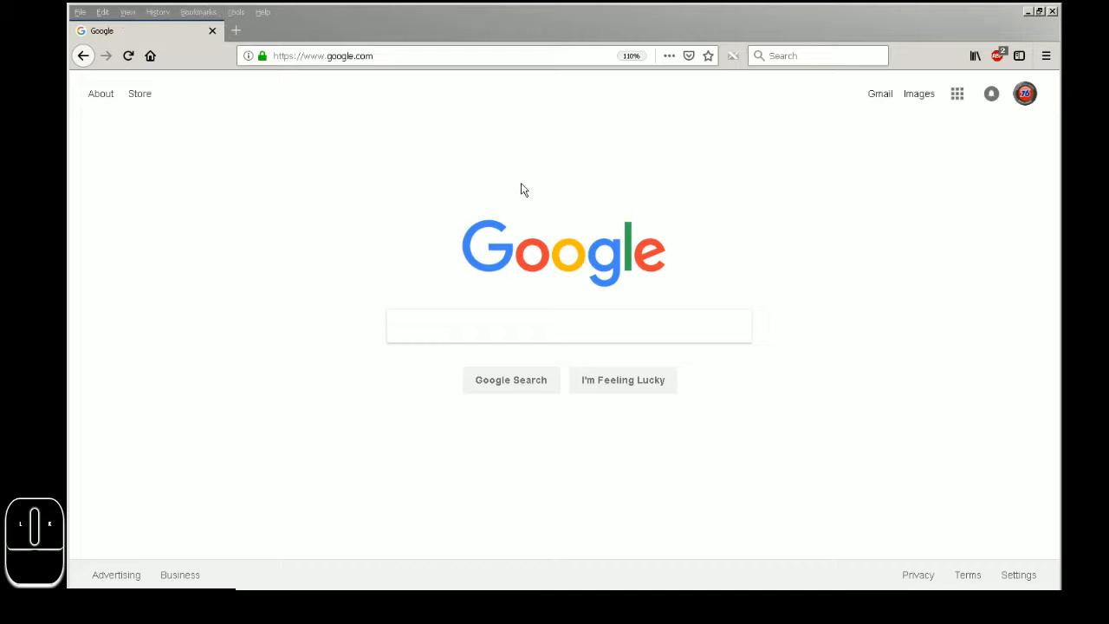
- Search the web for "cloud compare"
left_click(546, 318)
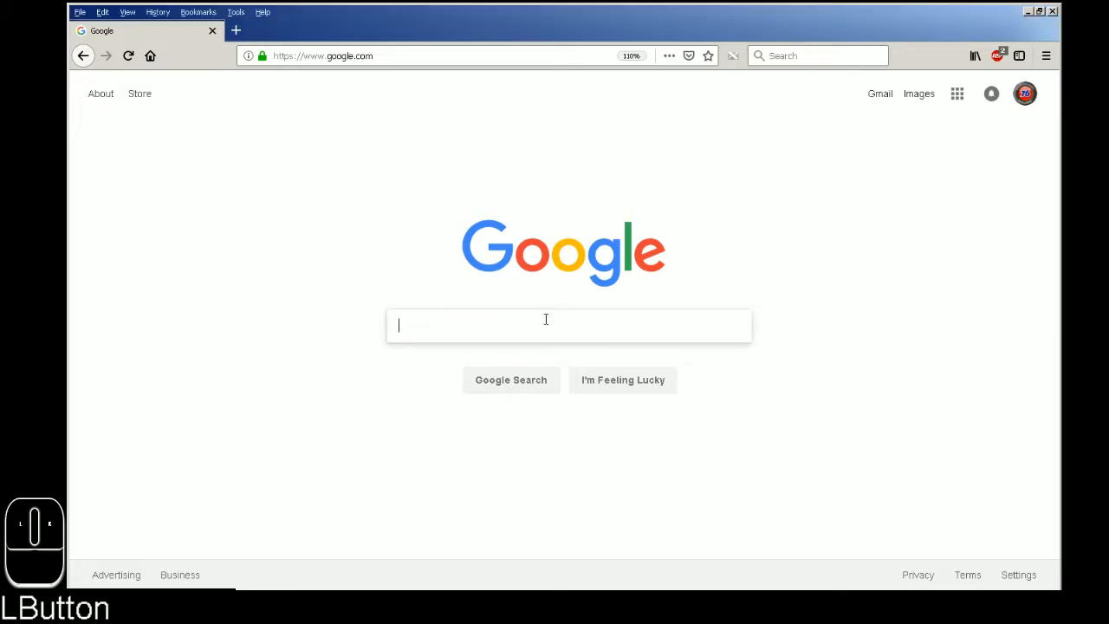
type("c")
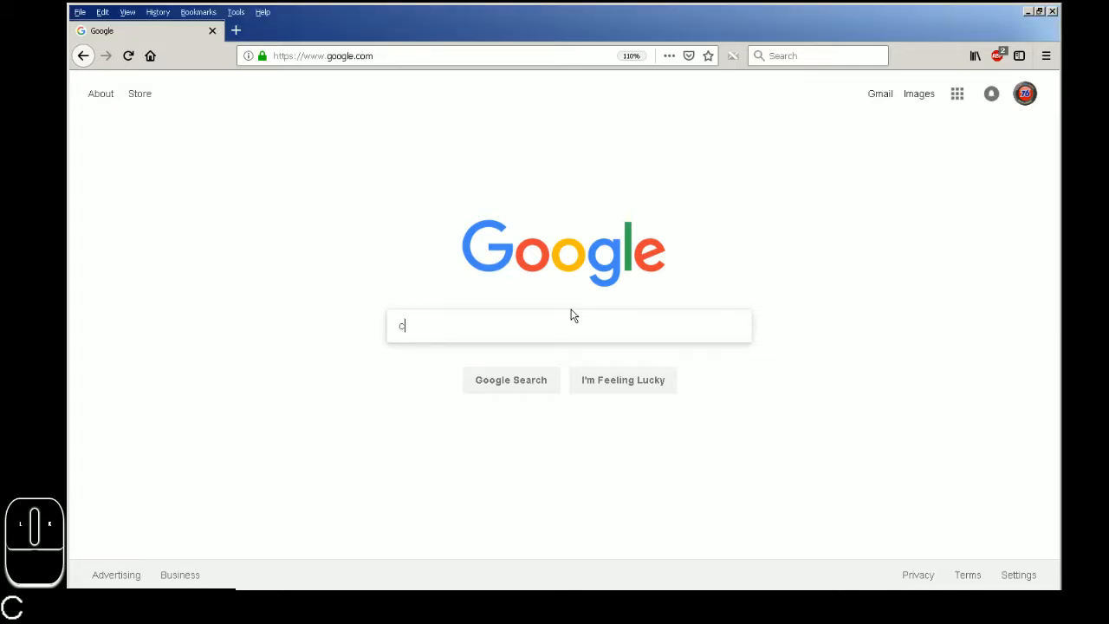
type("loud compare")
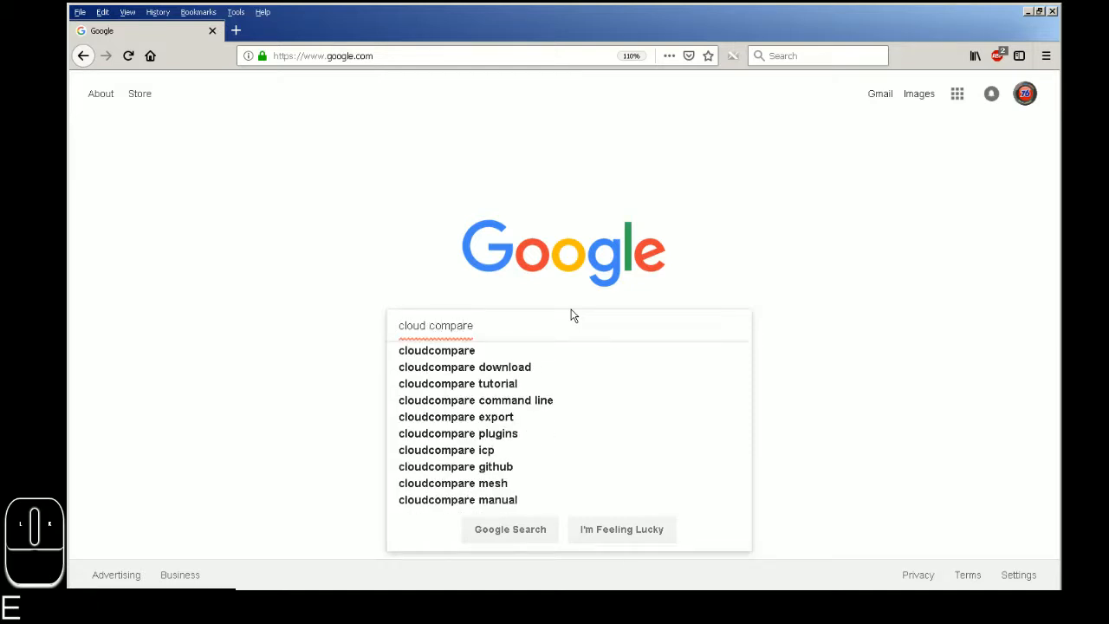
key("Return")
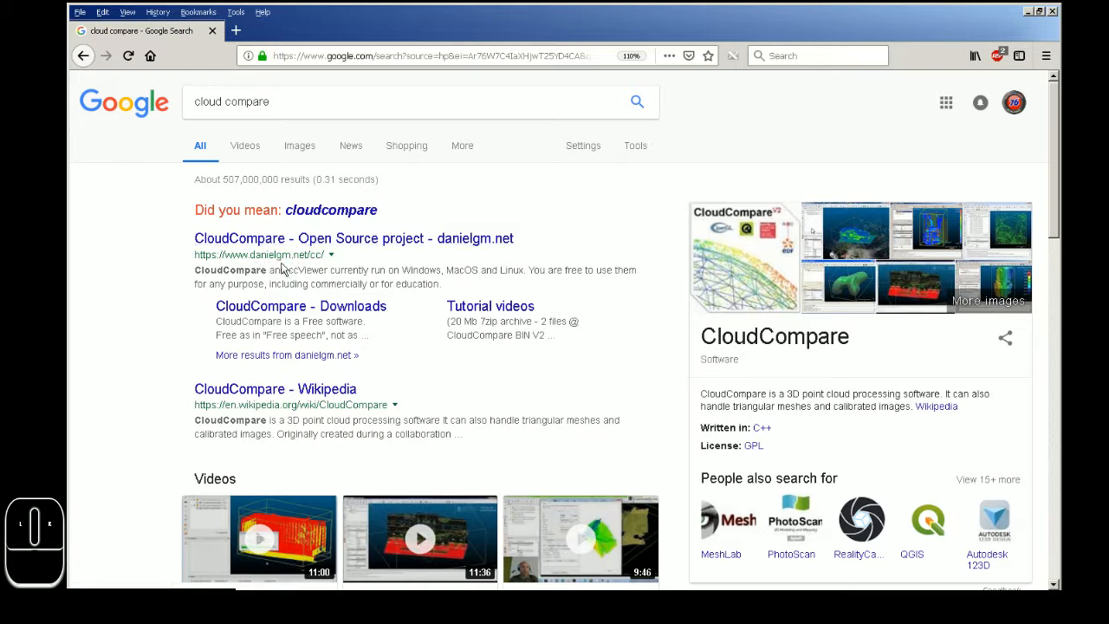
- Open the CloudCompare project site from danielgm.net, review the latest beta release on its download page, and close the browser
left_click(329, 241)
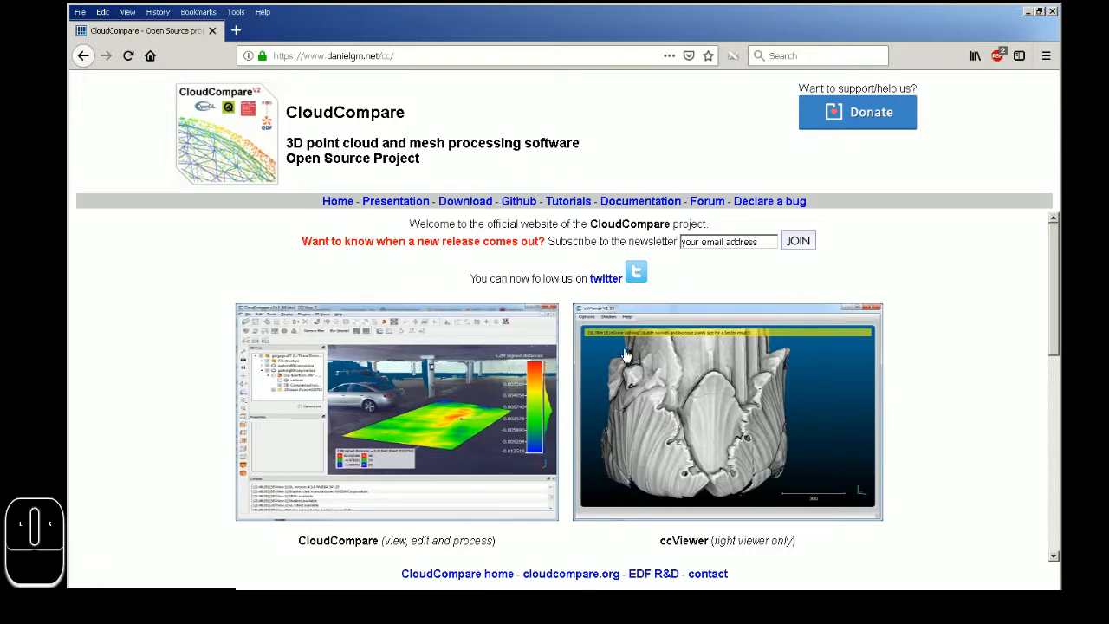
left_click(456, 207)
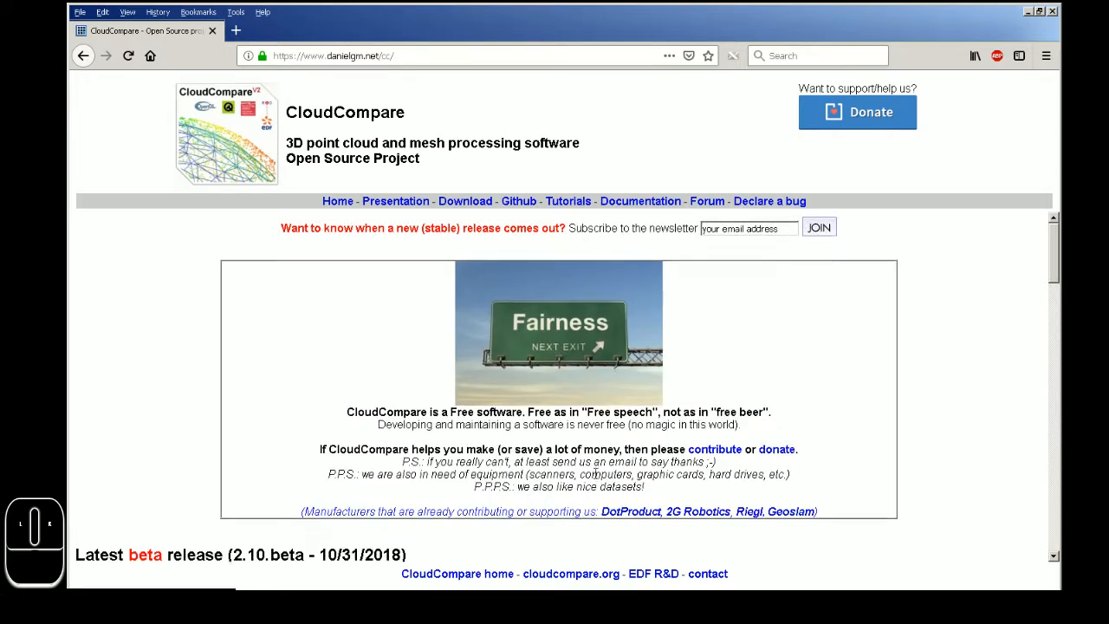
scroll(441, 491, "down", 5)
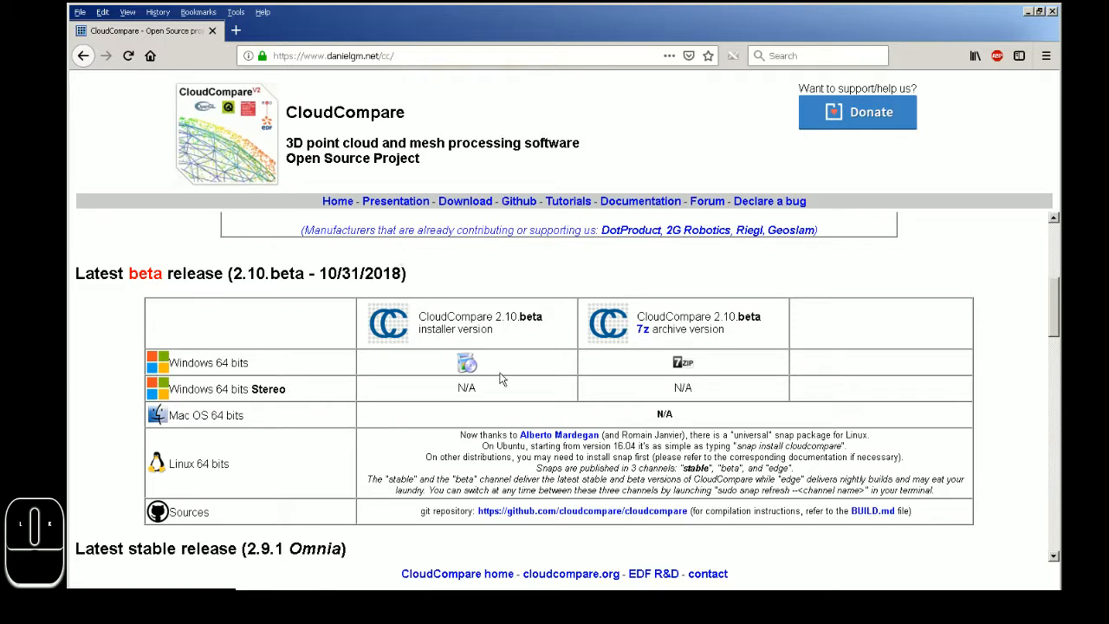
scroll(693, 243, "up", 3)
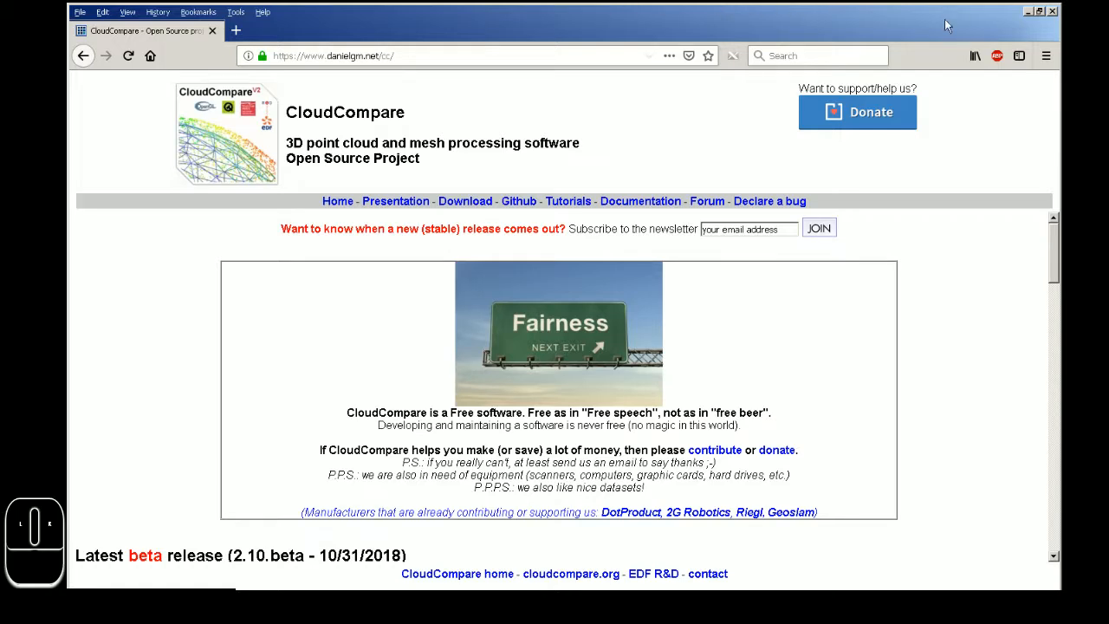
left_click(1052, 13)
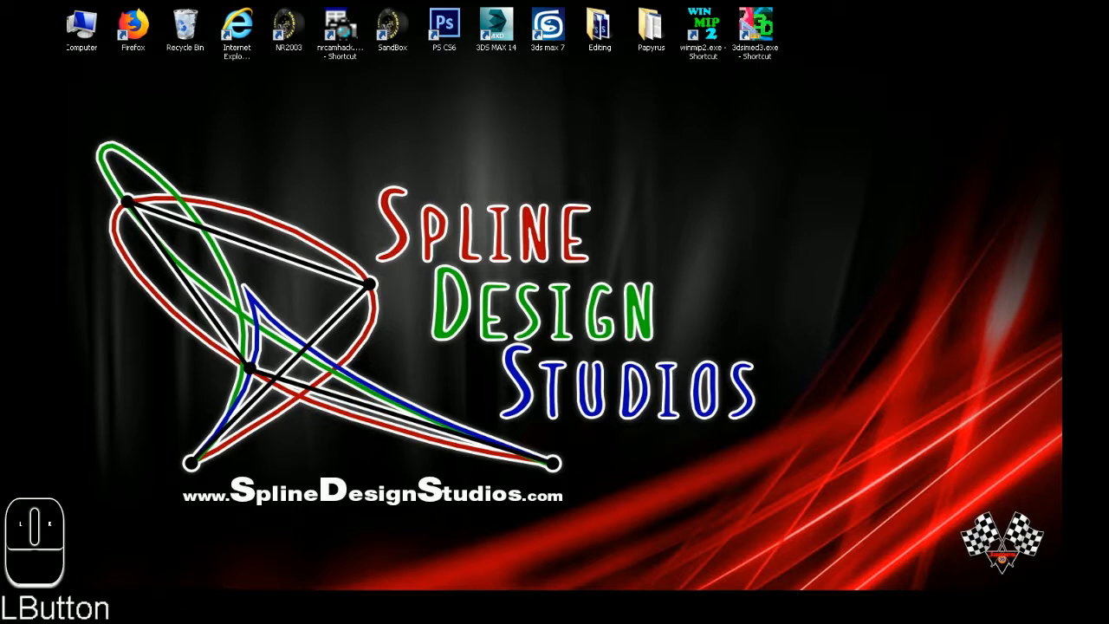
- Bring up the USGS TNM Download page at viewer.nationalmap.gov/basic in the browser and highlight its web address
left_click_drag(1061, 38, 470, 29)
double_click(470, 29)
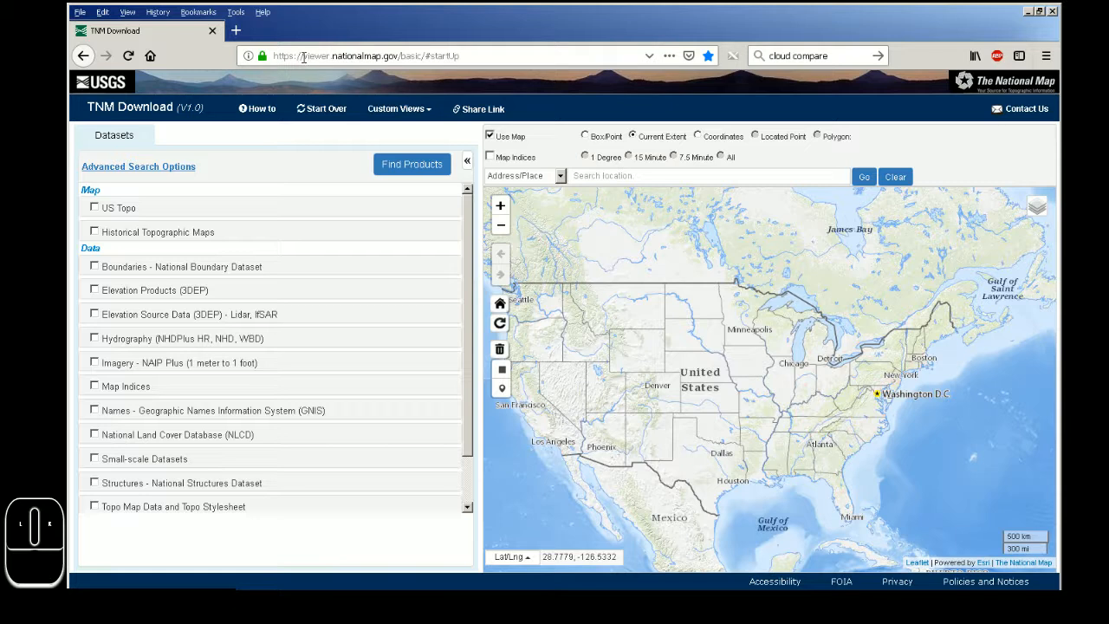
left_click(484, 54)
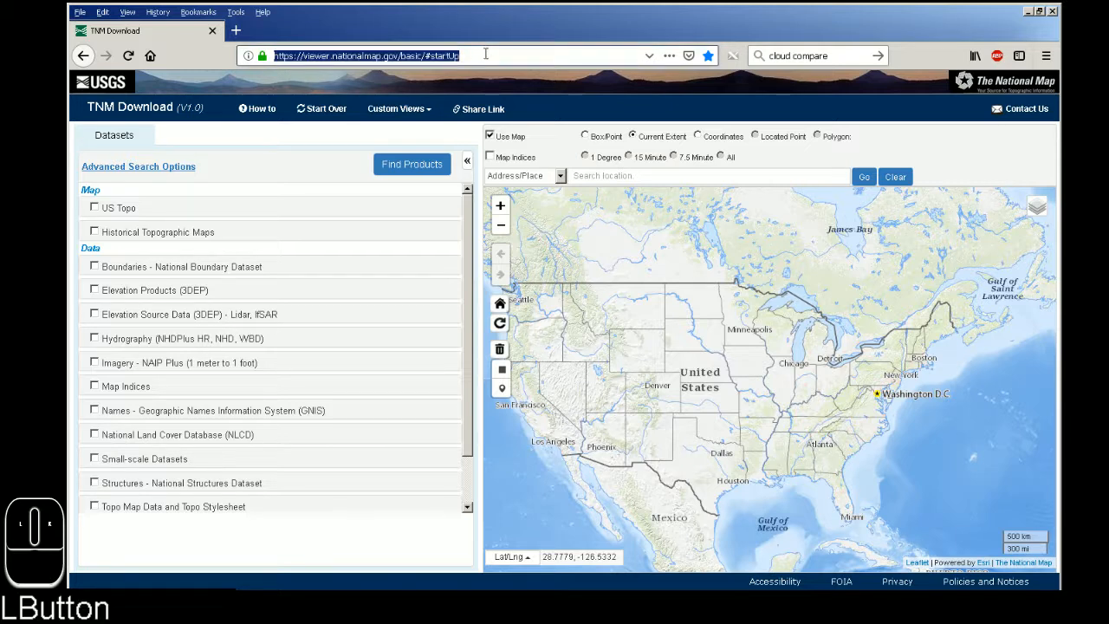
left_click(485, 54)
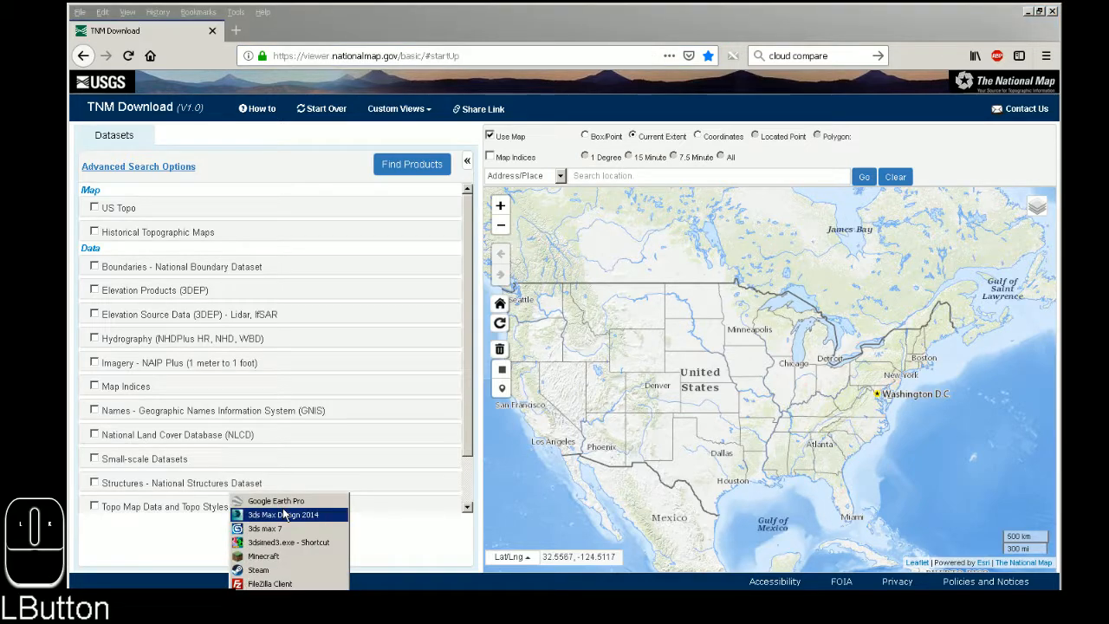
- Launch Google Earth Pro and move its window fully into view over the browser
left_click(291, 512)
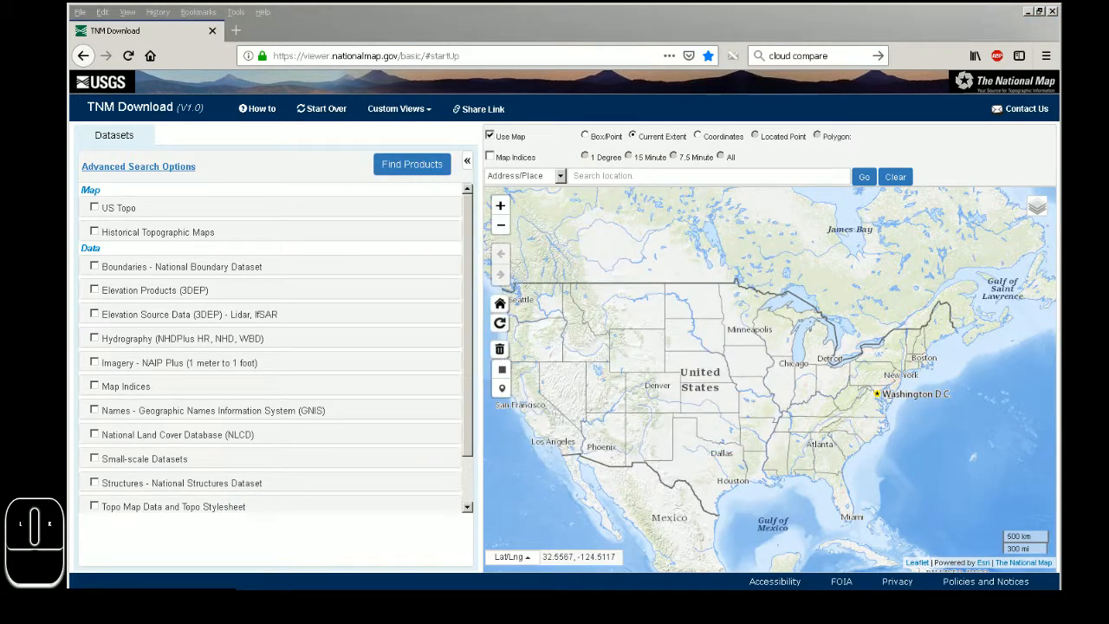
left_click_drag(67, 26, 624, 19)
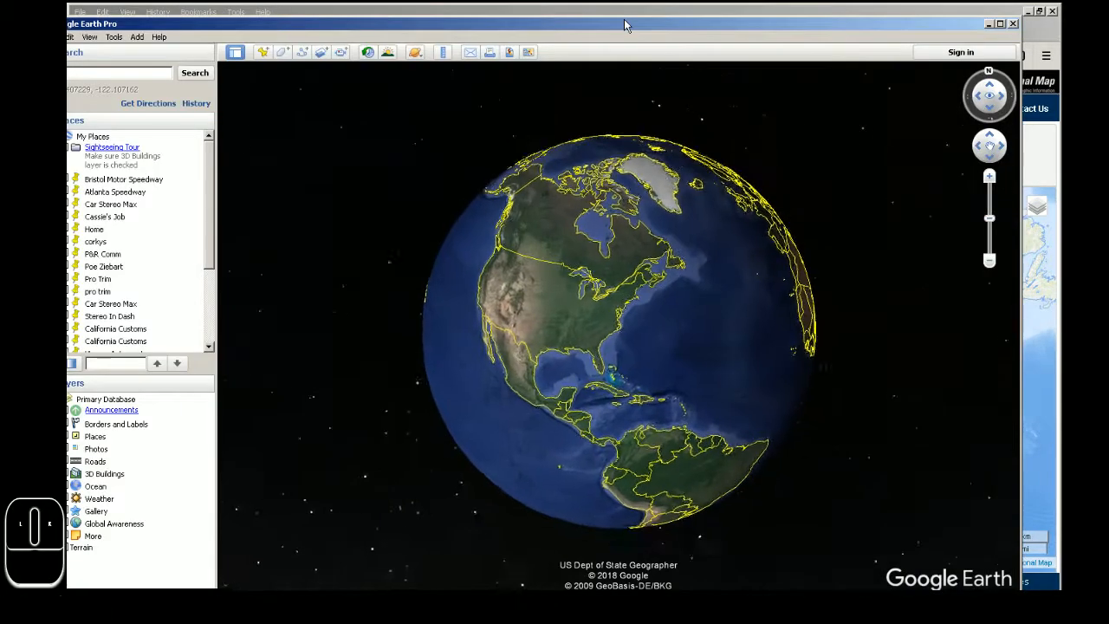
double_click(624, 20)
double_click(459, 9)
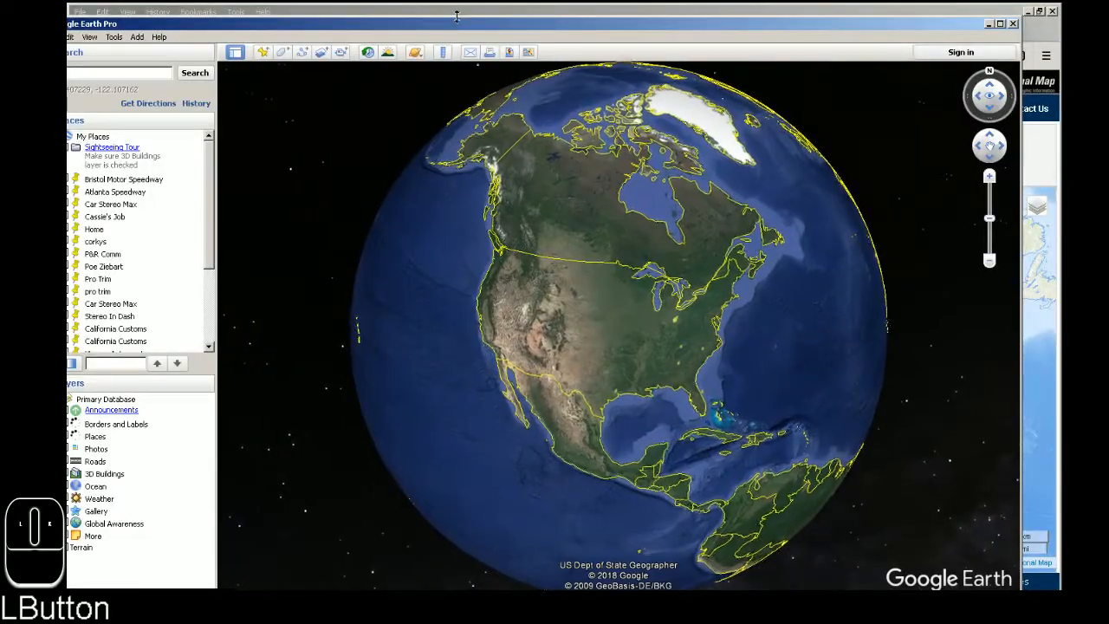
left_click_drag(457, 16, 488, 15)
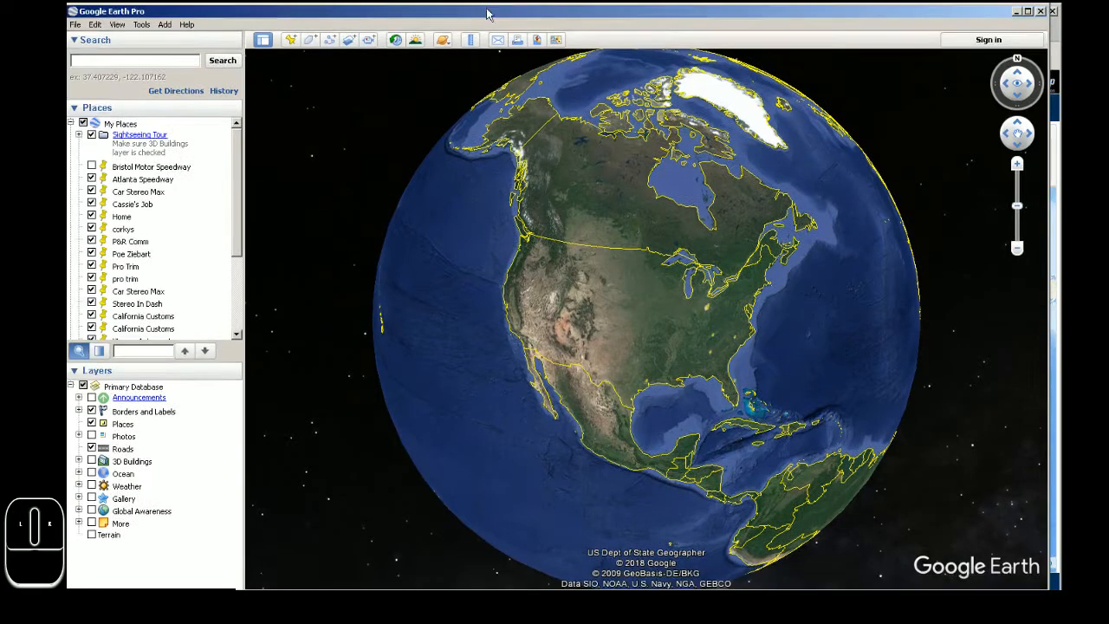
- Search Google Earth for "infineon raceway" and fly to the venue
left_click(121, 63)
type("infineon")
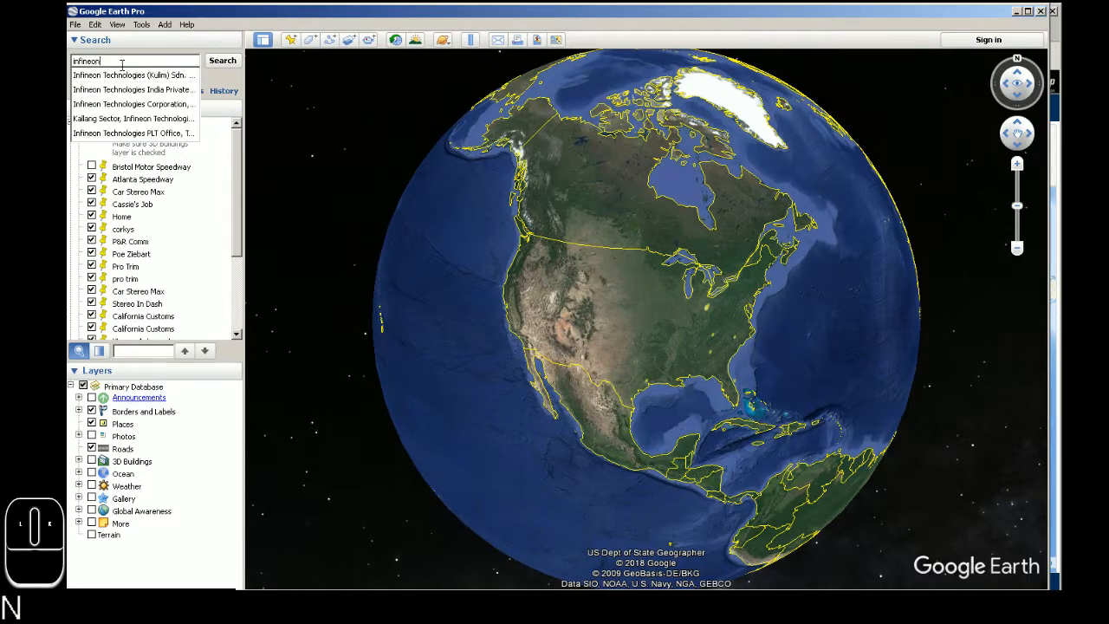
type("raceway")
key("Return")
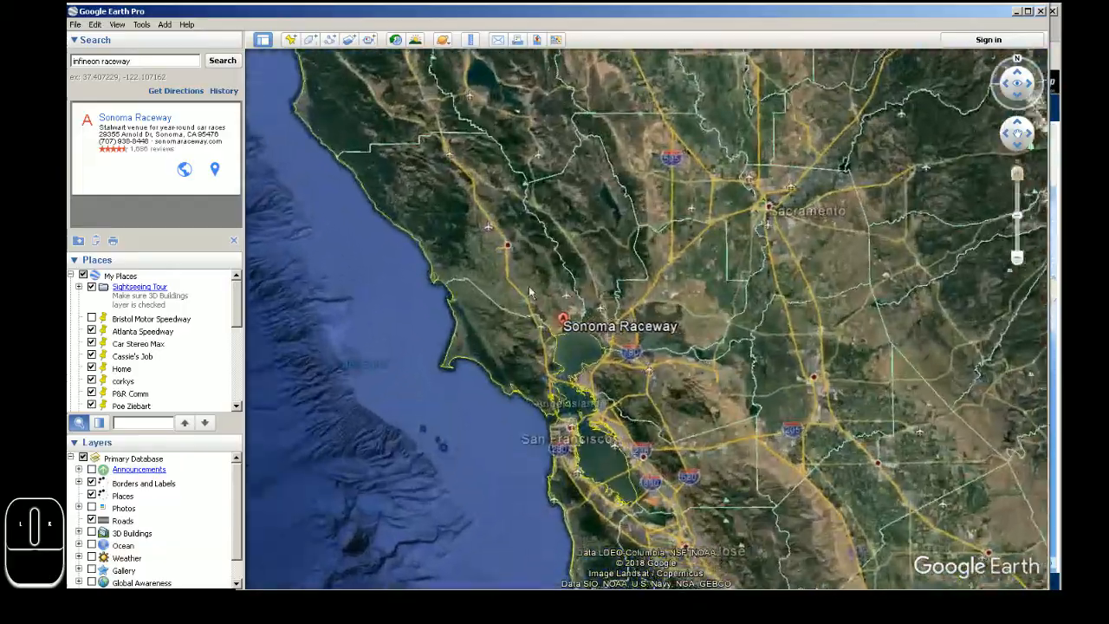
- Examine Sonoma Raceway's surroundings and its track layout in the satellite imagery, from the regional view to a close-up of the turns
left_click(595, 401)
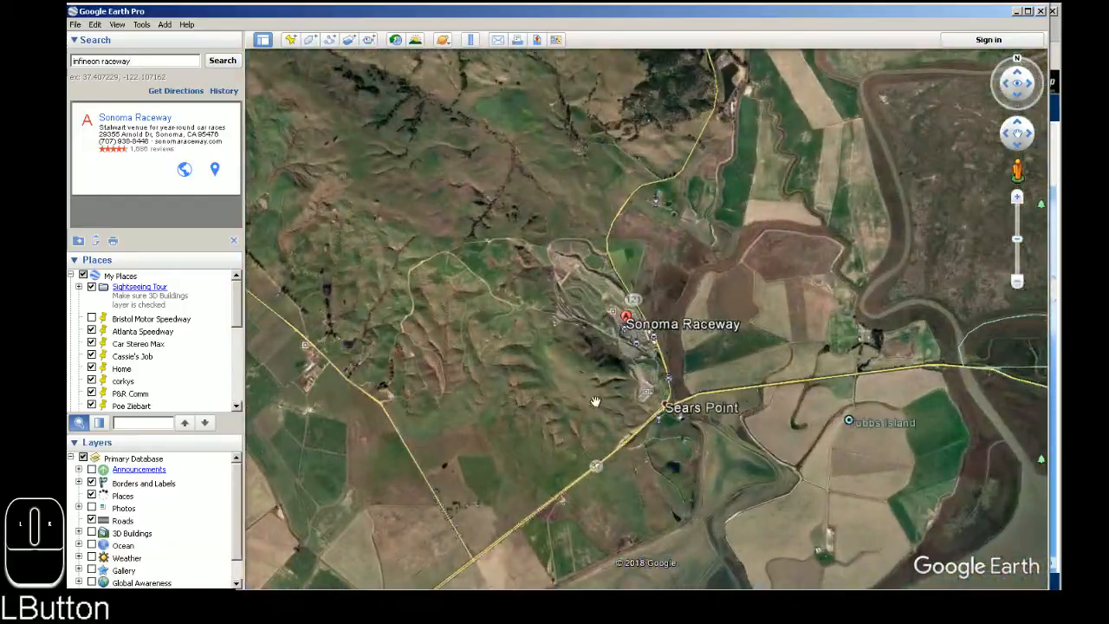
scroll(725, 386, "down", 5)
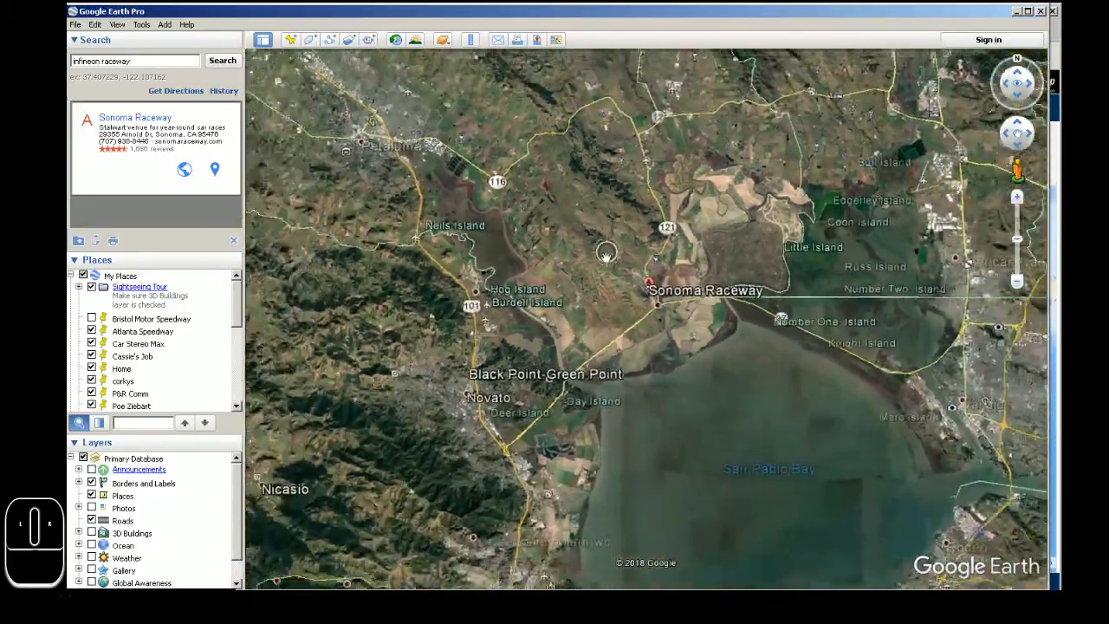
scroll(606, 255, "down", 2)
scroll(647, 225, "up", 2)
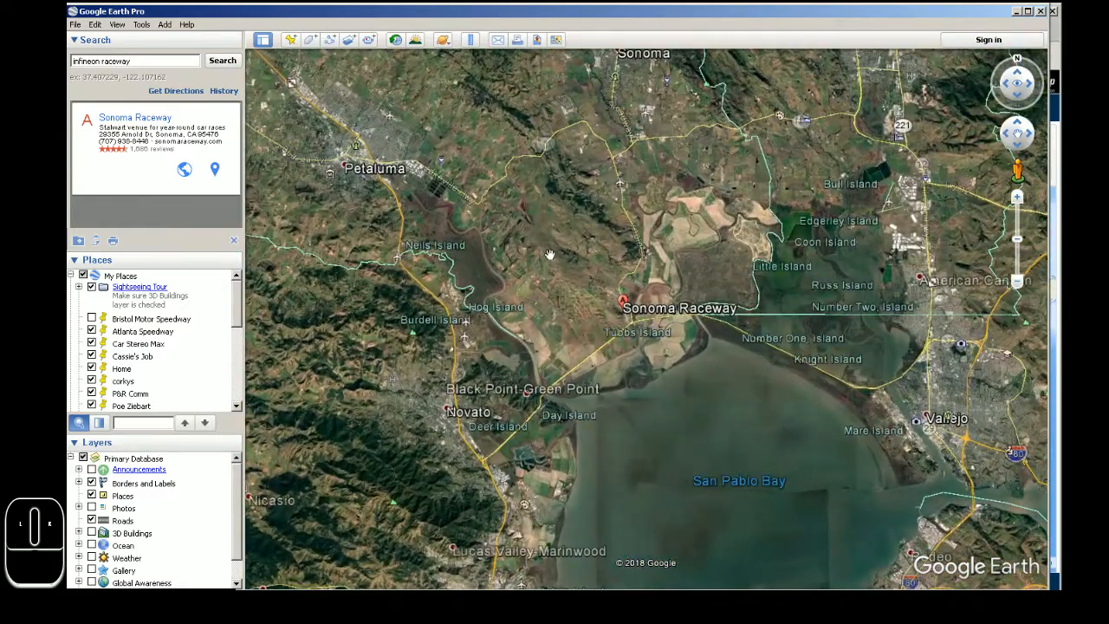
scroll(571, 260, "up", 2)
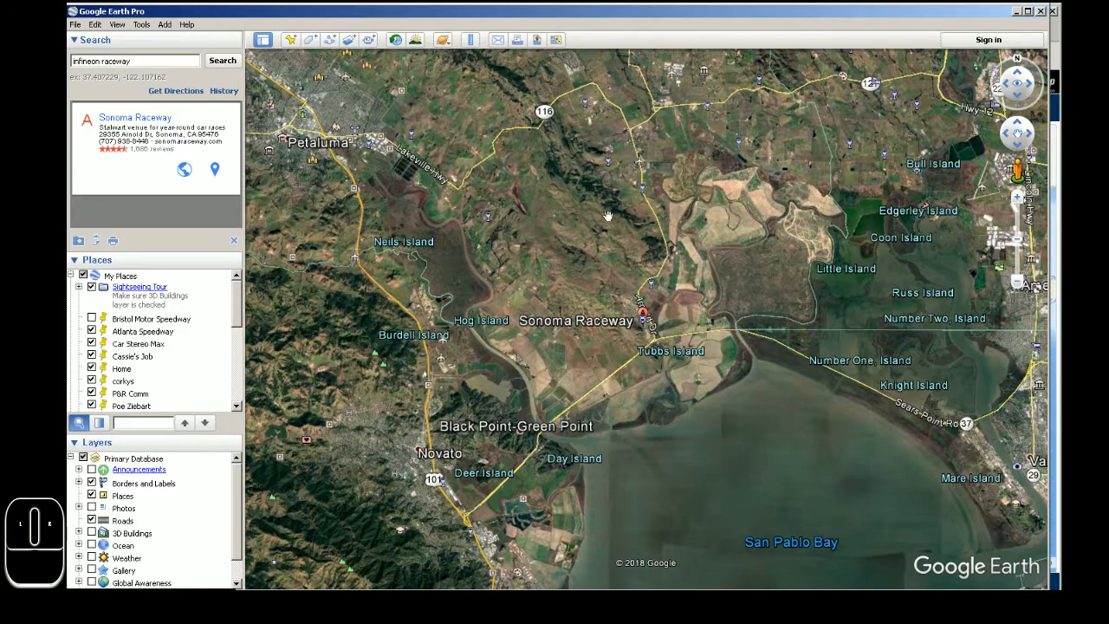
scroll(667, 256, "up", 3)
scroll(658, 424, "up", 5)
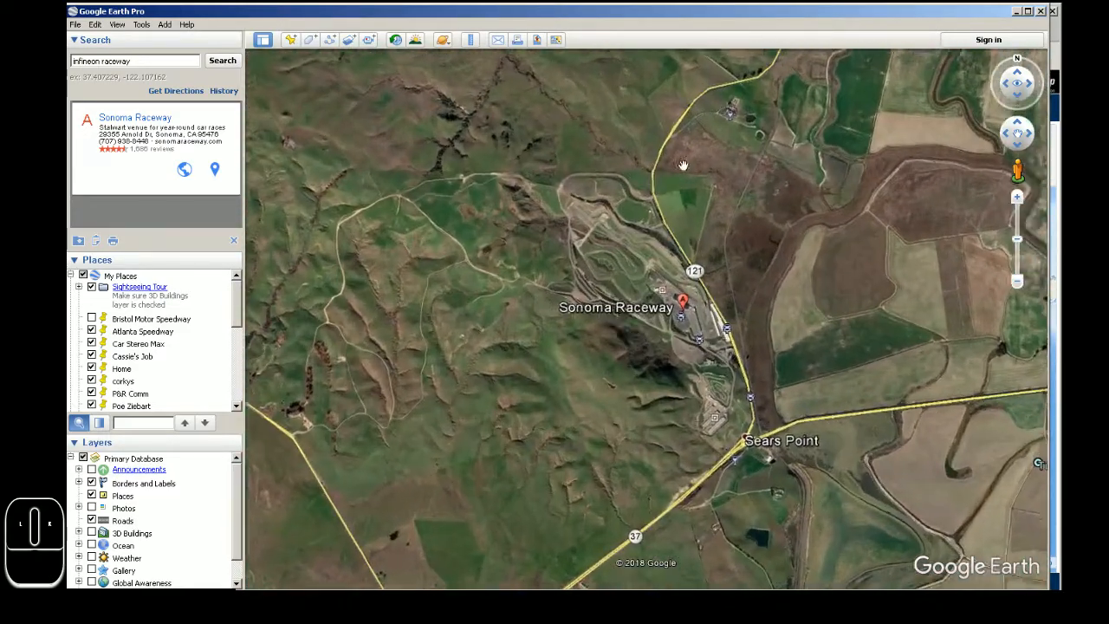
scroll(616, 412, "down", 1)
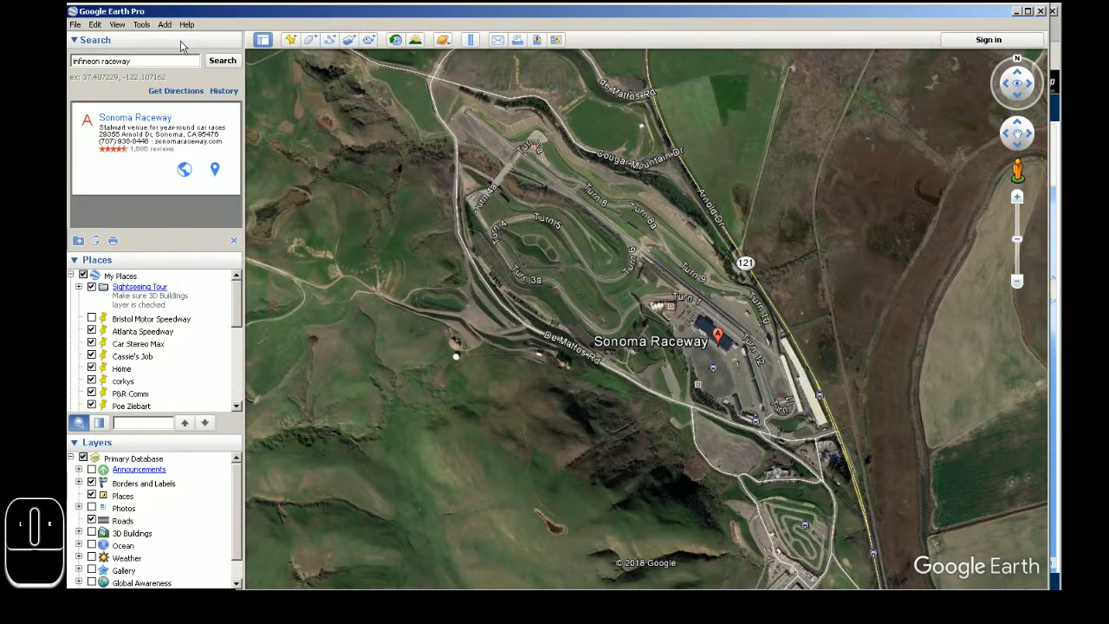
scroll(686, 323, "down", 1)
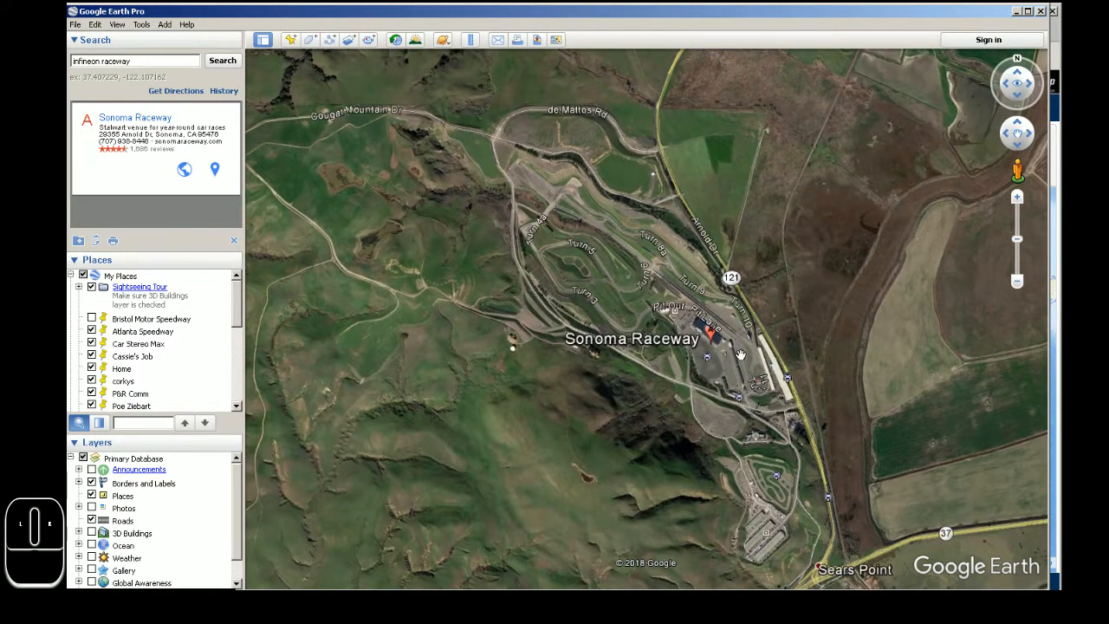
scroll(738, 348, "up", 3)
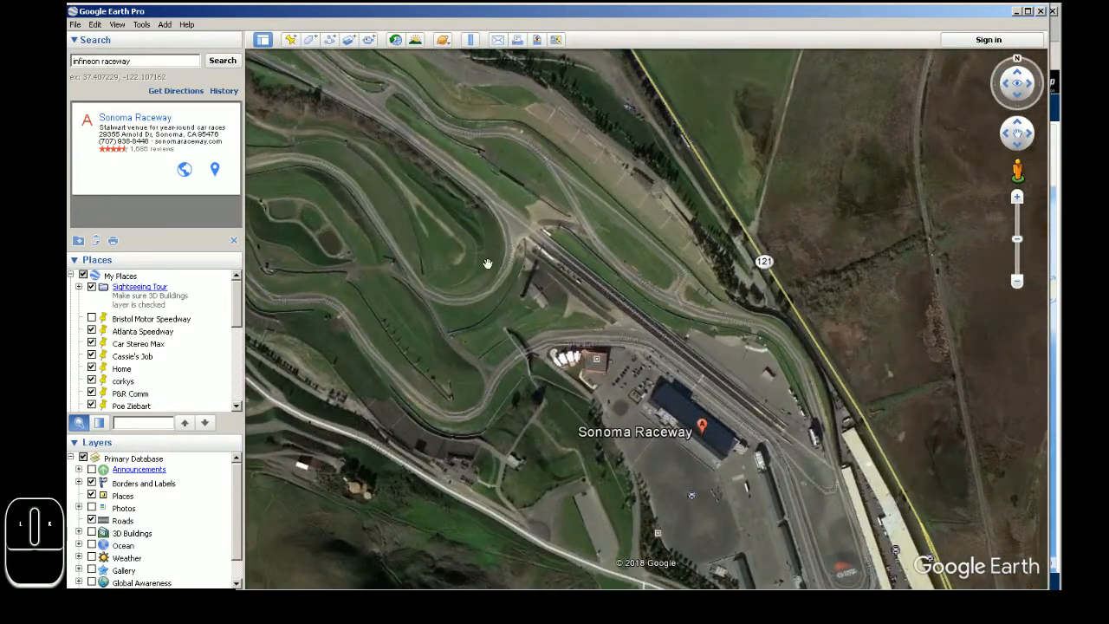
left_click_drag(487, 264, 629, 354)
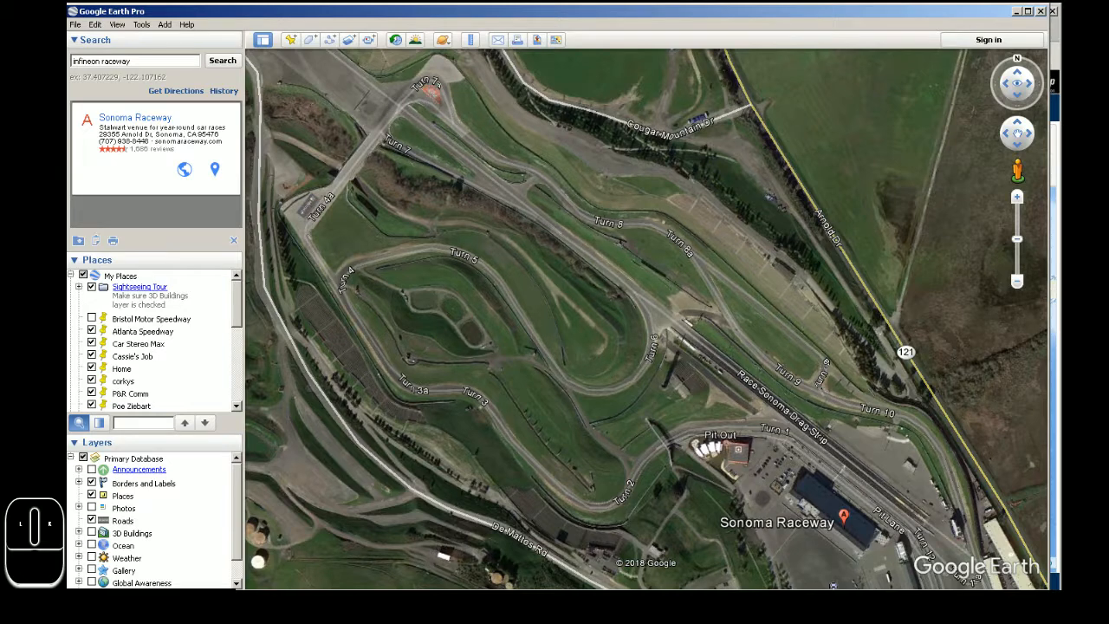
- Turn off the Places, Borders and Labels, and Roads layers to clear the overlays from the raceway imagery
left_click(92, 495)
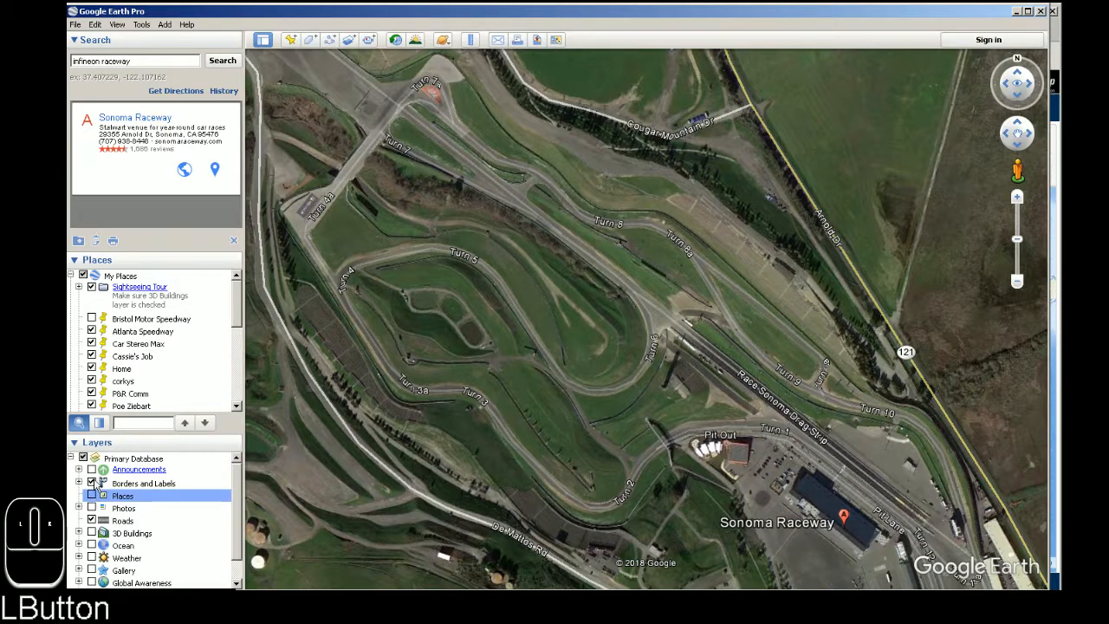
left_click(91, 483)
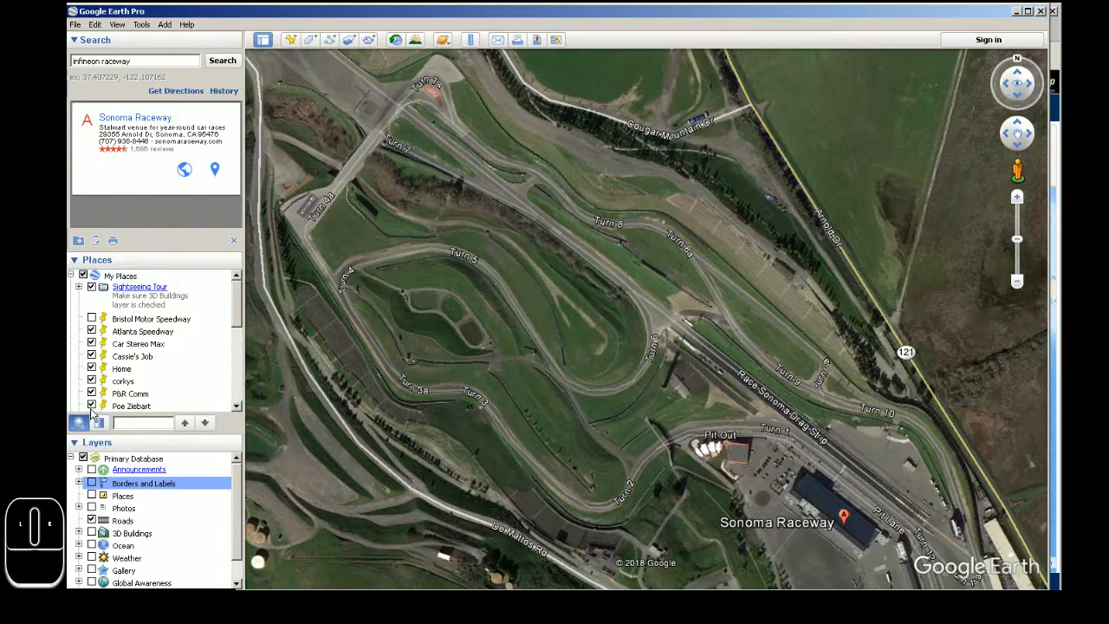
left_click(91, 520)
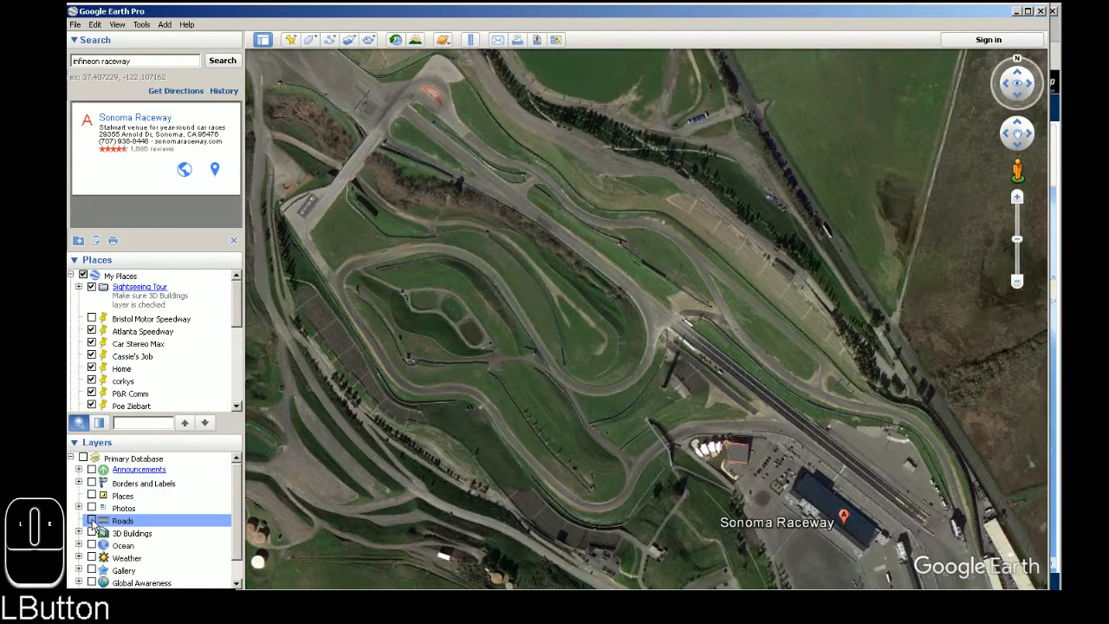
left_click(91, 520)
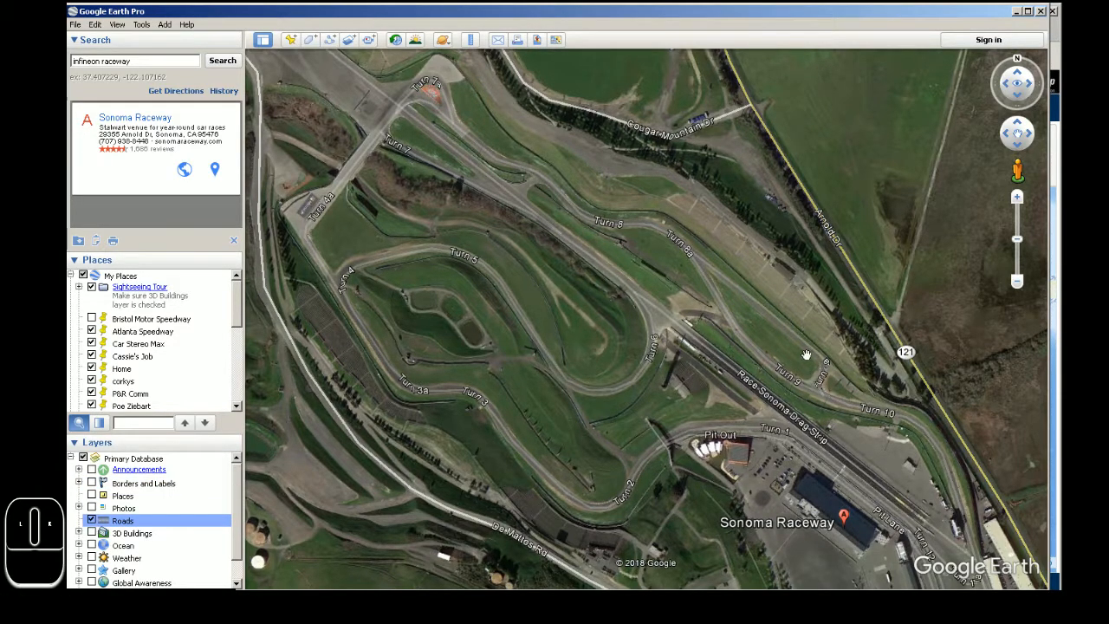
left_click(91, 520)
- Turn the Borders and Labels and Roads layers back on over the region around Sonoma Raceway
scroll(602, 344, "down", 2)
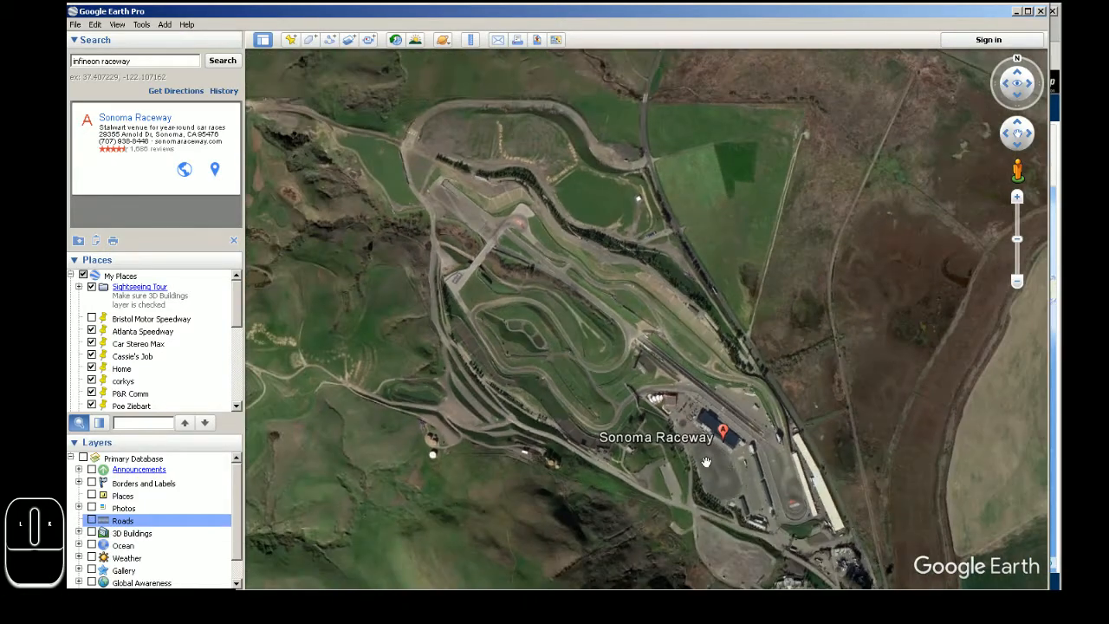
left_click_drag(705, 461, 695, 389)
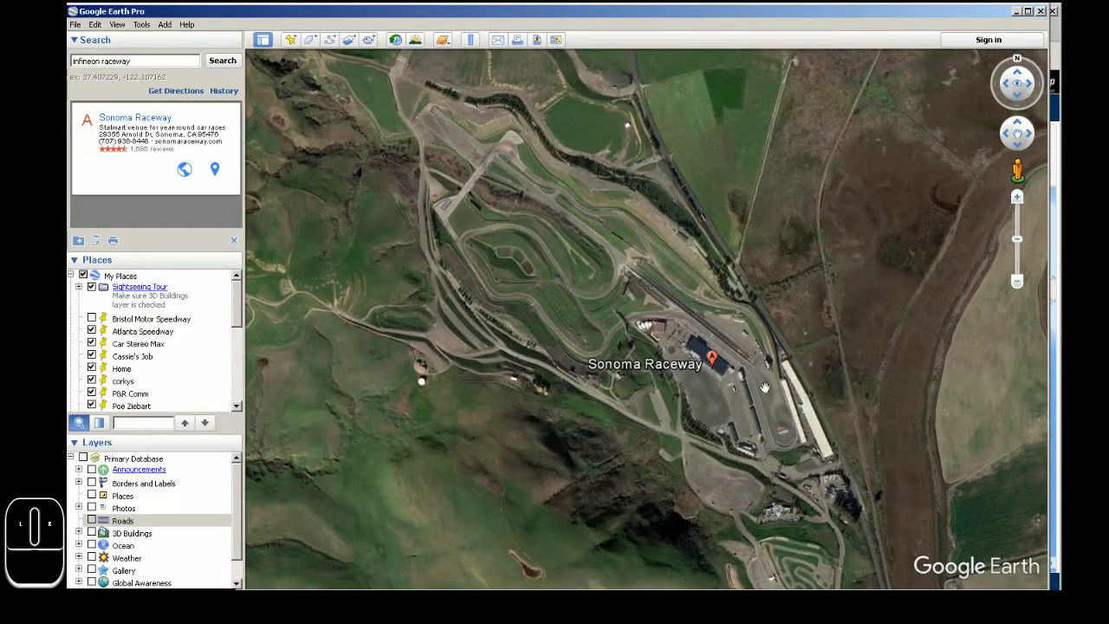
left_click_drag(652, 358, 642, 338)
scroll(641, 338, "down", 5)
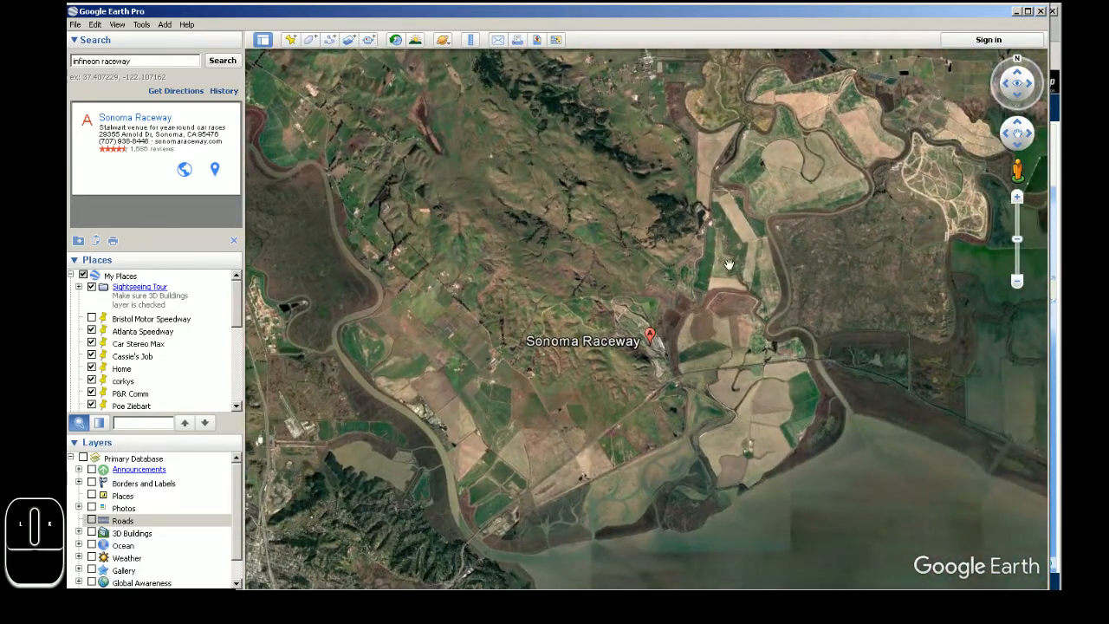
scroll(678, 359, "down", 3)
scroll(695, 500, "down", 3)
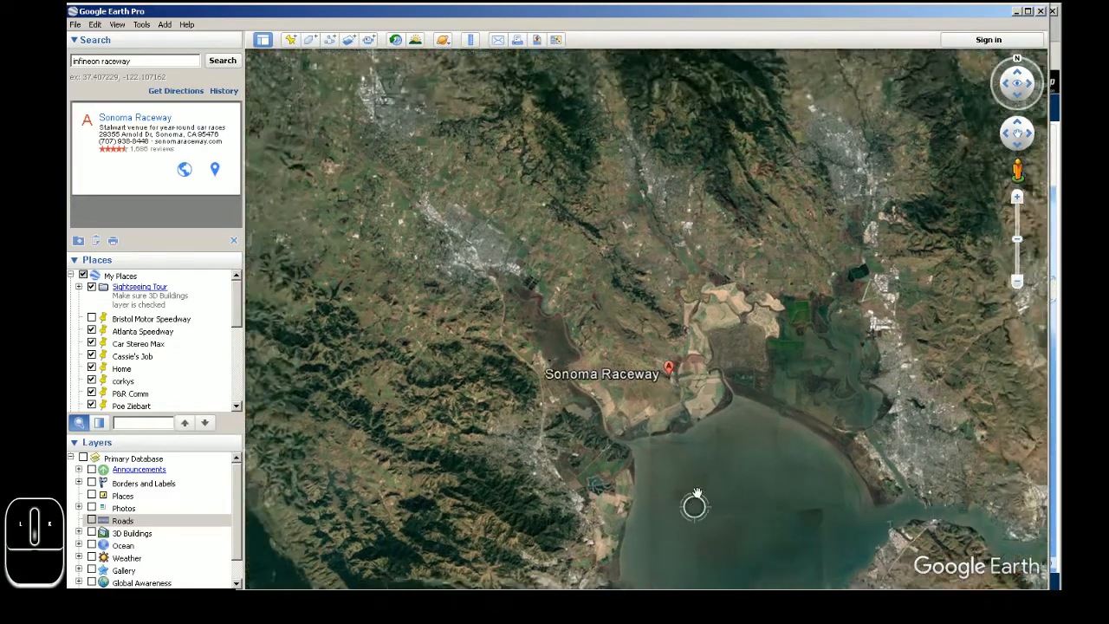
left_click_drag(693, 464, 671, 397)
left_click(91, 482)
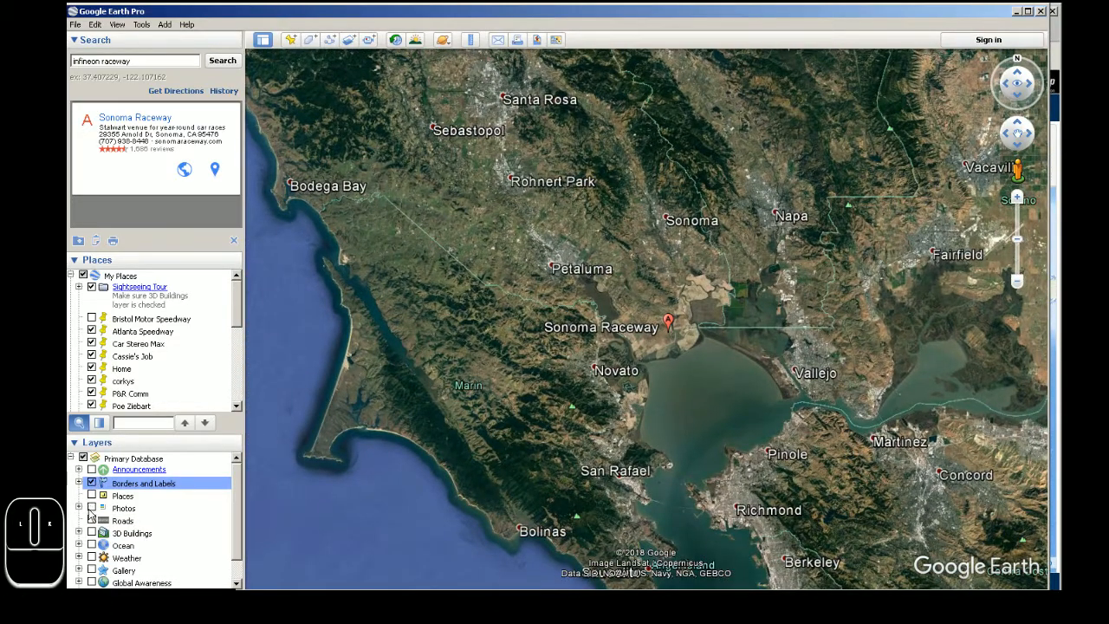
left_click(91, 519)
scroll(745, 285, "up", 5)
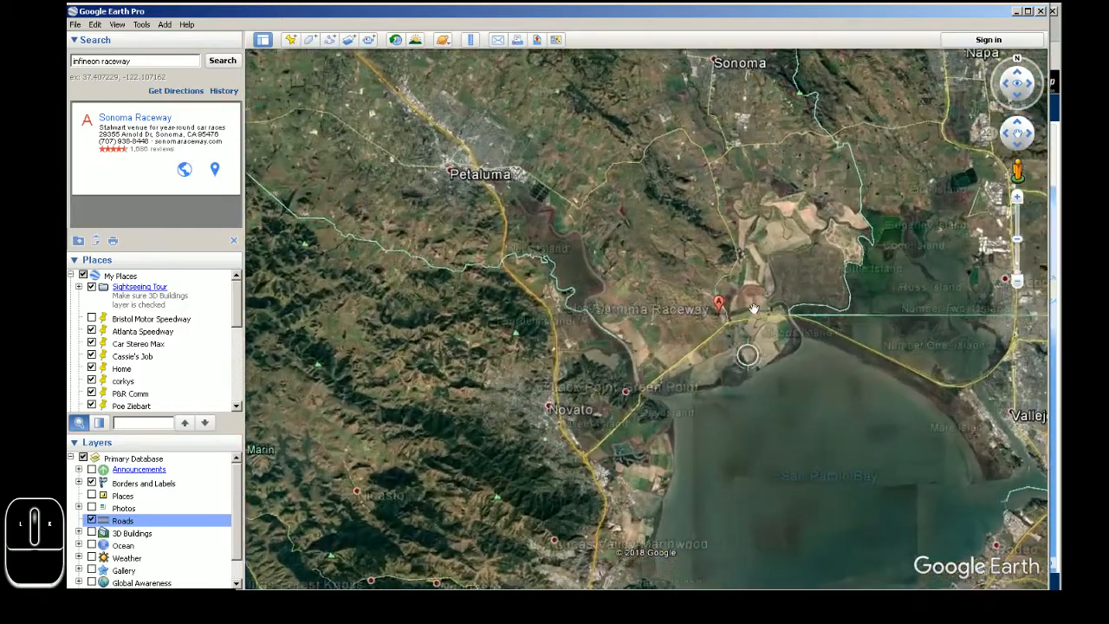
scroll(745, 285, "down", 2)
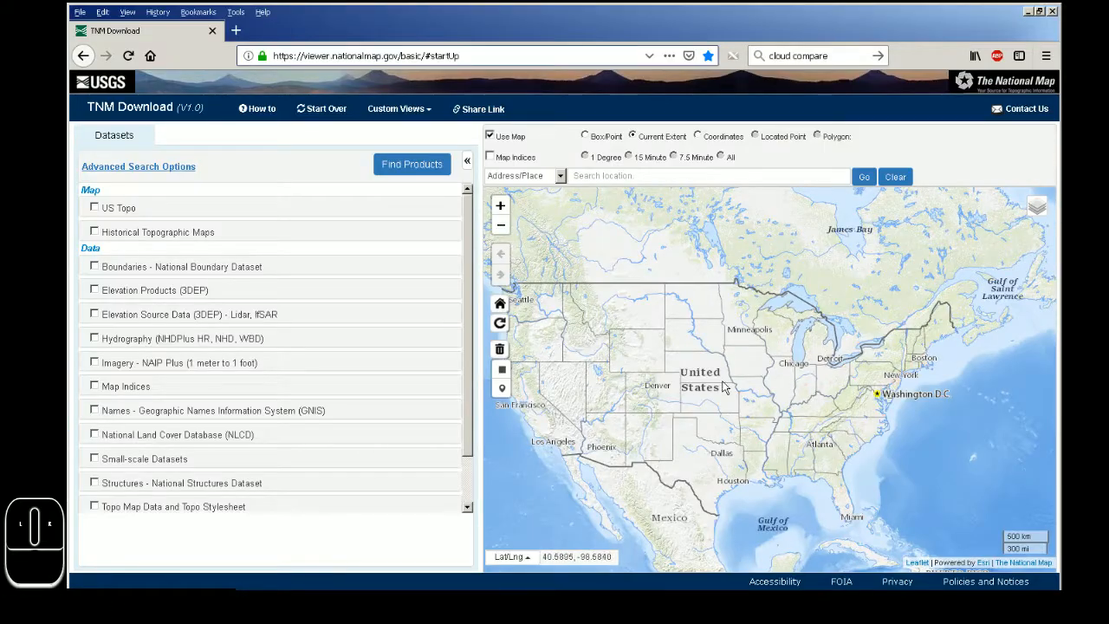
- Switch to TNM Download in the browser and bring Northern California and the San Francisco Bay Area into the map extent
left_click_drag(547, 418, 760, 386)
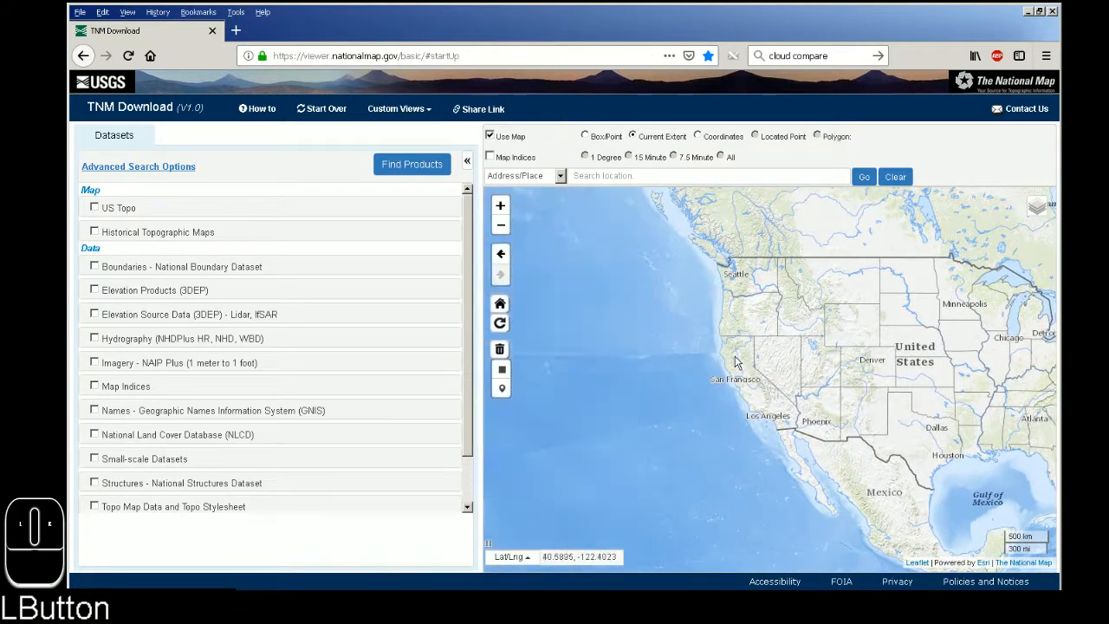
scroll(734, 359, "up", 3)
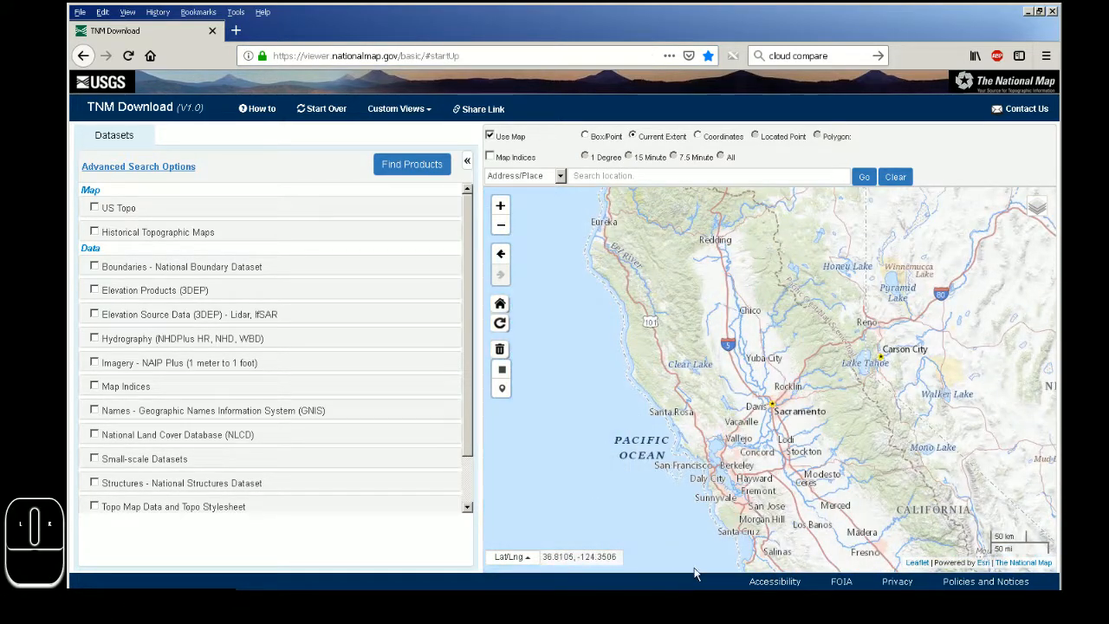
left_click_drag(705, 459, 704, 397)
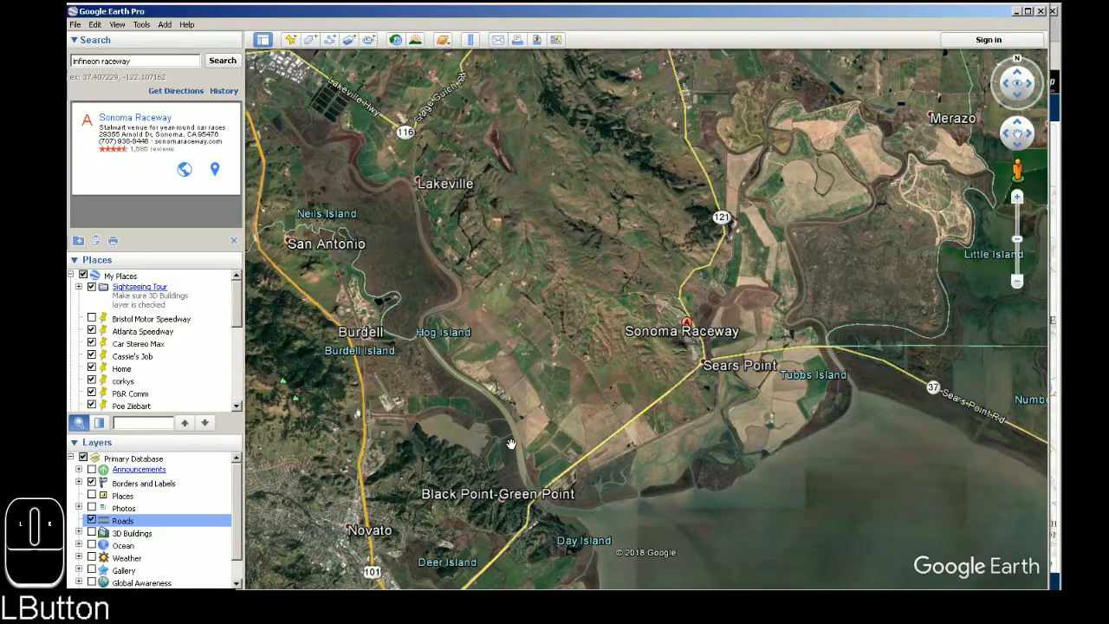
- Check Sonoma Raceway's position beside San Pablo Bay in Google Earth, and narrow the TNM Download map to that bay
scroll(731, 425, "down", 3)
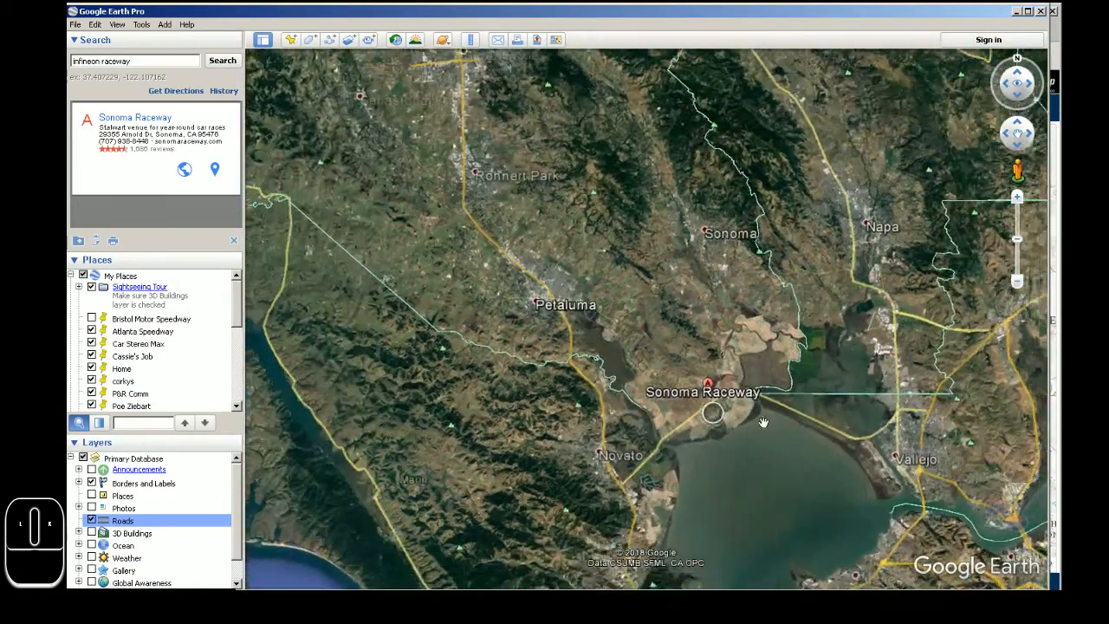
left_click_drag(818, 467, 779, 437)
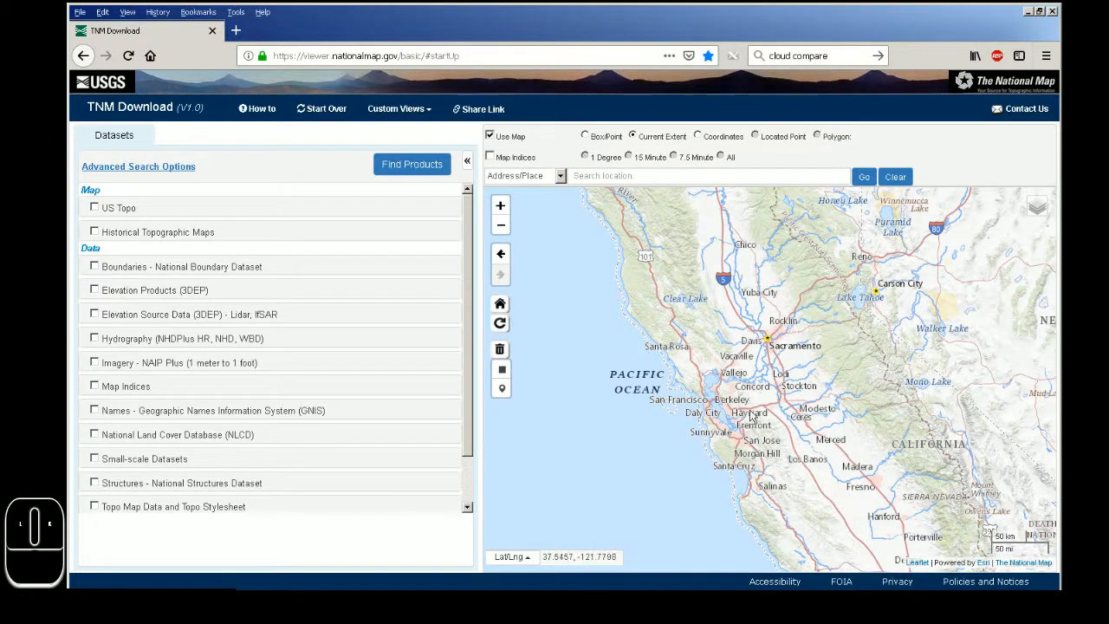
scroll(740, 372, "up", 2)
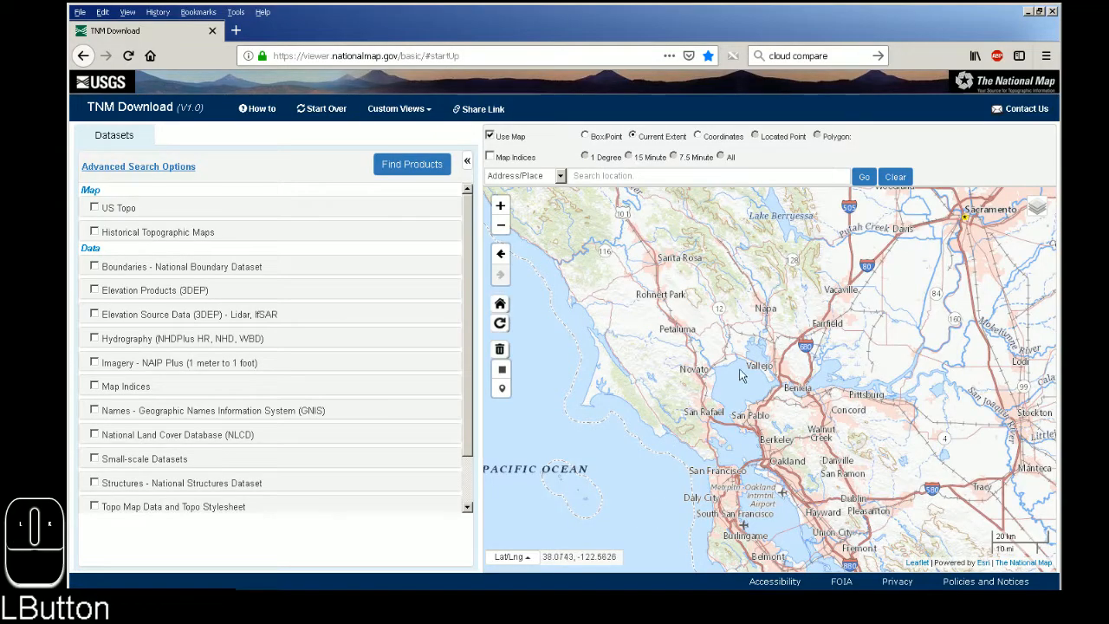
double_click(706, 380)
scroll(705, 379, "up", 1)
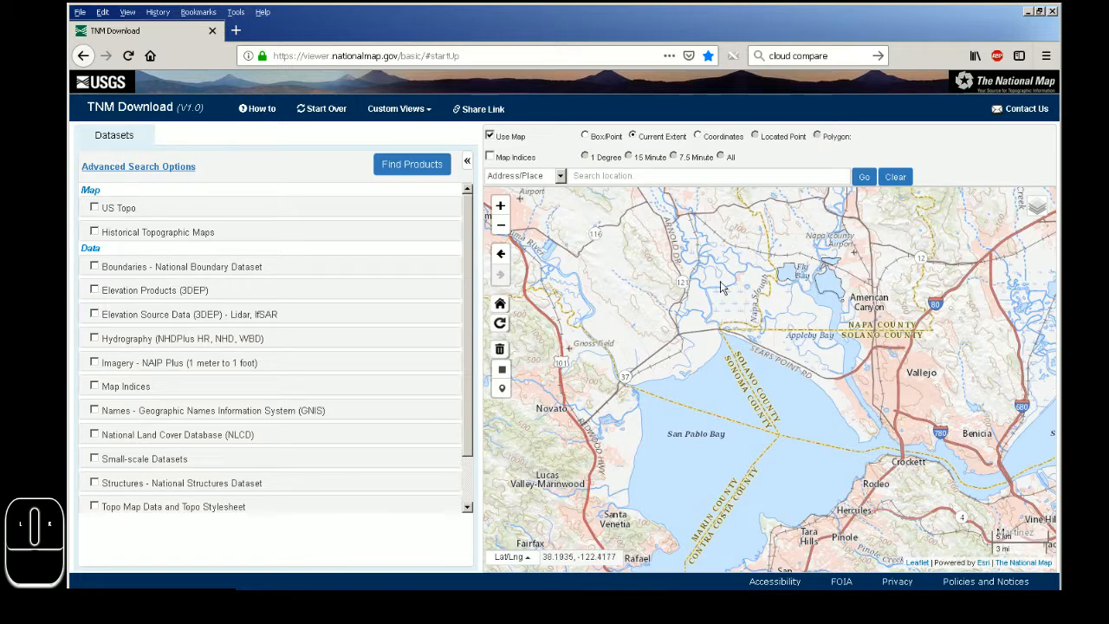
- Frame the TNM Download map on the land north of San Pablo Bay, with Sears Point Rd and Arnold Dr in view
left_click_drag(670, 287, 740, 385)
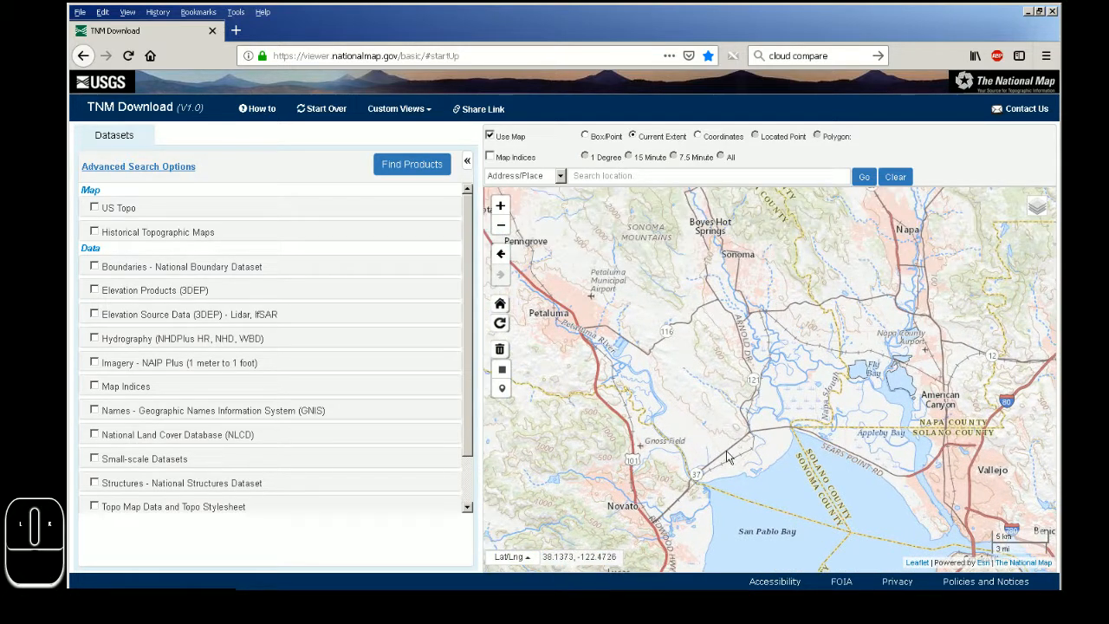
scroll(706, 391, "up", 1)
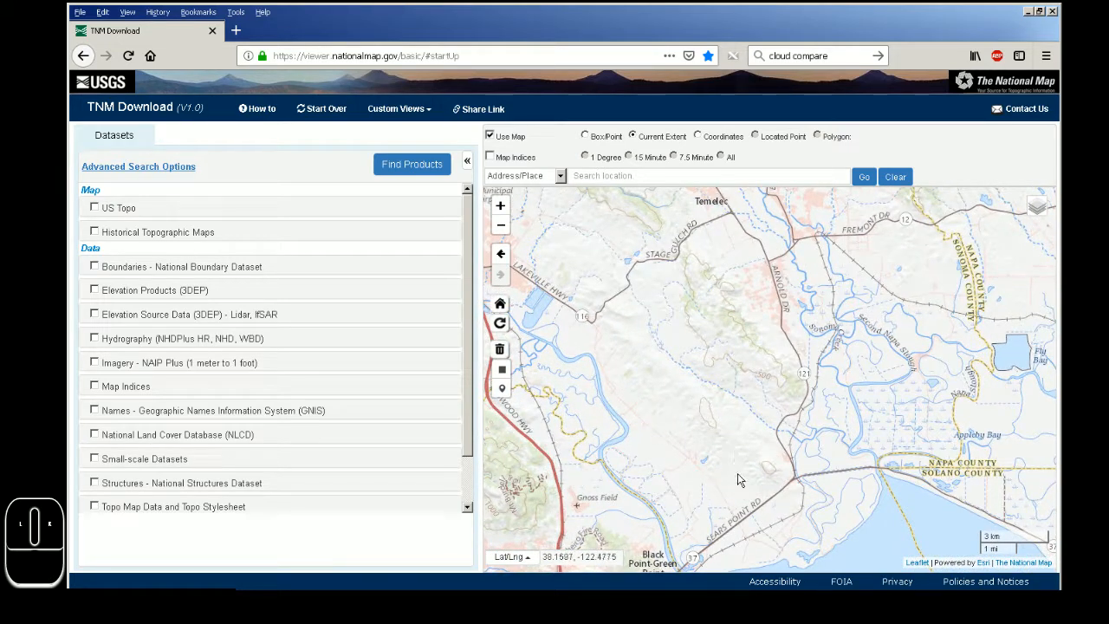
left_click_drag(704, 466, 703, 419)
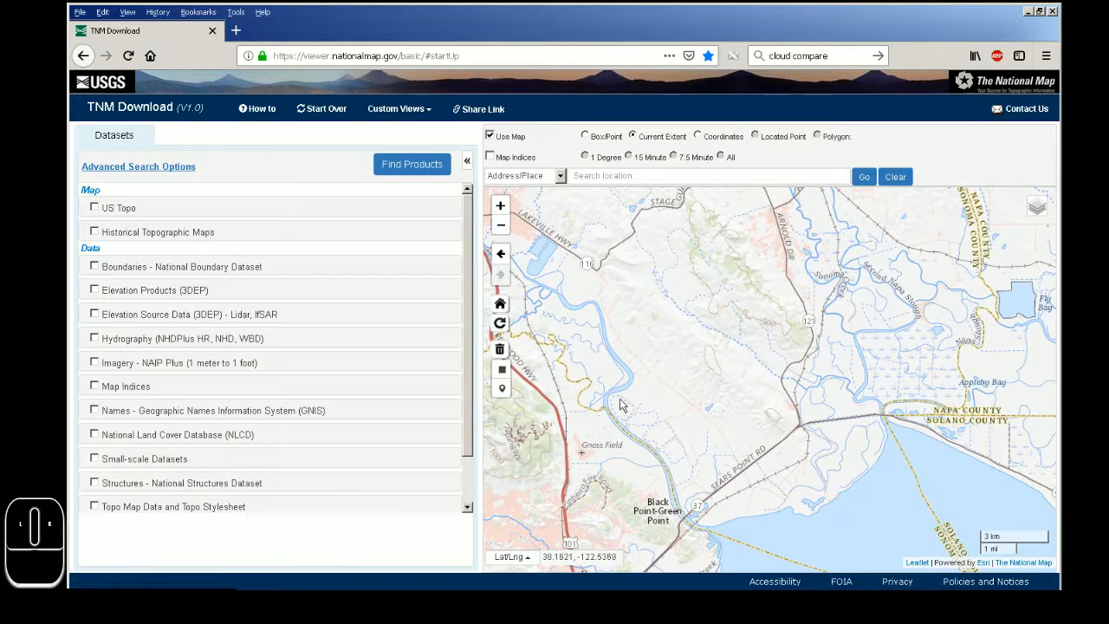
left_click_drag(721, 485, 728, 386)
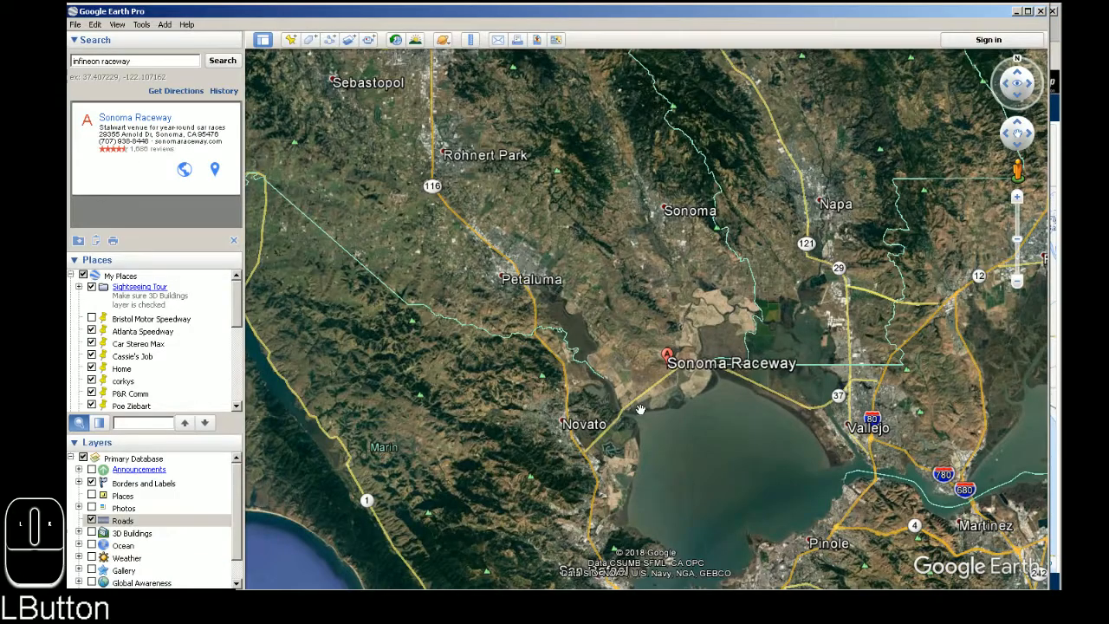
- Switch to Google Earth and examine Highway 37 between Black Point-Green Point and Sears Point, and the raceway beside Highway 121
left_click_drag(651, 306, 676, 349)
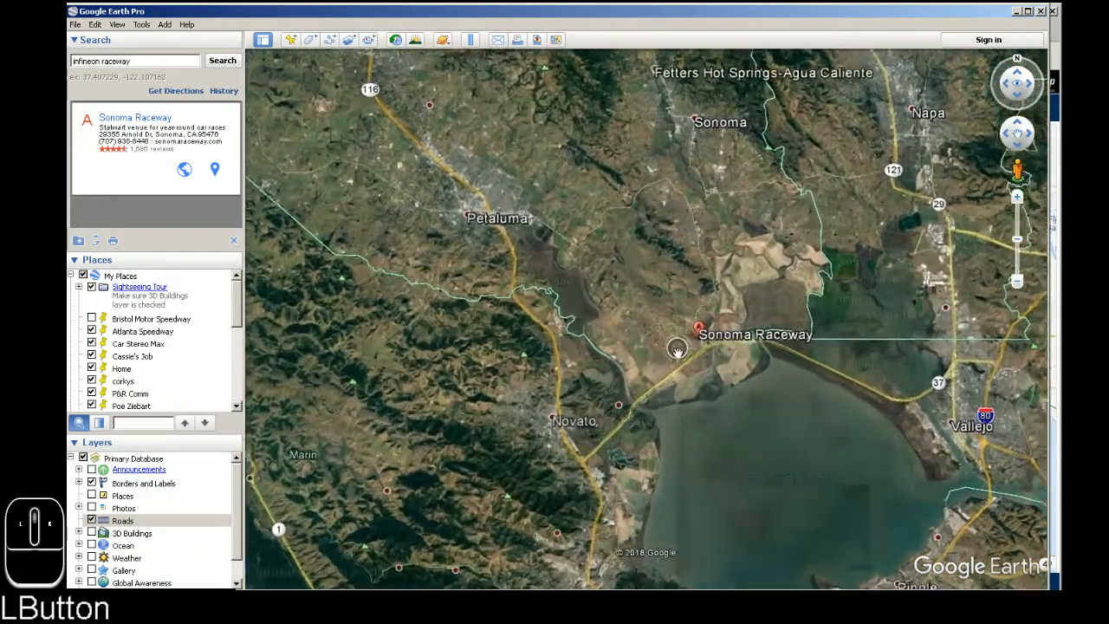
scroll(676, 350, "up", 5)
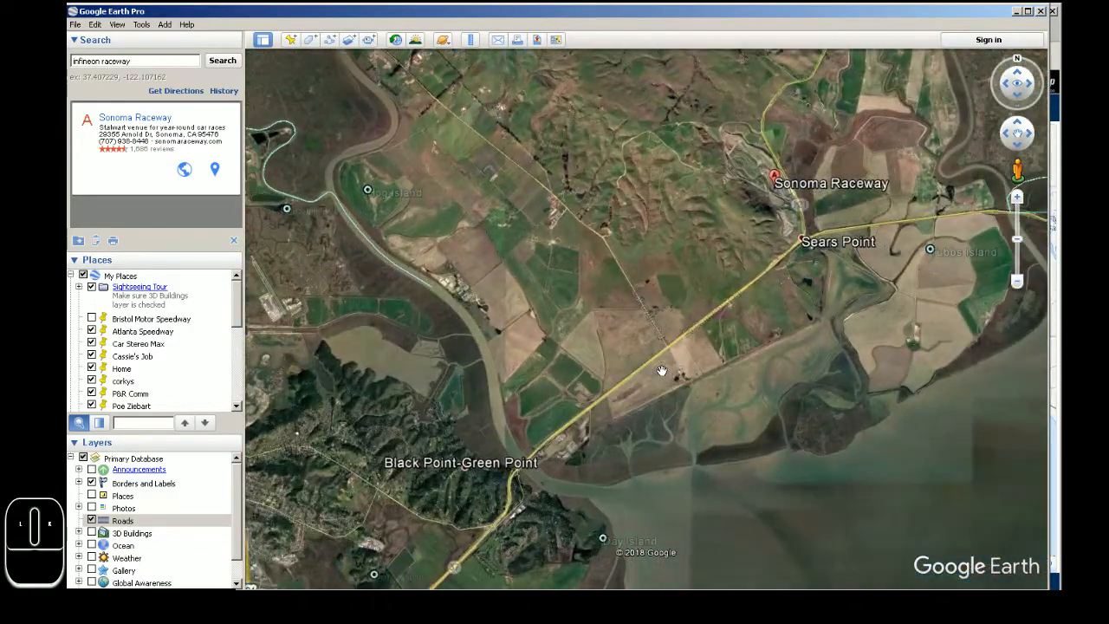
left_click_drag(595, 468, 705, 345)
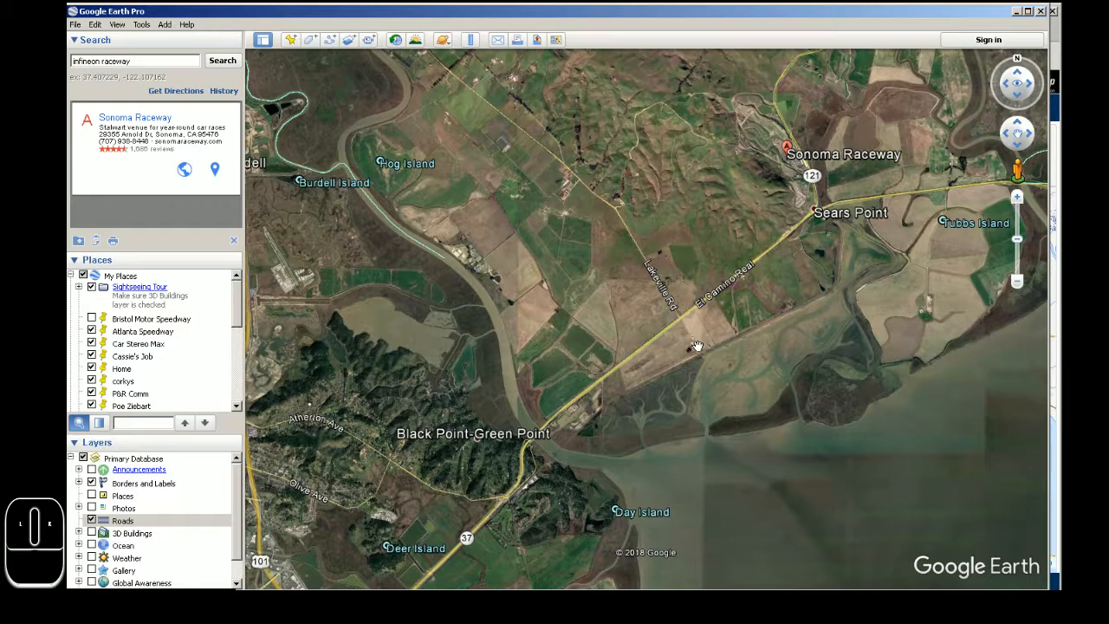
left_click_drag(612, 425, 660, 369)
- Switch to TNM Download and frame the map on the hills between Lakeville Hwy, Arnold Dr and Sears Point Rd
key("alt+Tab")
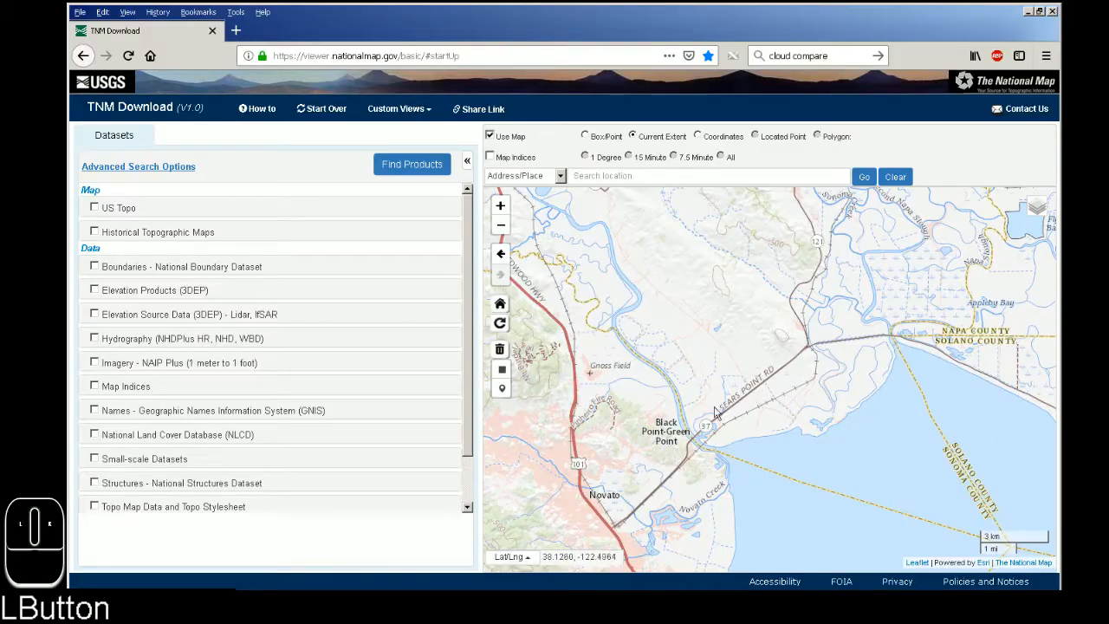
scroll(774, 372, "up", 1)
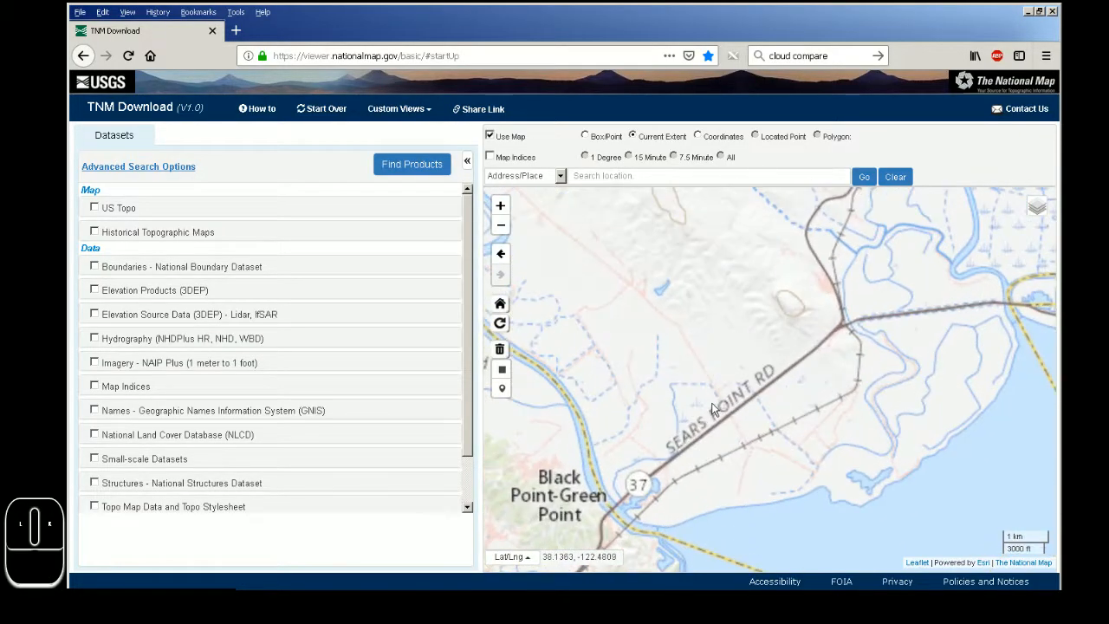
left_click_drag(689, 365, 719, 474)
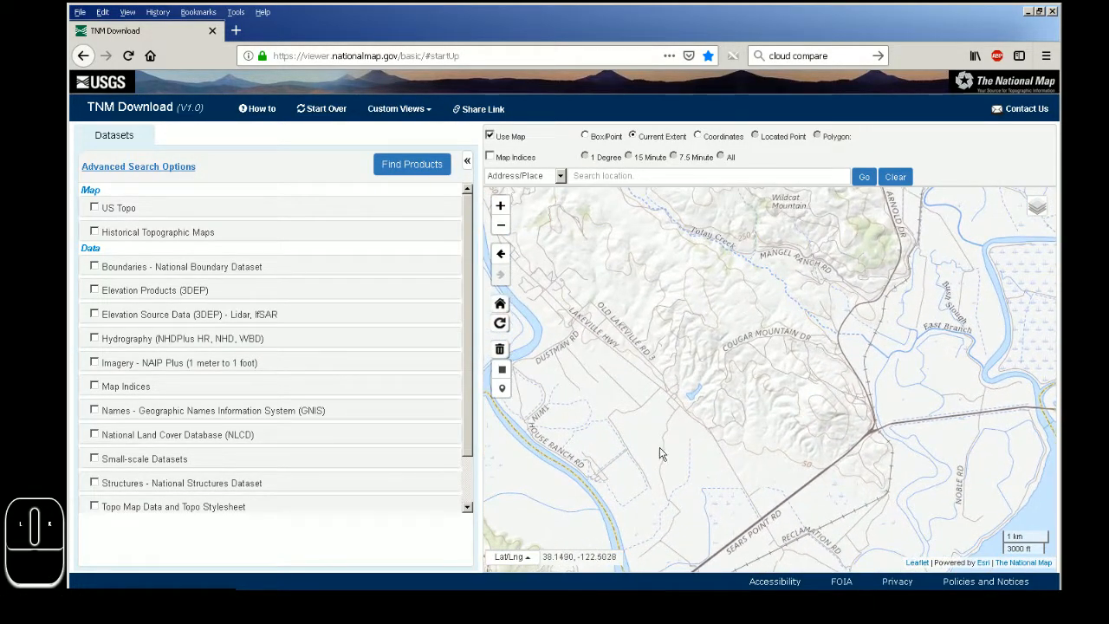
- Switch to Google Earth and examine Cougar Mountain Dr, the hills west of the raceway, and the roads around Sears Point as landmarks
left_click(542, 484)
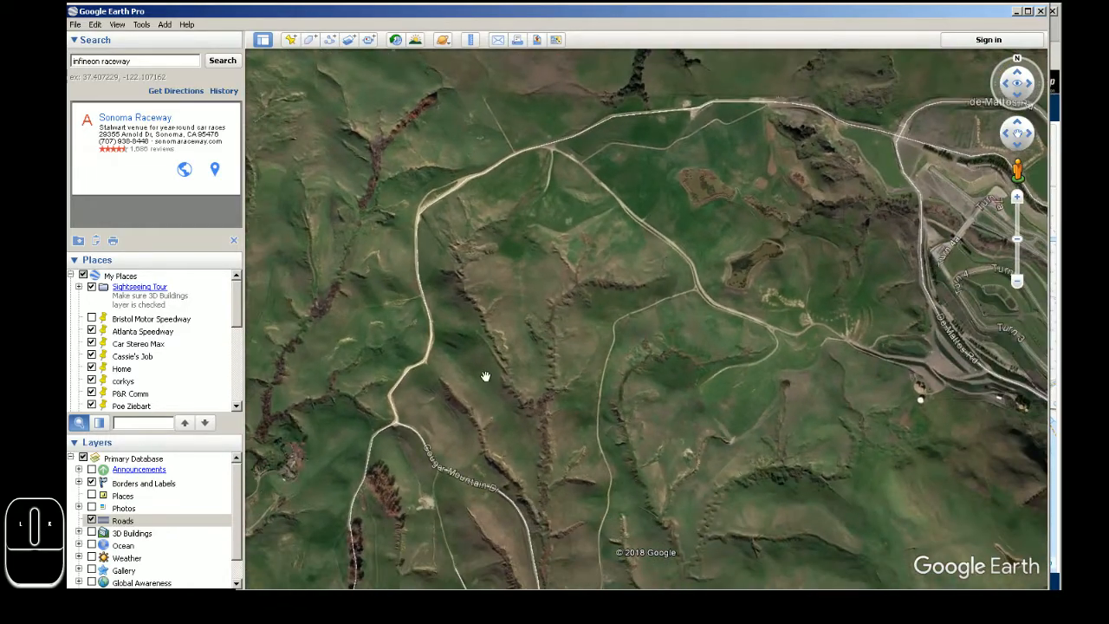
left_click_drag(490, 440, 555, 184)
scroll(528, 321, "down", 3)
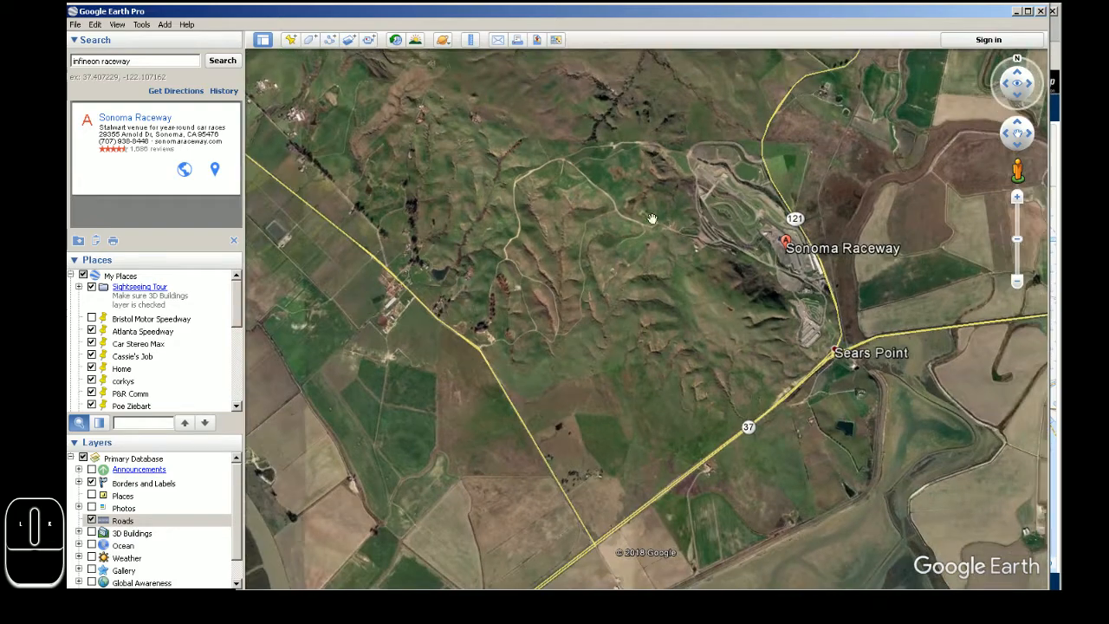
left_click_drag(663, 201, 626, 281)
double_click(667, 306)
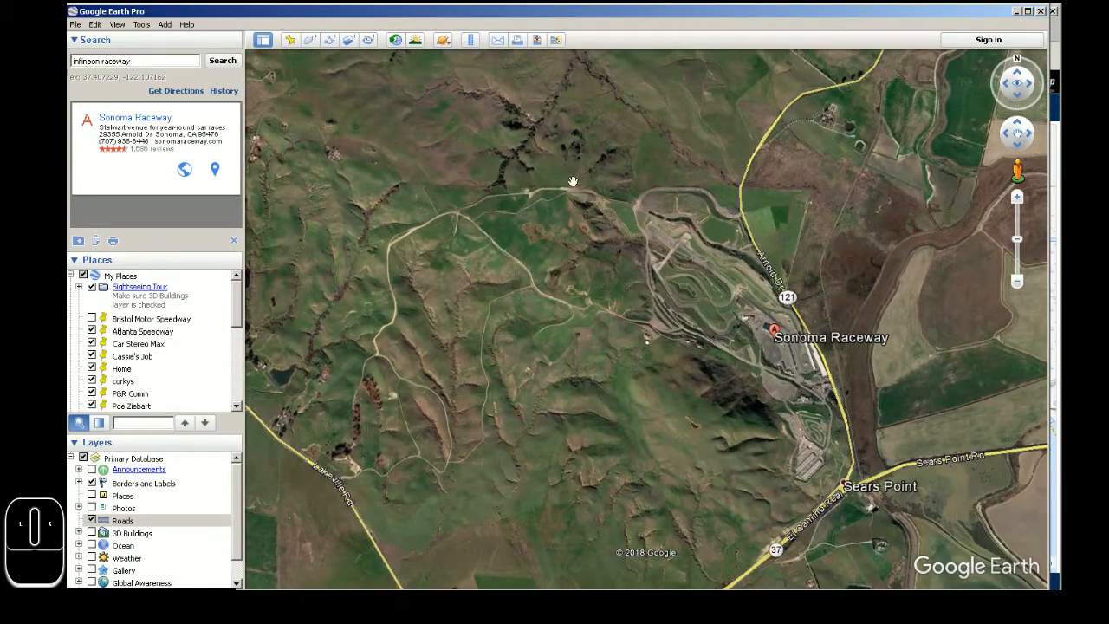
scroll(532, 374, "down", 2)
left_click_drag(549, 354, 783, 330)
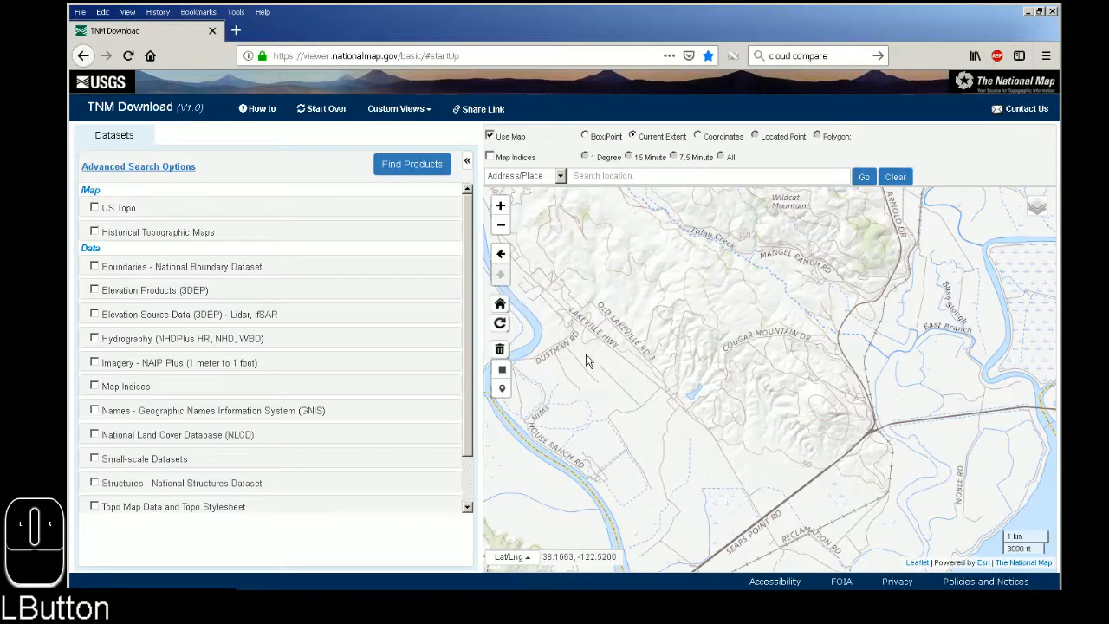
- Switch to TNM Download and narrow the map to the Cougar Mountain Dr hills and the Highway 37 and 121 junction
left_click_drag(591, 364, 569, 374)
scroll(767, 412, "up", 1)
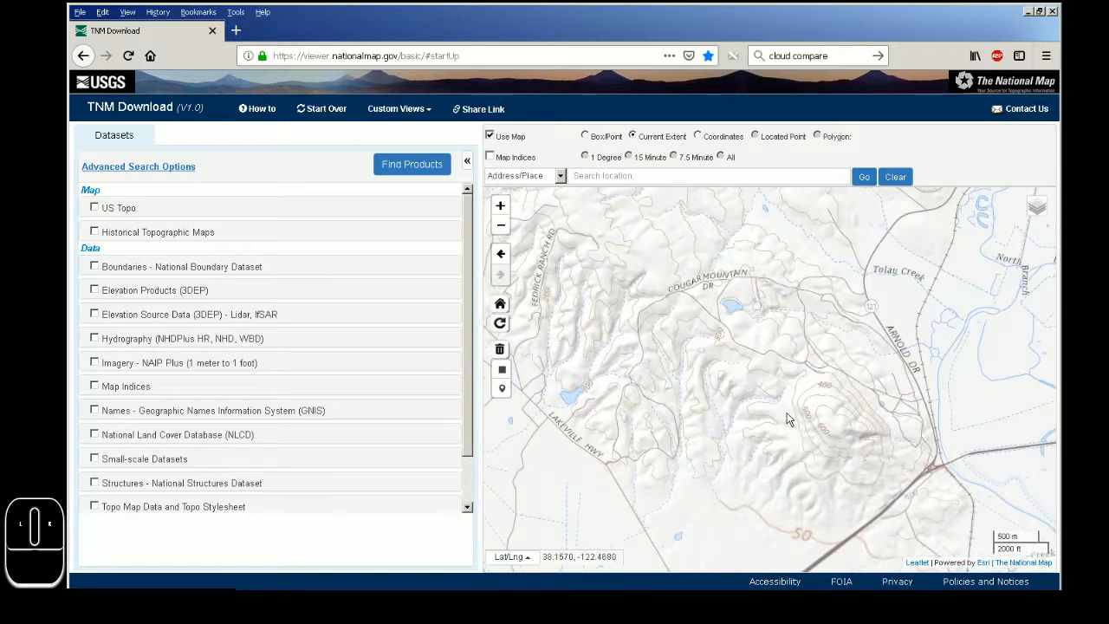
left_click_drag(768, 473, 737, 413)
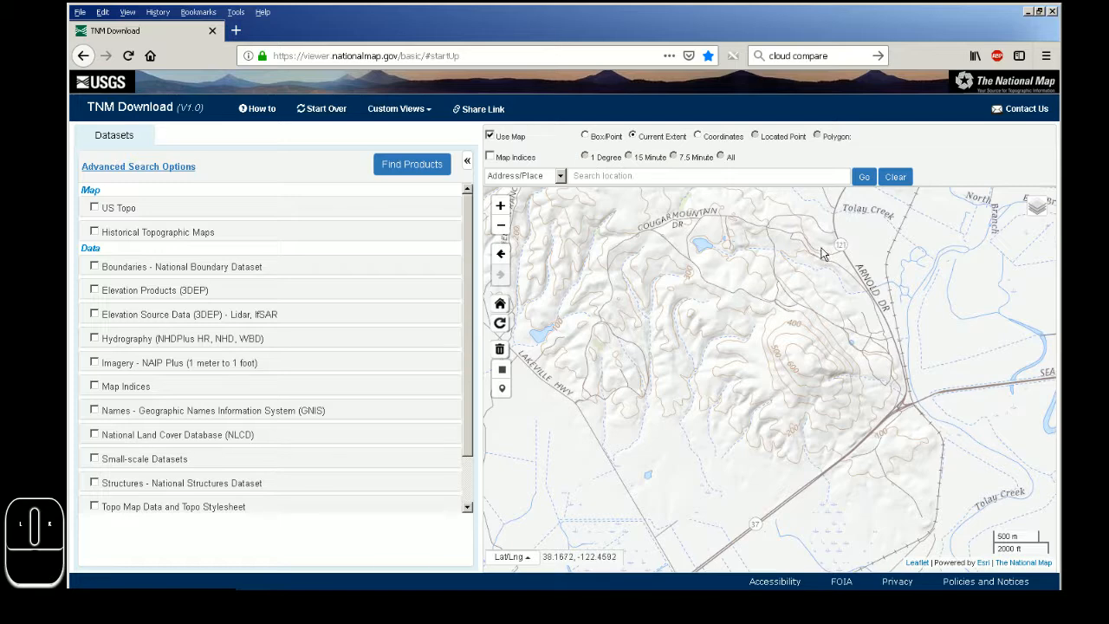
- Compare the raceway hills and the Highway 37 and 121 junction in Google Earth with the TNM Download map
left_click(555, 589)
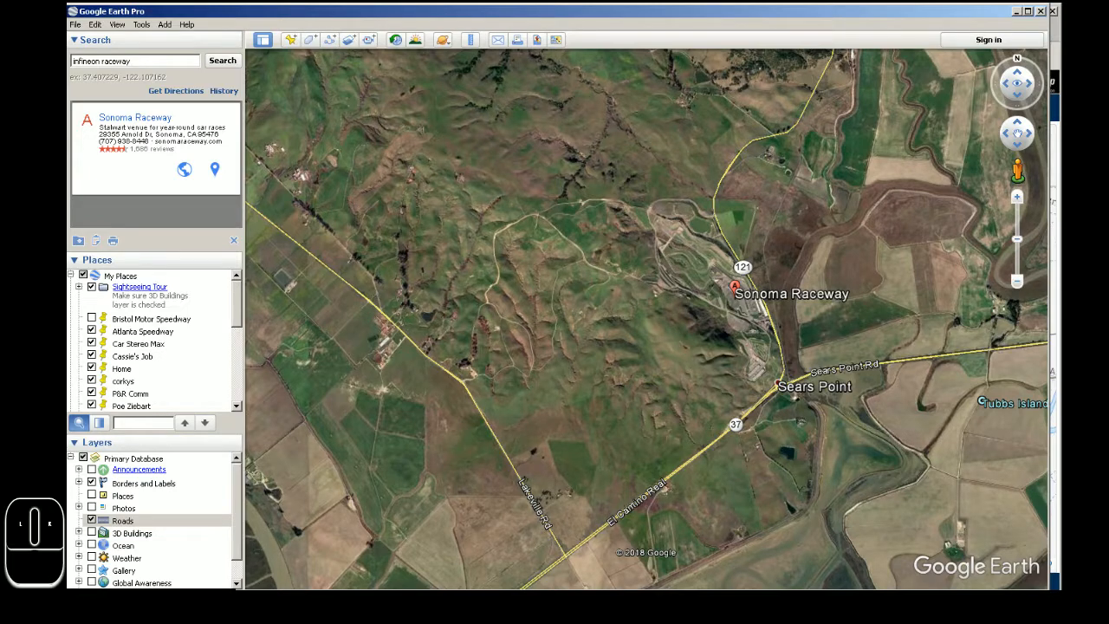
left_click(554, 589)
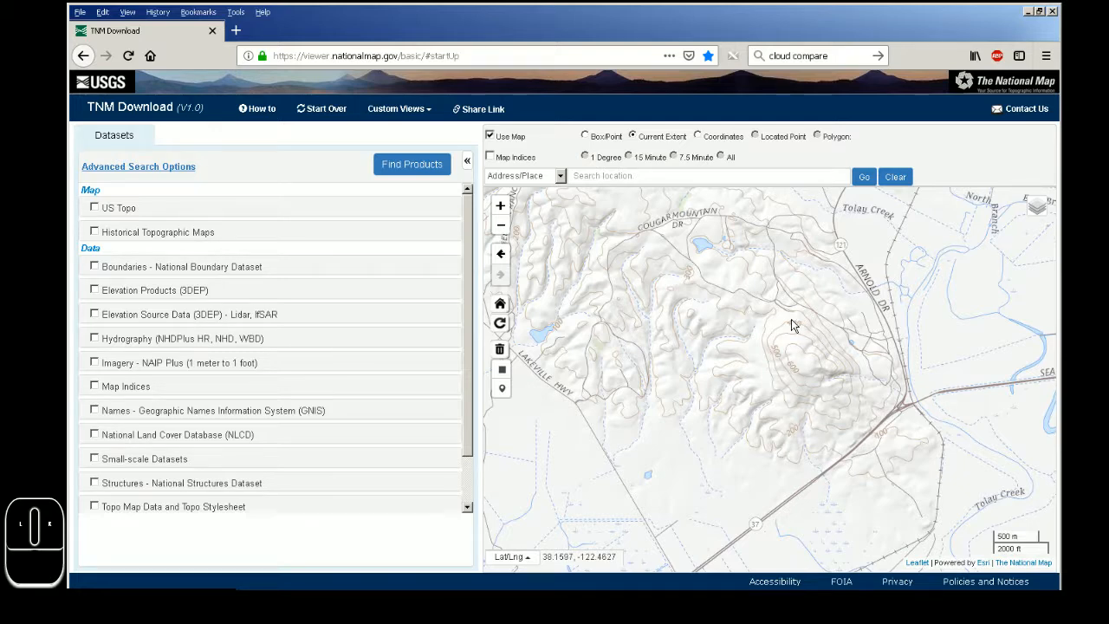
left_click(522, 605)
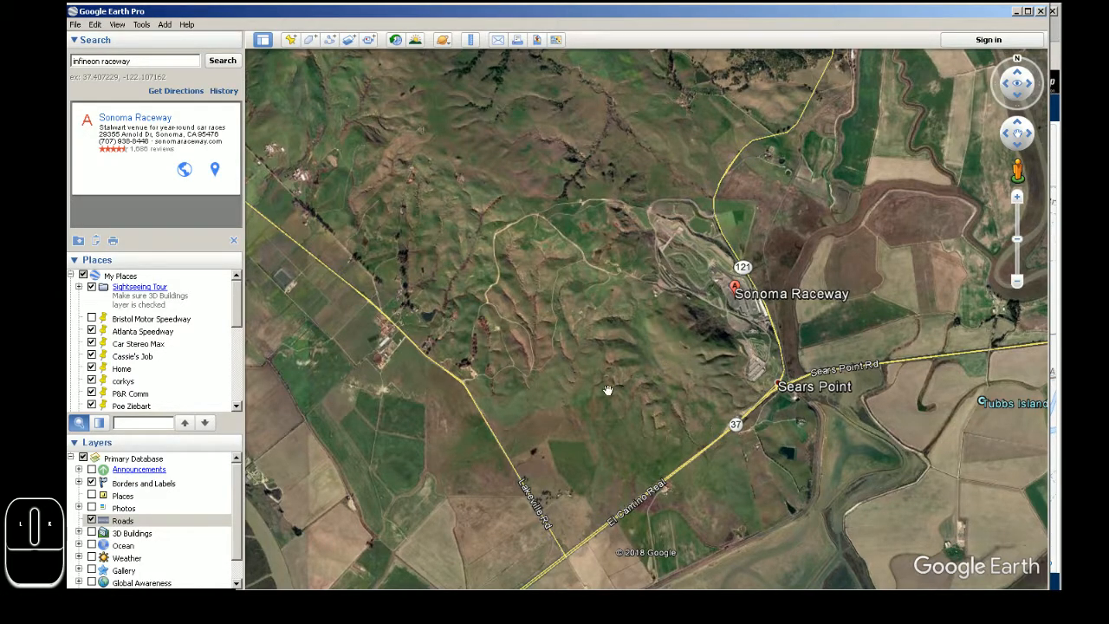
left_click(333, 604)
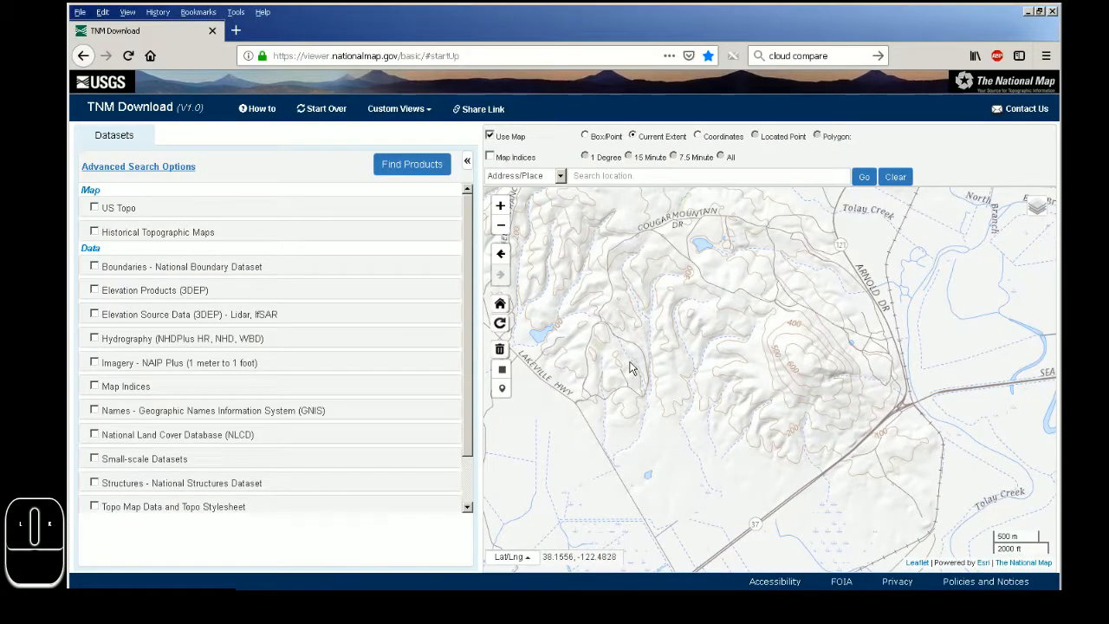
left_click(681, 356)
scroll(729, 335, "down", 1)
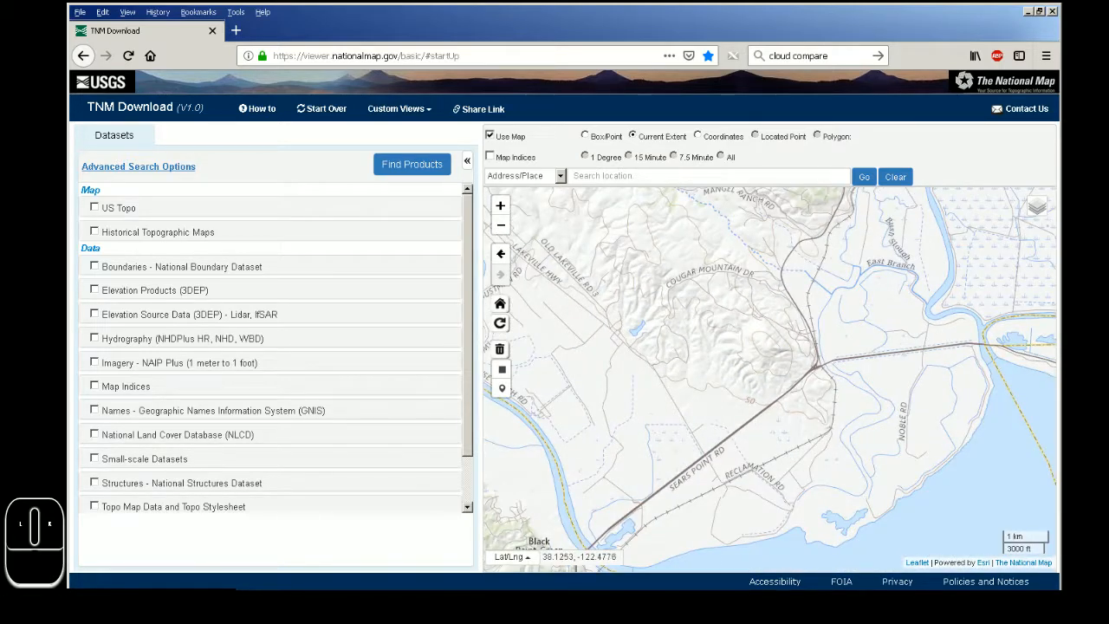
- Draw a box search area around the Cougar Mountain Dr hills, the Highway 37 junction and Reclamation Rd
left_click_drag(738, 407, 754, 430)
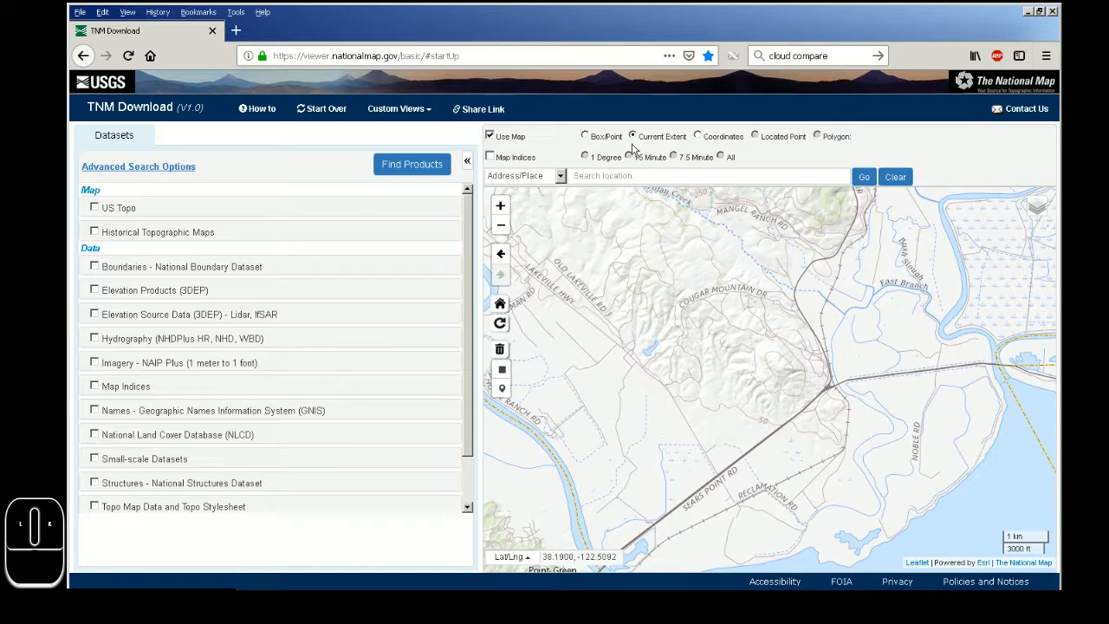
left_click(585, 136)
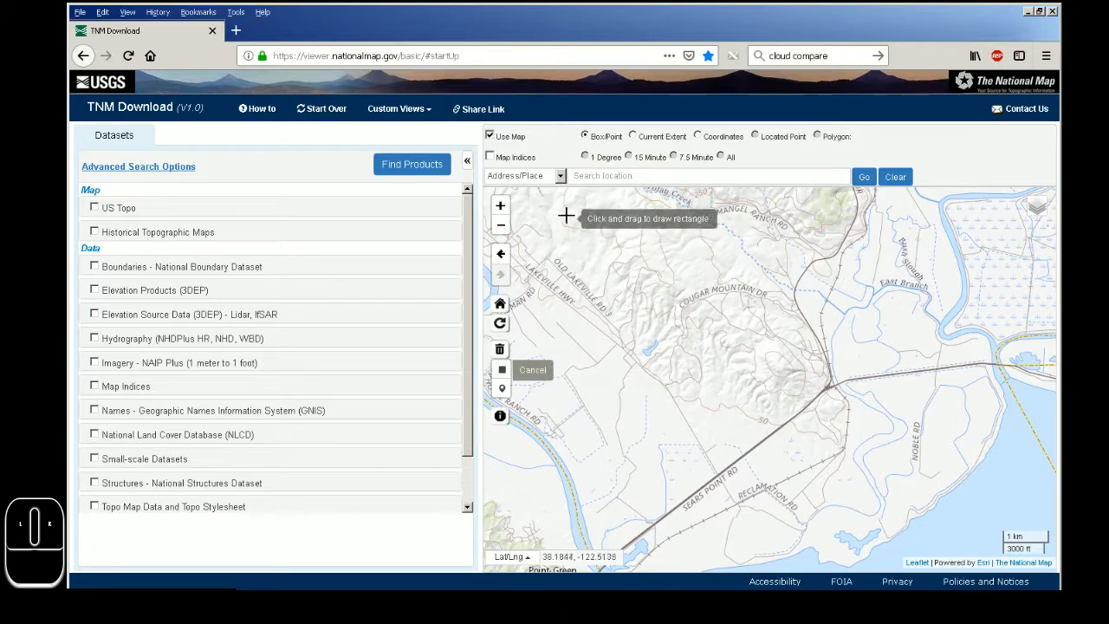
mouse_move(551, 206)
left_mouse_down()
mouse_move(952, 559)
mouse_move(972, 551)
left_mouse_up()
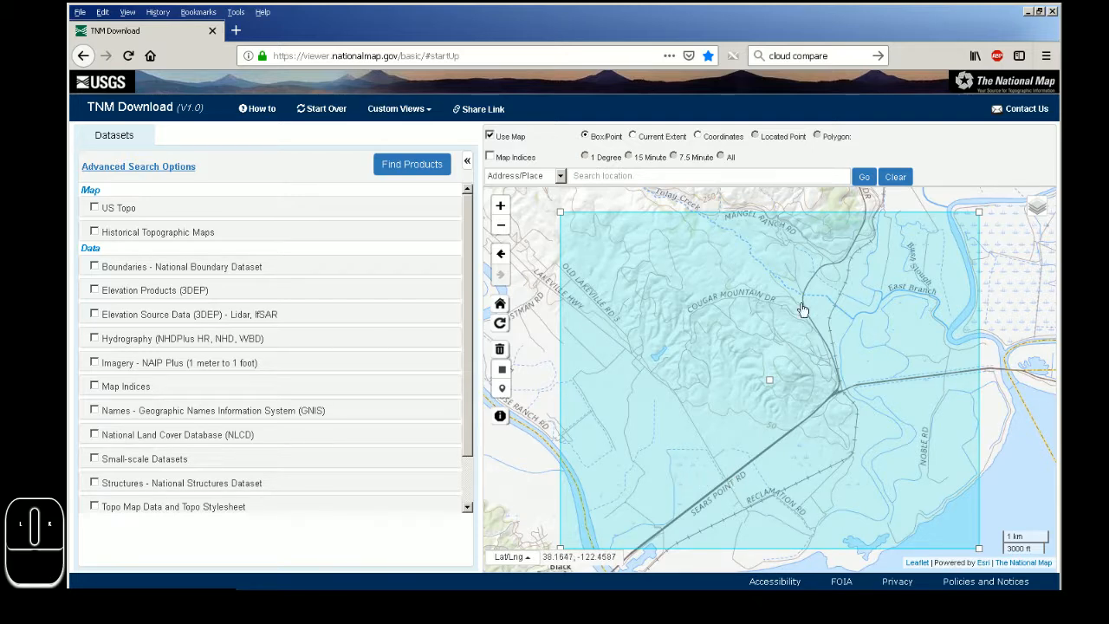
- Set the search area to Current Extent and try resizing it by zooming in and out on the raceway hills
left_click(634, 137)
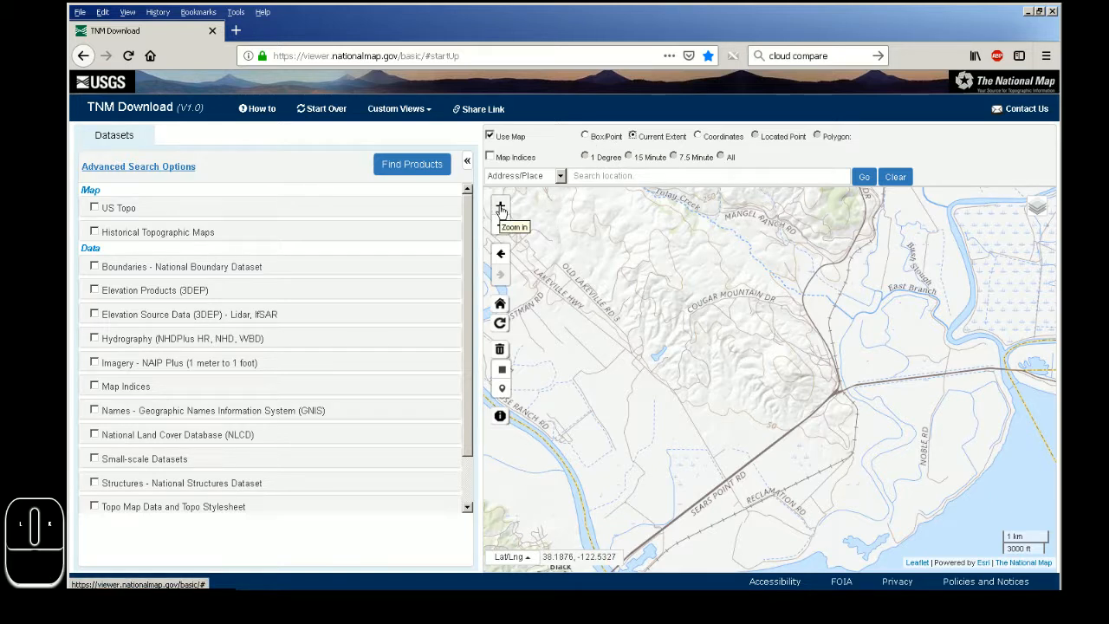
left_click(501, 208)
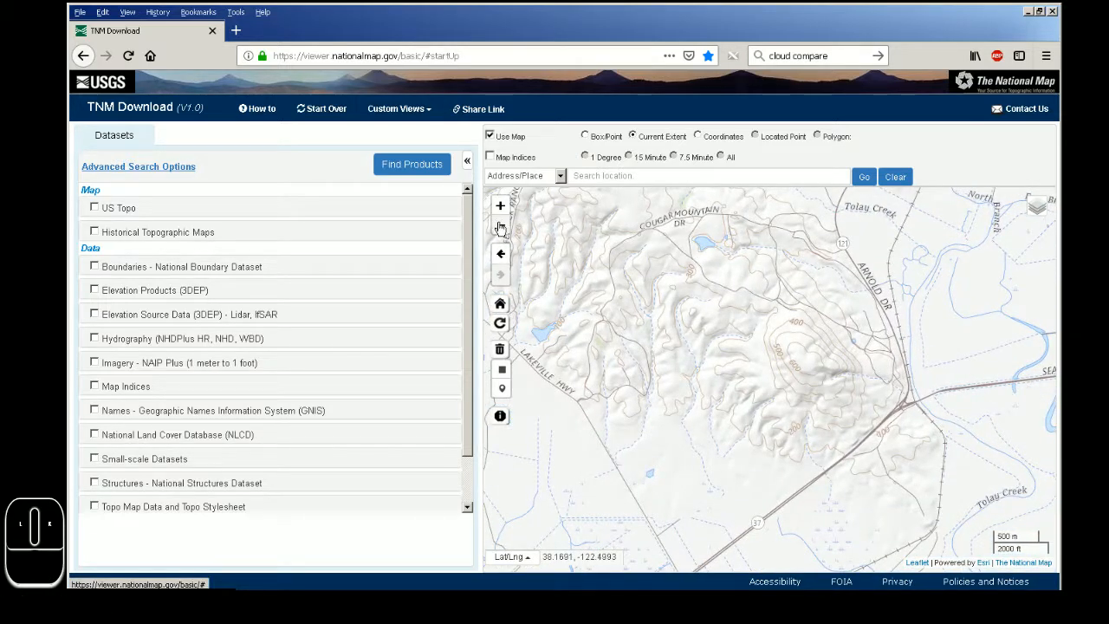
left_click(500, 213)
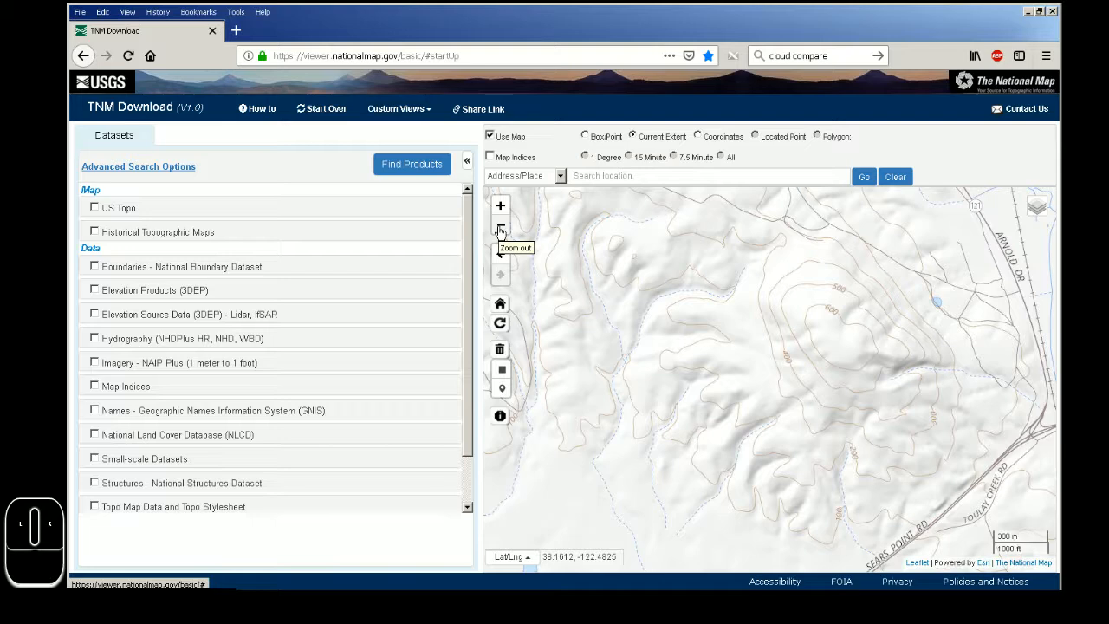
left_click(500, 231)
left_click(500, 231)
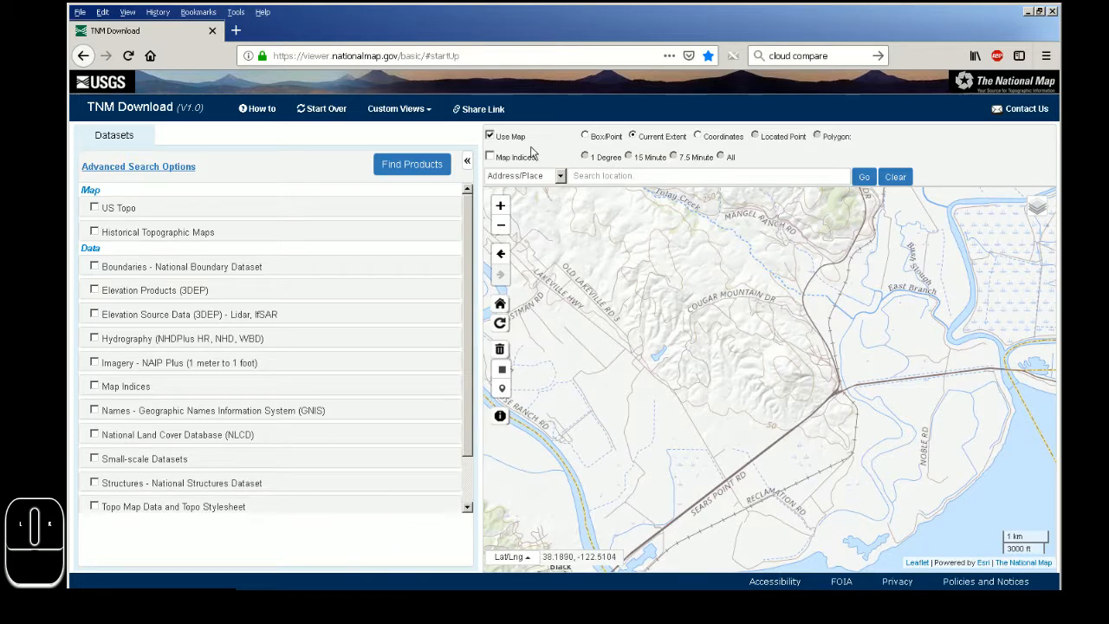
- Draw a smaller box search area enclosing only the Cougar Mountain Dr hills and the Sears Point Rd junction
left_click(584, 137)
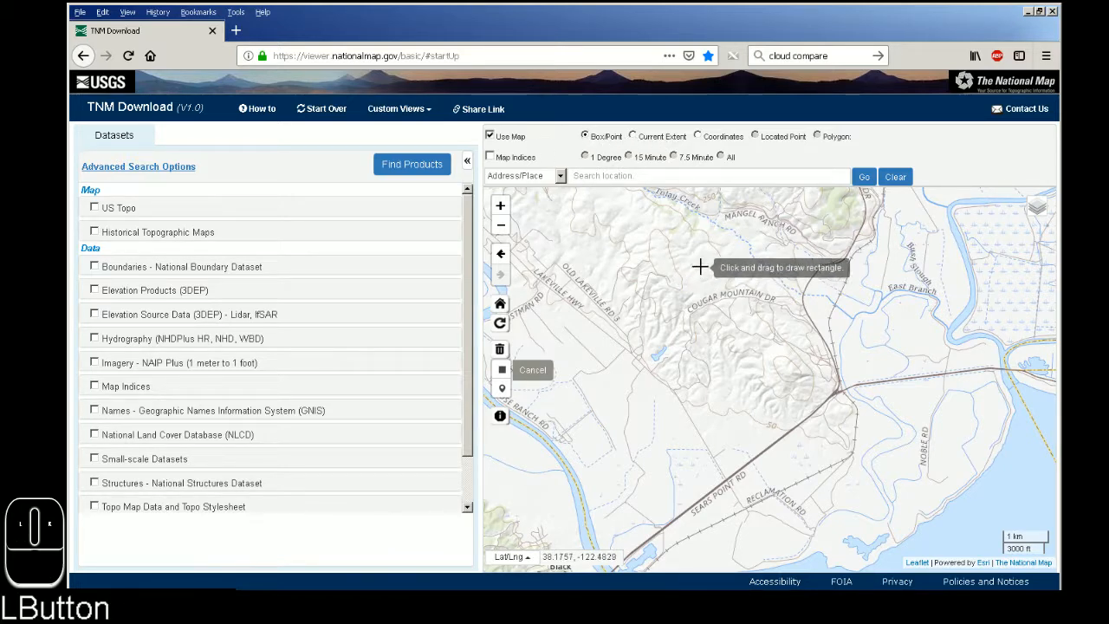
left_click_drag(700, 265, 853, 401)
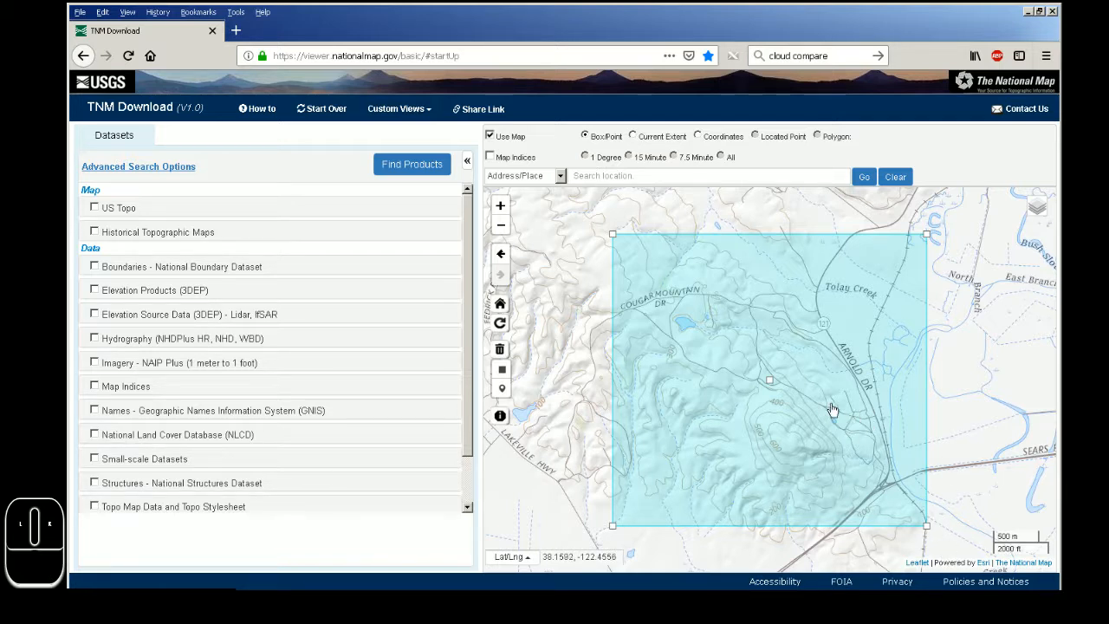
left_click(591, 265)
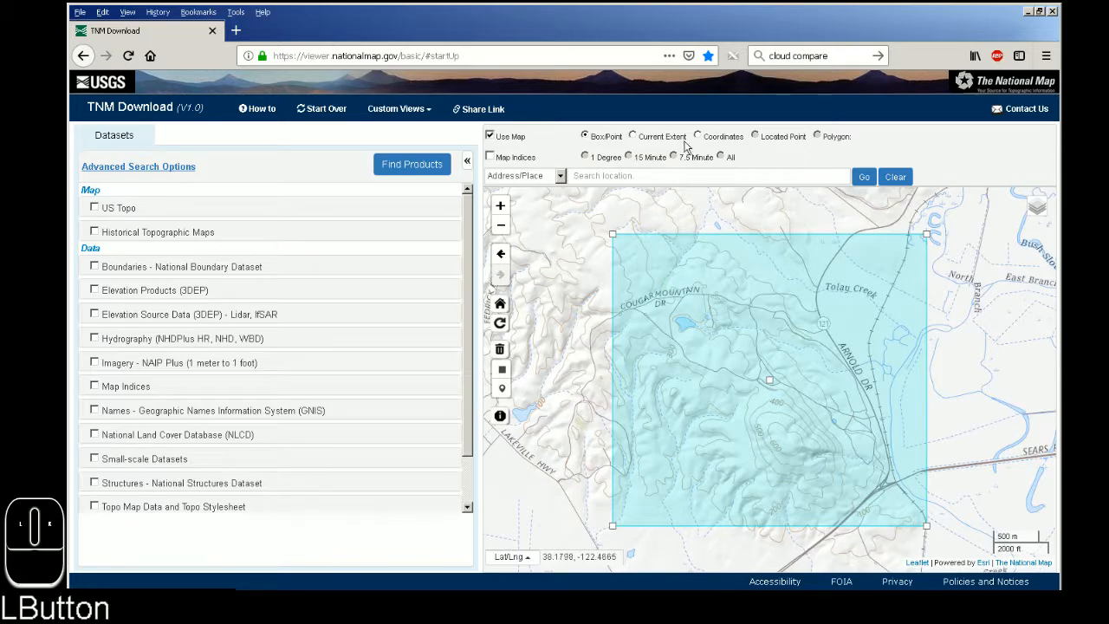
- Set the search area to Current Extent and frame the map on the Cougar Mountain Dr hills and the Sears Point junction
left_click(633, 136)
scroll(703, 376, "down", 1)
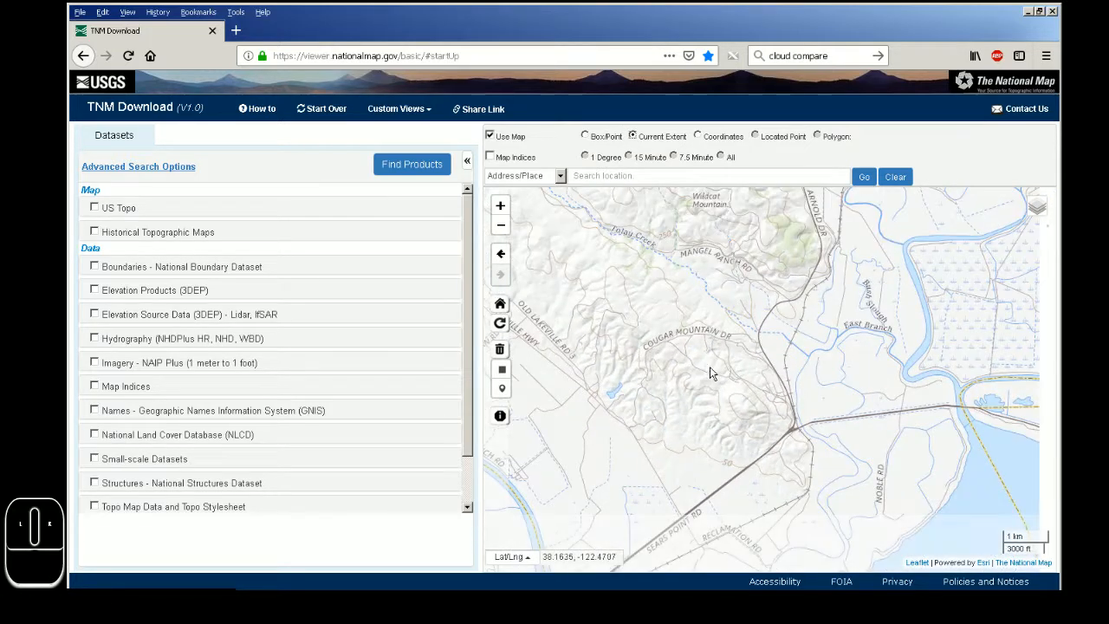
left_click_drag(761, 409, 802, 371)
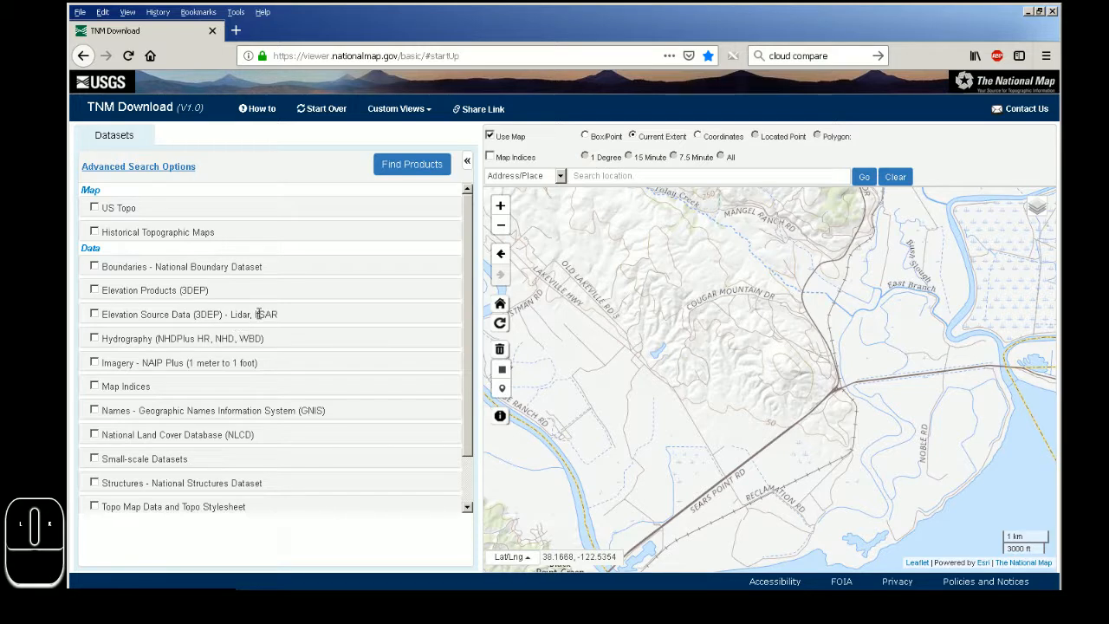
- Find Lidar Point Cloud (LPC) products from Elevation Source Data (3DEP) within the current map extent
left_click(95, 314)
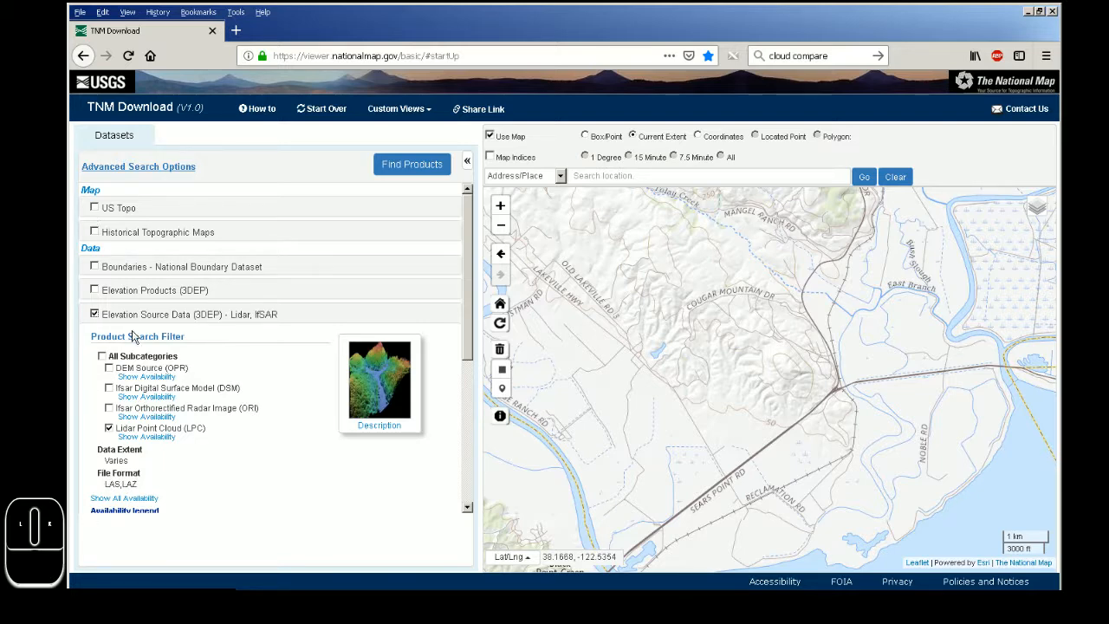
scroll(202, 428, "down", 2)
scroll(186, 428, "up", 2)
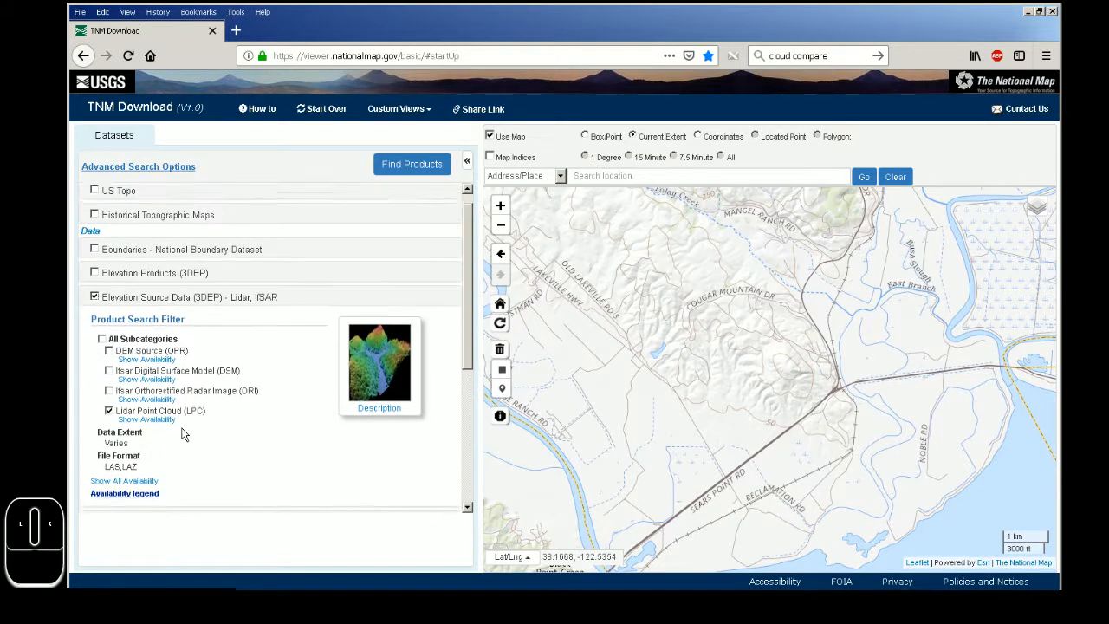
scroll(208, 416, "down", 2)
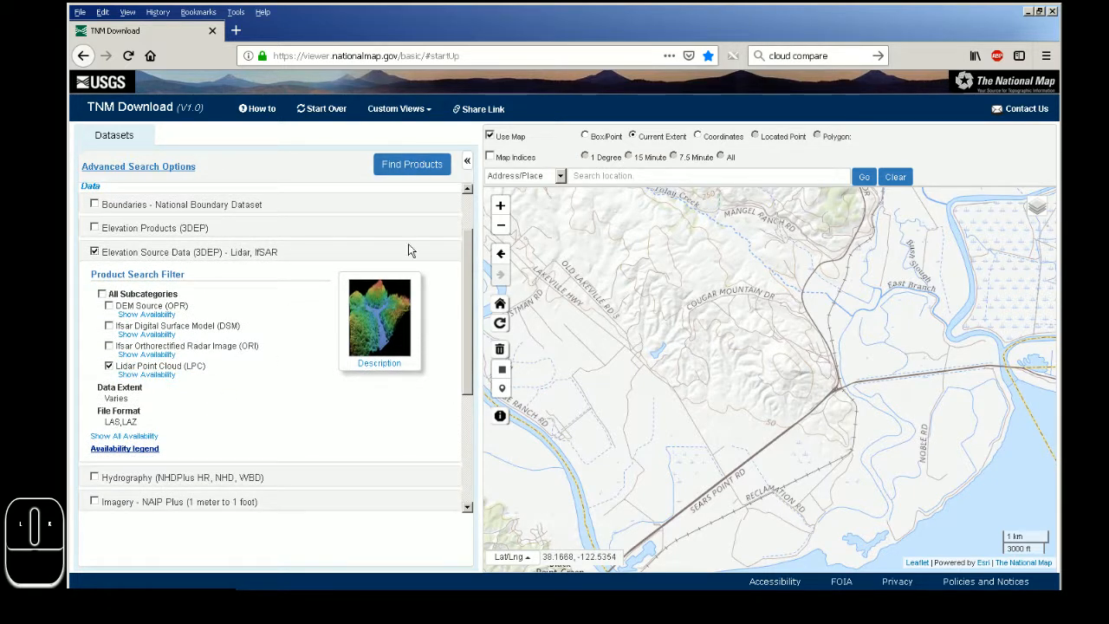
left_click(401, 166)
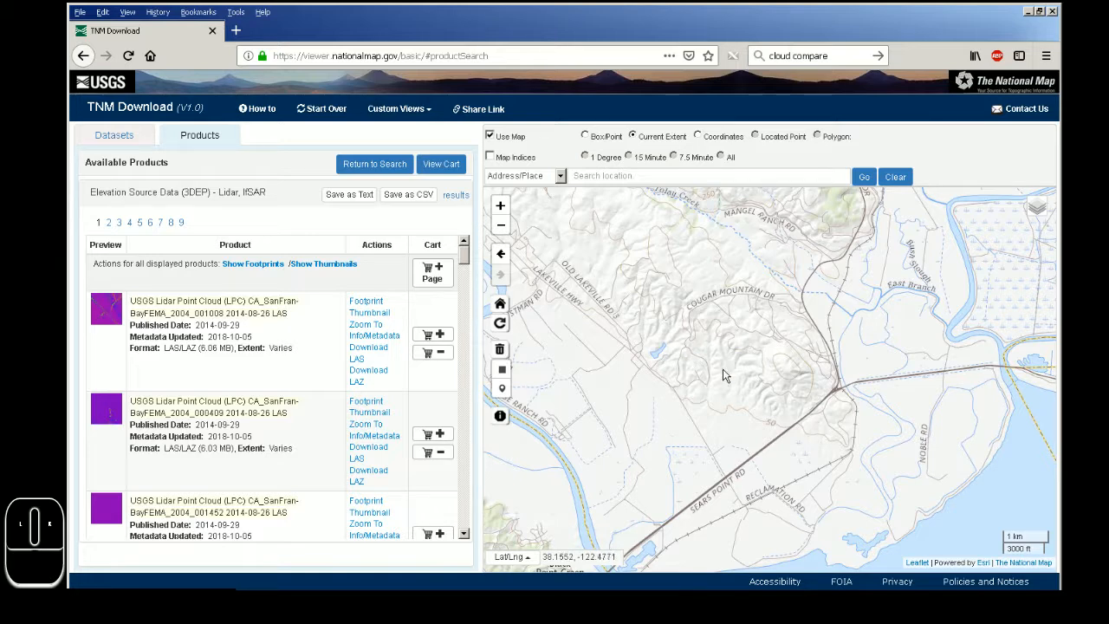
- Start the search over and draw a box around the raceway hills, reaching from Old Lakeville Rd to Noble Rd
left_click(316, 109)
left_click(367, 164)
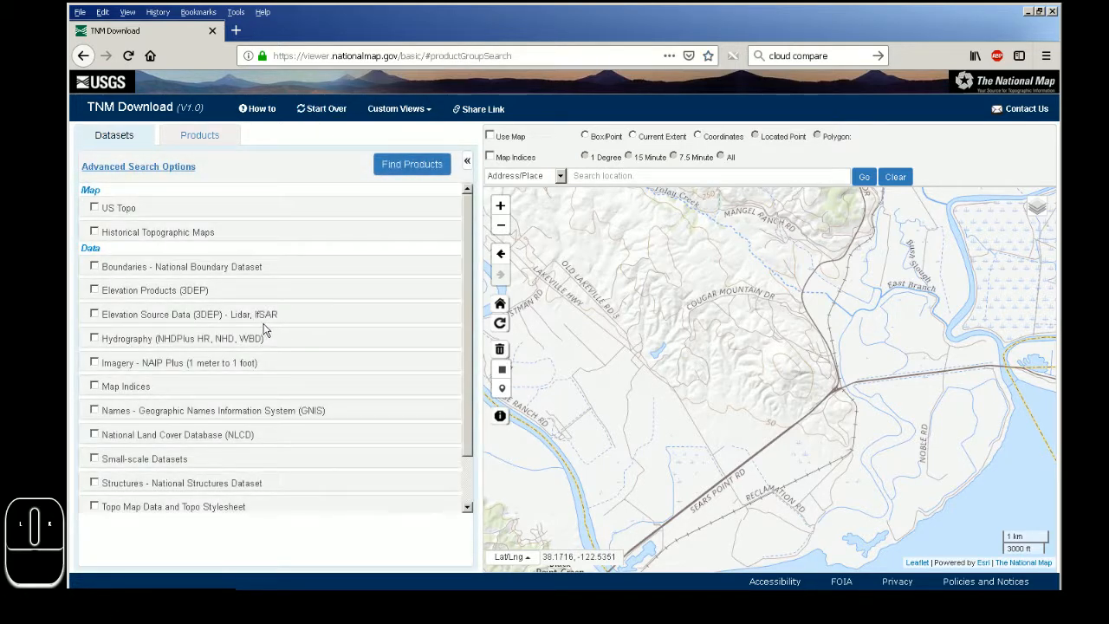
left_click(585, 136)
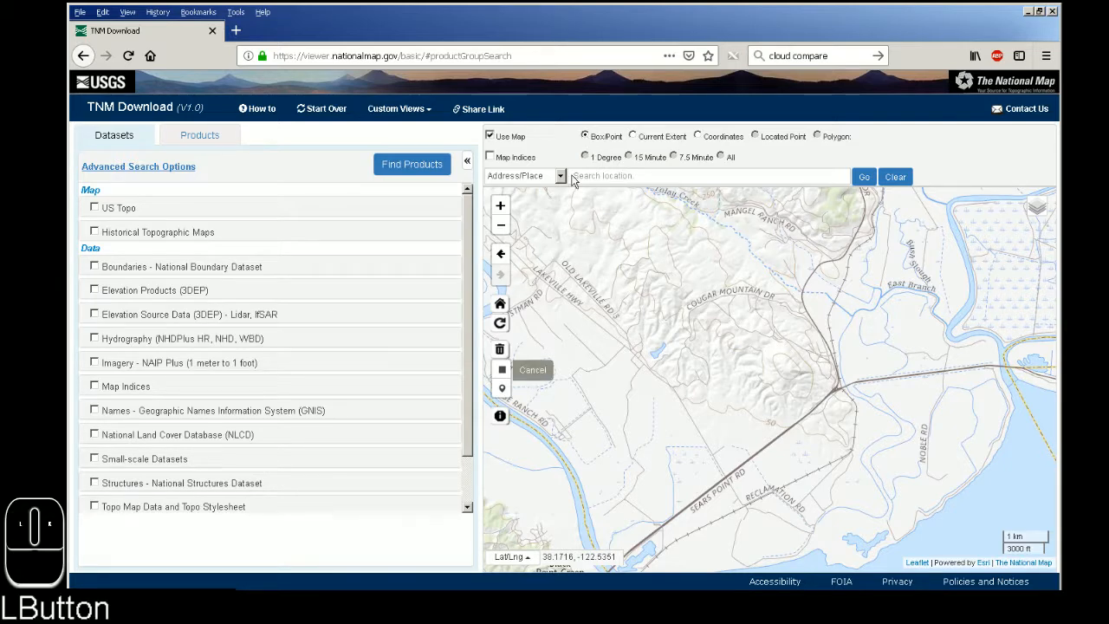
left_click_drag(578, 251, 923, 448)
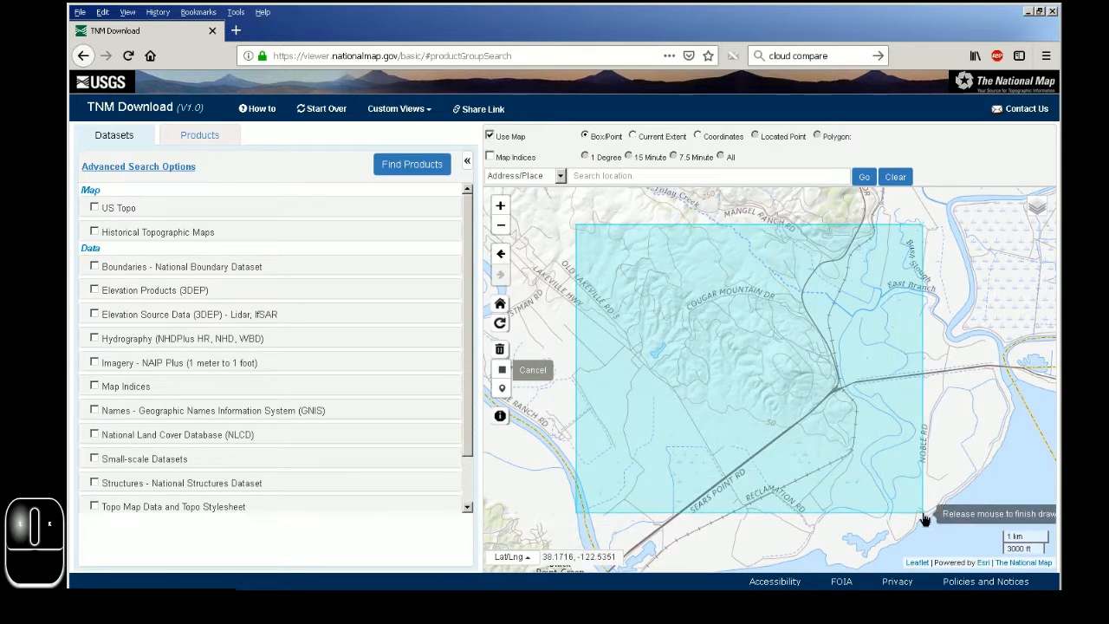
- Find Elevation Source Data (3DEP) products inside the drawn box, limited to Lidar Point Cloud (LPC)
left_click(95, 315)
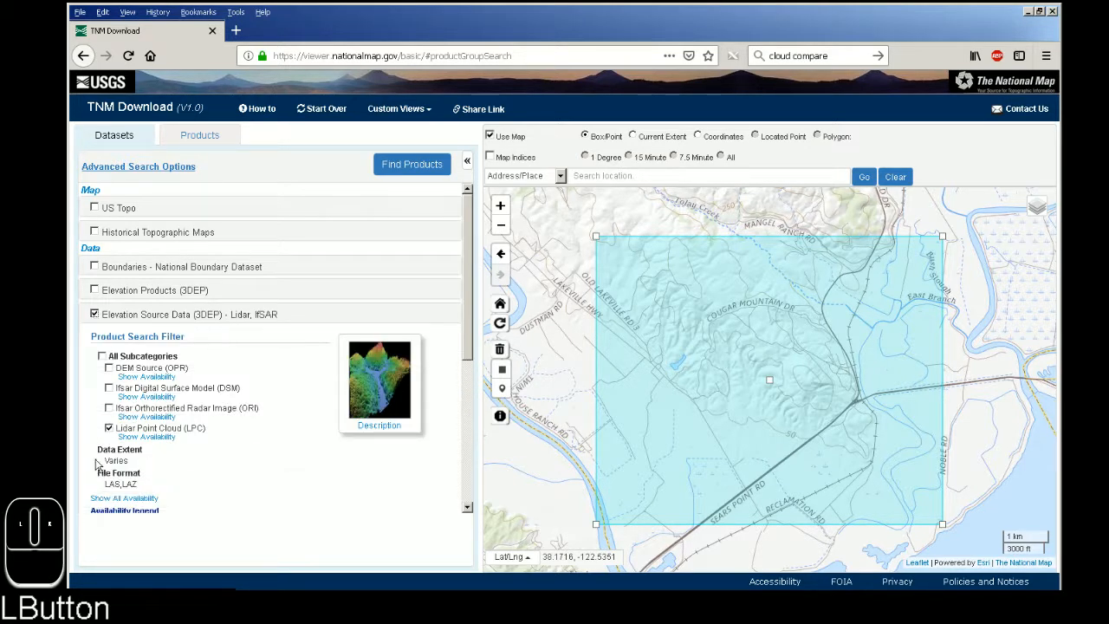
left_click(109, 428)
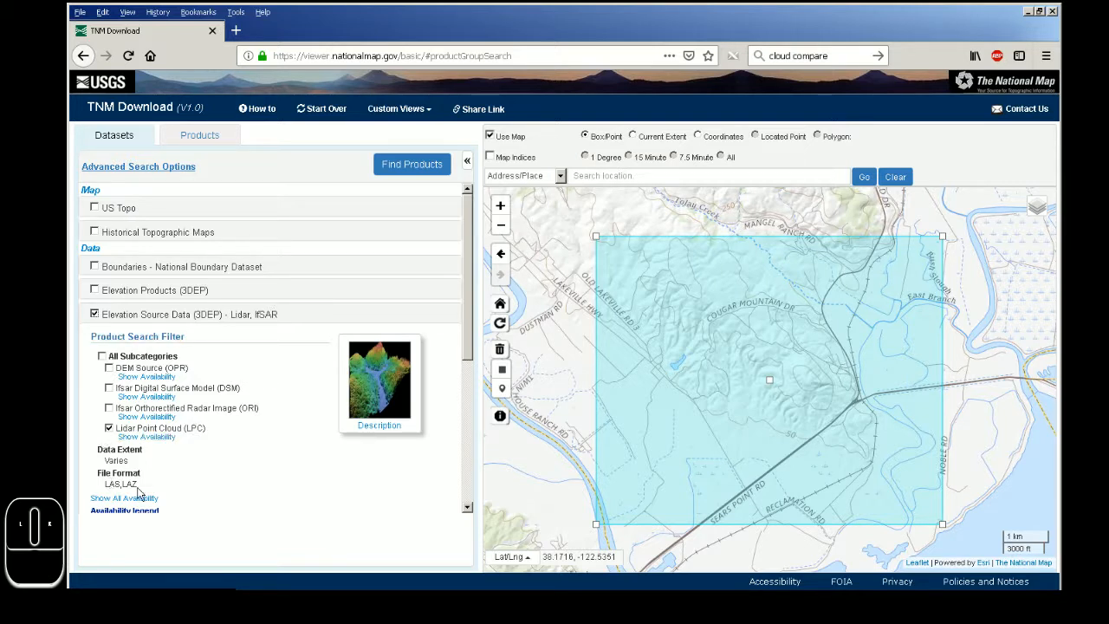
scroll(139, 485, "down", 1)
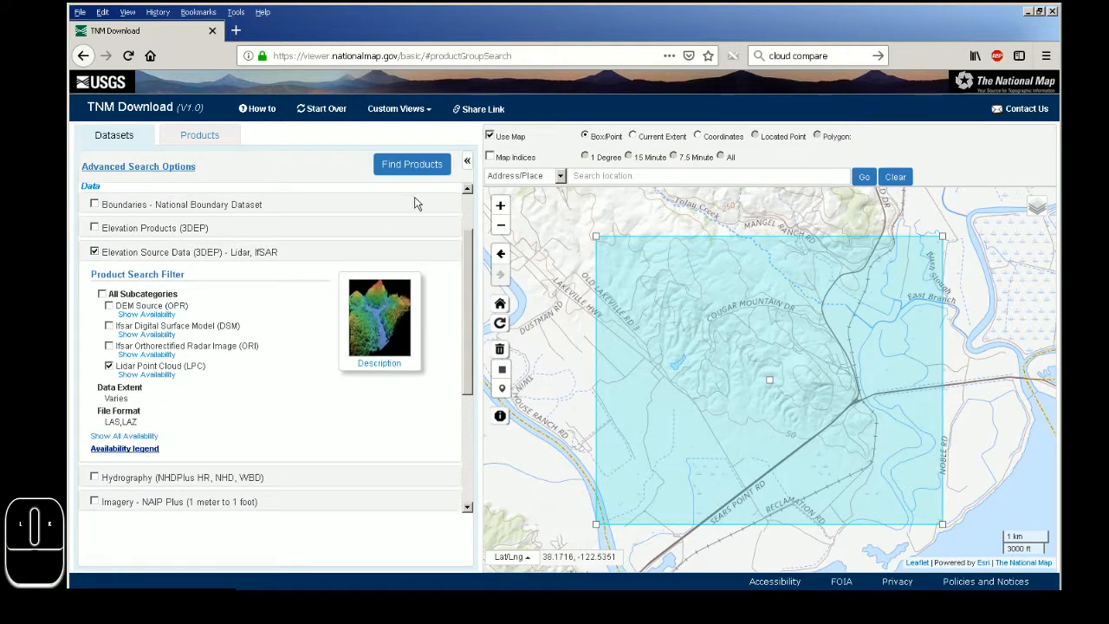
left_click(412, 164)
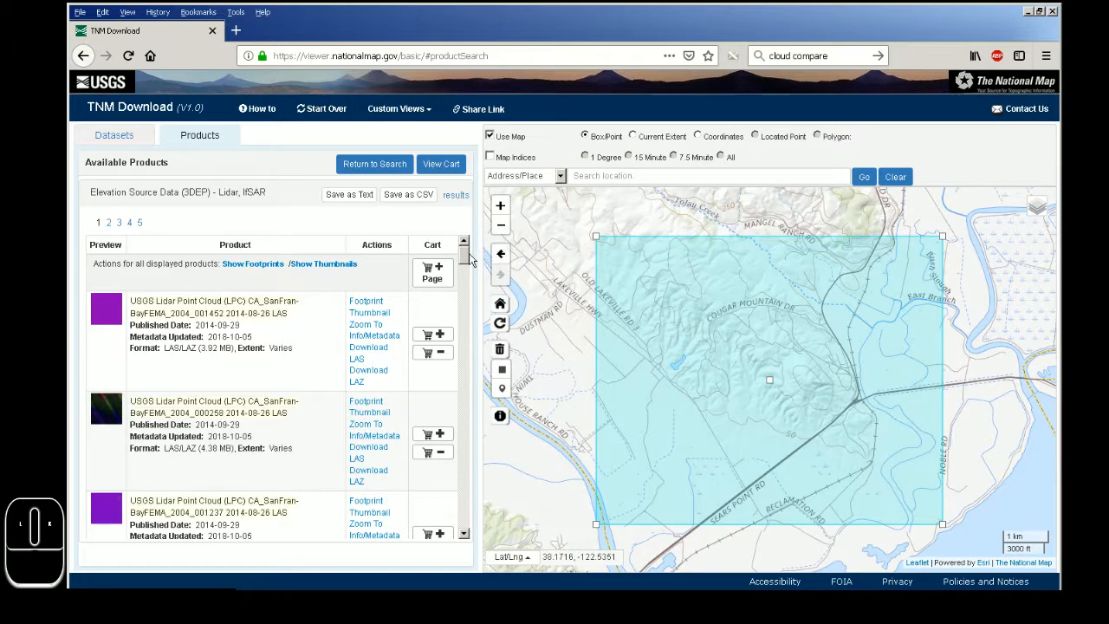
- Remove the box from the map by switching the search area to Current Extent, keeping the product results open
left_click_drag(465, 253, 447, 288)
left_click(338, 217)
left_click(490, 137)
left_click(635, 137)
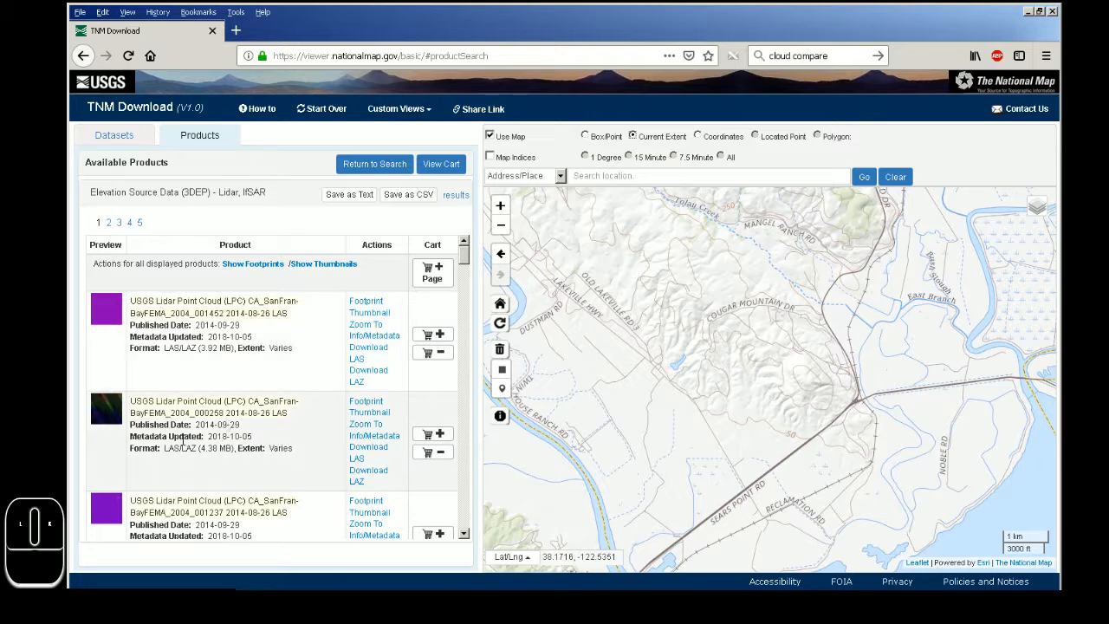
- Preview the thumbnail of the CA_SanFran-BayFEMA_2004_001574 lidar tile on the map, and hide it again
scroll(184, 440, "down", 3)
scroll(183, 440, "down", 3)
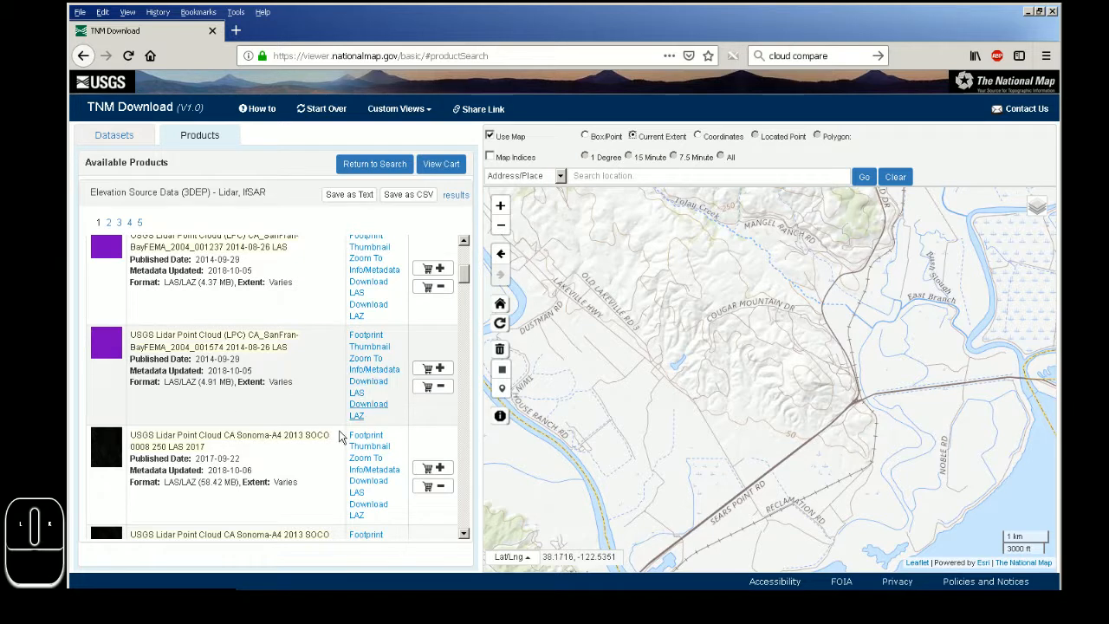
left_click(369, 348)
left_click(369, 351)
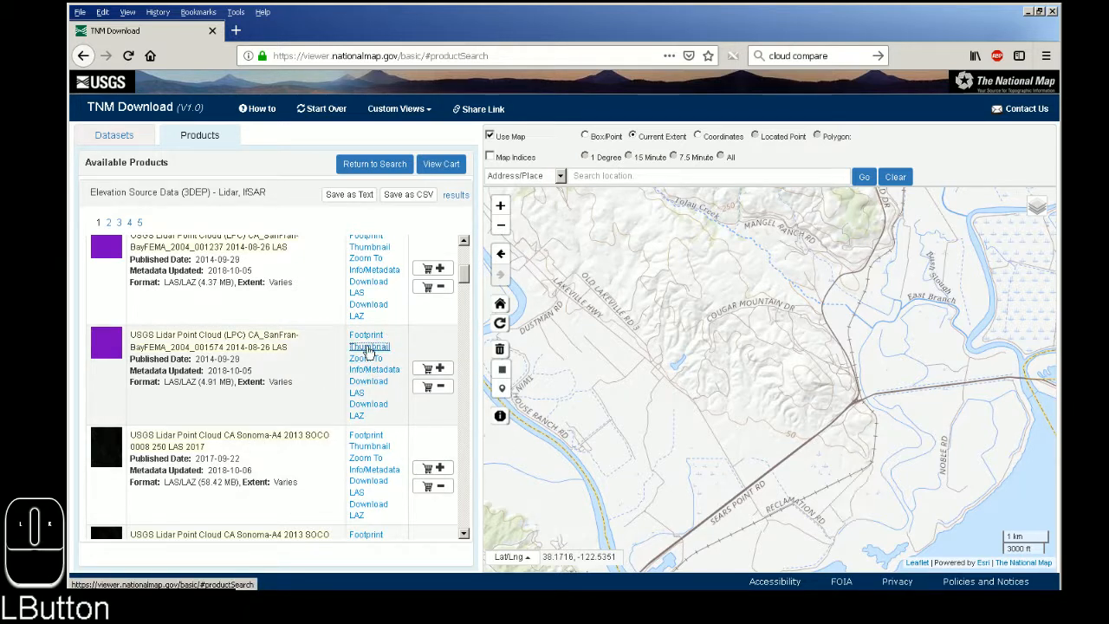
- Check where the CA Sonoma-A4 2013 SOCO 0008 250 tile lies using its map thumbnail, and hide it again
scroll(218, 427, "down", 2)
scroll(218, 427, "down", 1)
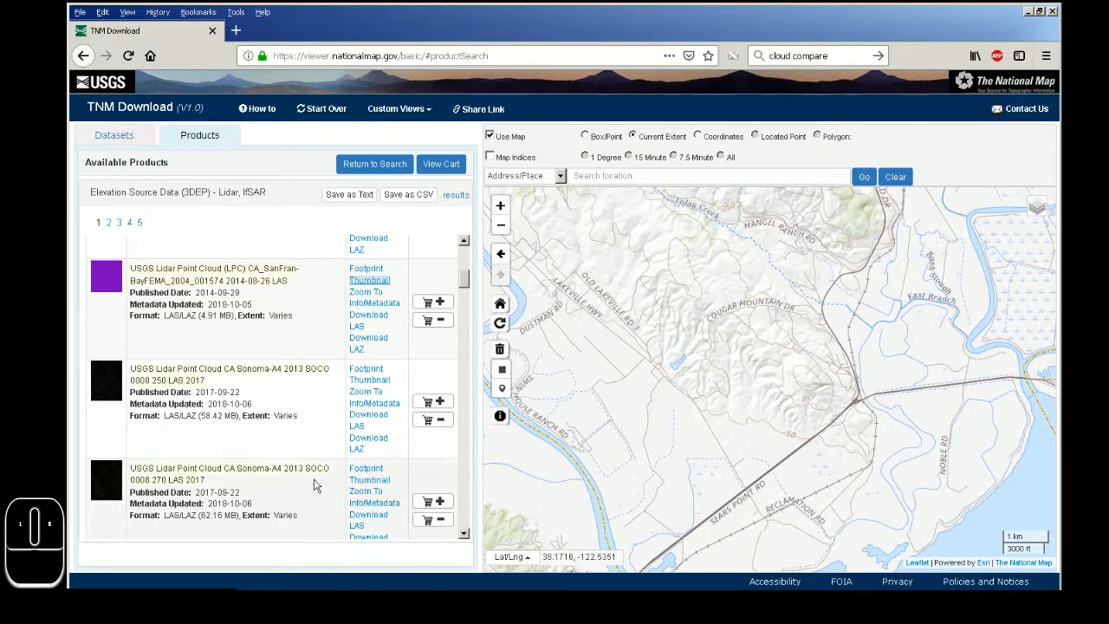
left_click(371, 382)
left_click(371, 382)
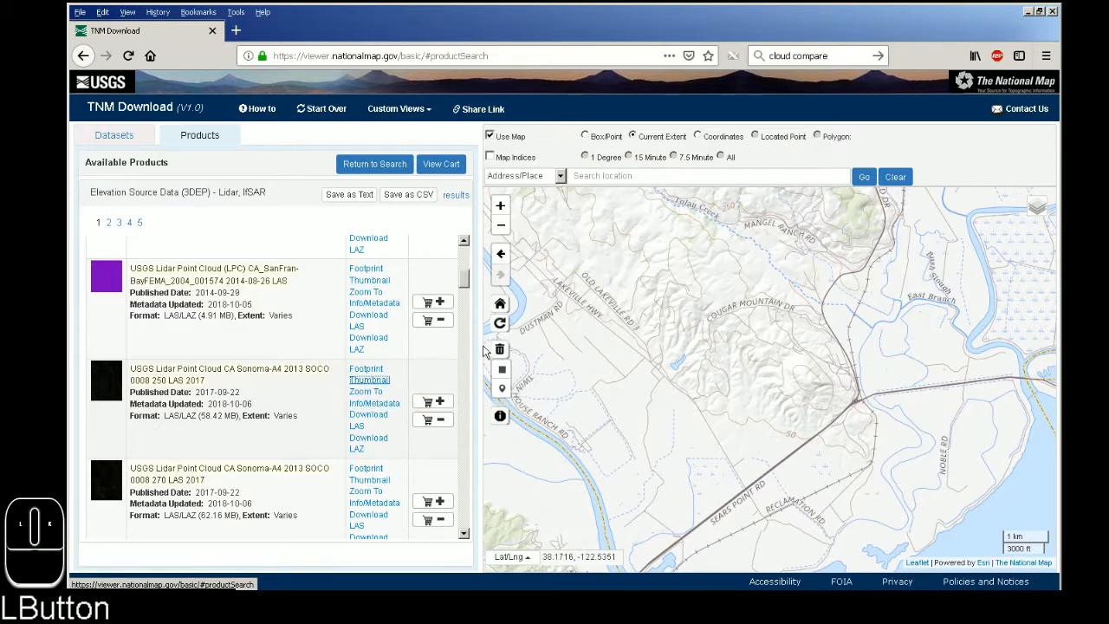
left_click(370, 380)
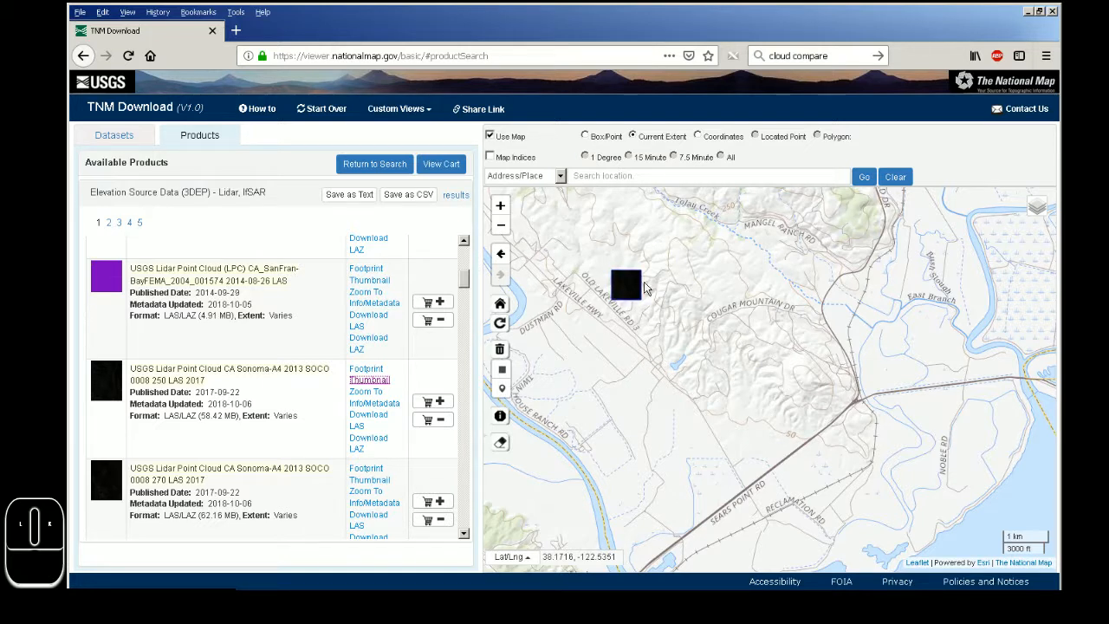
left_click(370, 382)
- Check the location of the SOCO 0008 270 tile using its map thumbnail, and hide it again
scroll(366, 428, "down", 2)
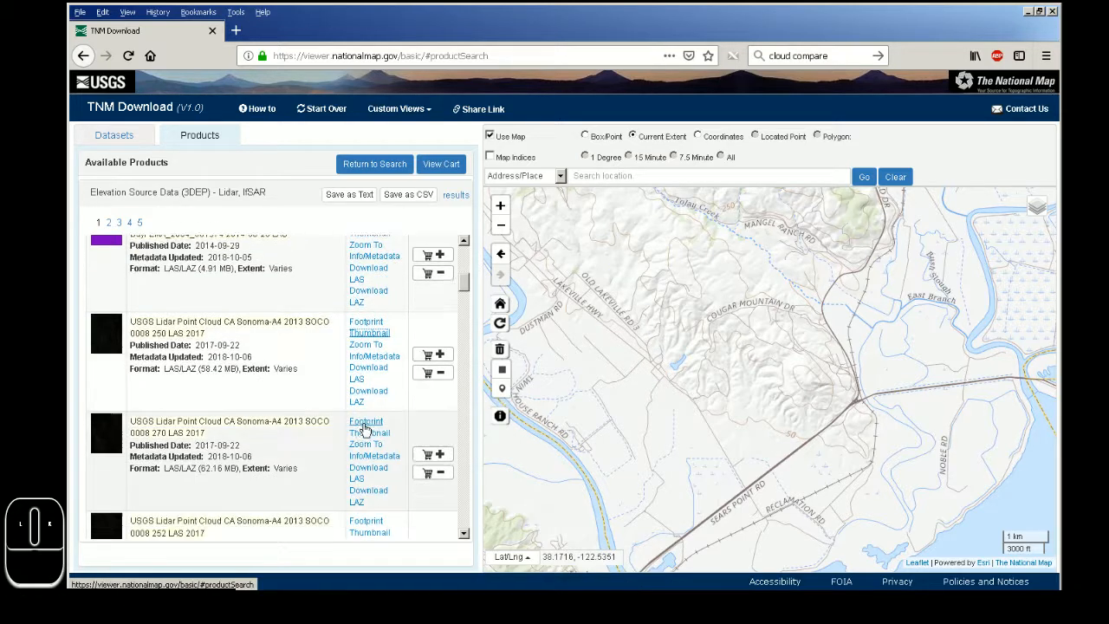
left_click(368, 416)
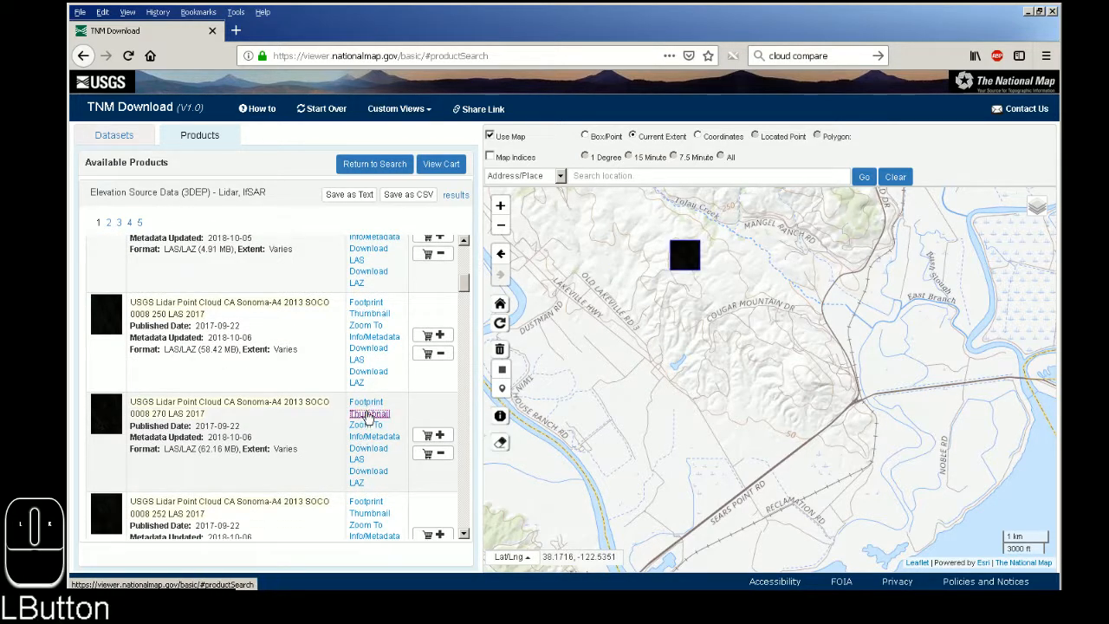
left_click(368, 416)
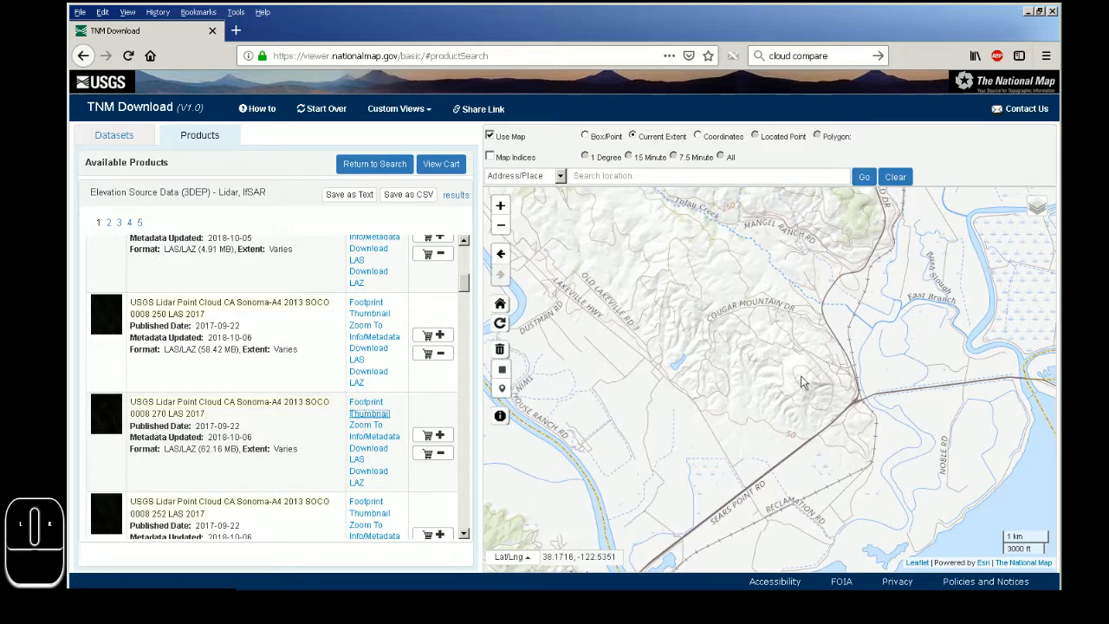
- Check the locations of the SOCO 0008 252 and SOCO 0008 197 tiles using their map thumbnails
scroll(352, 476, "down", 2)
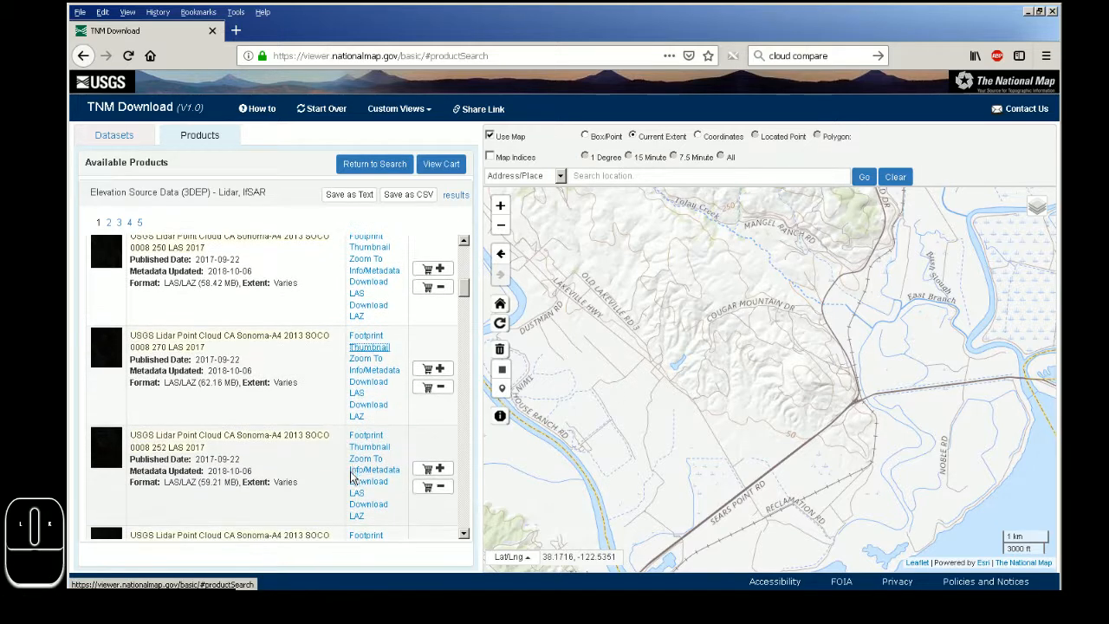
left_click(369, 447)
left_click(369, 446)
scroll(368, 448, "down", 1)
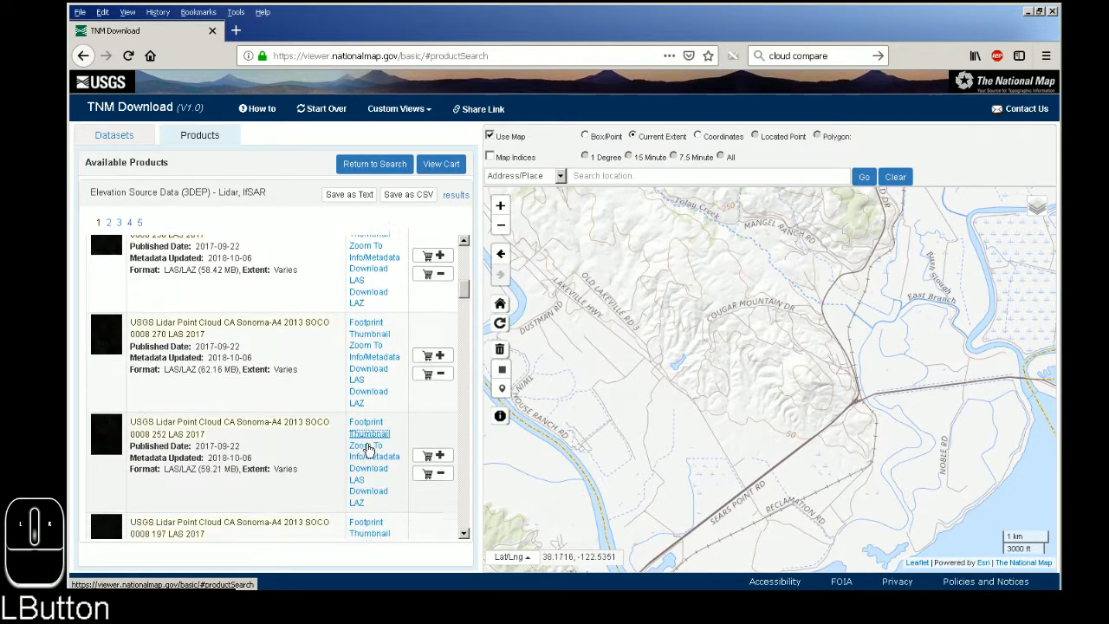
scroll(367, 448, "down", 2)
left_click(364, 482)
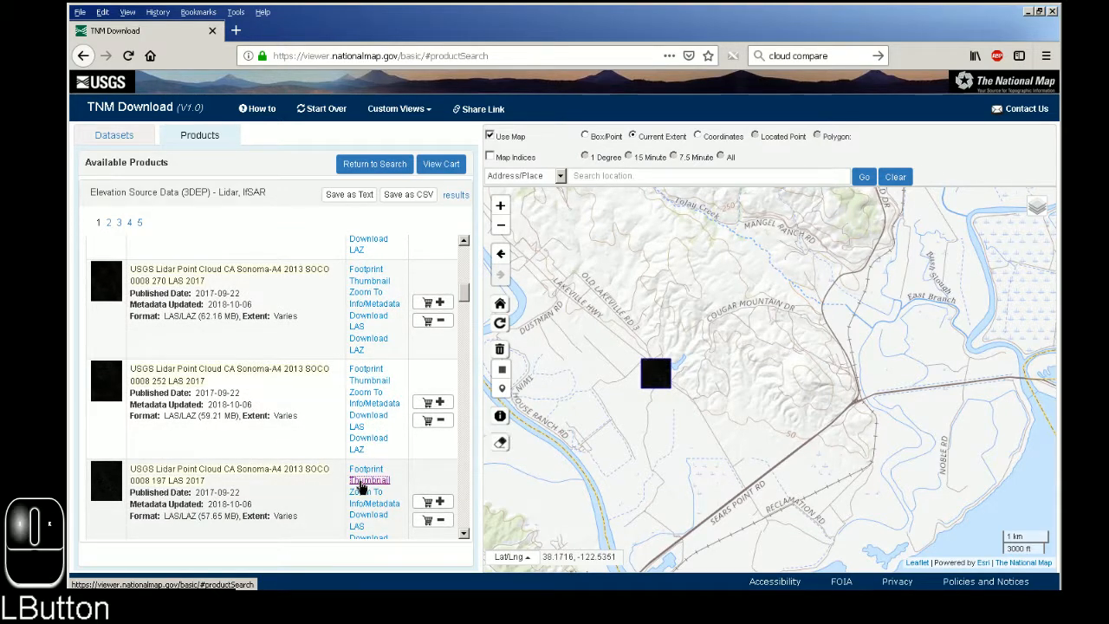
- Check the locations of the SOCO 0008 160 and SOCO 0008 216 tiles using their map thumbnails, hiding each again
scroll(360, 481, "down", 2)
left_click(368, 517)
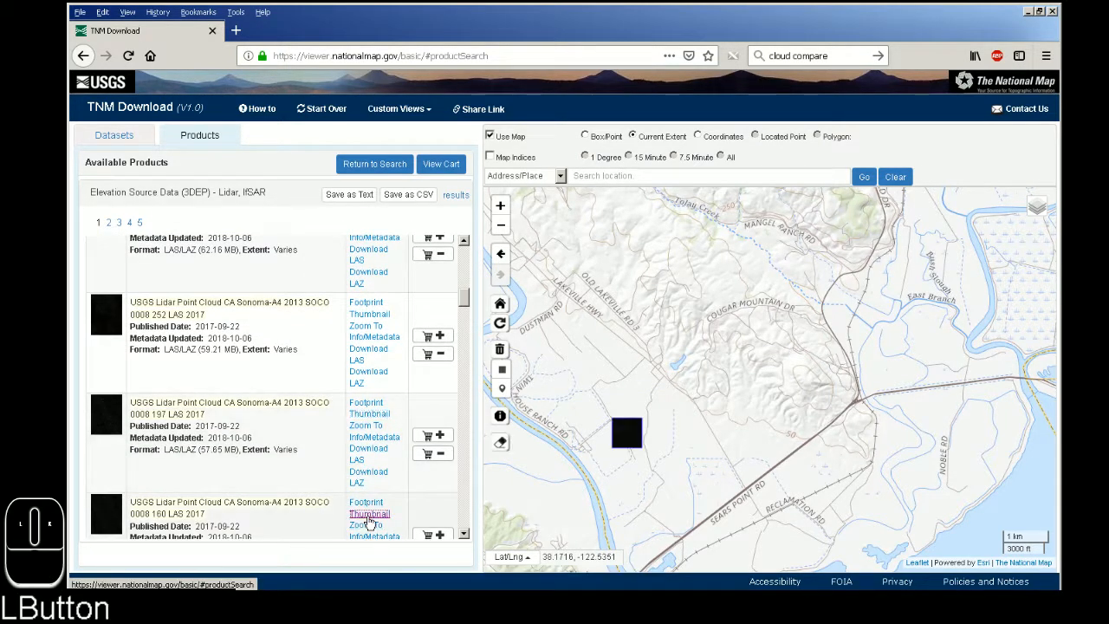
scroll(367, 515, "down", 4)
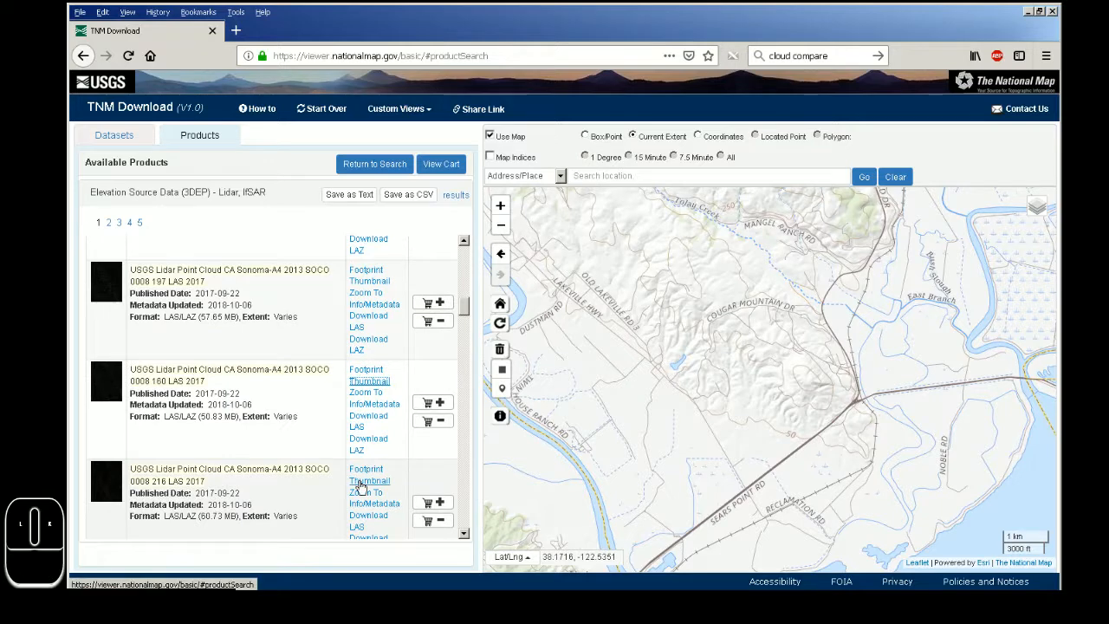
left_click(362, 482)
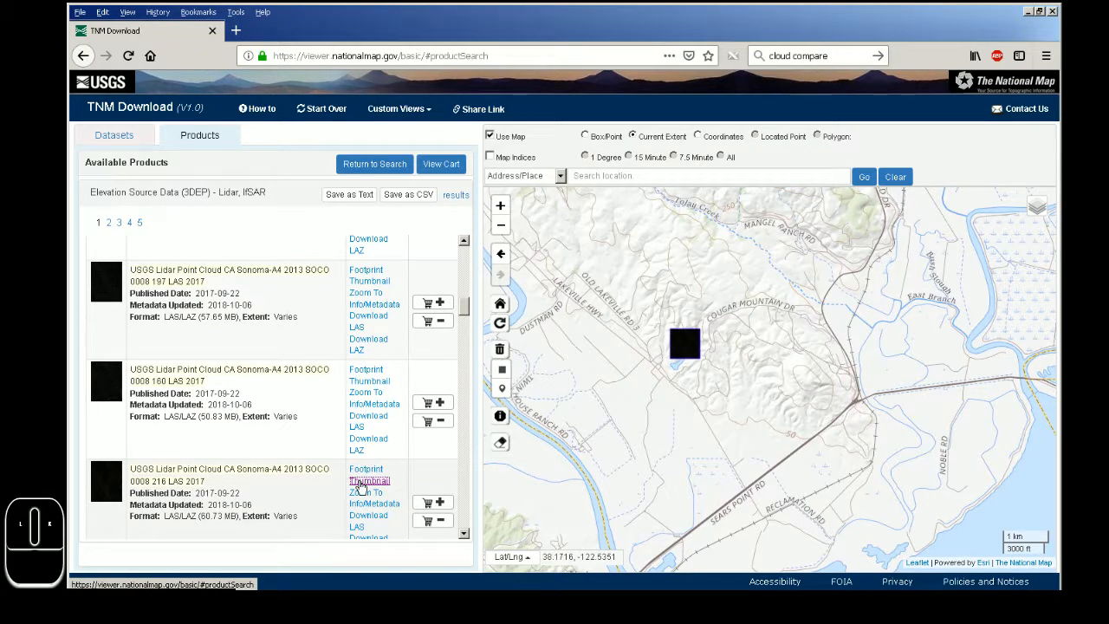
left_click(361, 483)
scroll(361, 494, "down", 2)
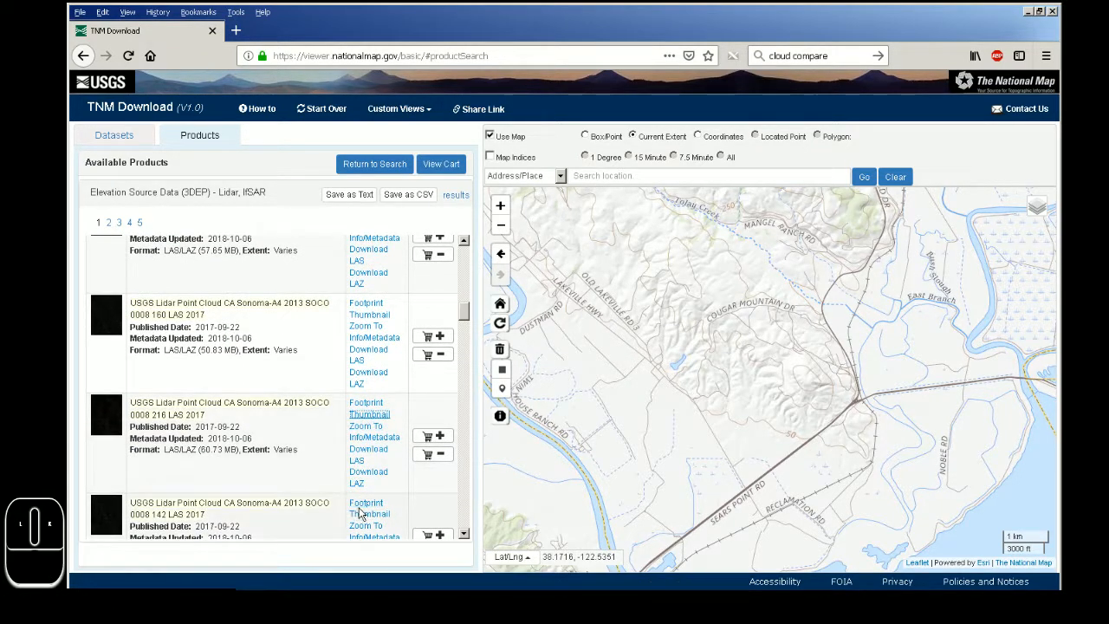
- Check the locations of the SOCO 0008 142 and SOCO 0008 143 tiles using their map thumbnails, hiding each again
left_click(361, 513)
left_click(361, 513)
scroll(368, 485, "down", 5)
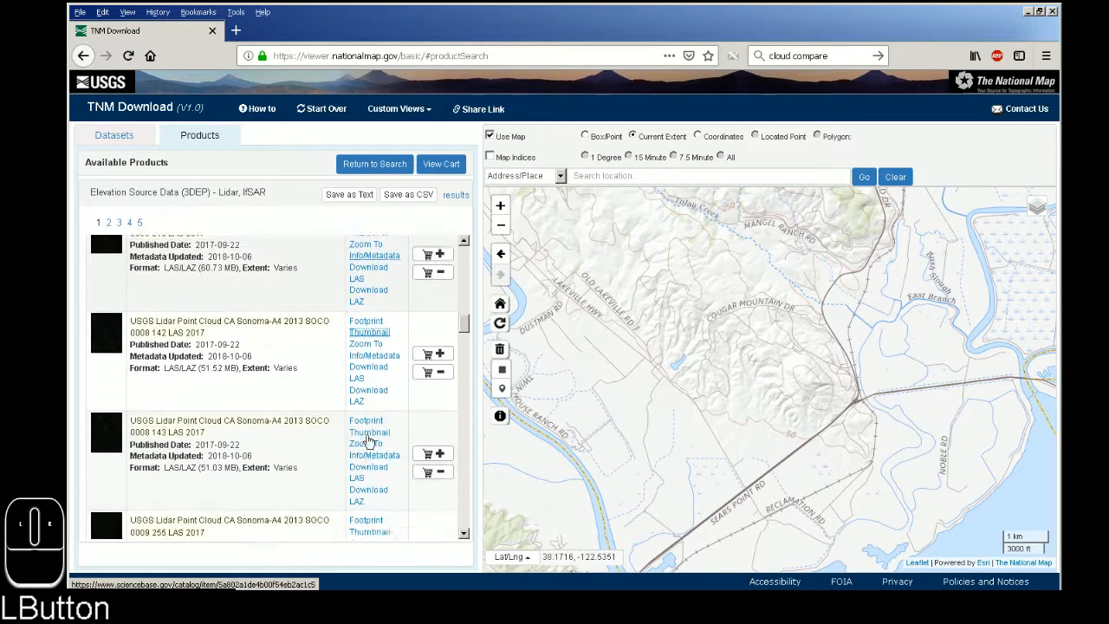
left_click(364, 417)
left_click(366, 417)
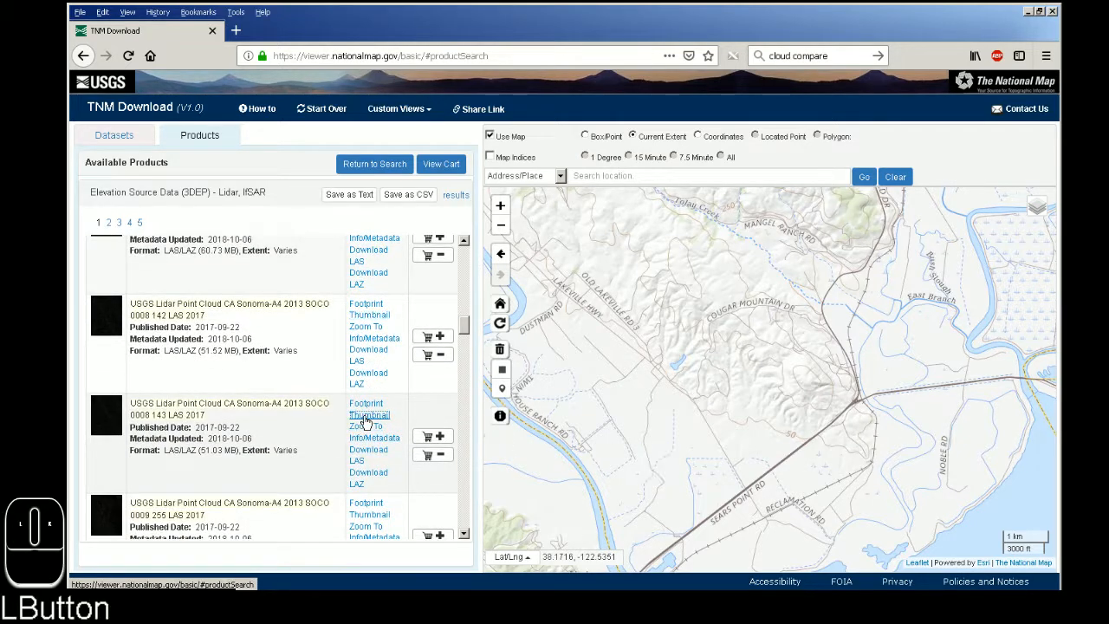
- Check where the SOCO 0009 255 and SOCO 0008 125 tiles lie using their map thumbnails, hiding each again
left_click(369, 513)
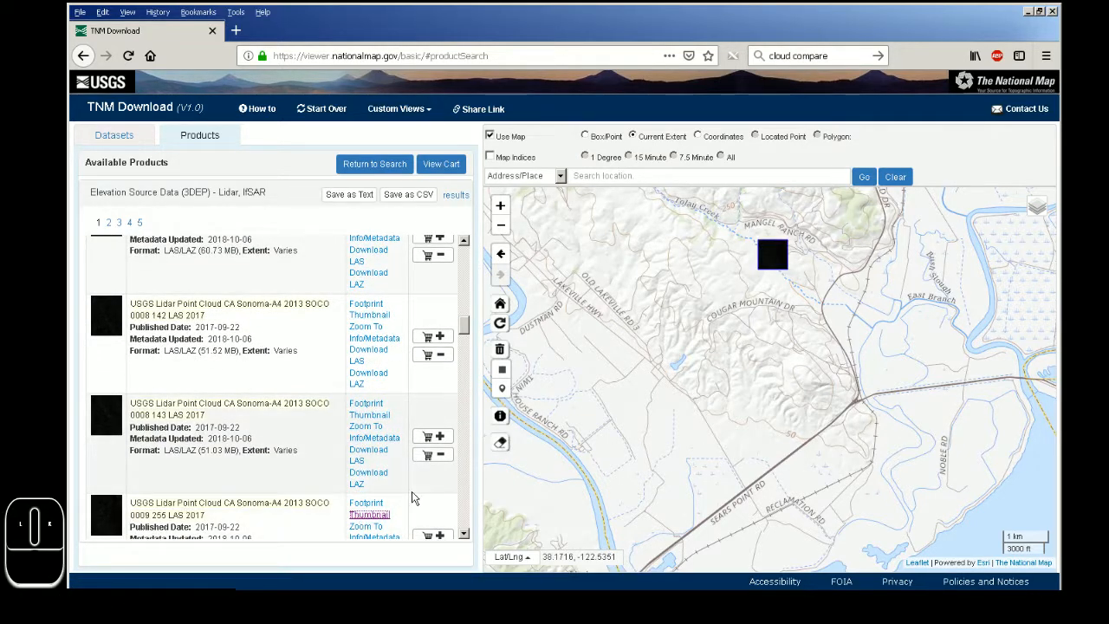
left_click(367, 514)
scroll(382, 476, "down", 1)
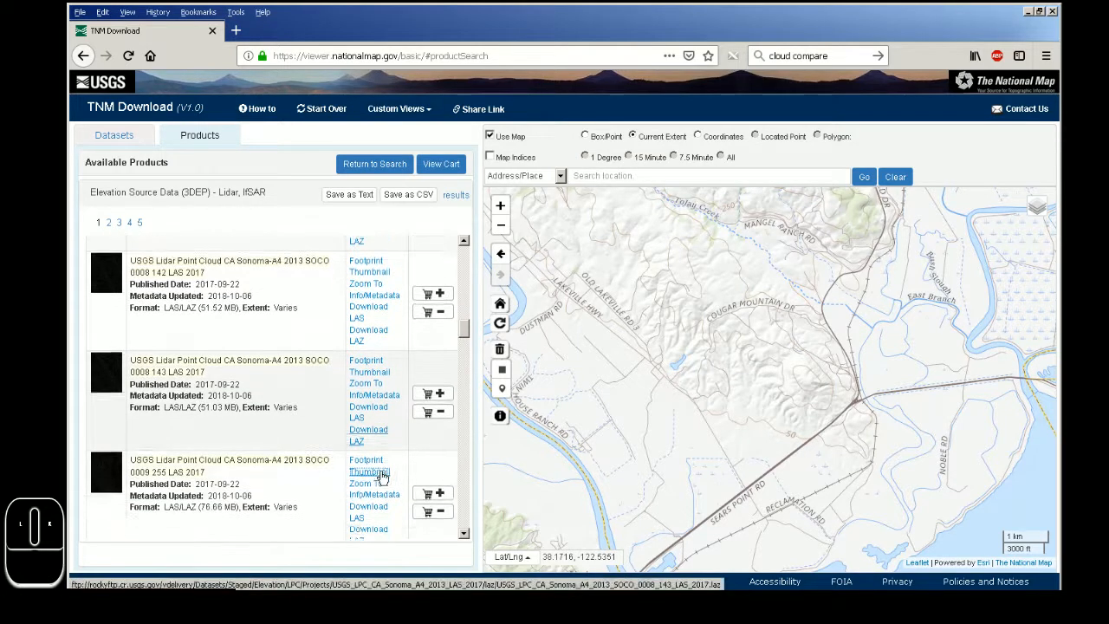
scroll(382, 475, "down", 2)
left_click(364, 482)
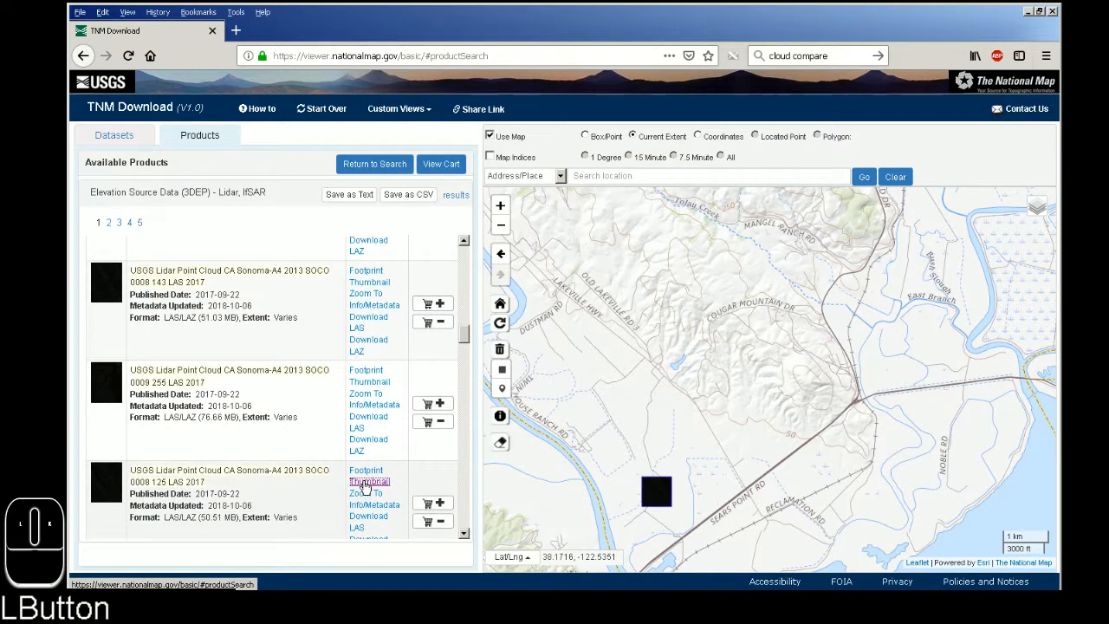
left_click(365, 482)
scroll(368, 520, "down", 1)
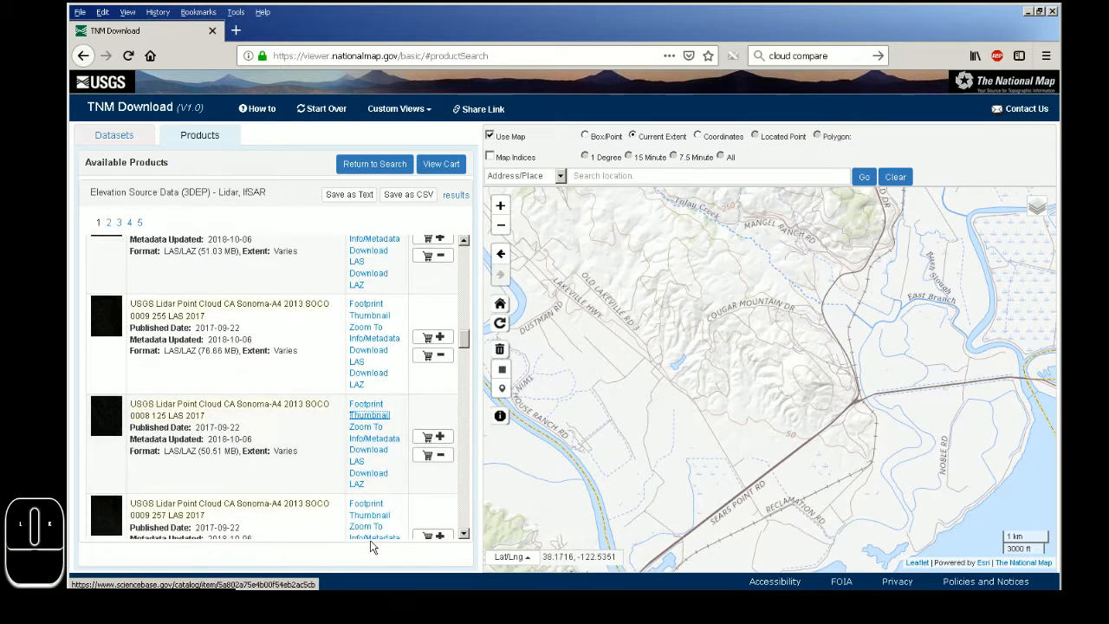
- Check the location of the SOCO 0009 257 tile using its map thumbnail, and hide it again
left_click(368, 516)
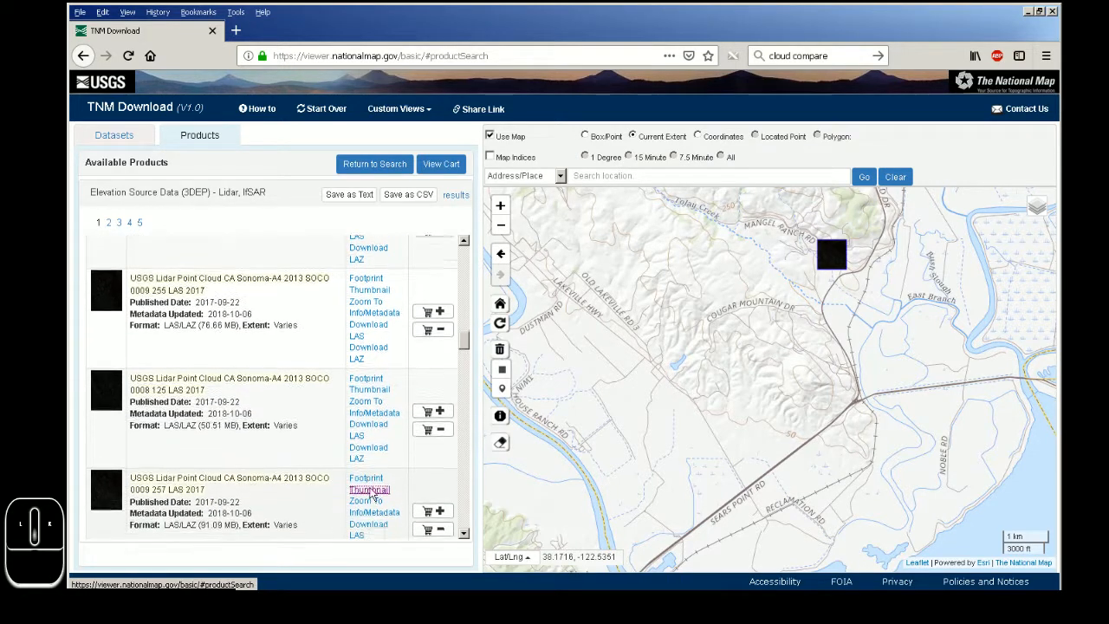
scroll(369, 516, "down", 2)
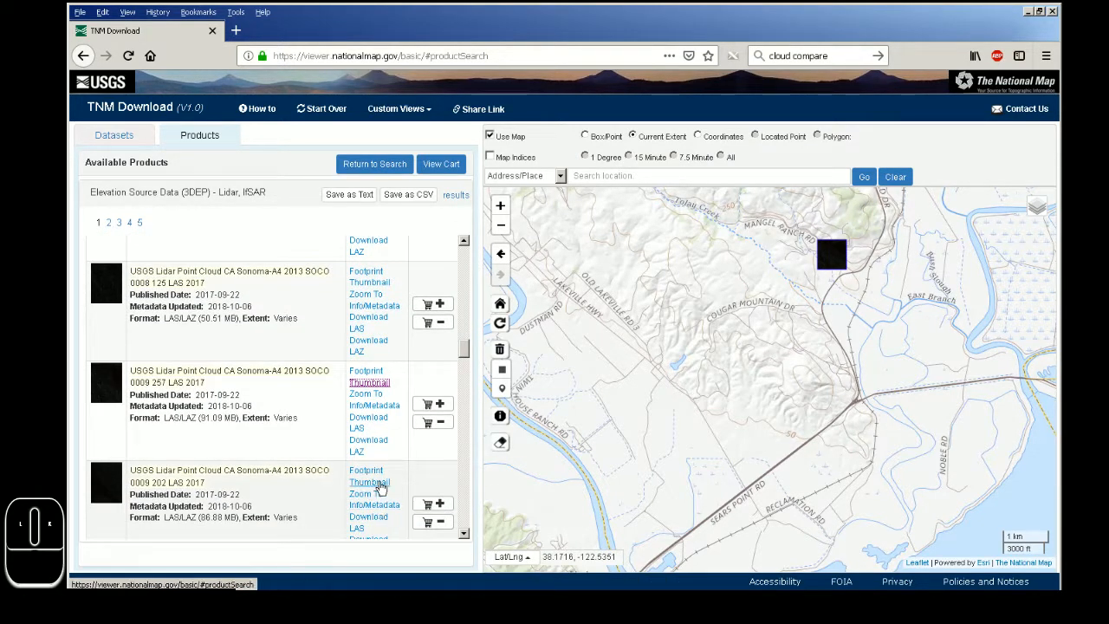
left_click(378, 484)
left_click(377, 483)
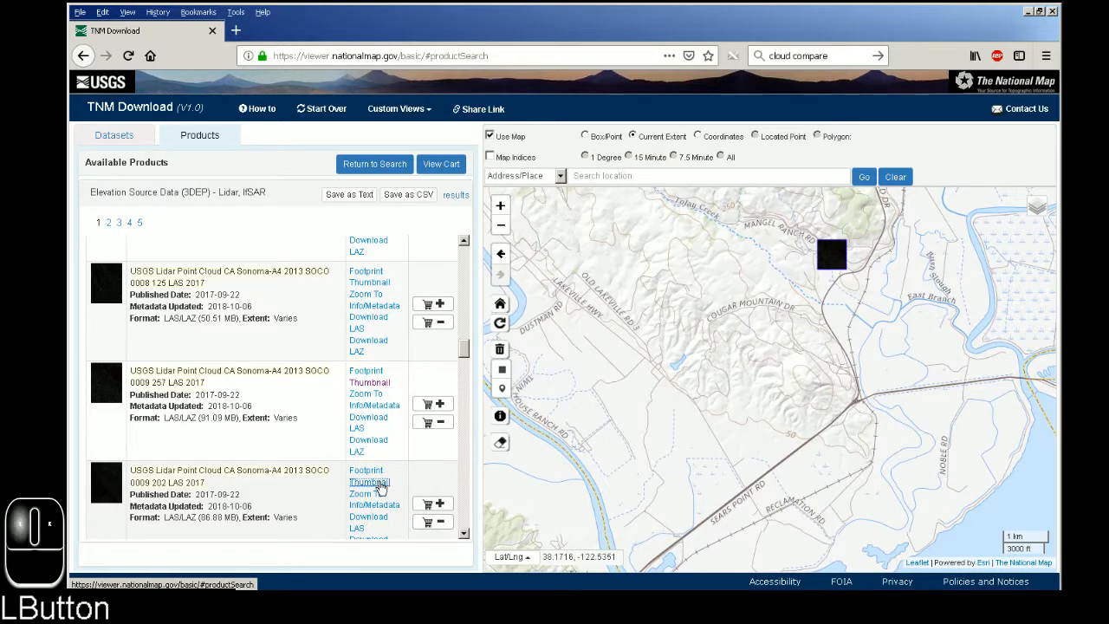
left_click(369, 382)
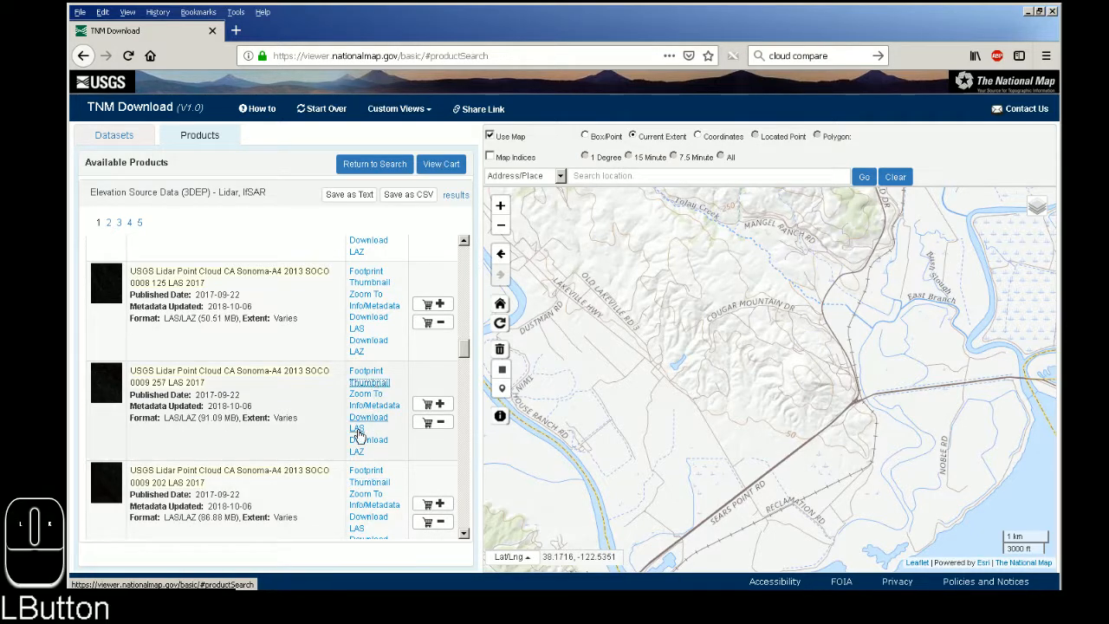
- Check whether the SOCO 0009 202 tile covers the raceway using its map thumbnail, and hide it again
left_click(369, 483)
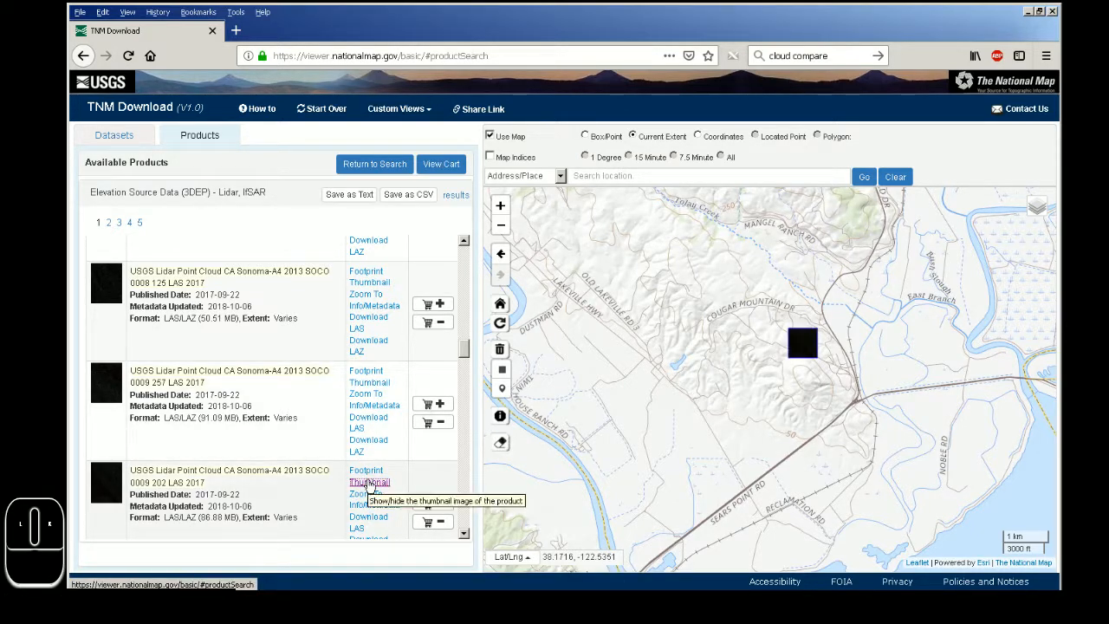
scroll(349, 522, "down", 2)
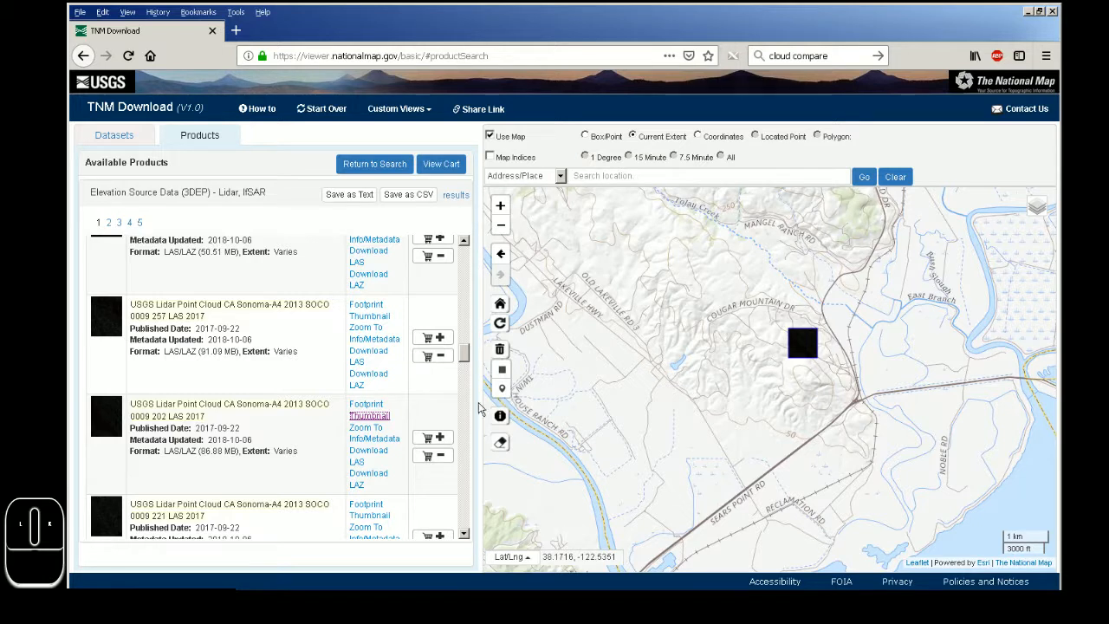
left_click(369, 416)
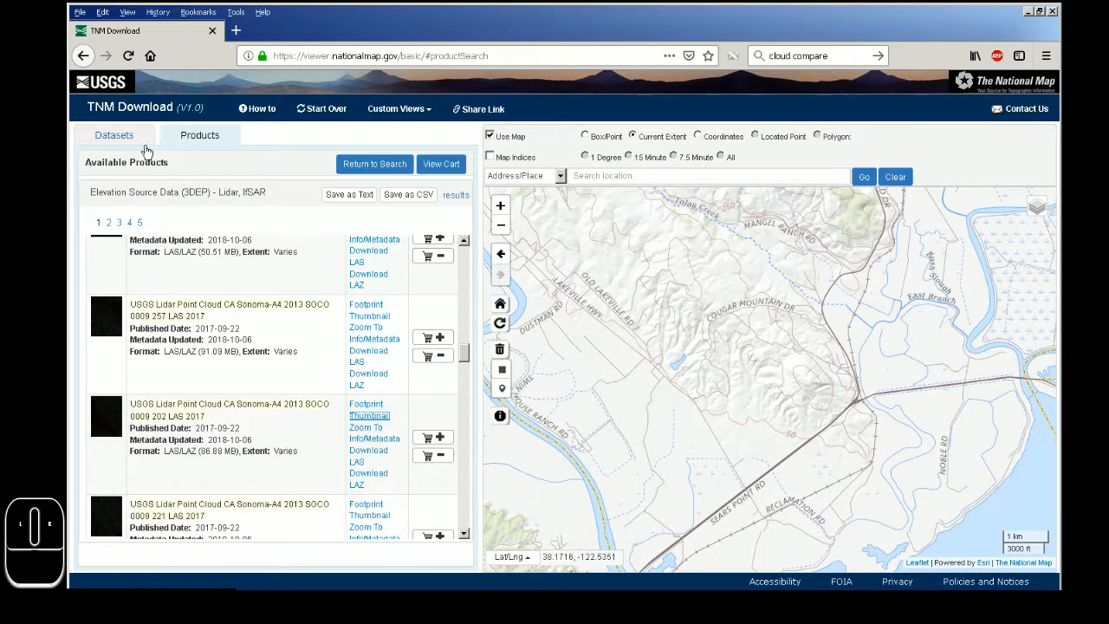
- Preview the SOCO 0009 221 tile's thumbnail and footprint on the map, and hide them again
scroll(286, 364, "down", 3)
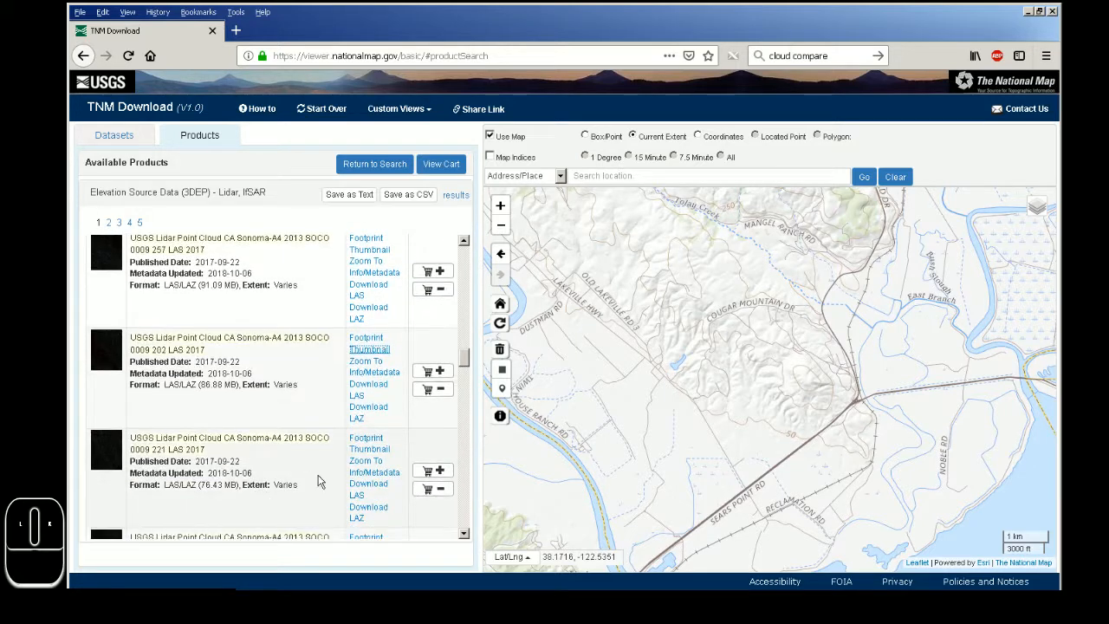
left_click(368, 449)
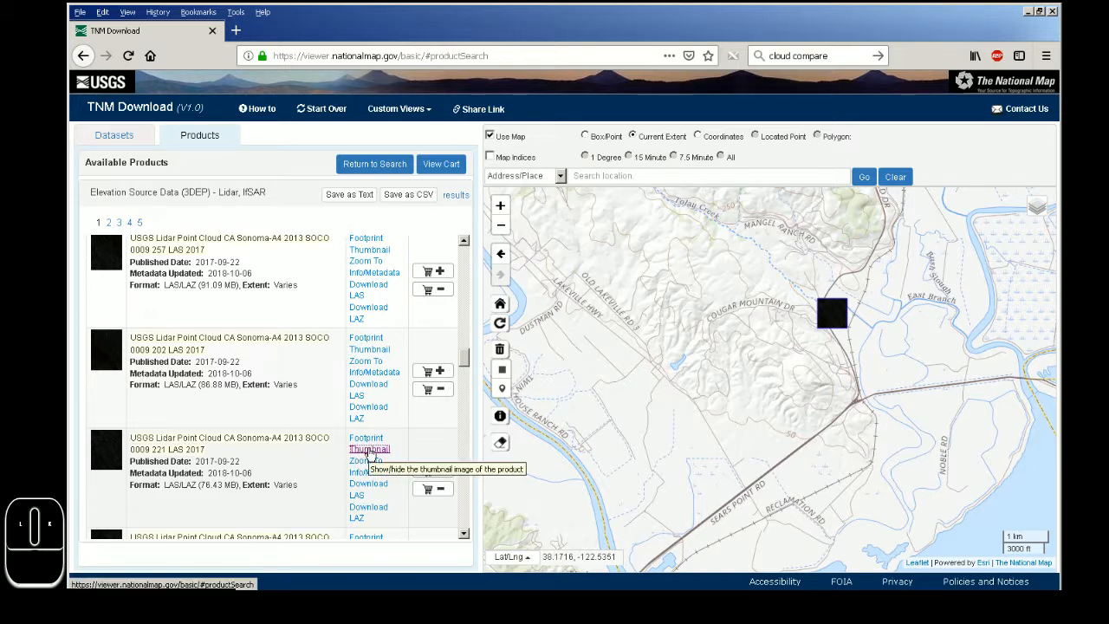
left_click(368, 448)
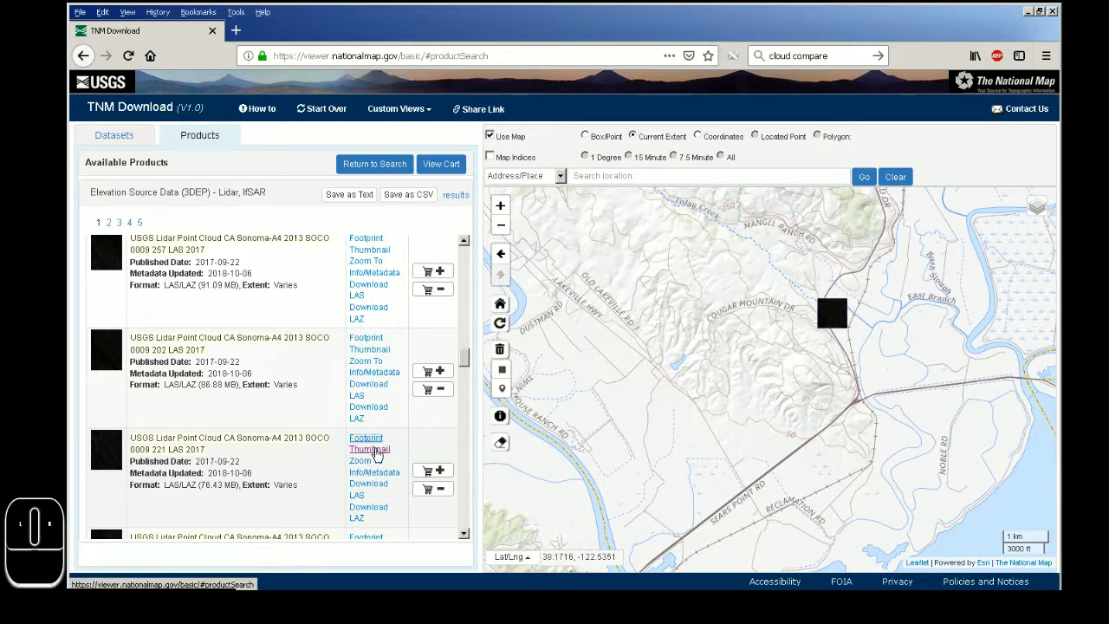
left_click(371, 448)
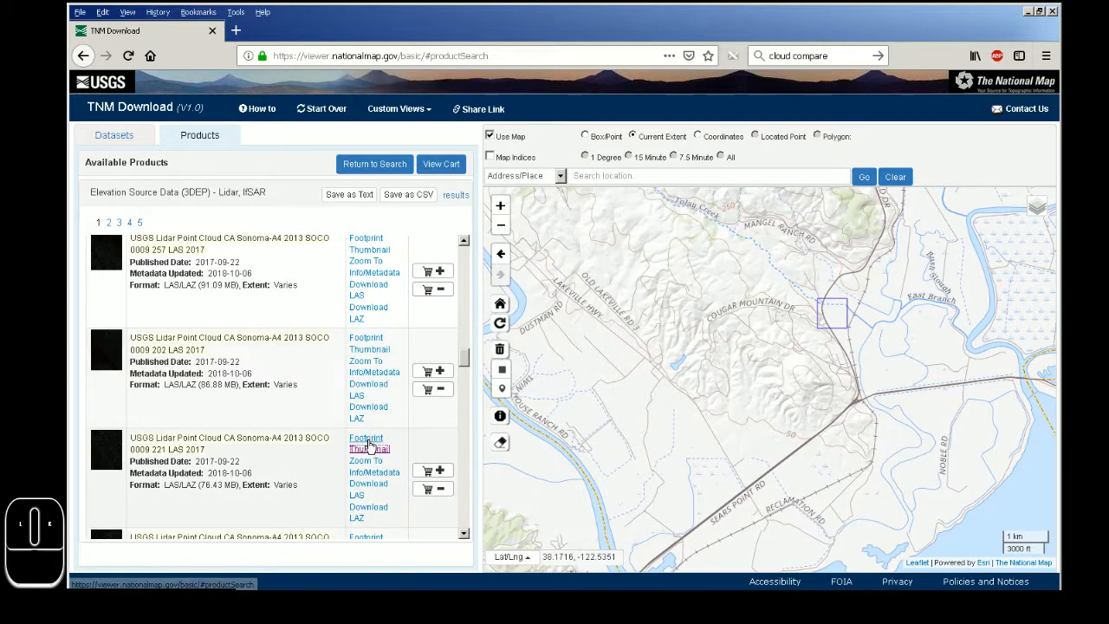
left_click(365, 438)
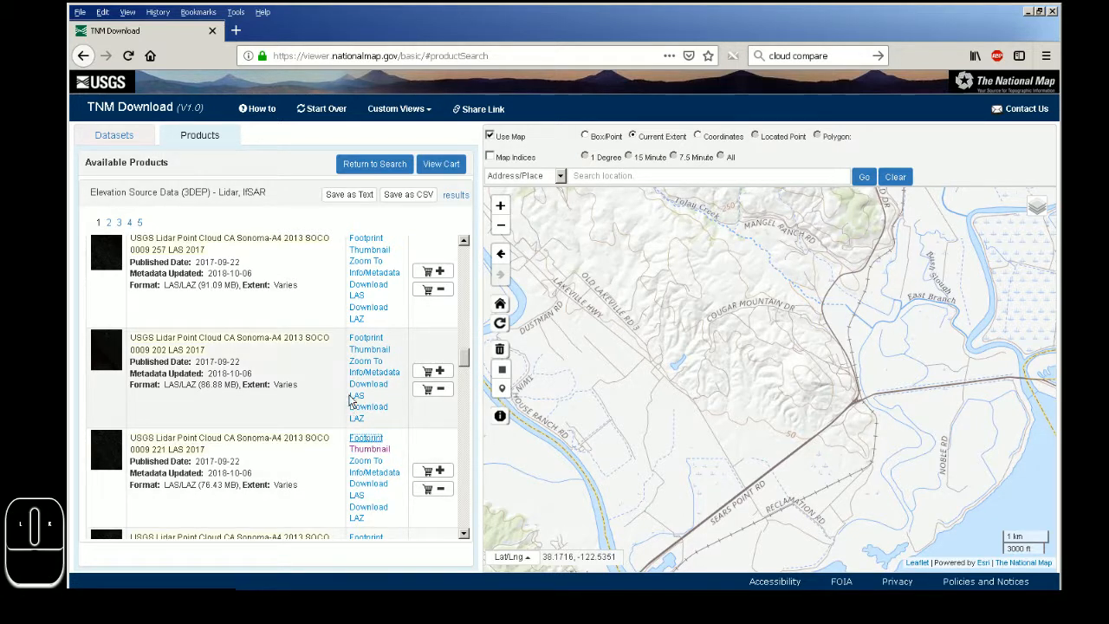
- Check the SOCO 0009 202 tile's footprint on the map and save its LAS download as a zip file
left_click(378, 341)
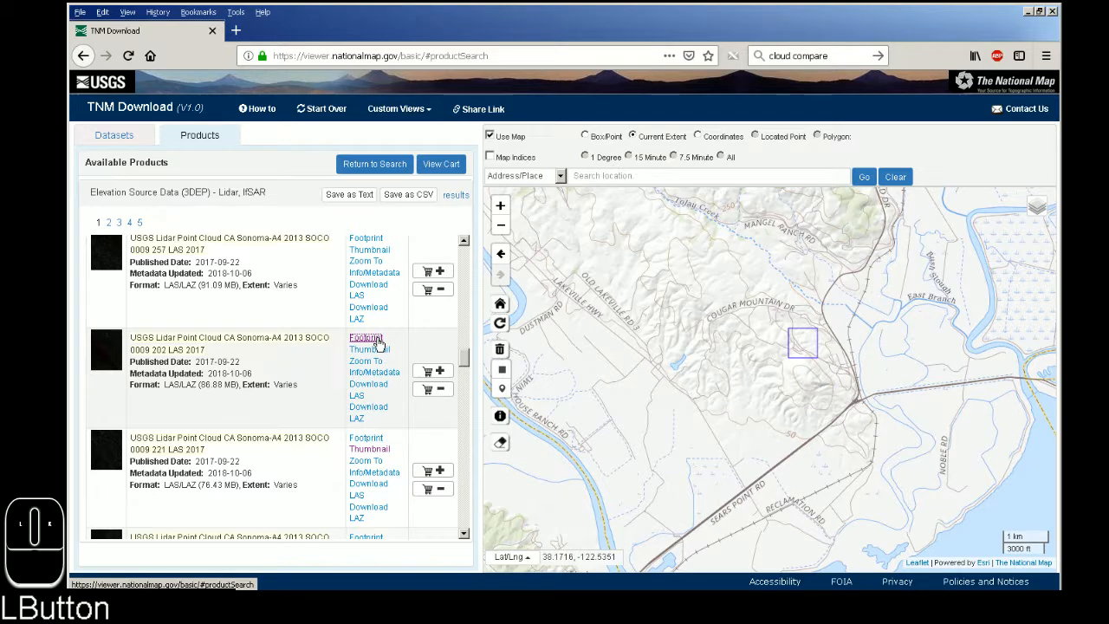
left_click(376, 340)
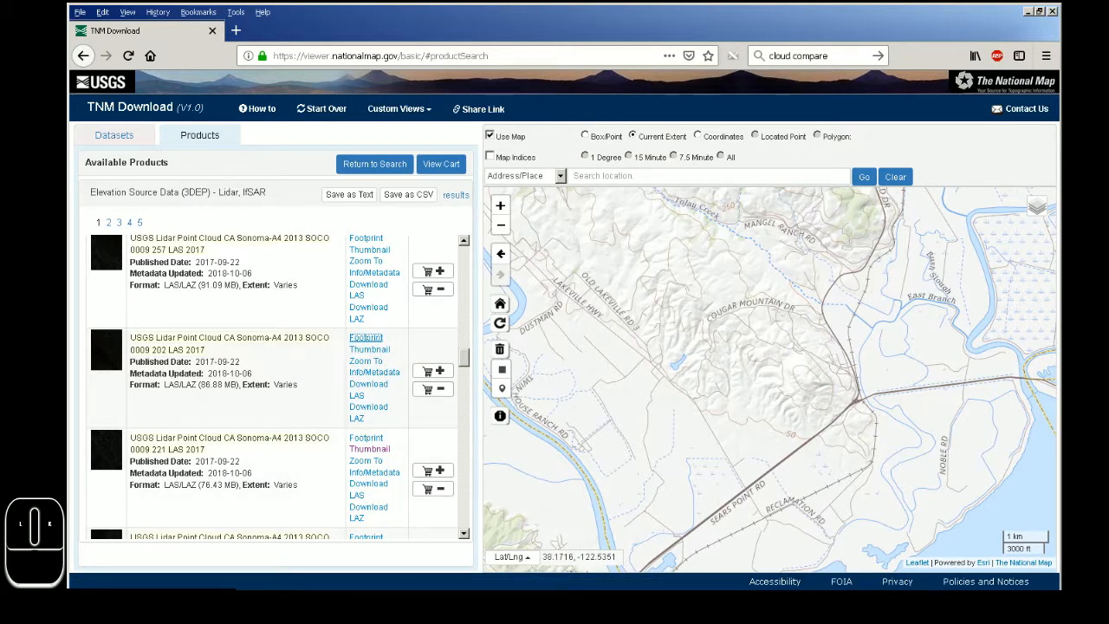
left_click(358, 391)
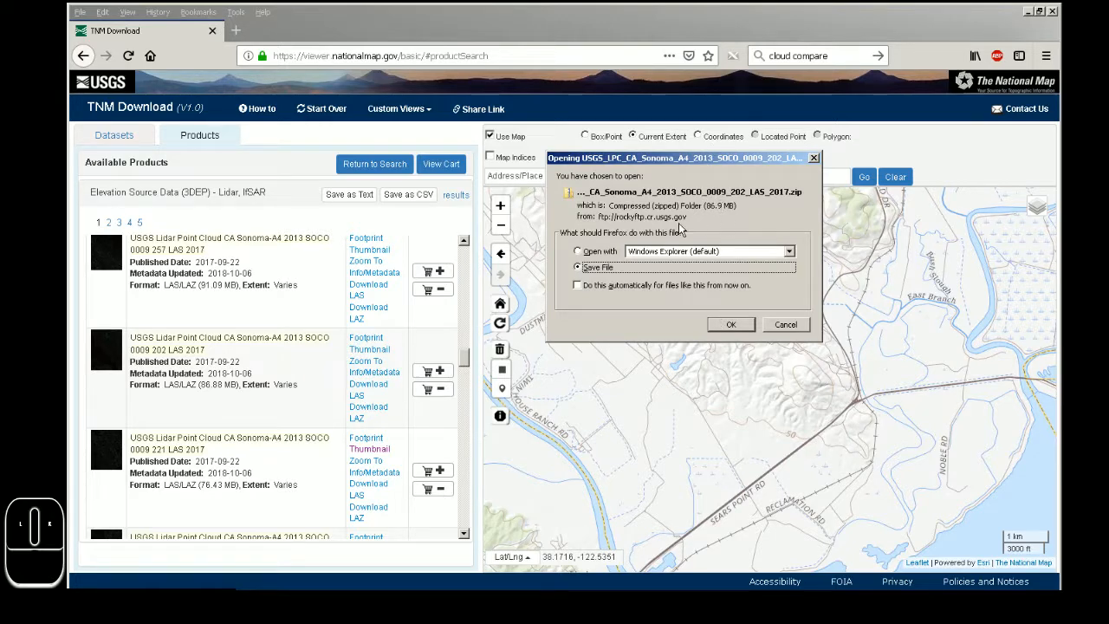
left_click(749, 325)
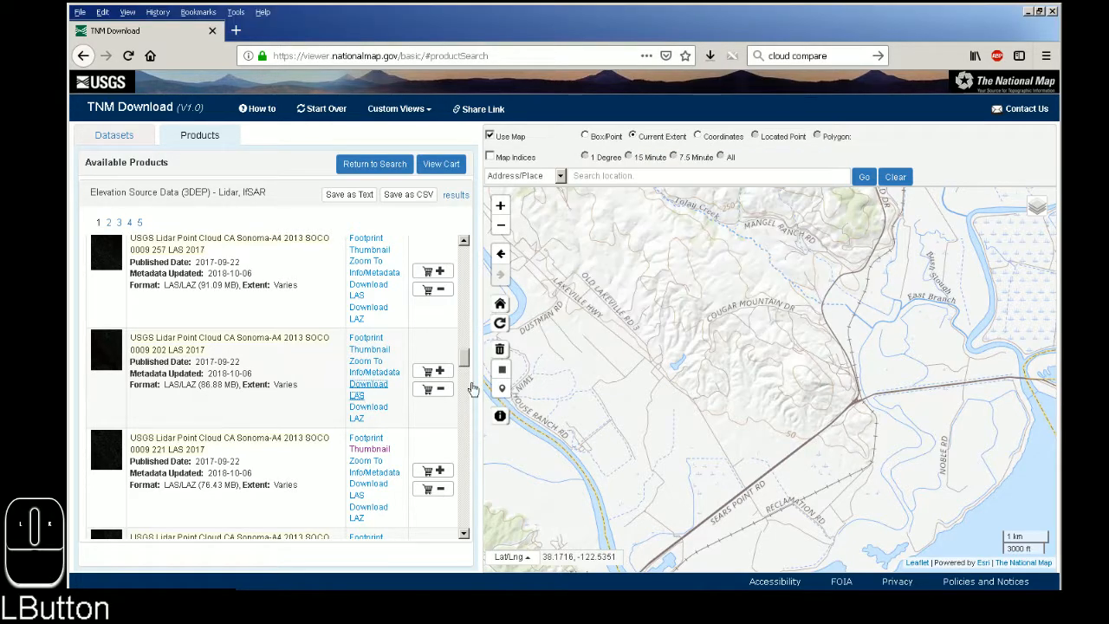
left_click(367, 401)
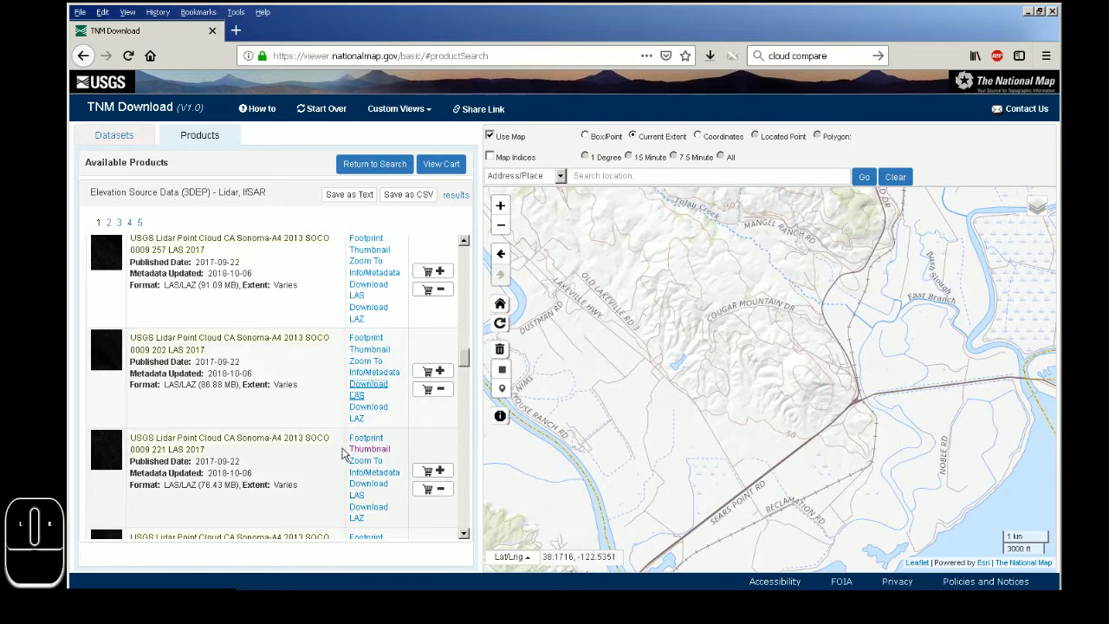
left_click_drag(464, 362, 469, 260)
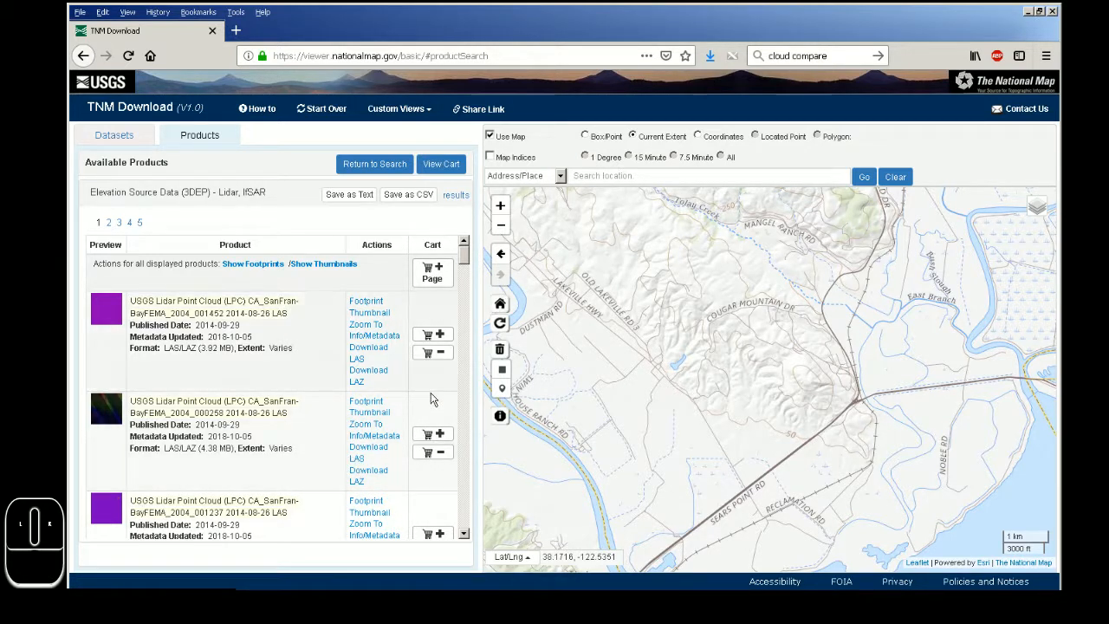
- Minimize the browser and extract the downloaded SOCO 0009 202 zip into its own desktop folder, showing the extracted files
left_click(1027, 12)
left_click(1016, 12)
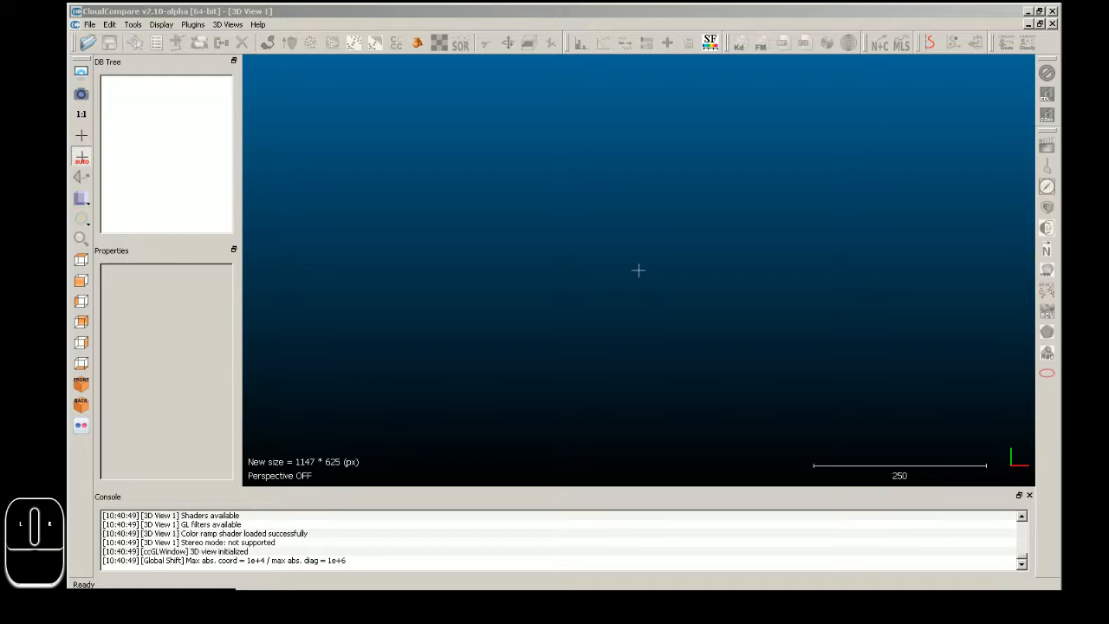
left_click(525, 307)
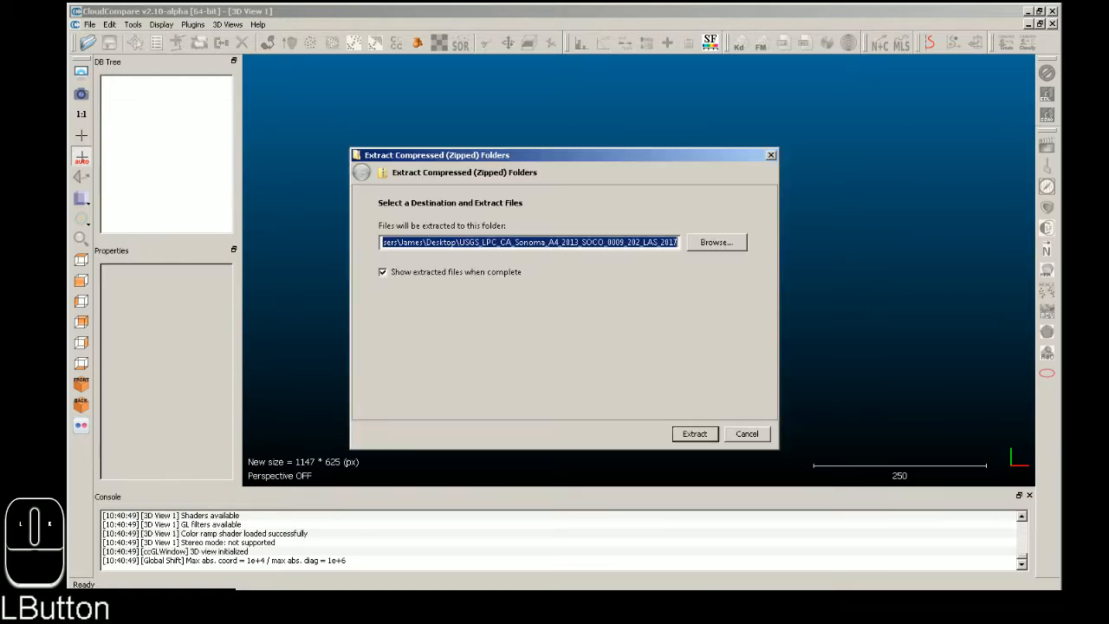
left_click(693, 434)
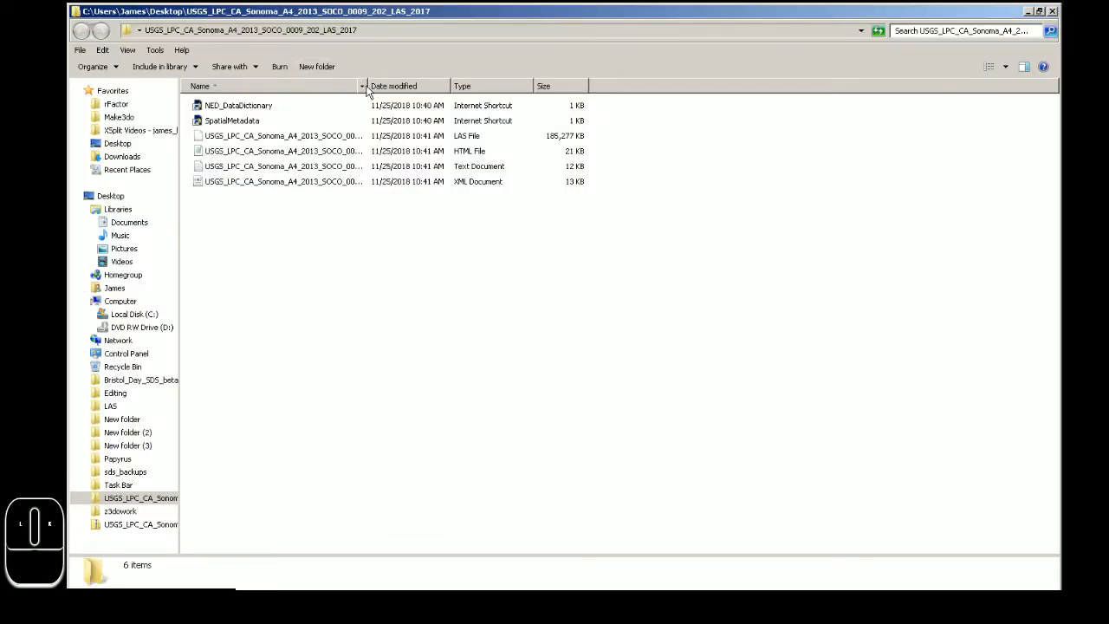
- Widen the Name column in the extracted folder and examine the LAS file and its accompanying metadata files
left_click_drag(366, 88, 491, 107)
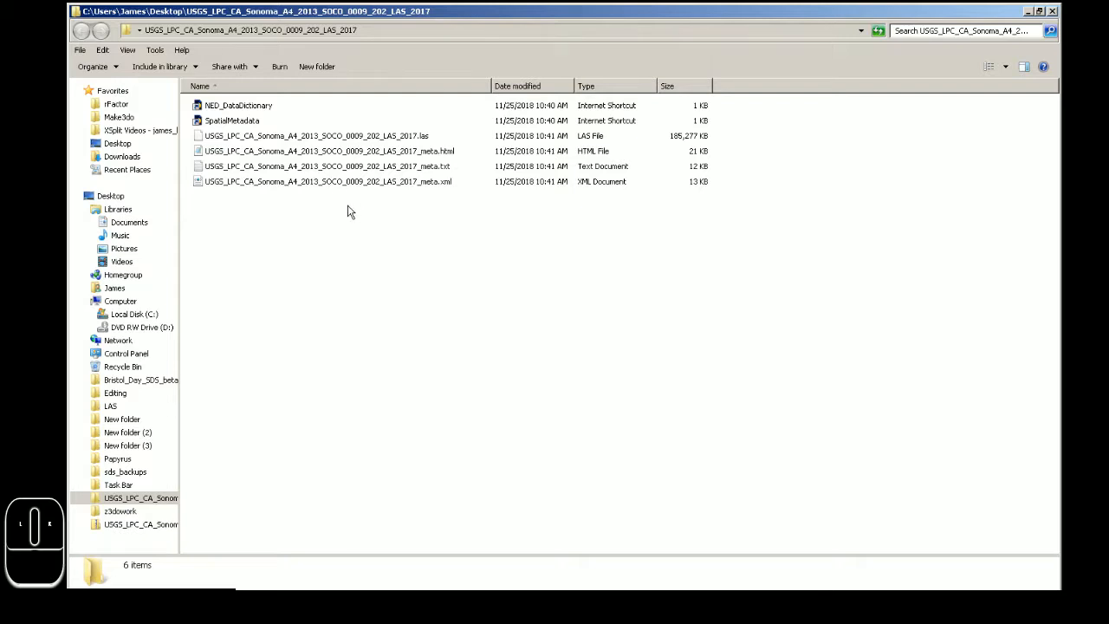
left_click(392, 137)
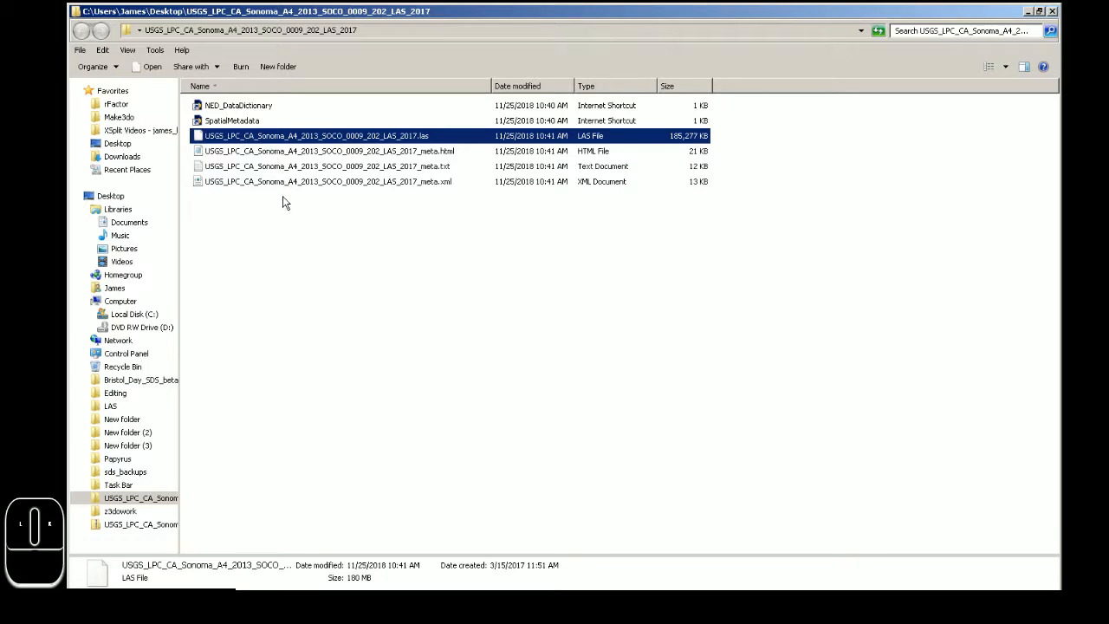
left_click(411, 167)
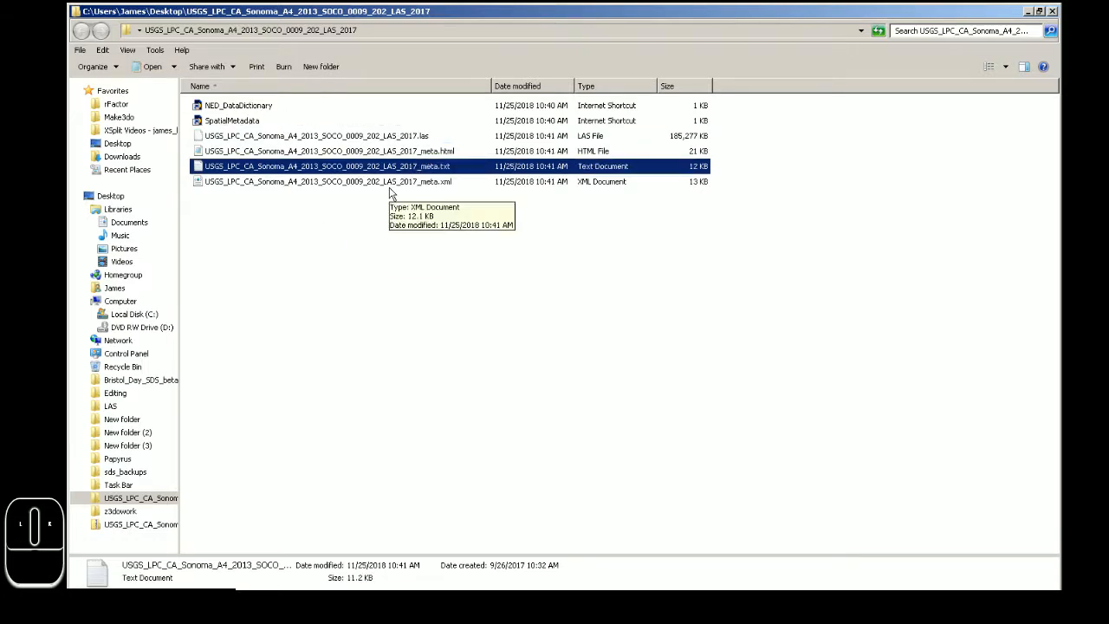
left_click(389, 192)
left_click(317, 347)
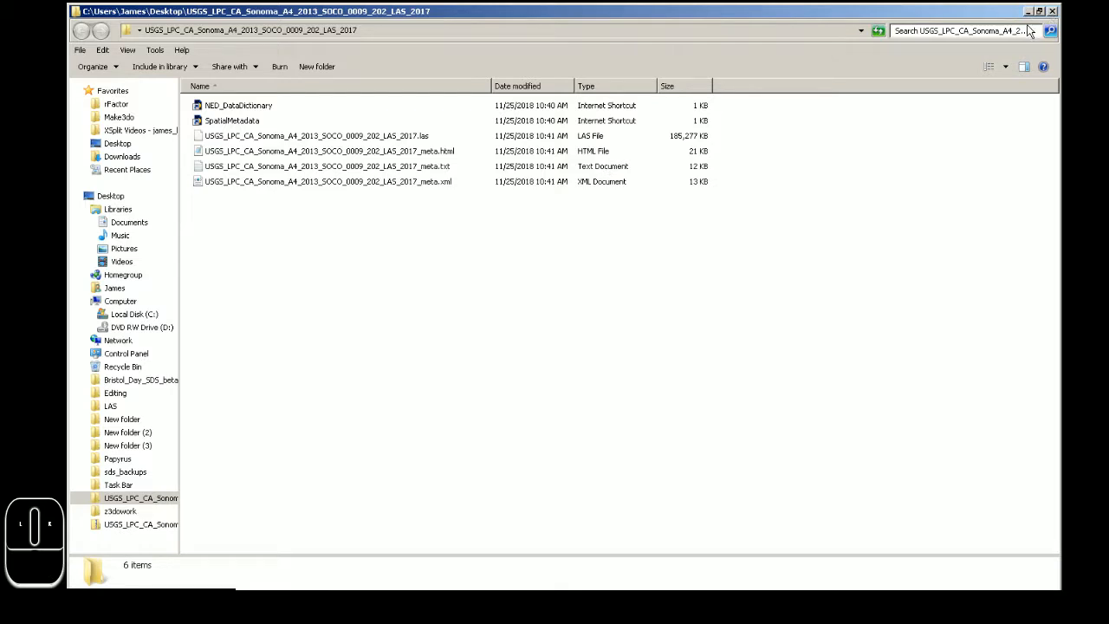
- In CloudCompare, start opening a file, browse to the extracted SOCO 0009 202 desktop folder, and widen its Name column
left_click(1052, 11)
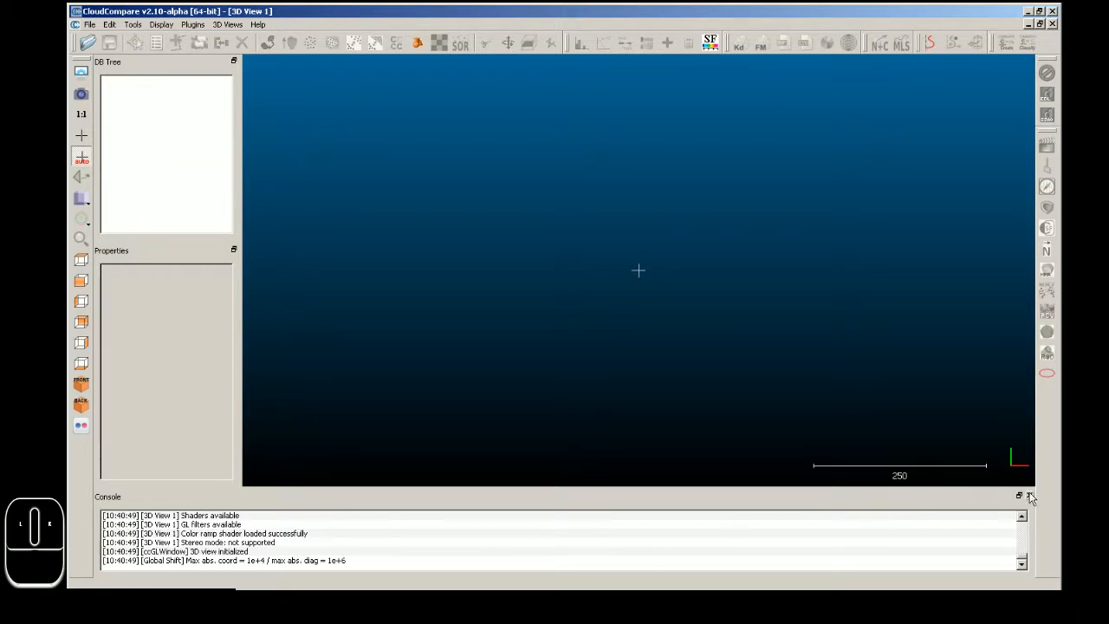
left_click(89, 24)
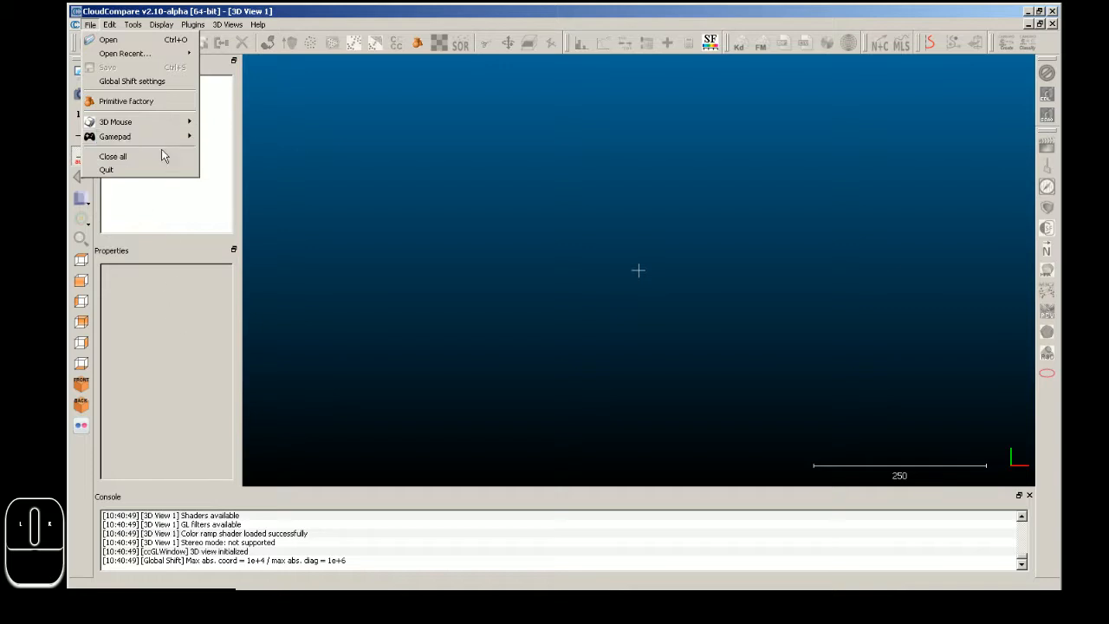
left_click(130, 40)
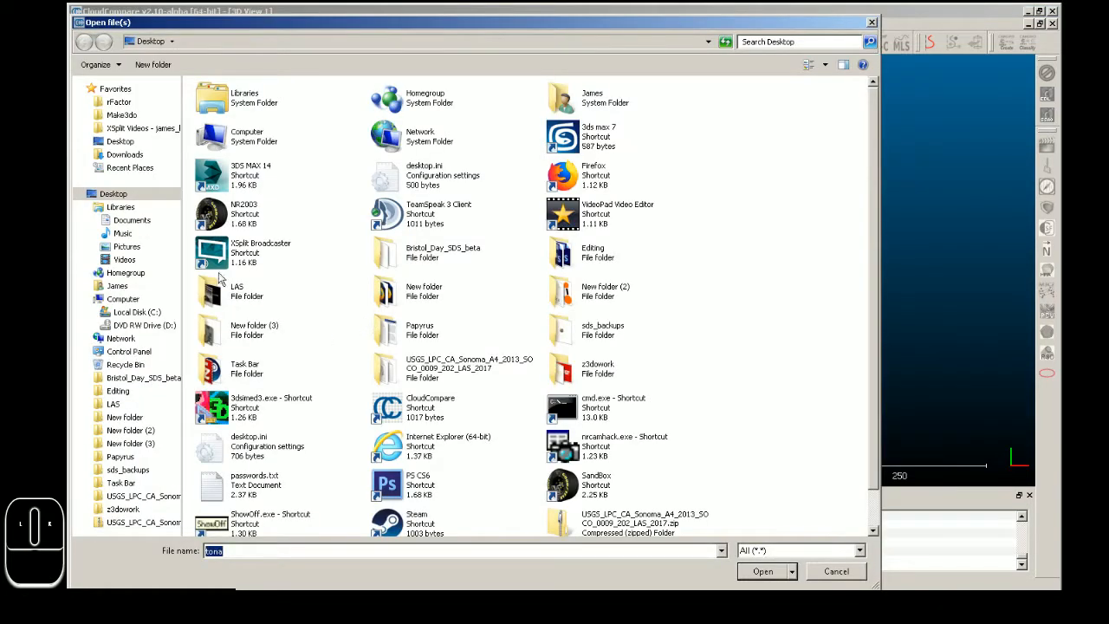
left_click(472, 370)
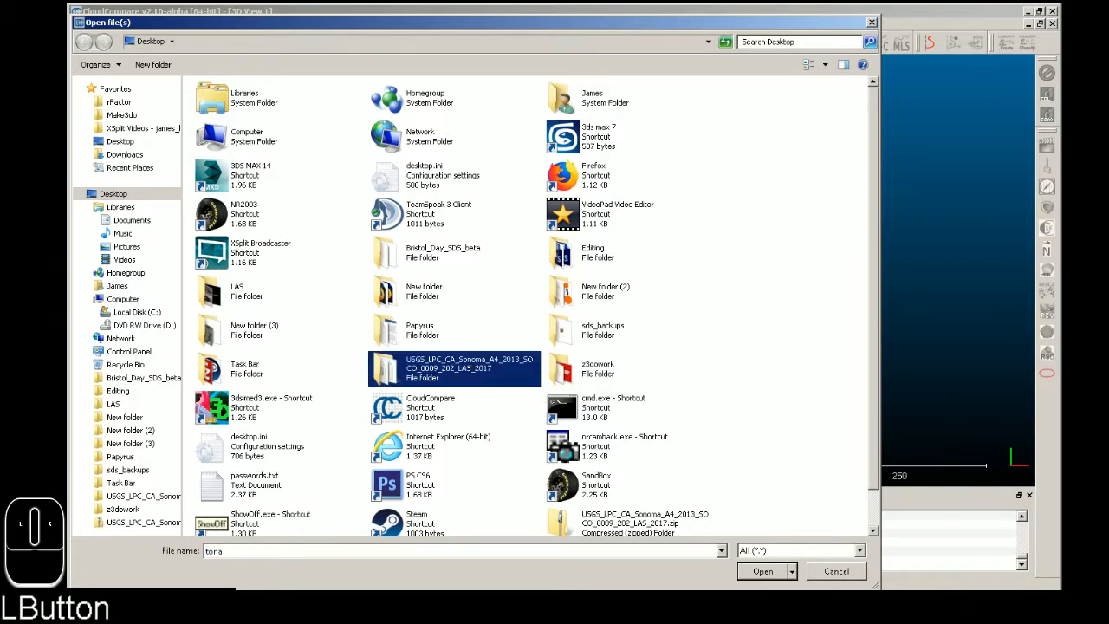
left_click(760, 572)
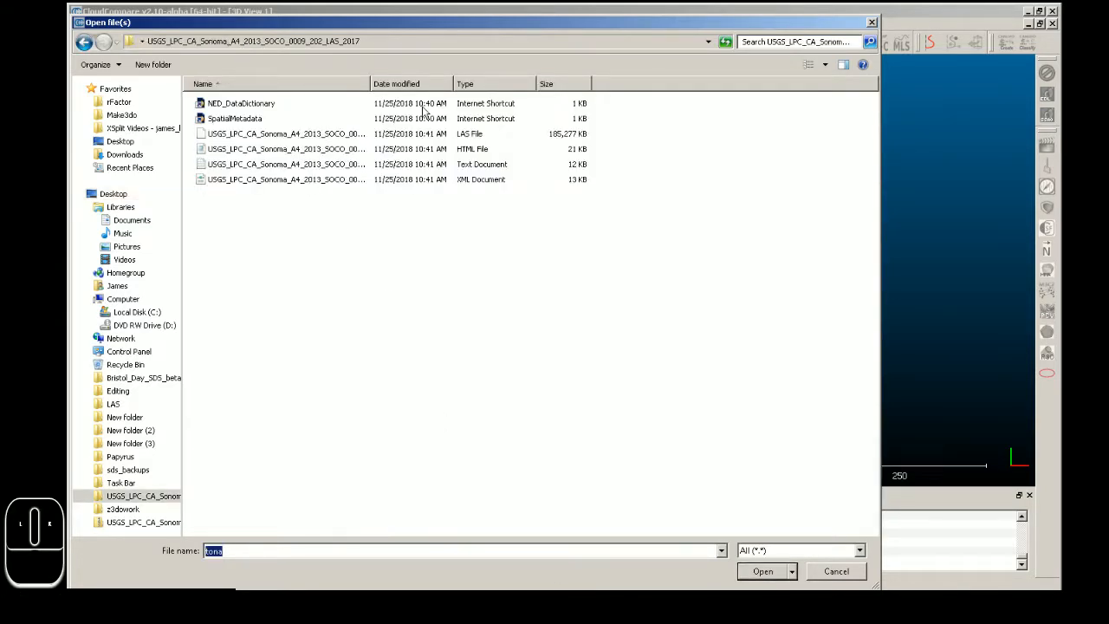
left_click_drag(368, 87, 496, 87)
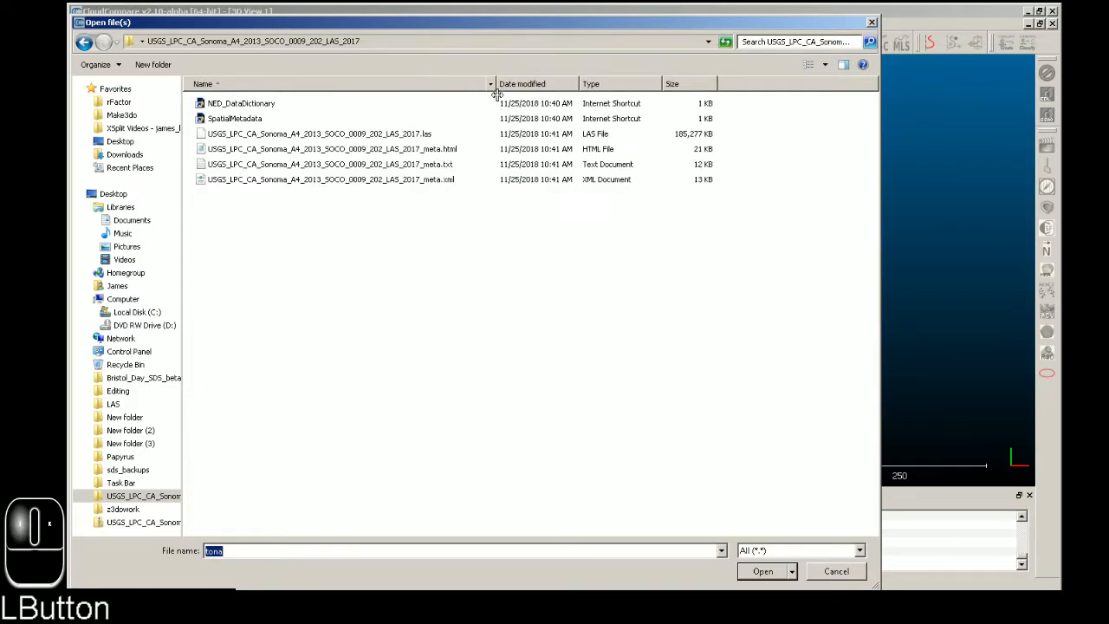
- Switch to TNM Download in the browser and show the thumbnails of the SanFran-BayFEMA_2004 tiles 000258 and 001452 on the map
left_click(396, 590)
left_click(397, 589)
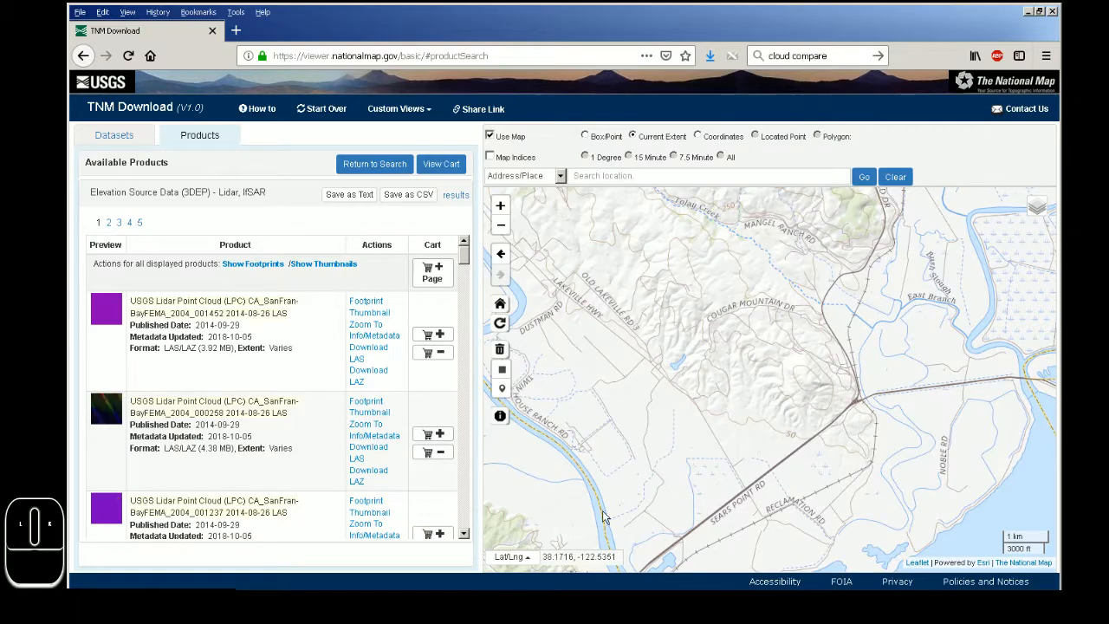
left_click(374, 413)
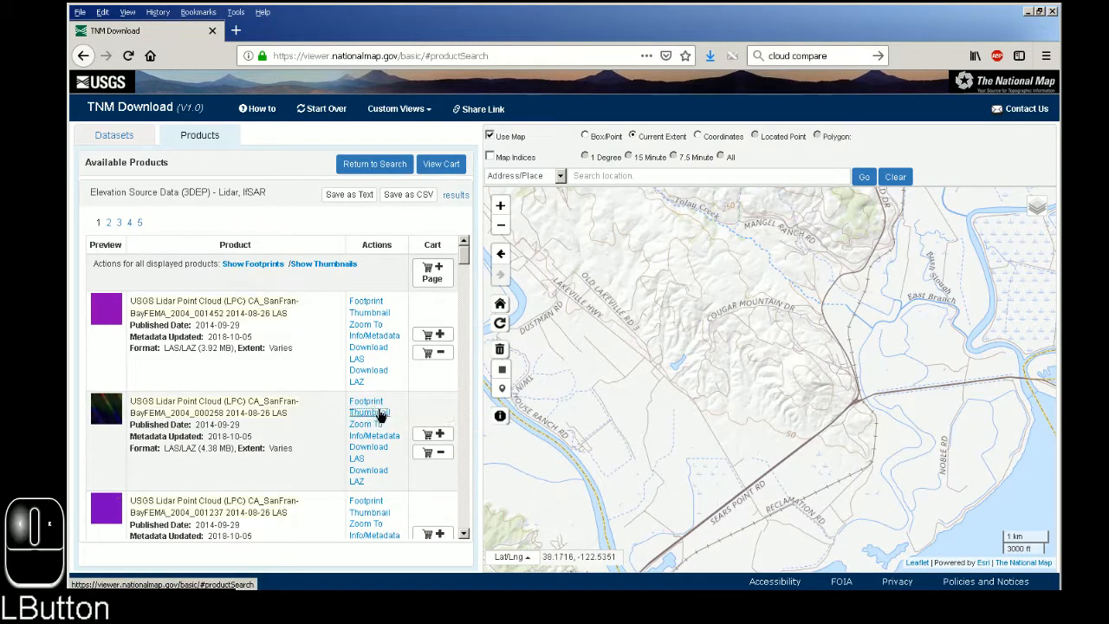
left_click(379, 314)
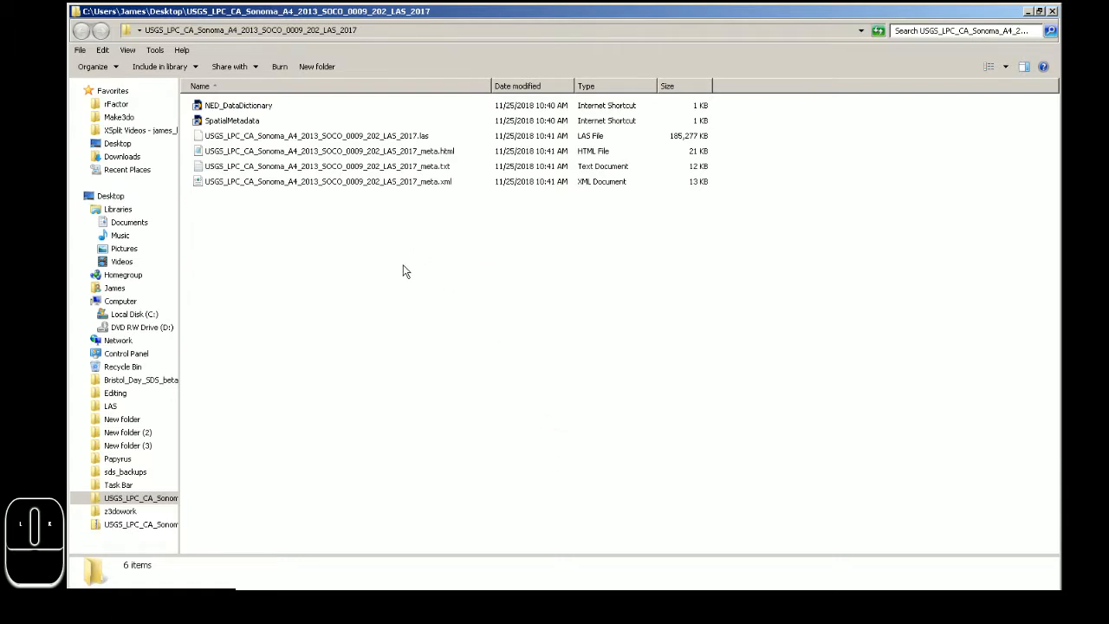
- Review the contents of the extracted SOCO 0009 202 folder, highlighting the LAS file and the full set of files
left_click_drag(403, 271, 252, 108)
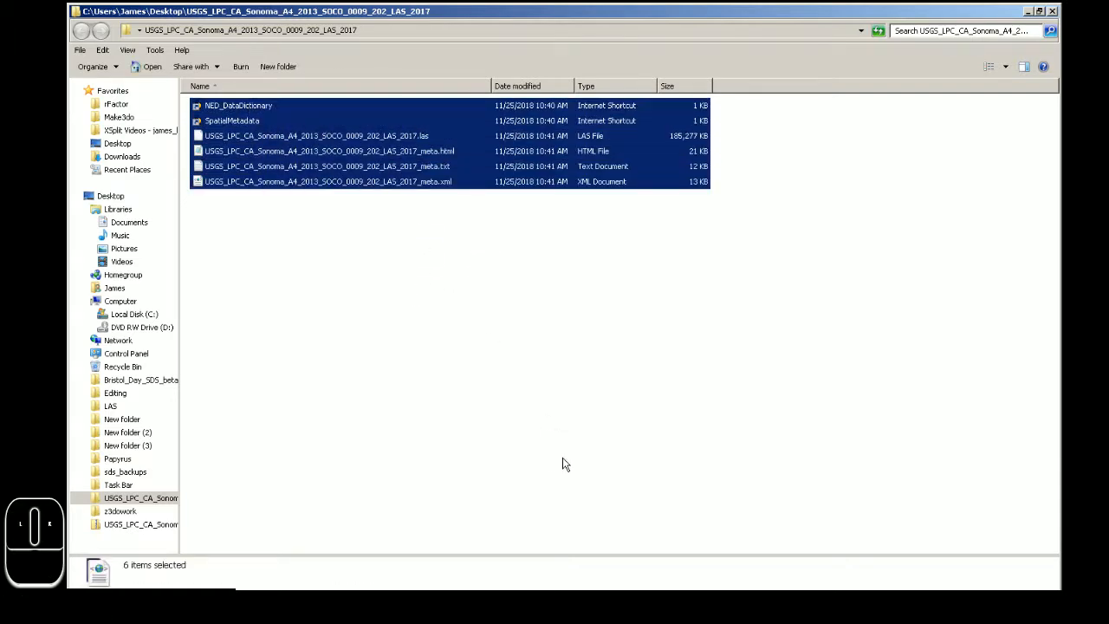
left_click(435, 310)
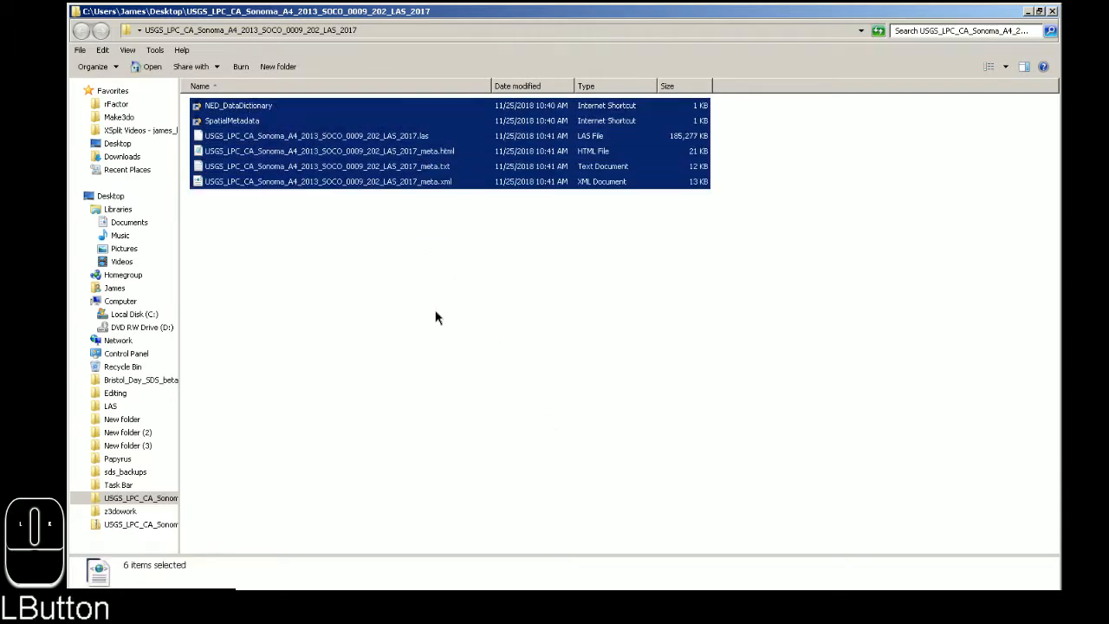
left_click(389, 139)
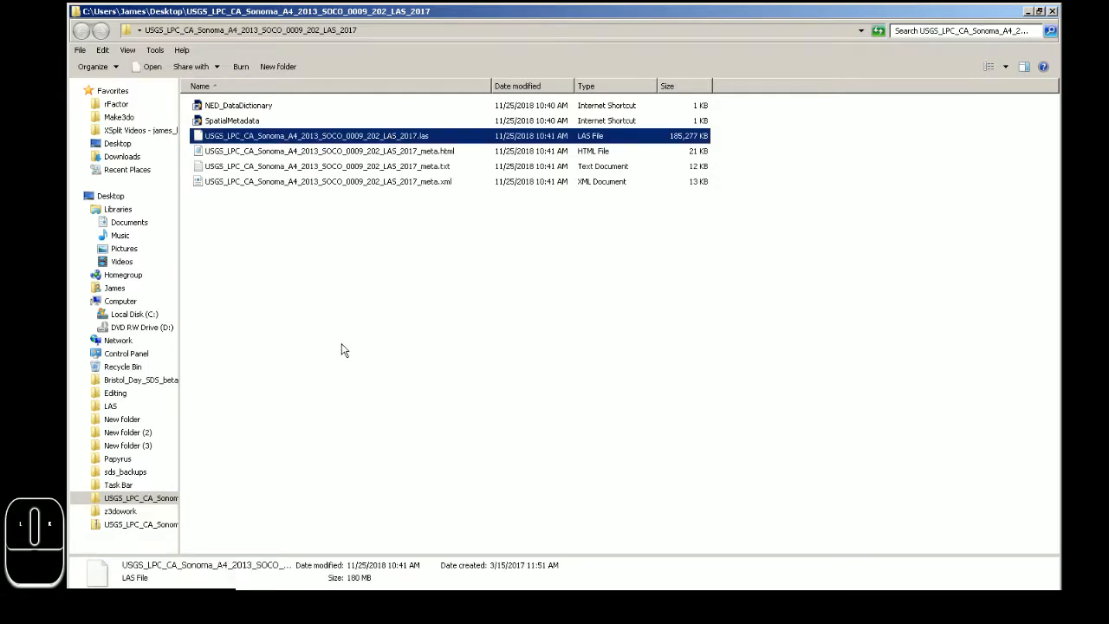
left_click_drag(470, 337, 252, 108)
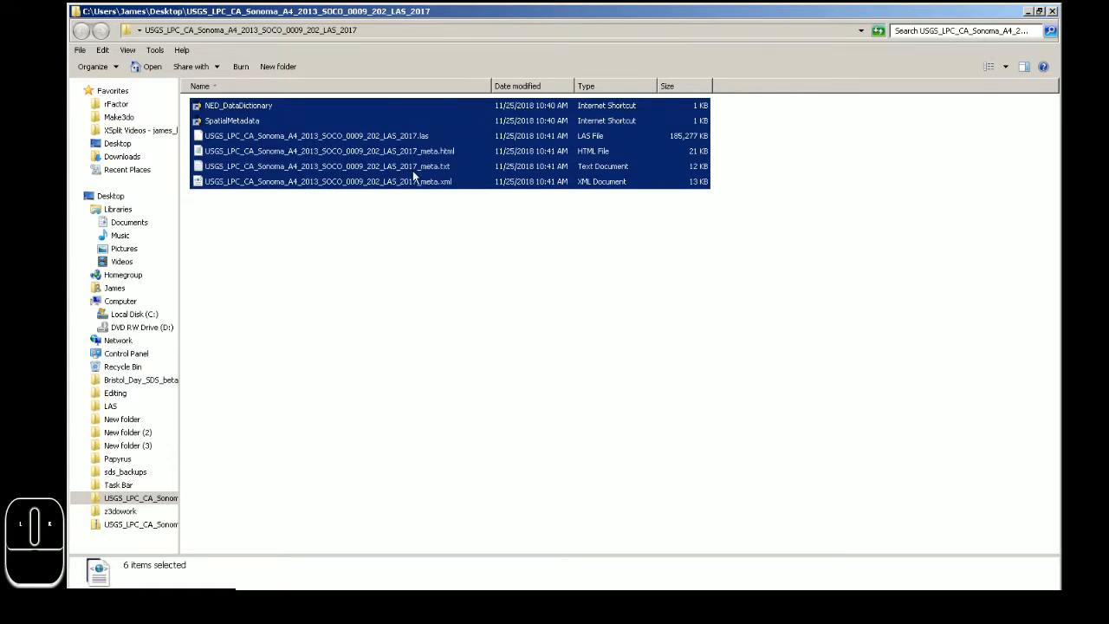
left_click(655, 354)
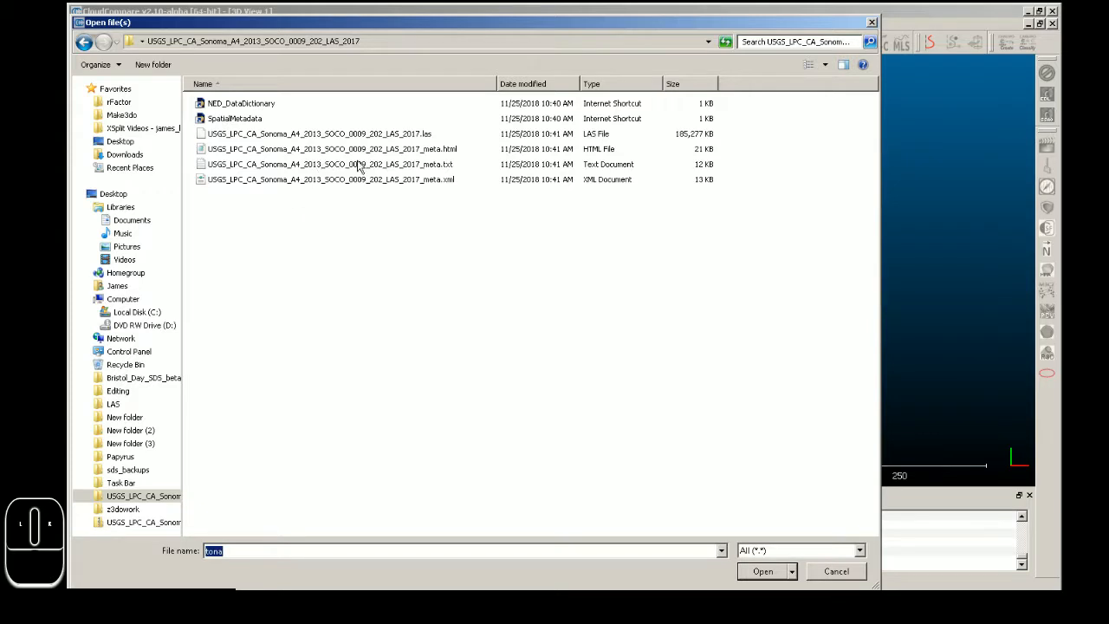
left_click(386, 137)
left_click(391, 164, "shift")
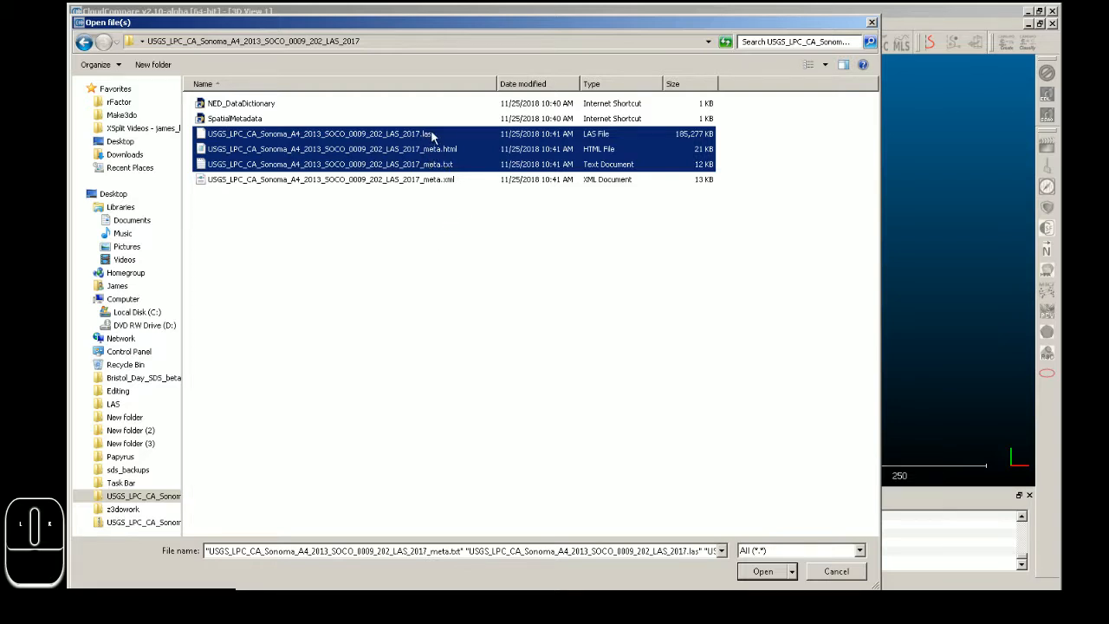
left_click(394, 249)
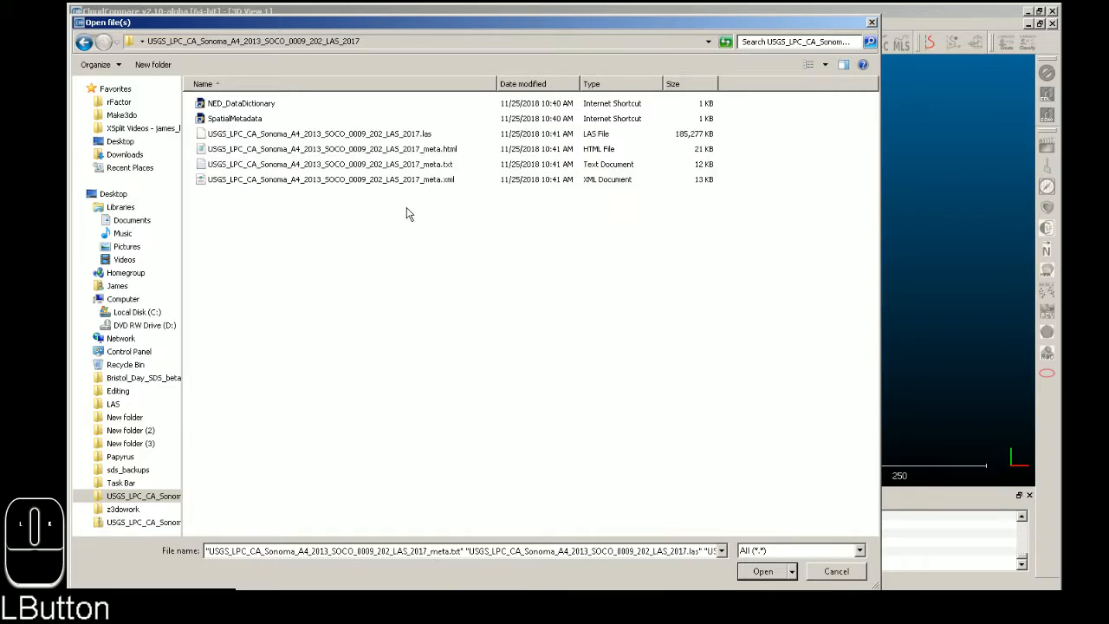
left_click(428, 136, "ctrl")
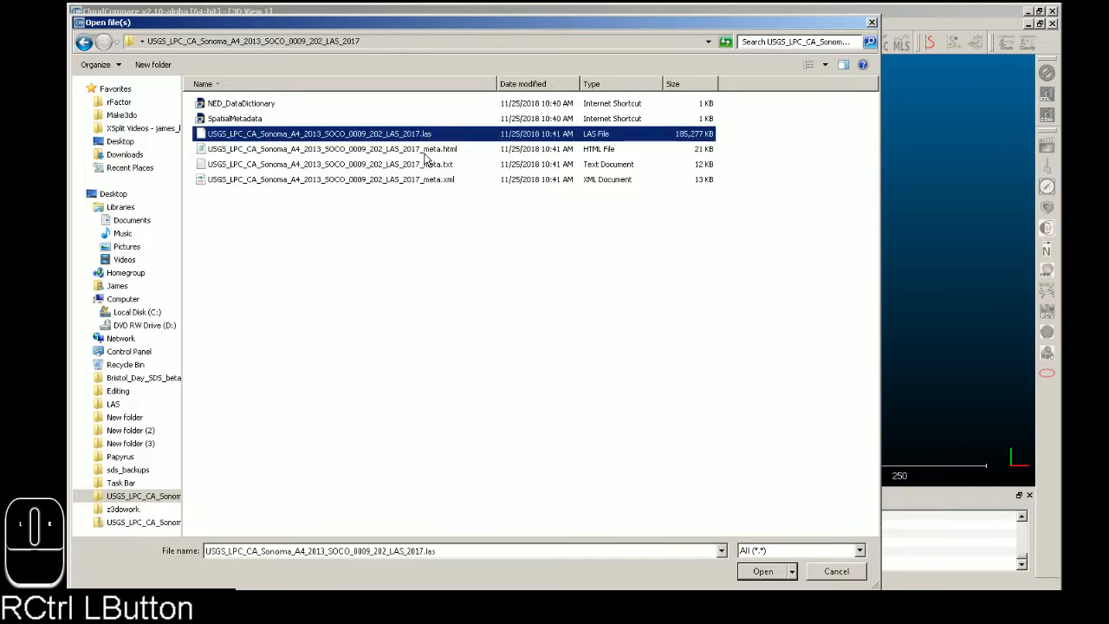
left_click(424, 164, "ctrl")
left_click(416, 180, "ctrl")
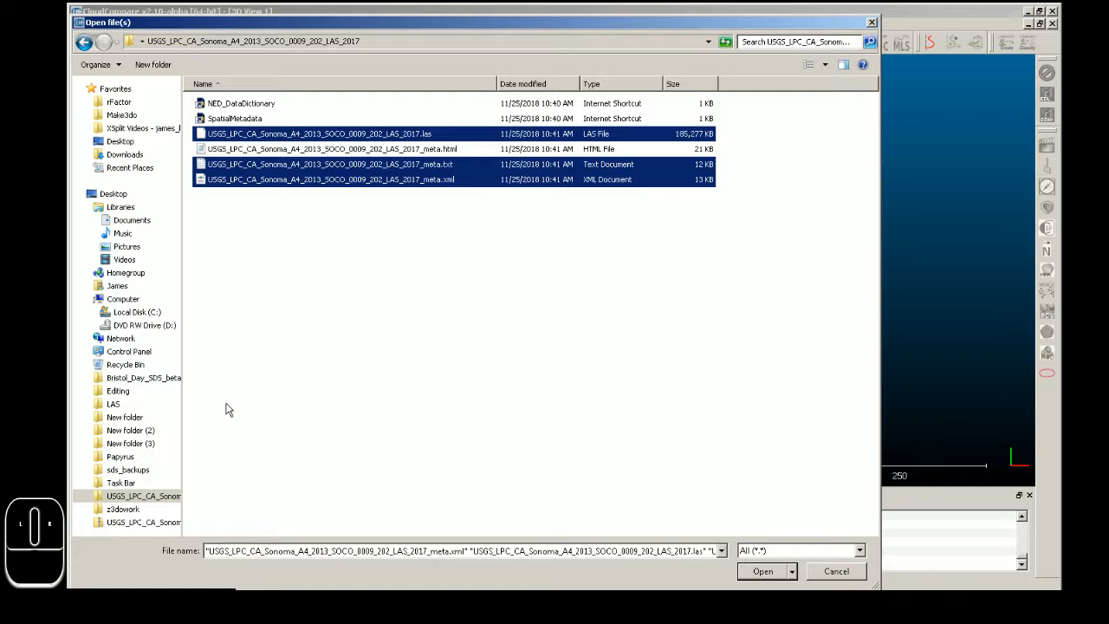
left_click(437, 236)
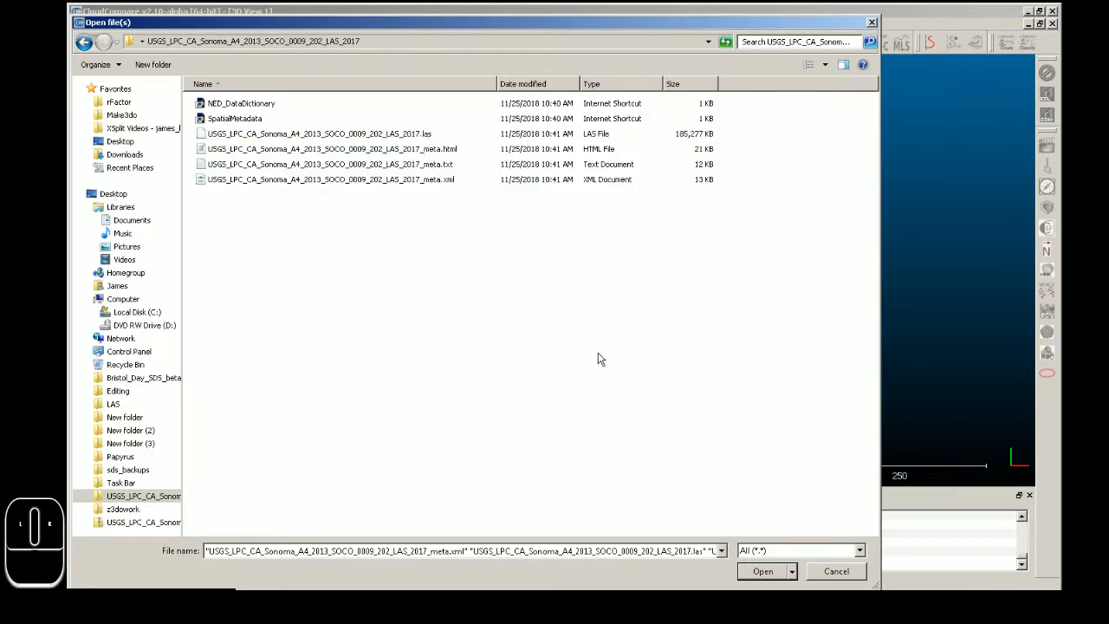
- Select only USGS_LPC_CA_Sonoma_A4_2013_SOCO_0009_202_LAS_2017.las for opening in CloudCompare, after comparing with the browser and the extracted folder
left_click(389, 136)
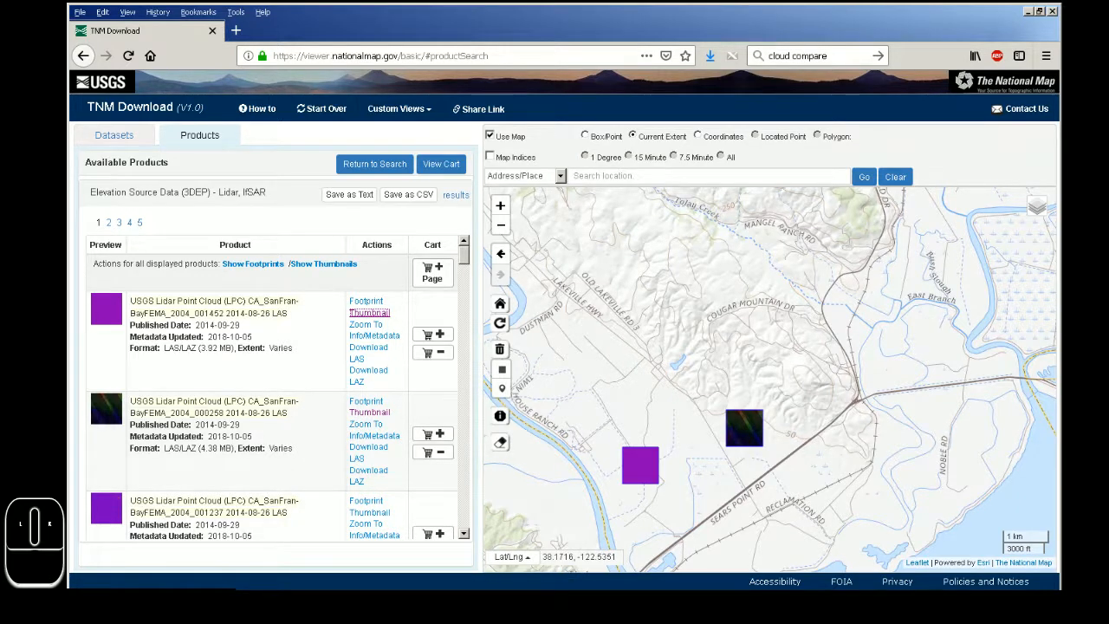
left_click(451, 606)
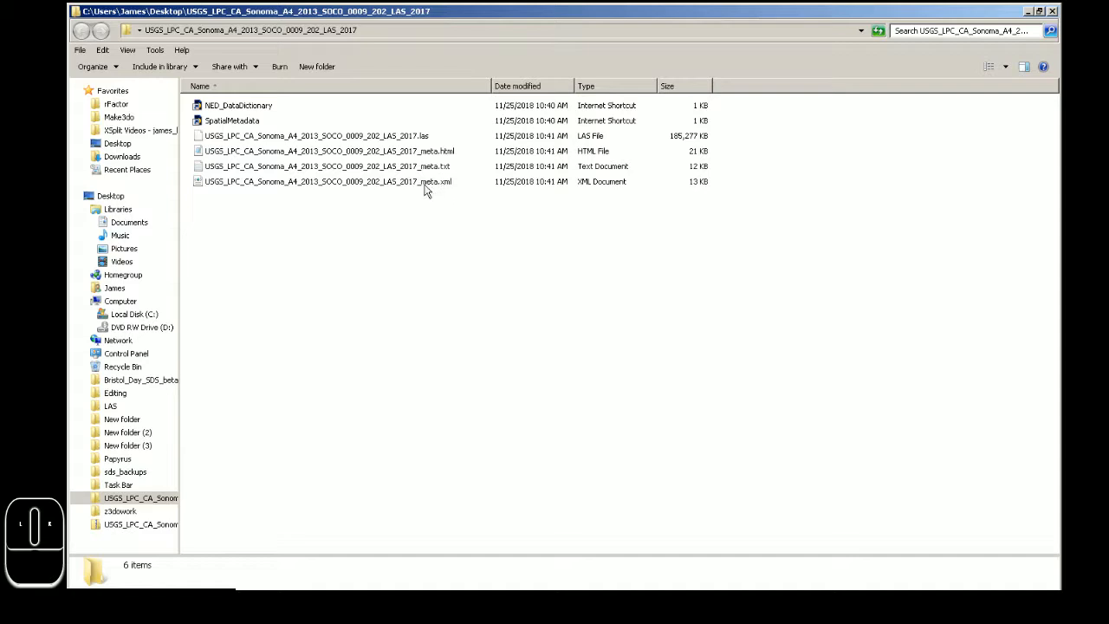
left_click(414, 139)
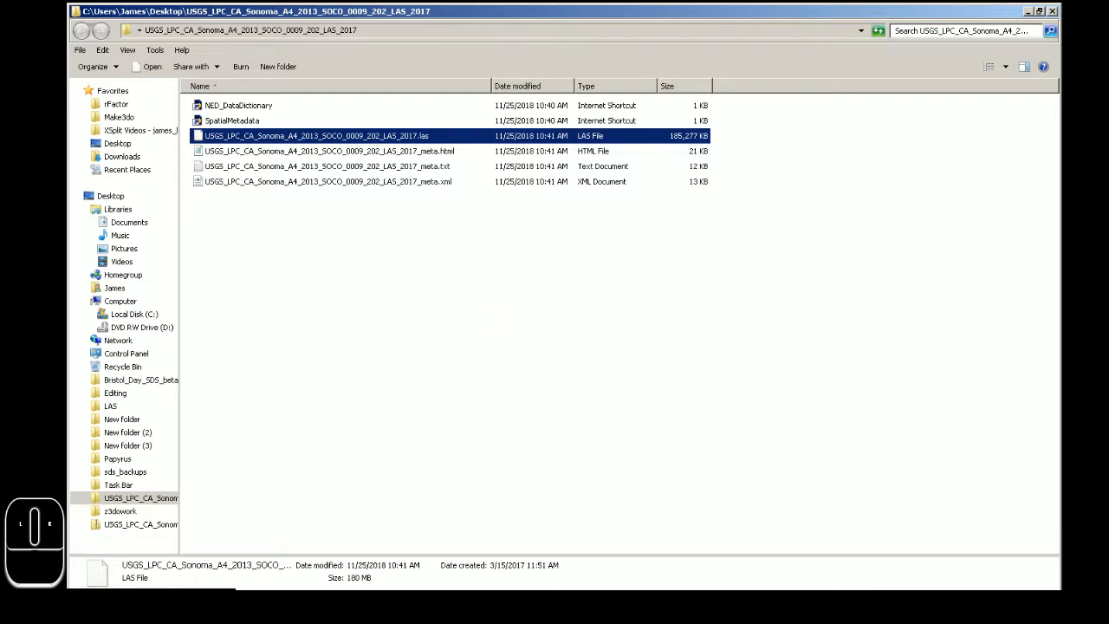
left_click(364, 607)
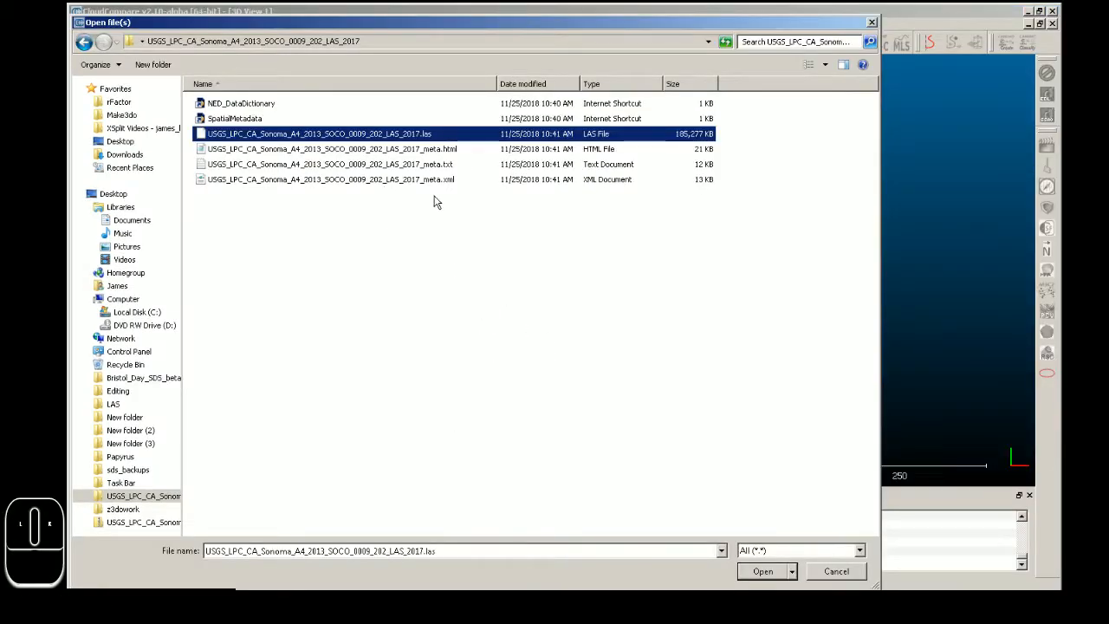
left_click(424, 165, "ctrl")
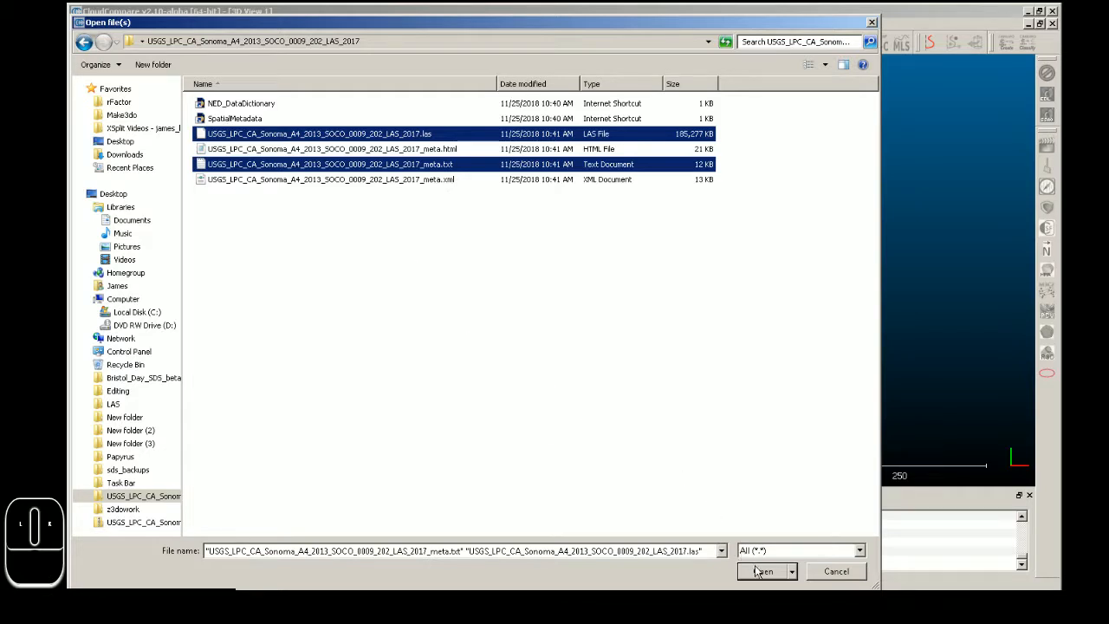
left_click(400, 135)
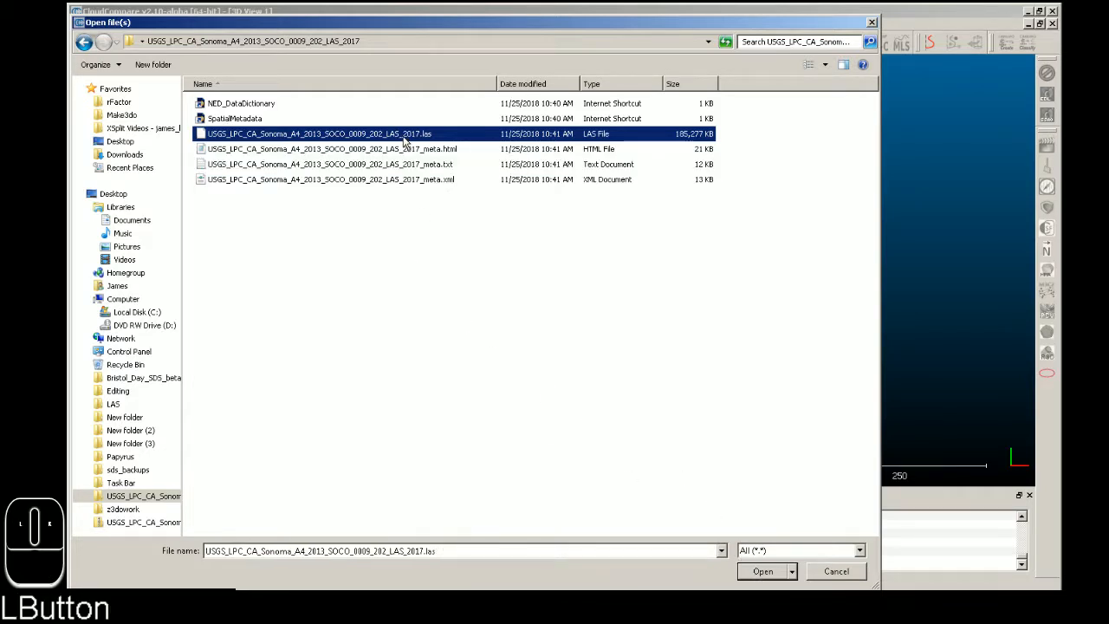
- Import the selected LAS file with the default field options and the suggested global shift of -6400000, -1800000, 0, applying both to all
left_click(763, 571)
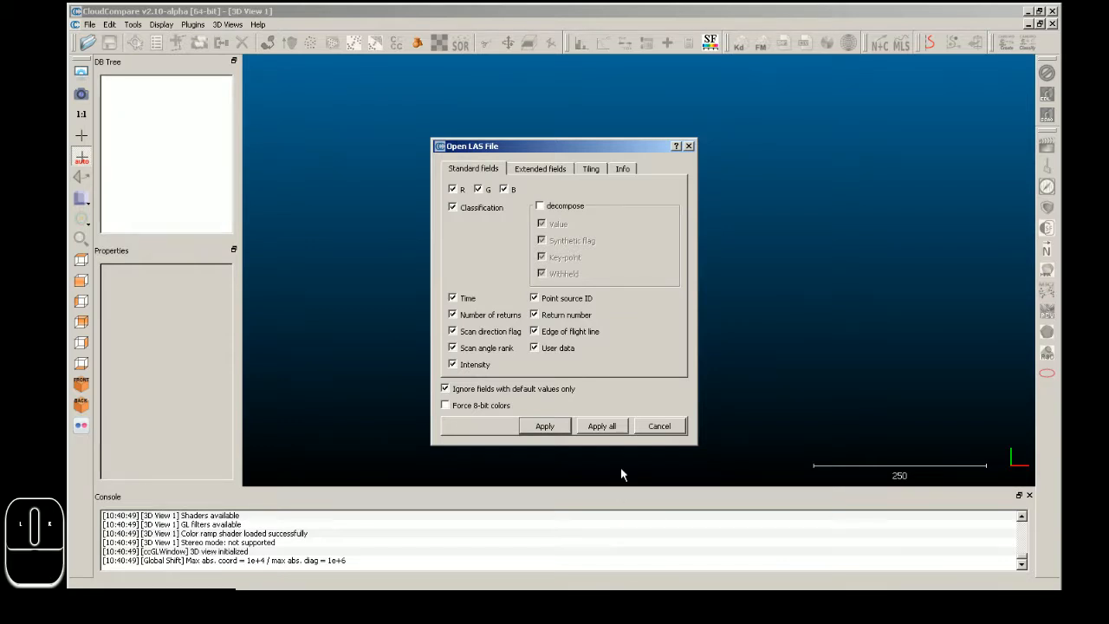
left_click(602, 426)
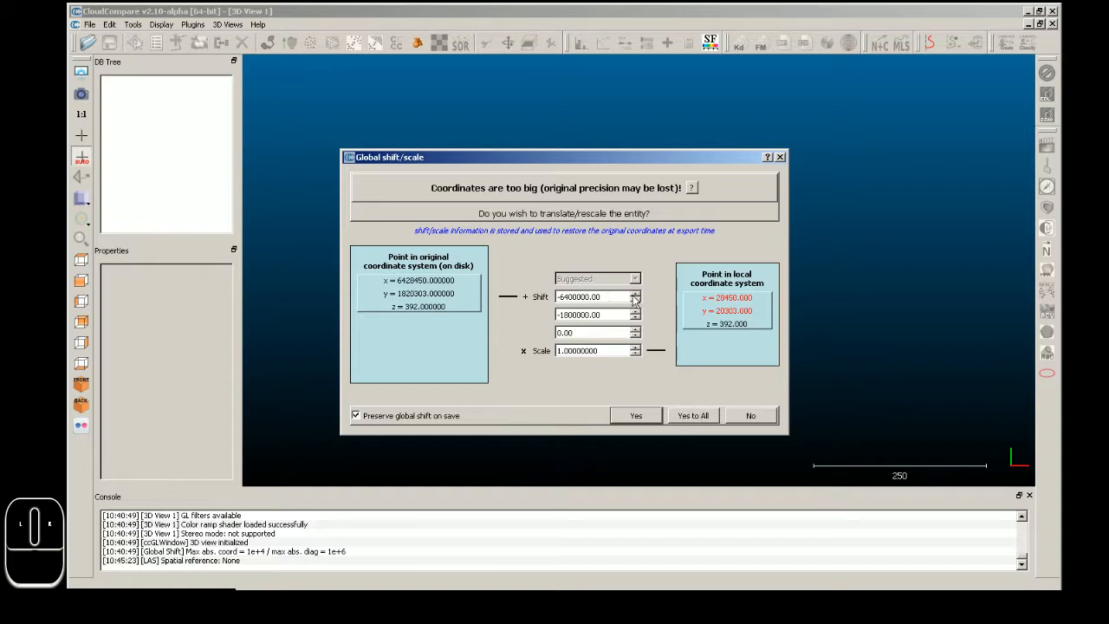
left_click(688, 416)
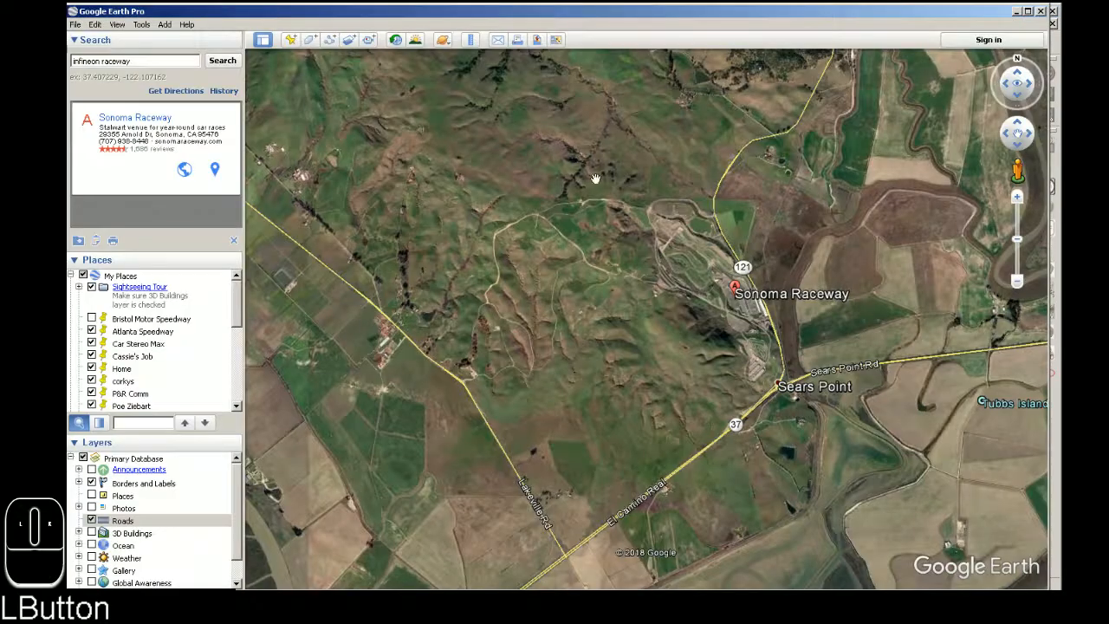
- In Google Earth Pro, zoom to Sonoma Raceway, show older historical imagery, and compare it with the point cloud in CloudCompare
double_click(697, 277)
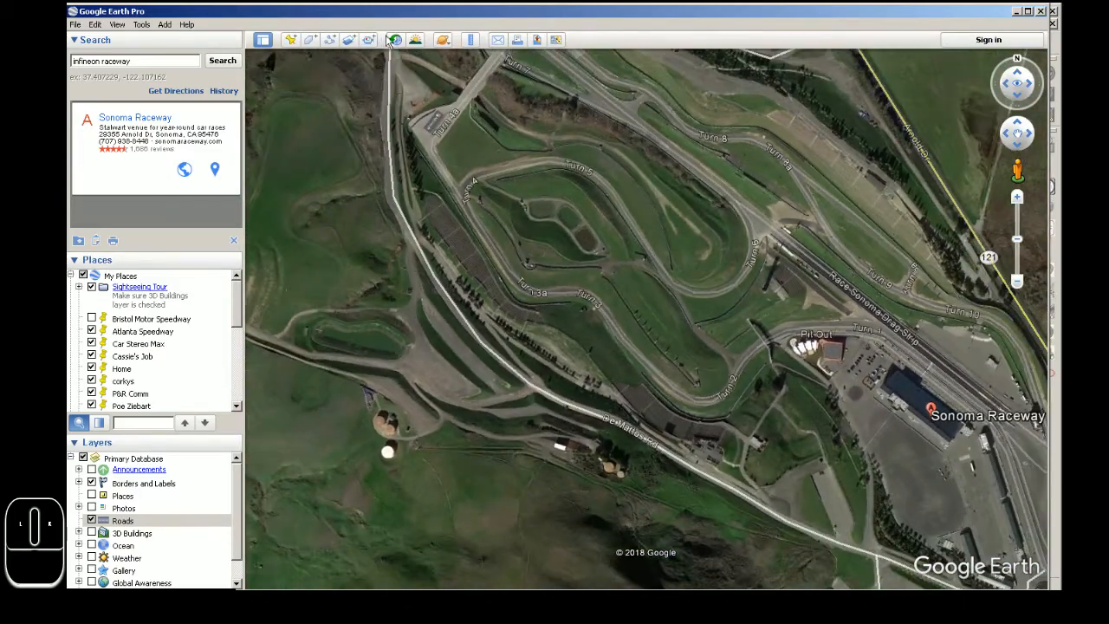
left_click(395, 40)
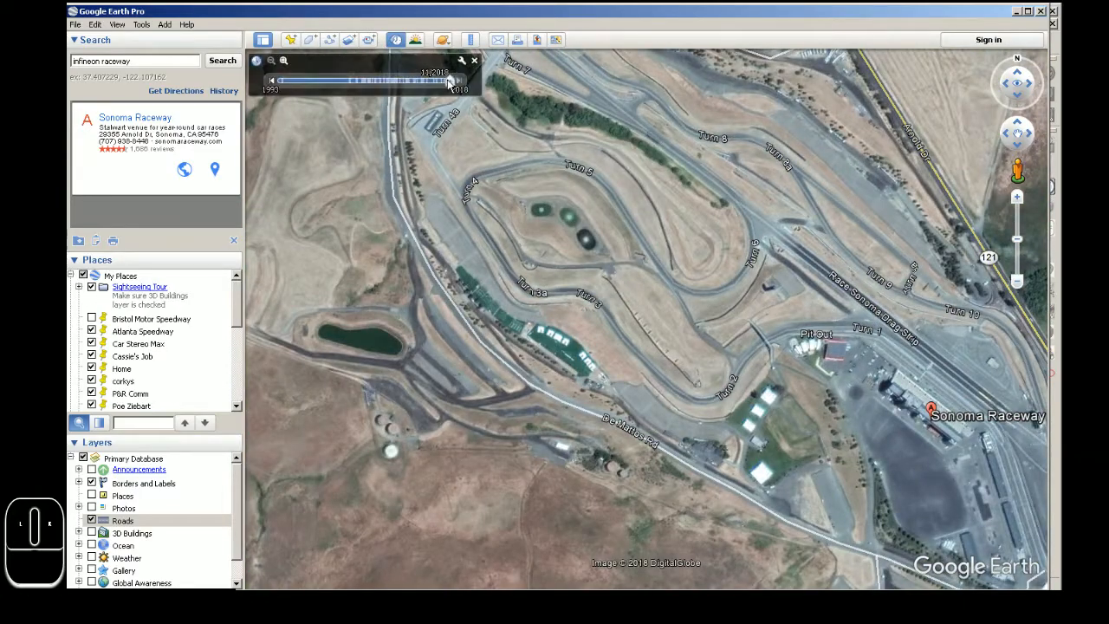
left_click_drag(447, 82, 414, 84)
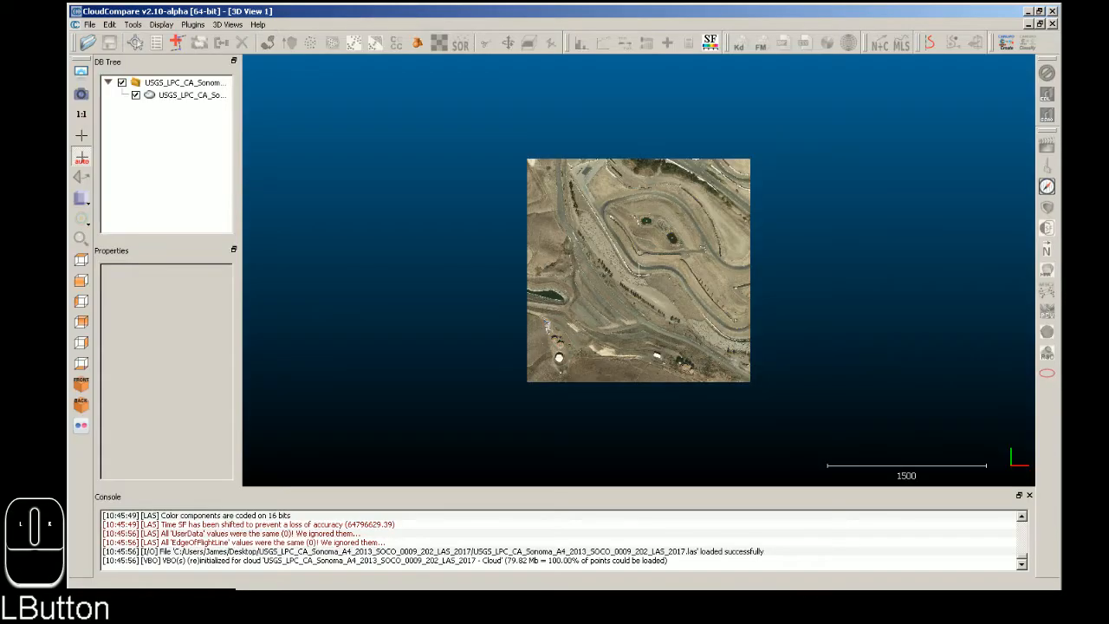
left_click(554, 606)
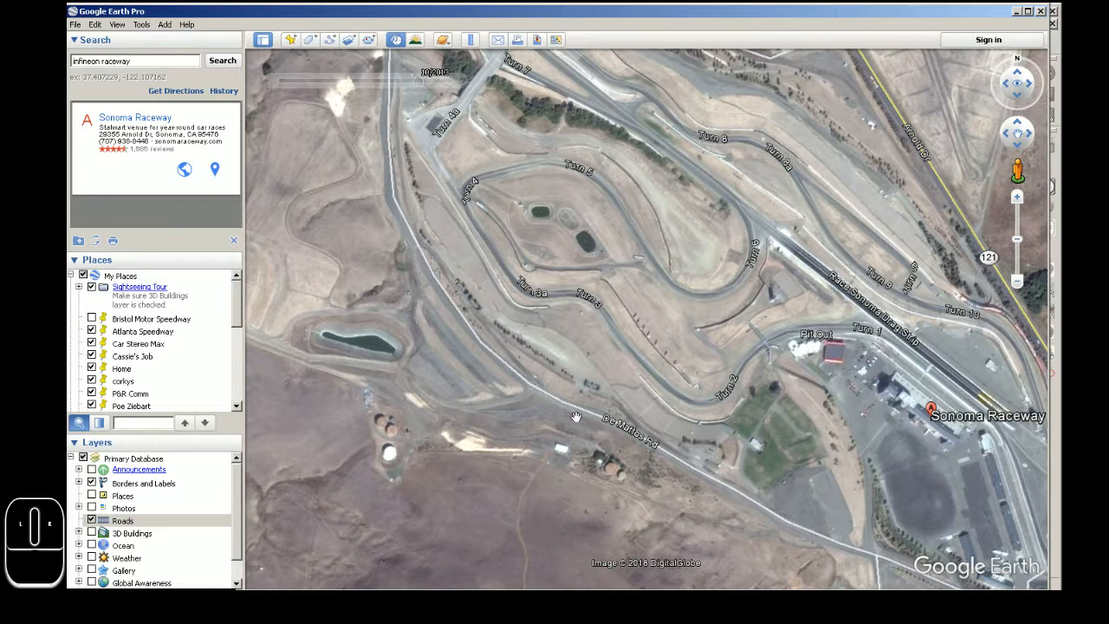
left_click(639, 607)
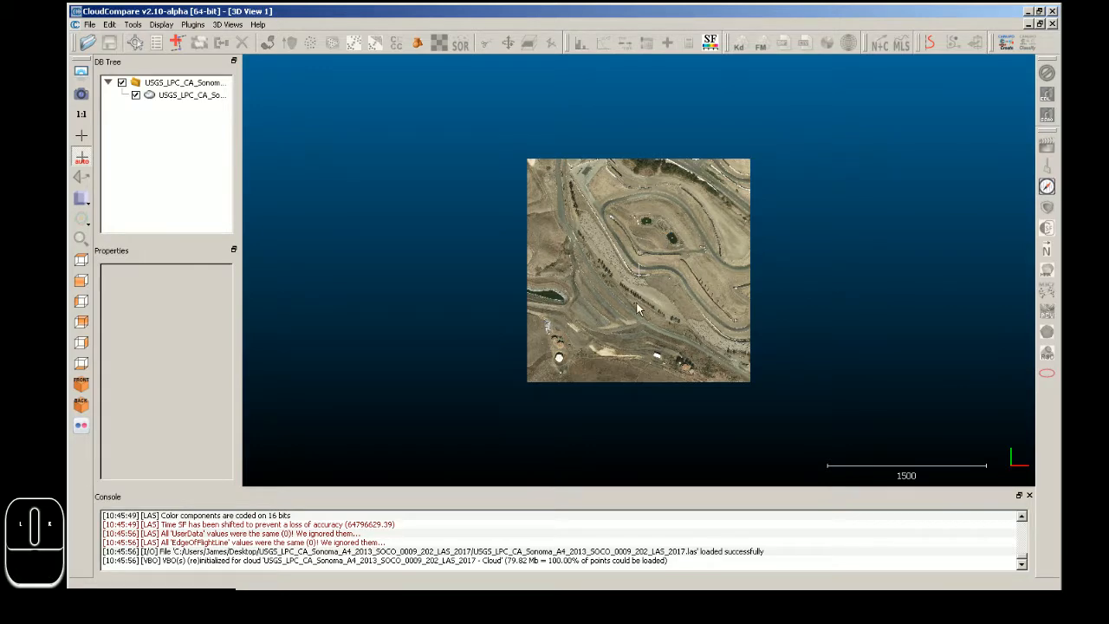
- Inspect the imported Sonoma Raceway point cloud up close from above and from low oblique angles to examine the terrain relief
scroll(649, 261, "up", 6)
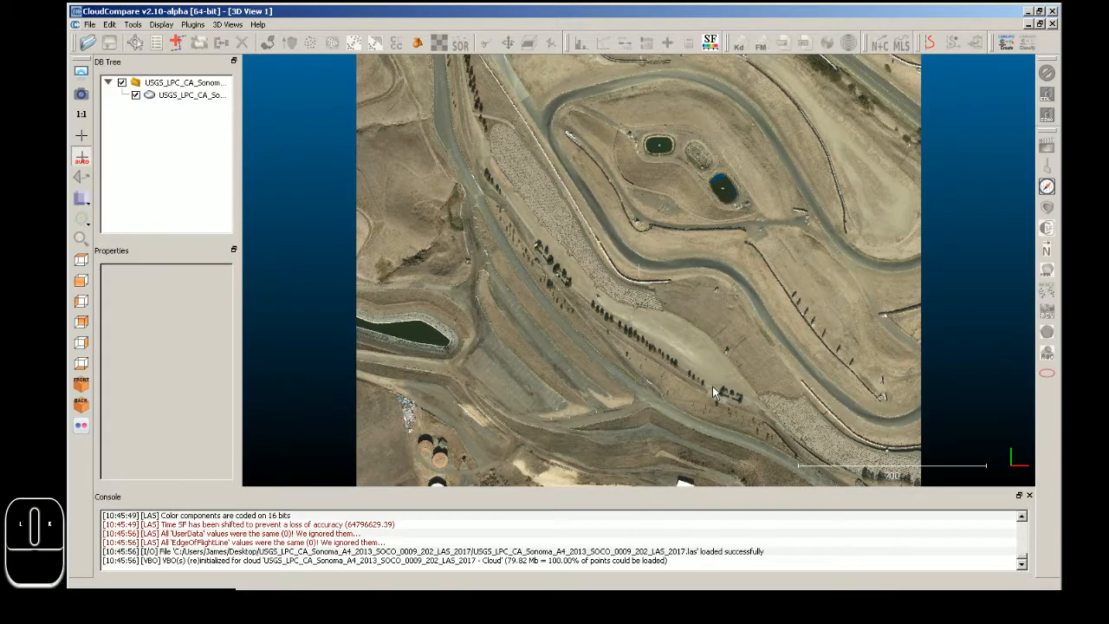
left_click_drag(712, 390, 493, 270)
left_click_drag(653, 340, 879, 294)
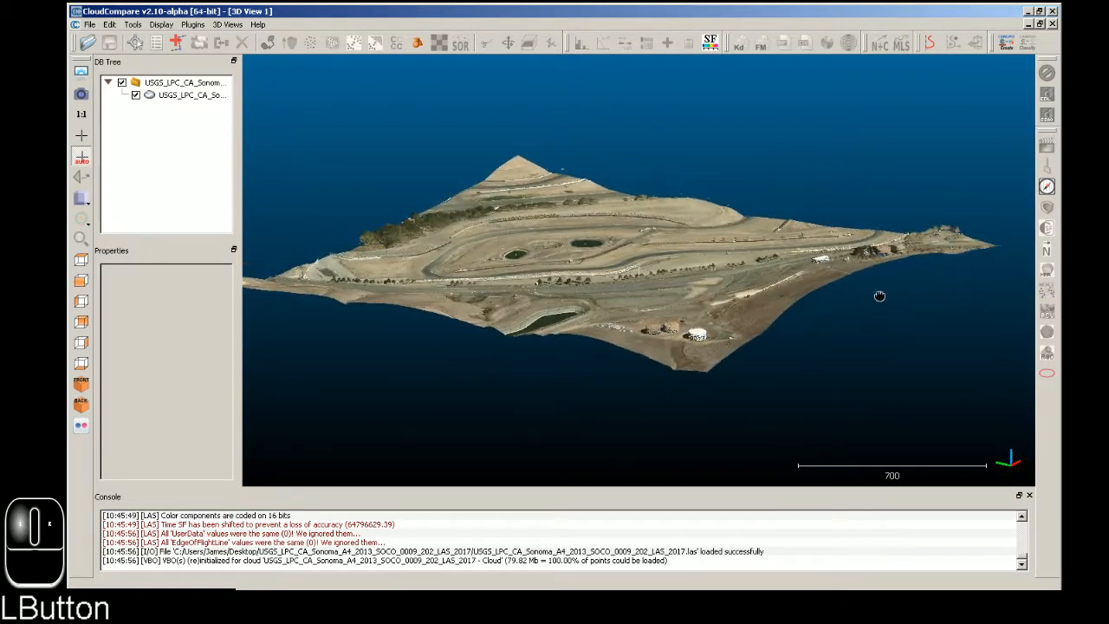
- Examine the point cloud up close around the storage tanks, ponds, track curves and hillsides from low and oblique angles
scroll(587, 345, "up", 6)
scroll(589, 367, "up", 3)
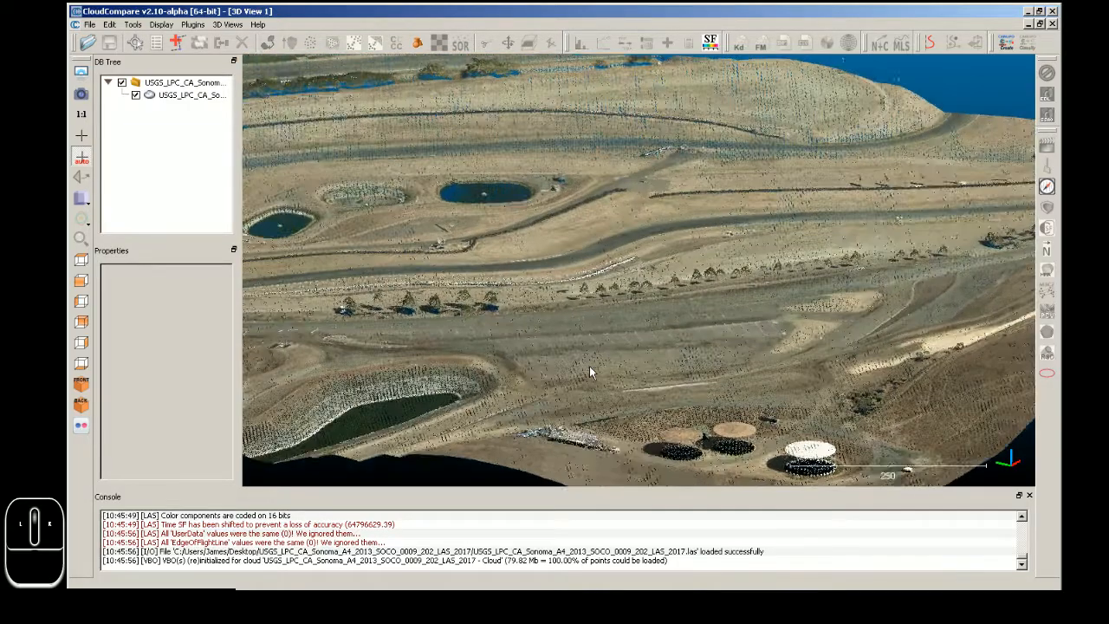
left_click_drag(630, 367, 719, 357)
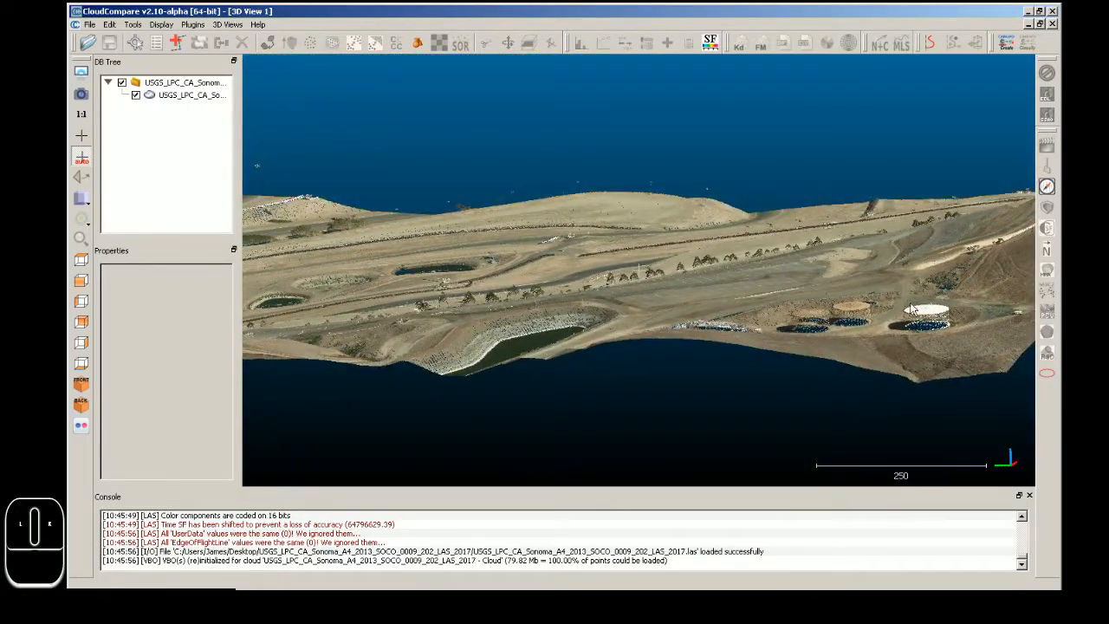
left_click_drag(629, 325, 921, 156)
left_click_drag(512, 381, 847, 175)
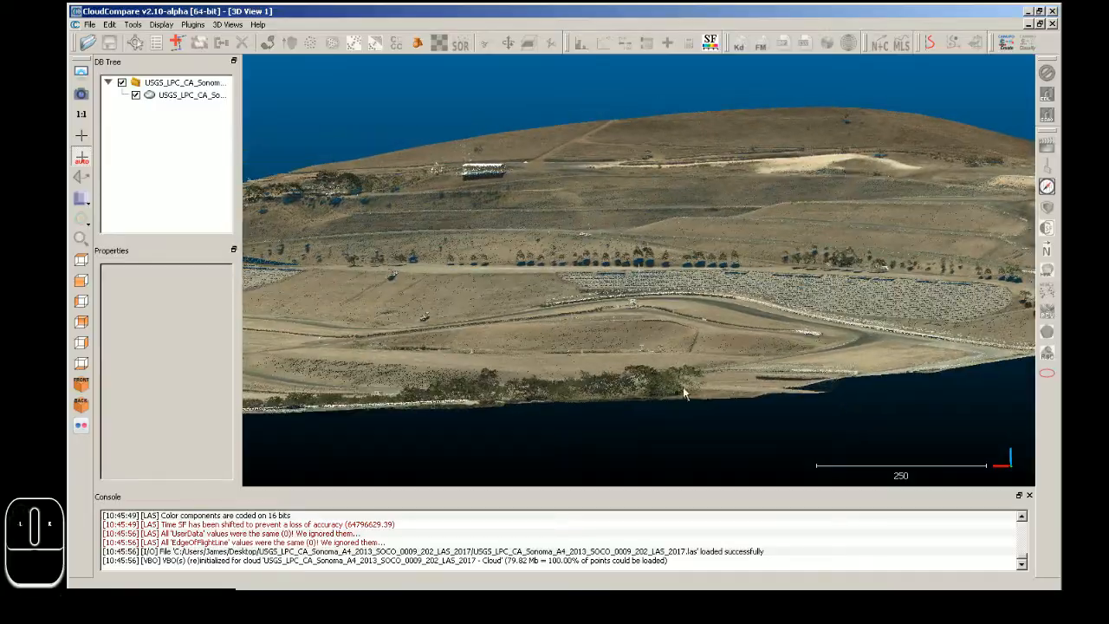
left_click_drag(683, 387, 612, 336)
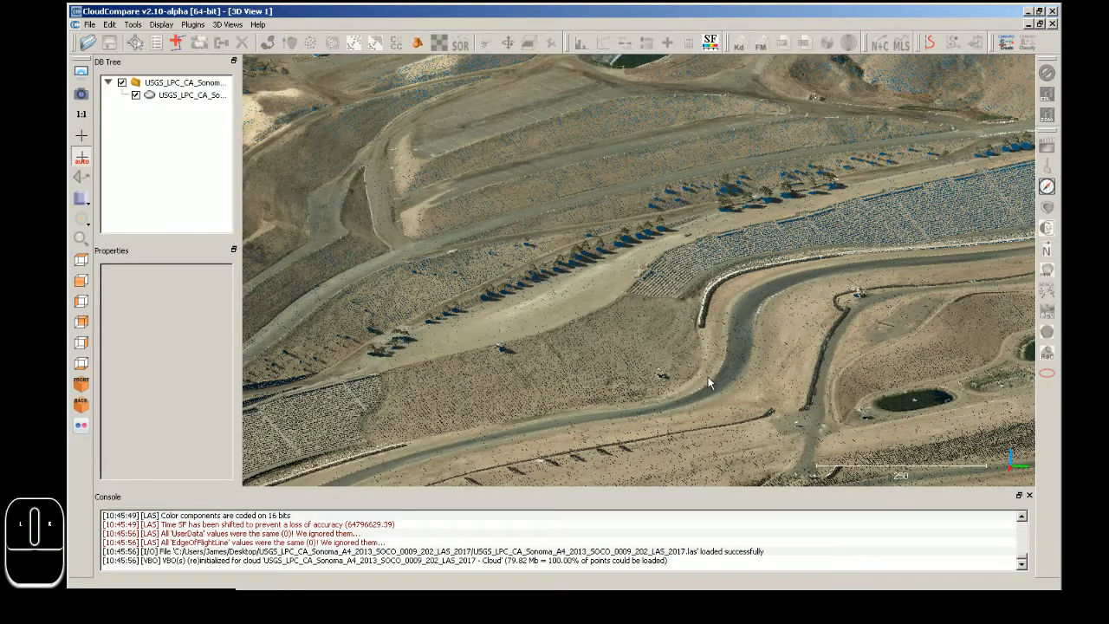
left_click_drag(709, 383, 769, 323)
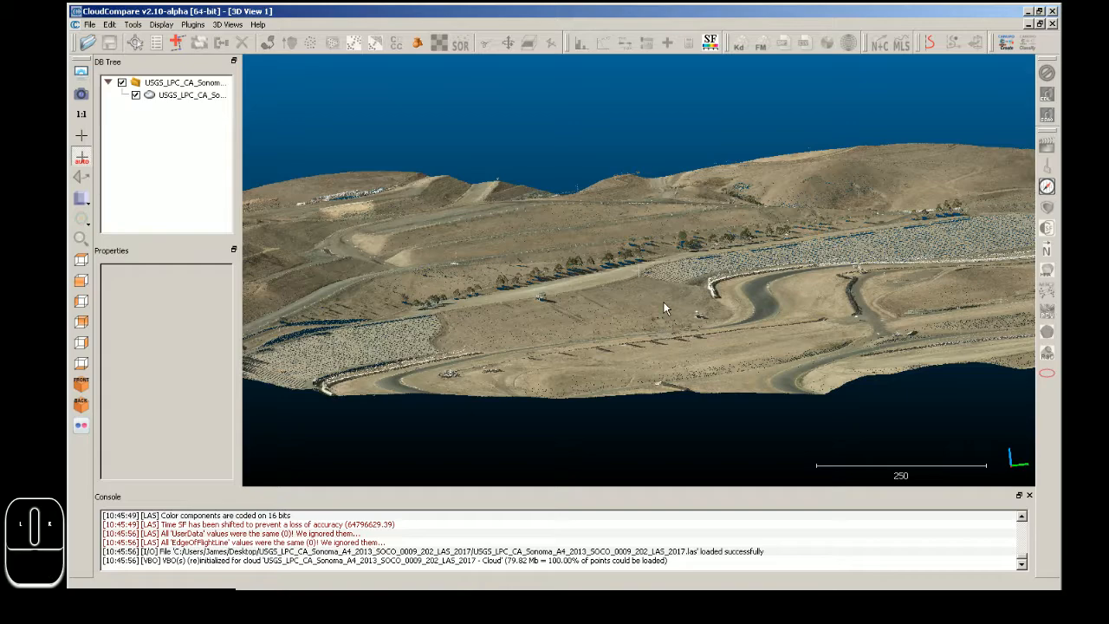
- Compare the whole terrain tile from overhead and from the side to study the track's elevation changes
scroll(745, 292, "down", 5)
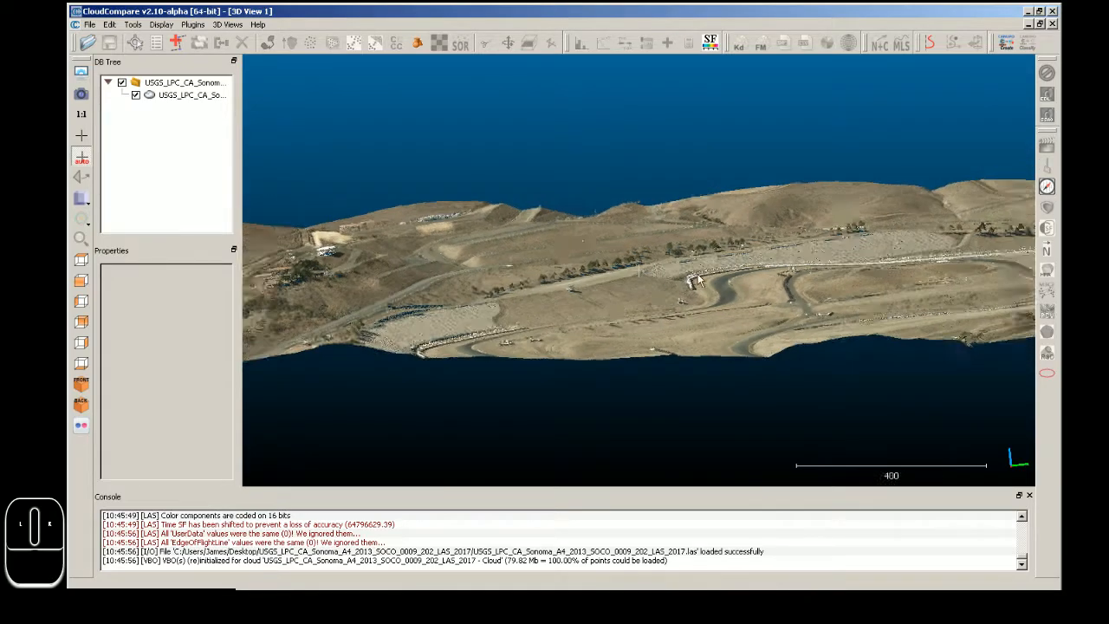
left_click_drag(787, 244, 903, 410)
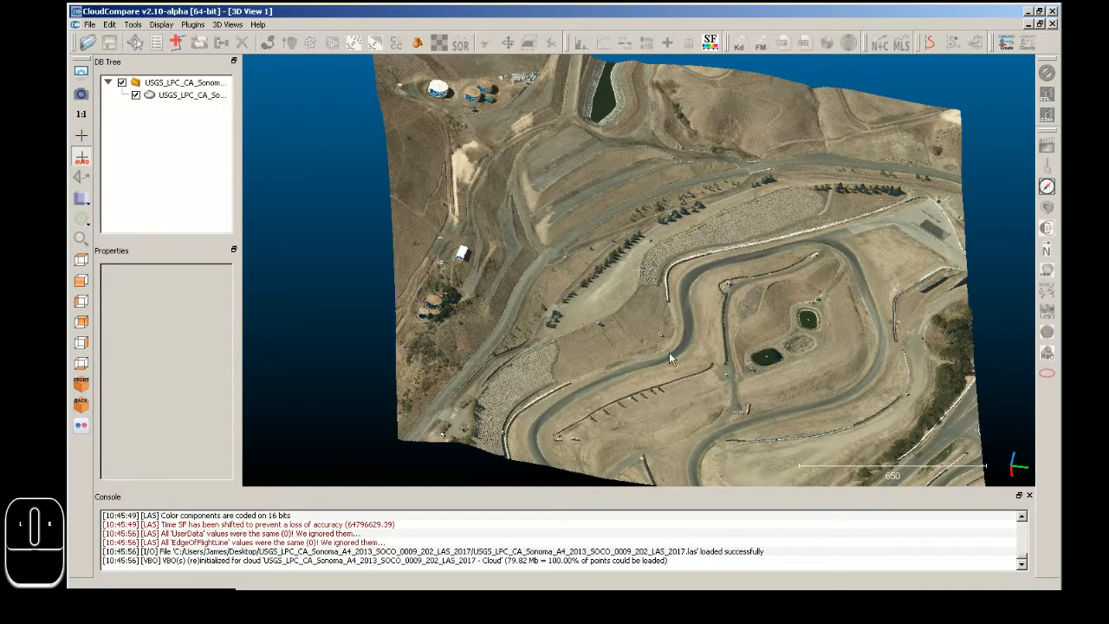
left_click_drag(801, 208, 608, 179)
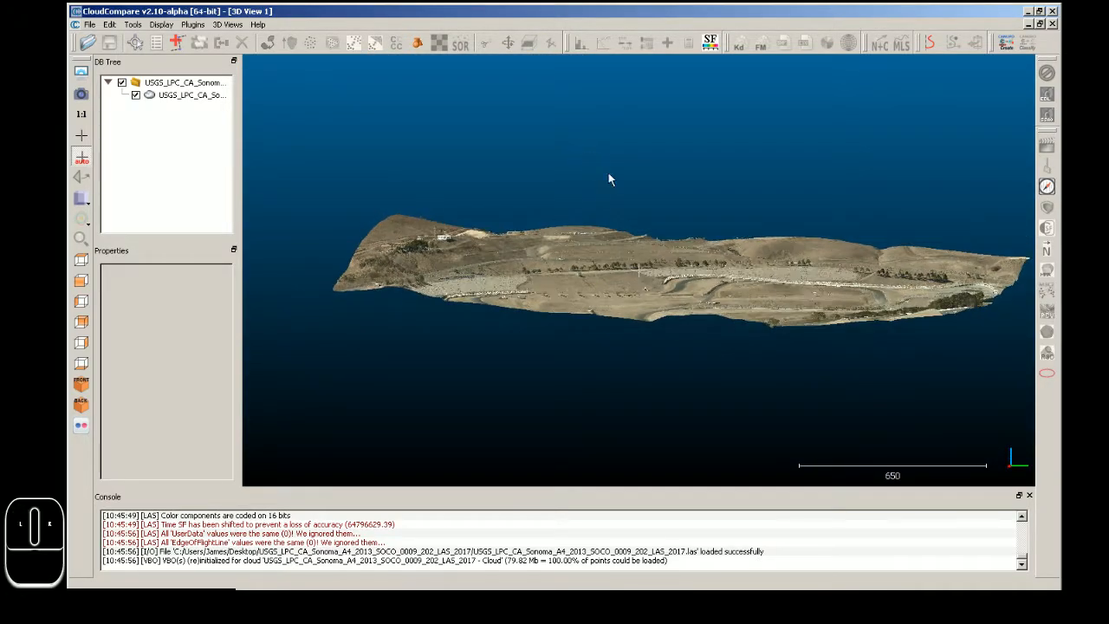
left_click_drag(629, 249, 631, 319)
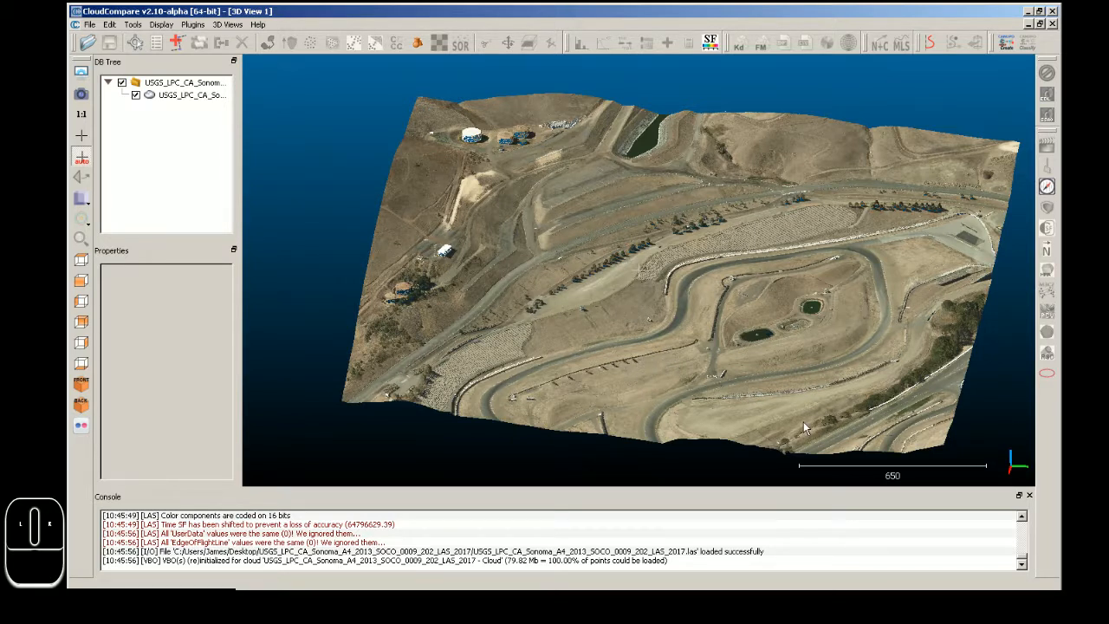
mouse_move(680, 373)
left_mouse_down()
mouse_move(739, 330)
mouse_move(755, 292)
mouse_move(673, 376)
left_mouse_up()
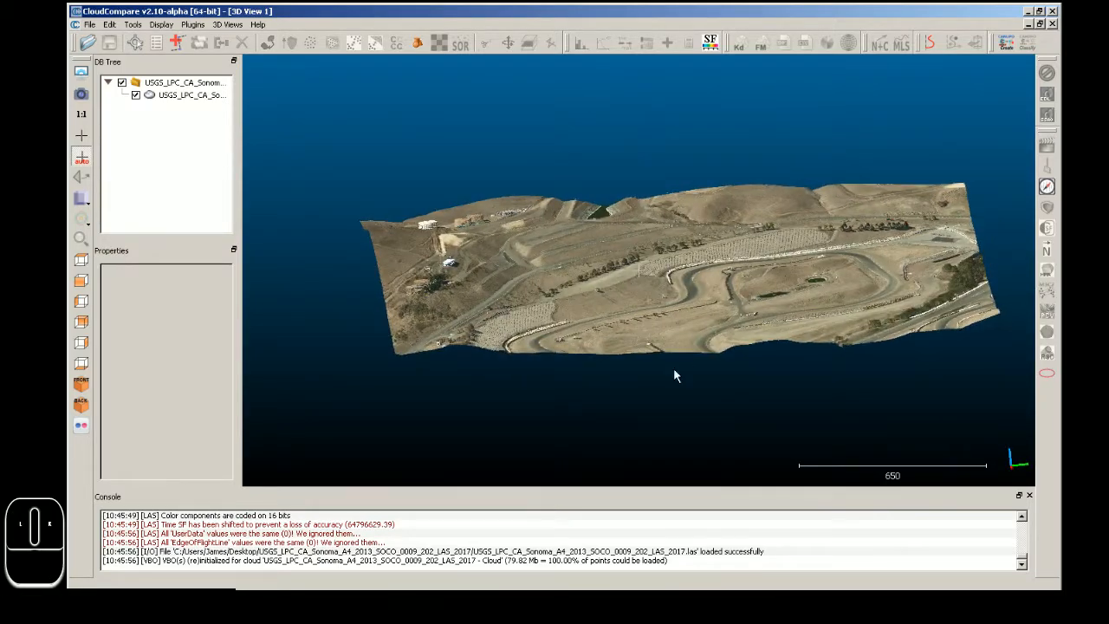
scroll(673, 376, "up", 5)
left_click_drag(735, 391, 742, 215)
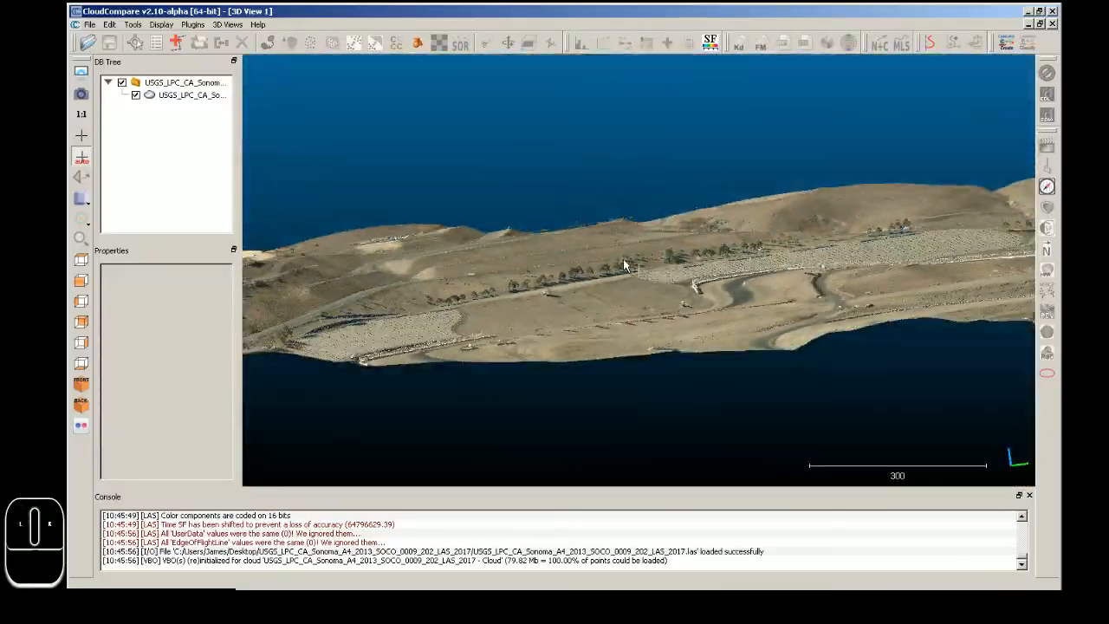
left_click_drag(624, 262, 919, 279)
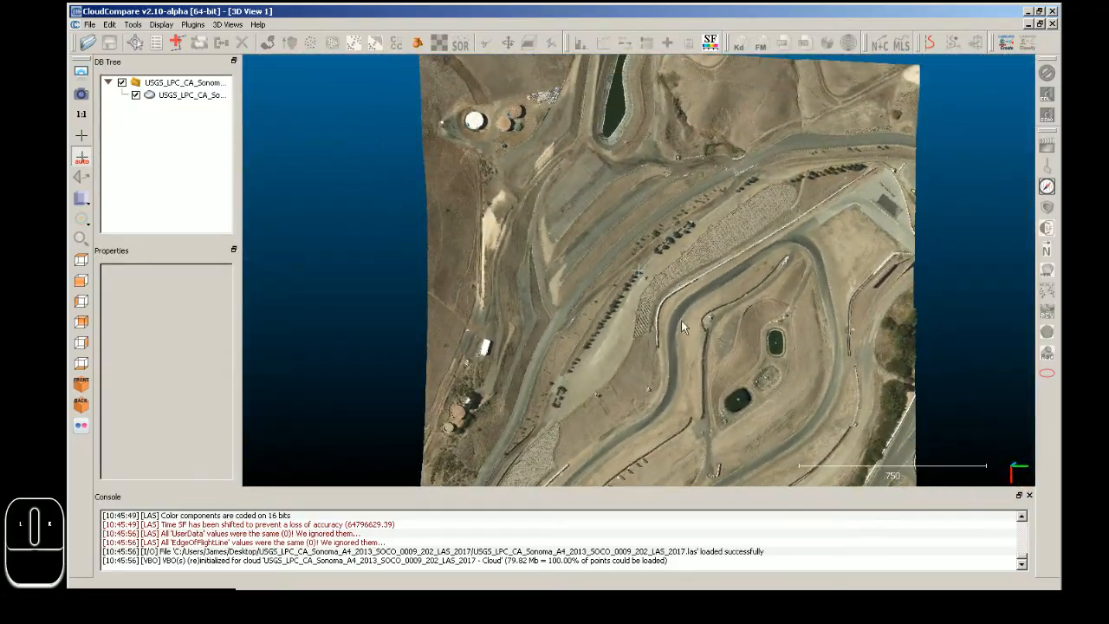
left_click_drag(680, 319, 580, 181)
left_click_drag(703, 386, 689, 352)
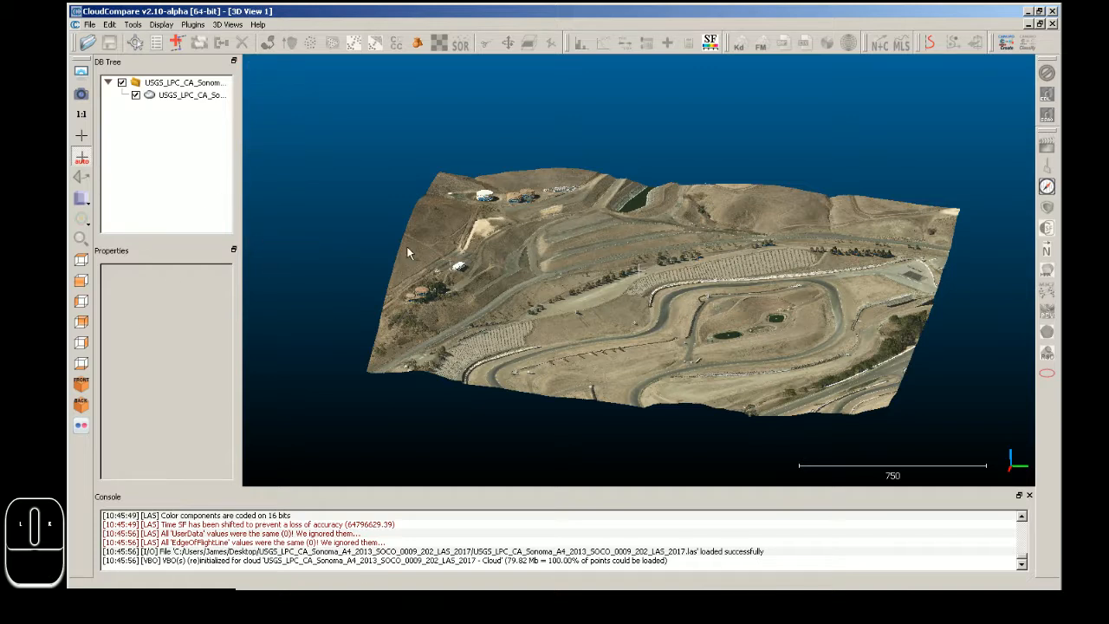
left_click_drag(625, 295, 567, 433)
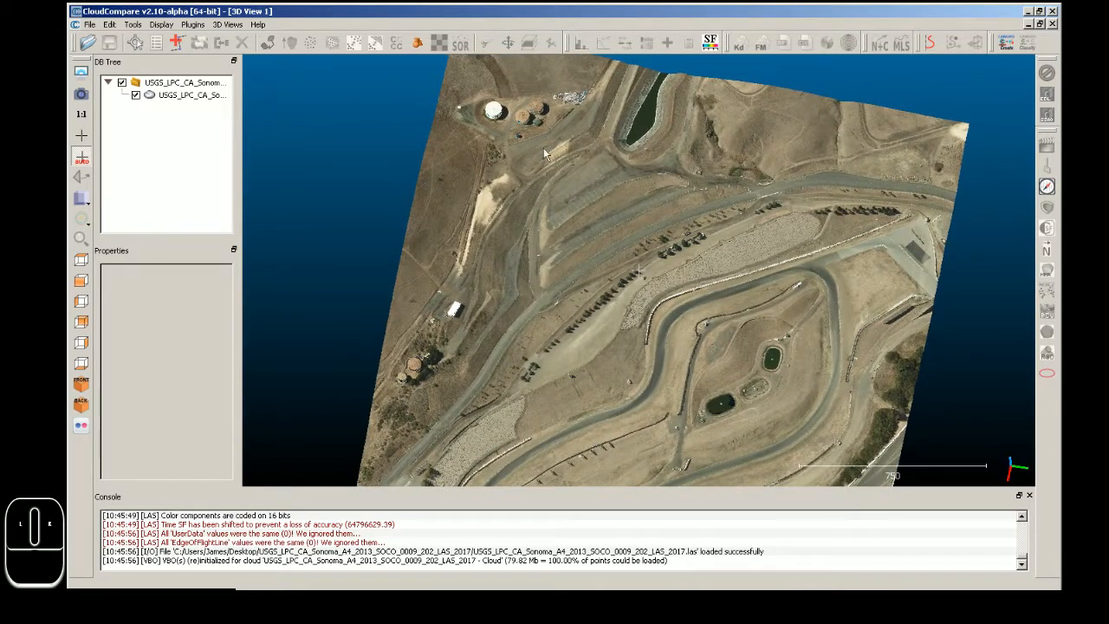
- Select the point cloud and set a top view framed on the track loop around the two ponds
left_click(196, 96)
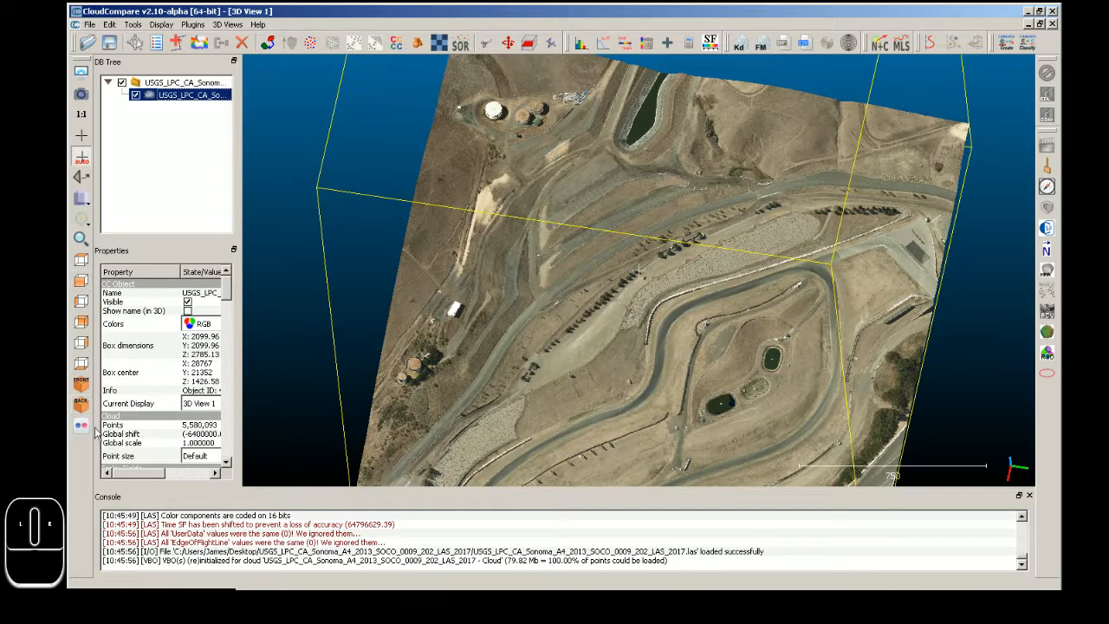
left_click(82, 279)
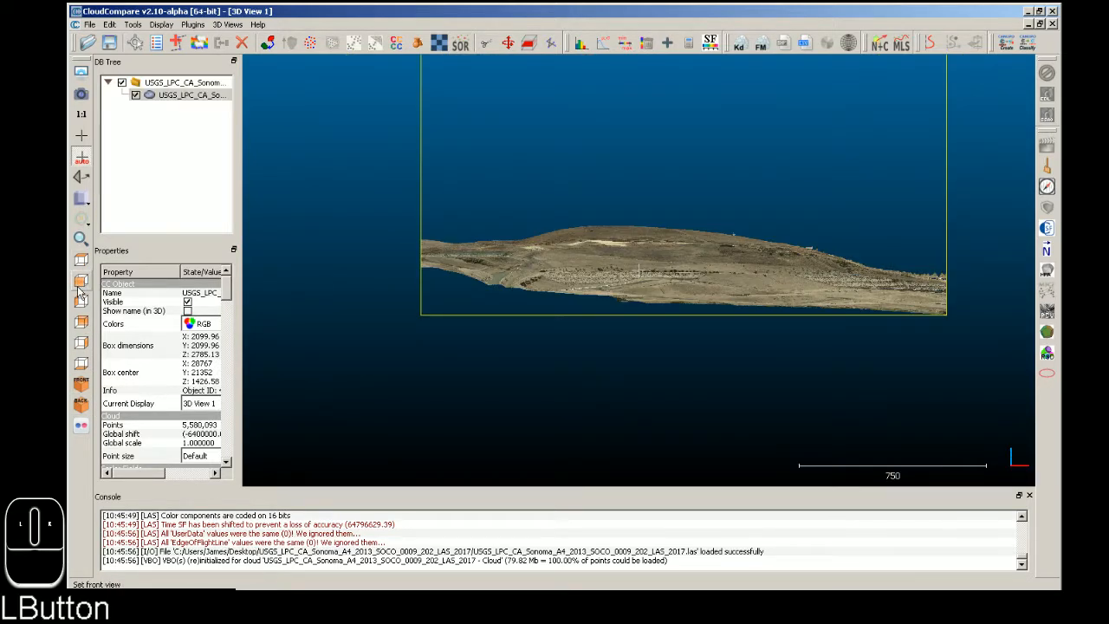
left_click(80, 262)
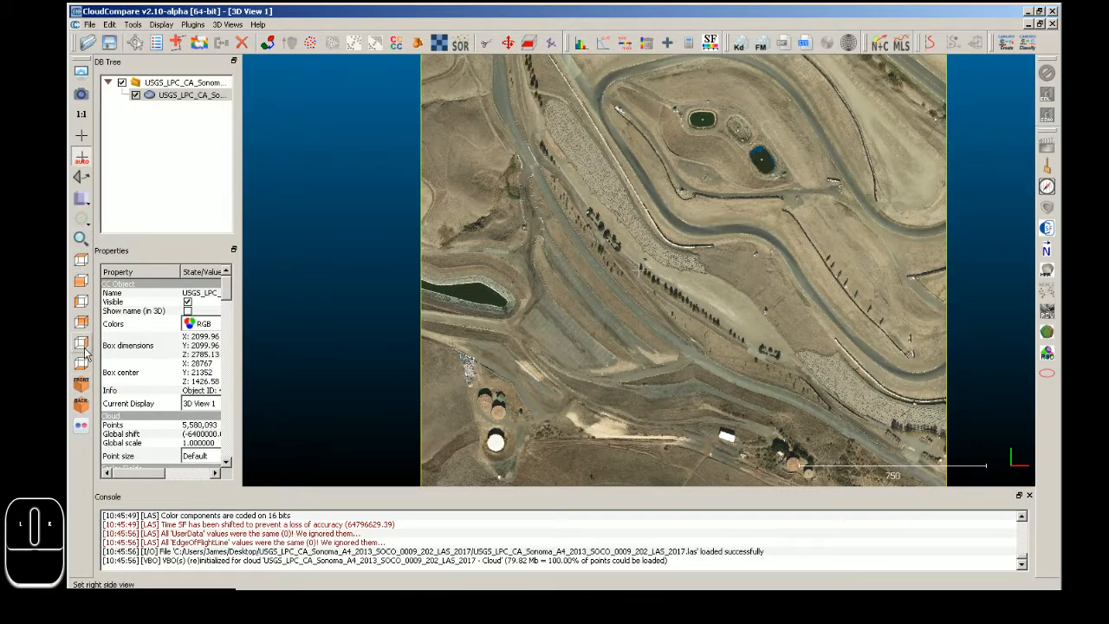
scroll(685, 296, "down", 1)
scroll(685, 296, "down", 1)
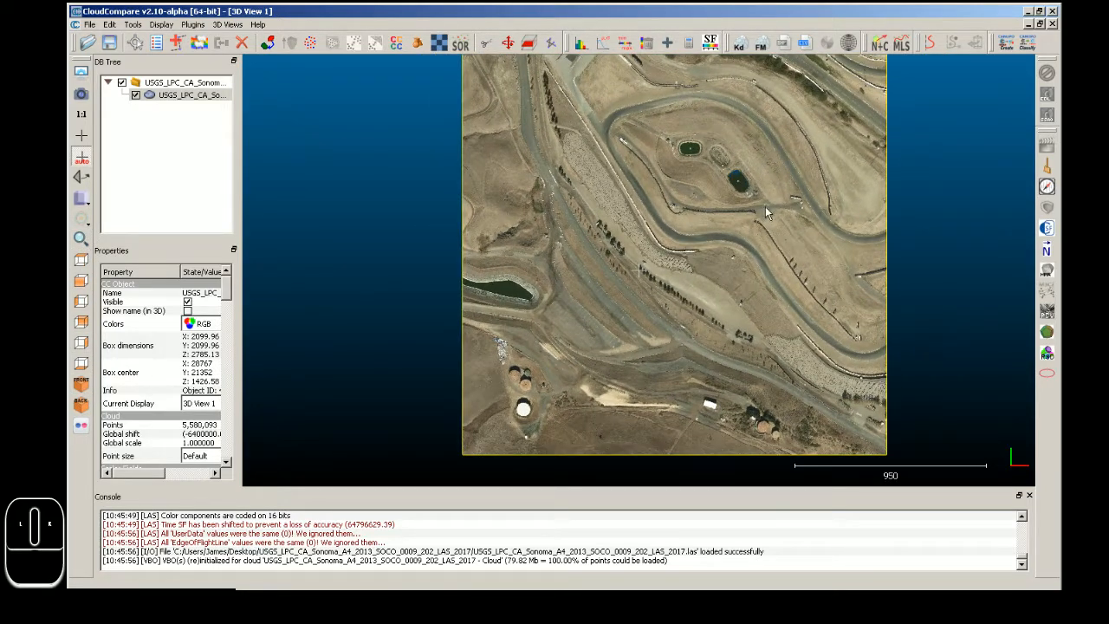
right_click_drag(765, 206, 664, 249)
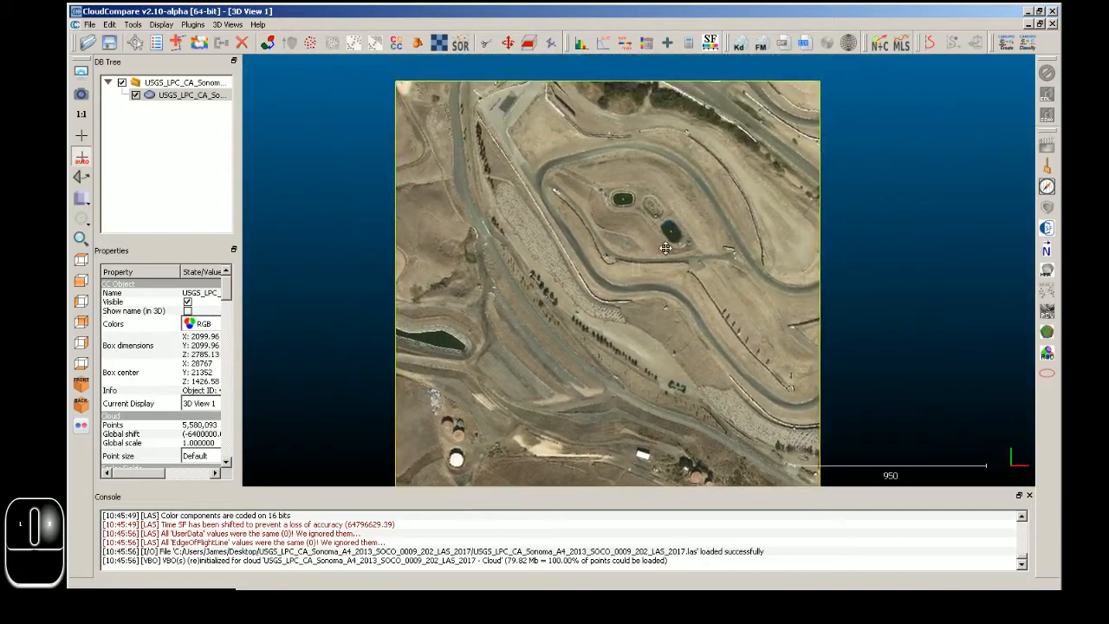
right_click_drag(664, 317, 667, 265)
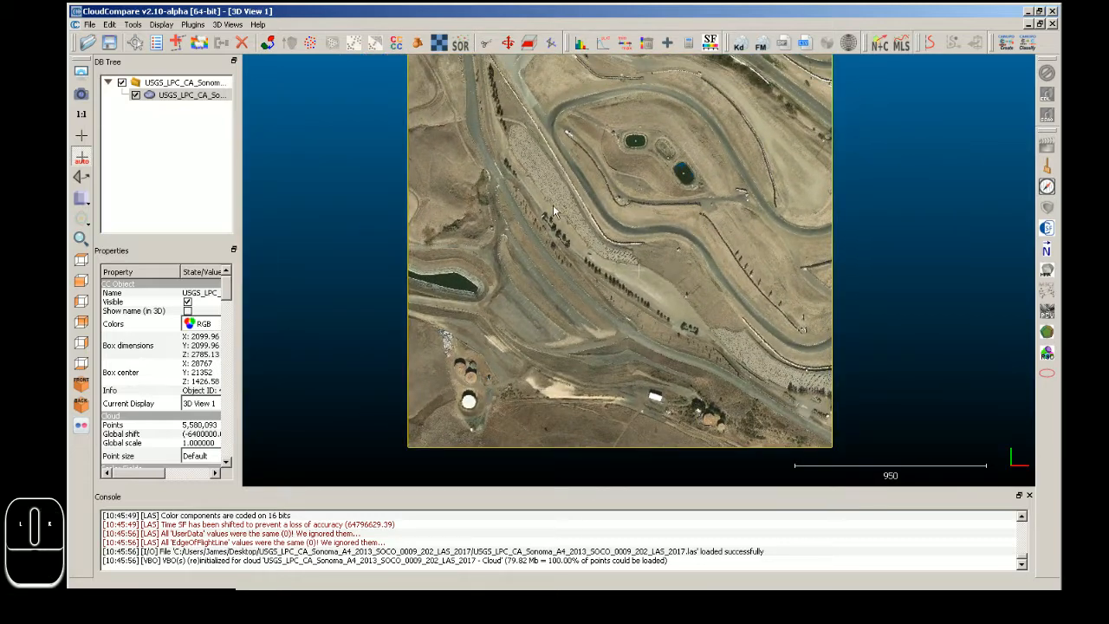
right_click_drag(652, 190, 653, 244)
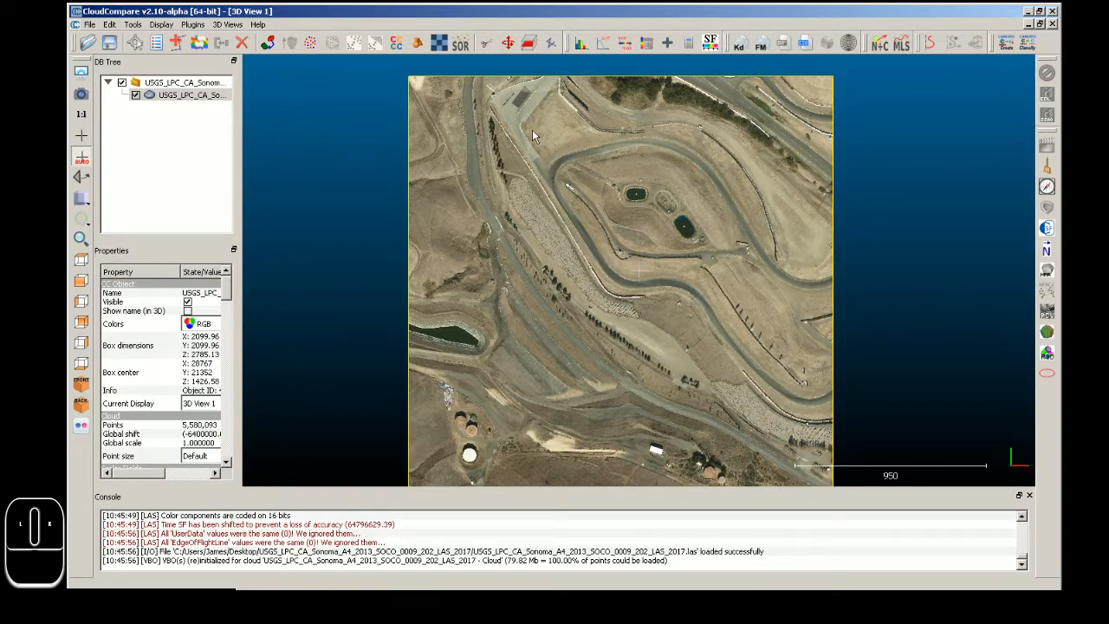
scroll(705, 172, "up", 1)
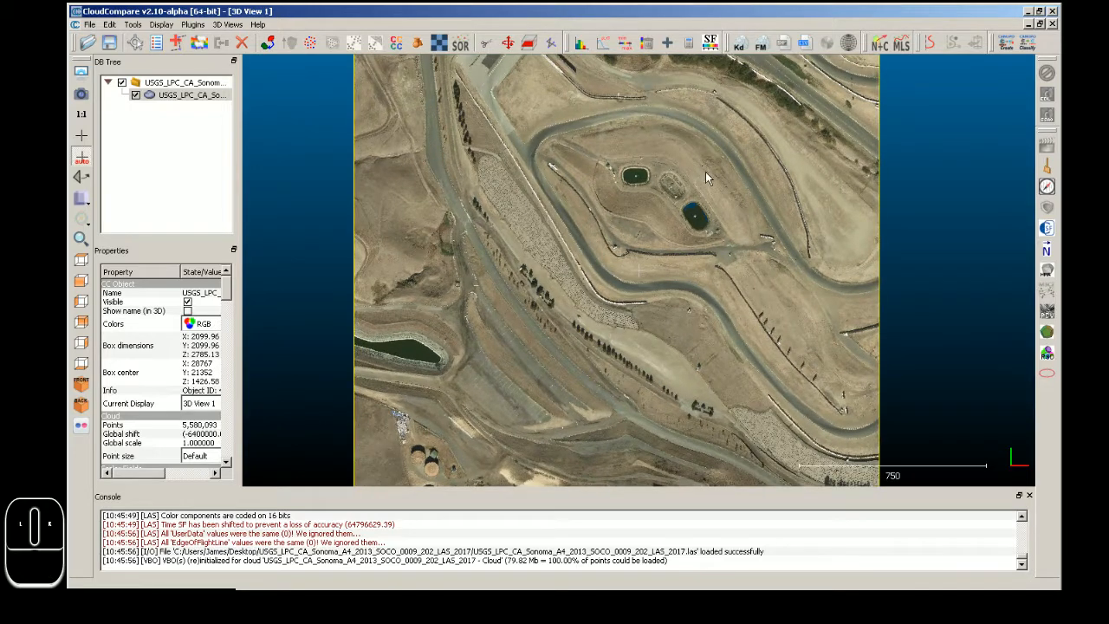
scroll(705, 171, "up", 1)
right_click_drag(672, 201, 597, 235)
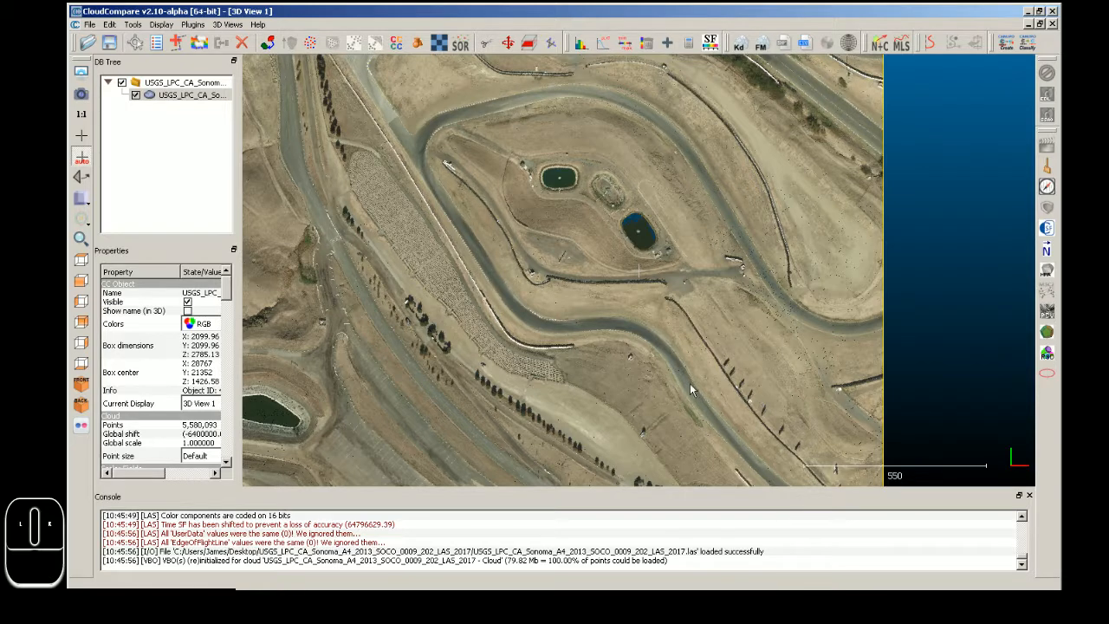
left_click(487, 45)
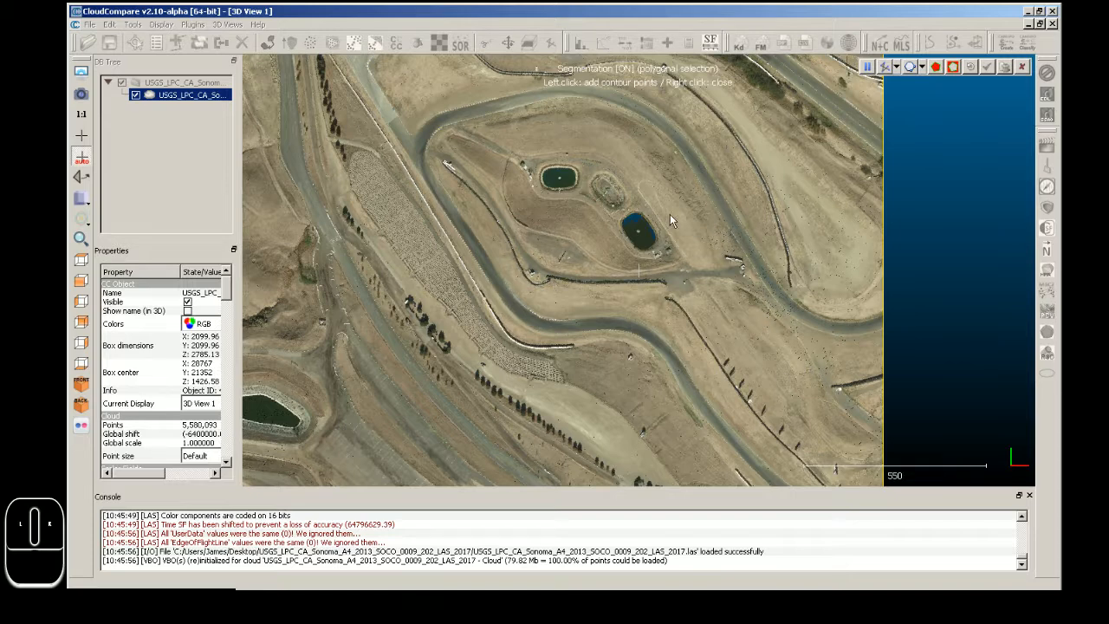
right_click(622, 201)
left_click(1021, 67)
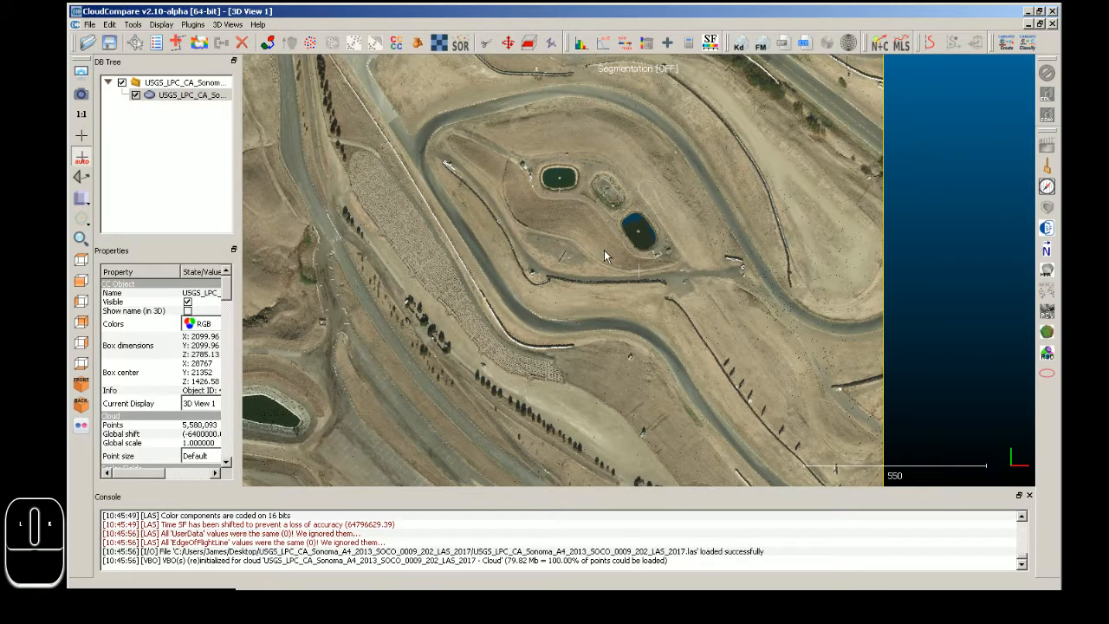
- Hide the console to enlarge the 3D view and bring the track's southeastern bend at the tile border into view
left_click(1029, 496)
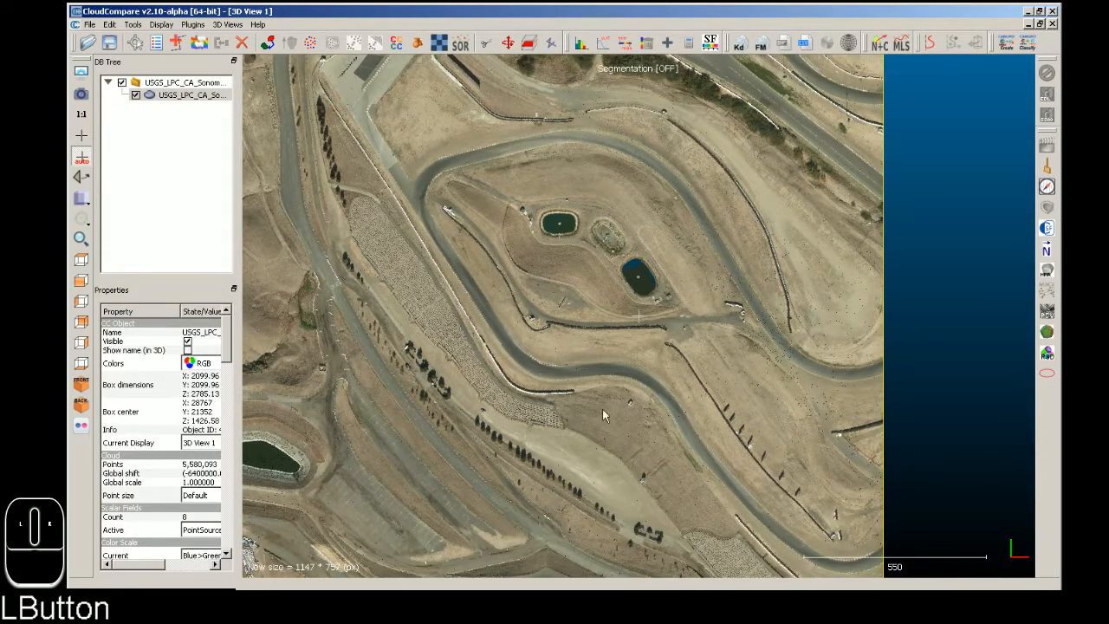
right_click_drag(673, 420, 534, 353)
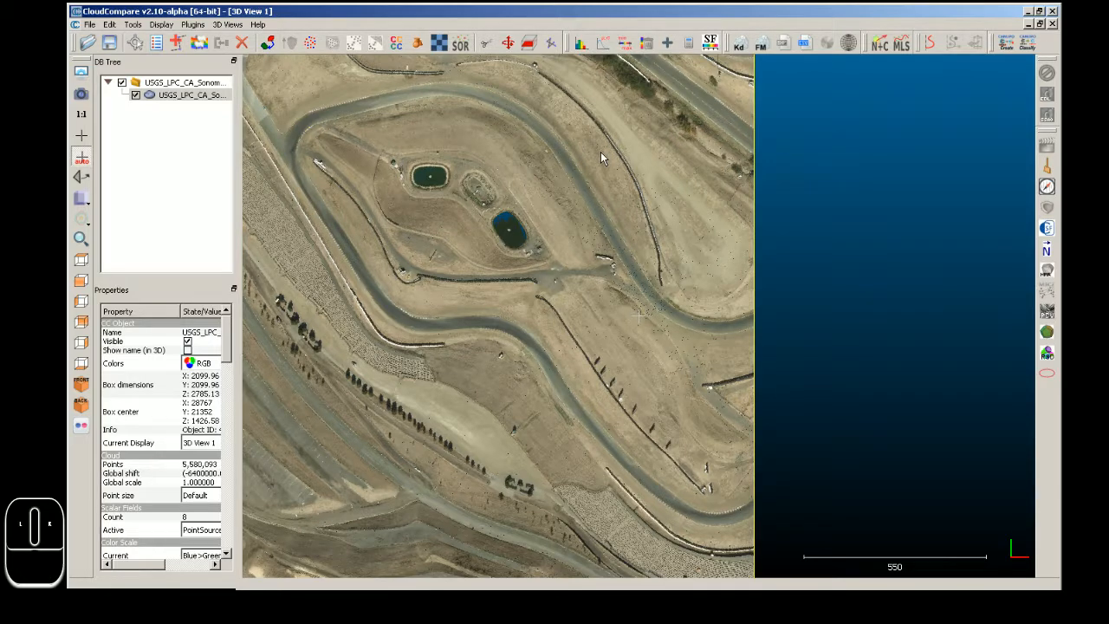
left_click(490, 41)
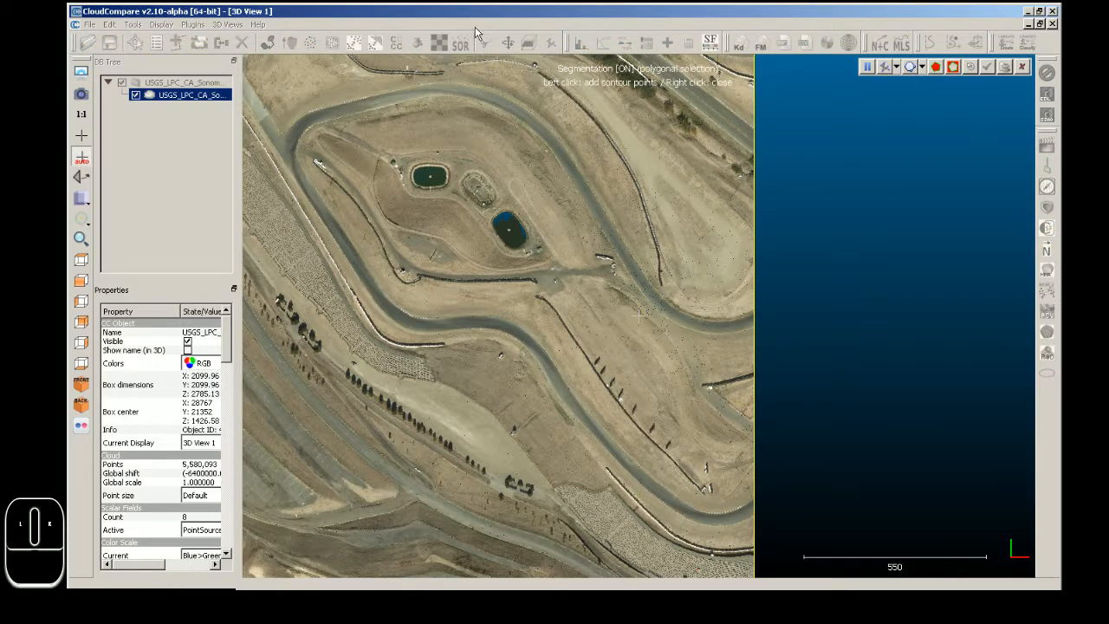
left_click(1019, 68)
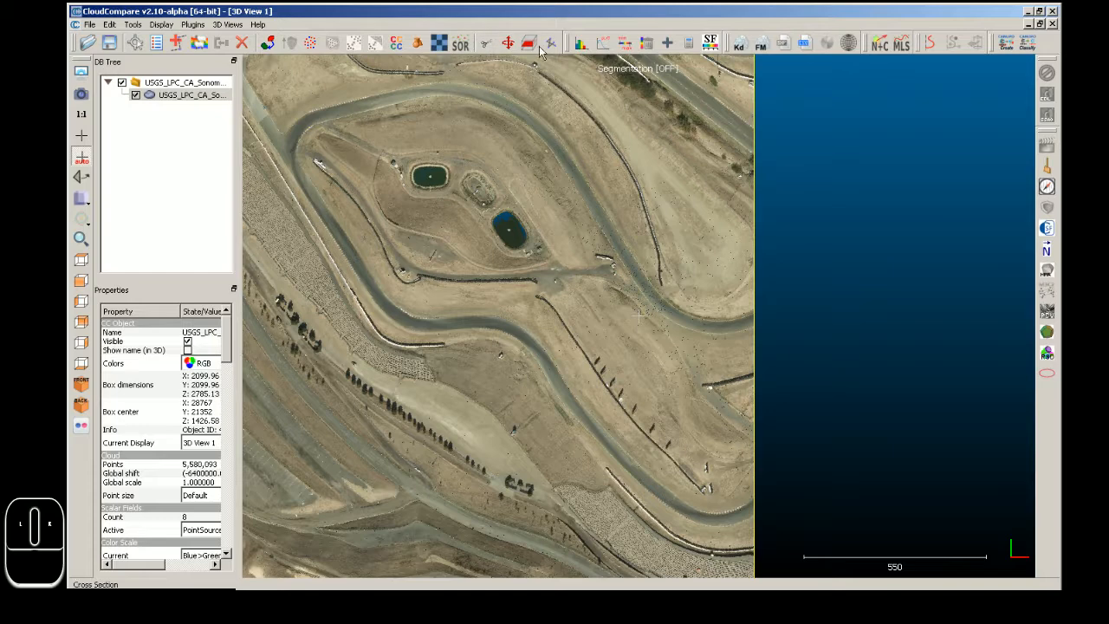
- Start a polygonal segmentation of the cloud and trace the outer edge of the track's southeastern bend from the tile border westward
left_click(484, 45)
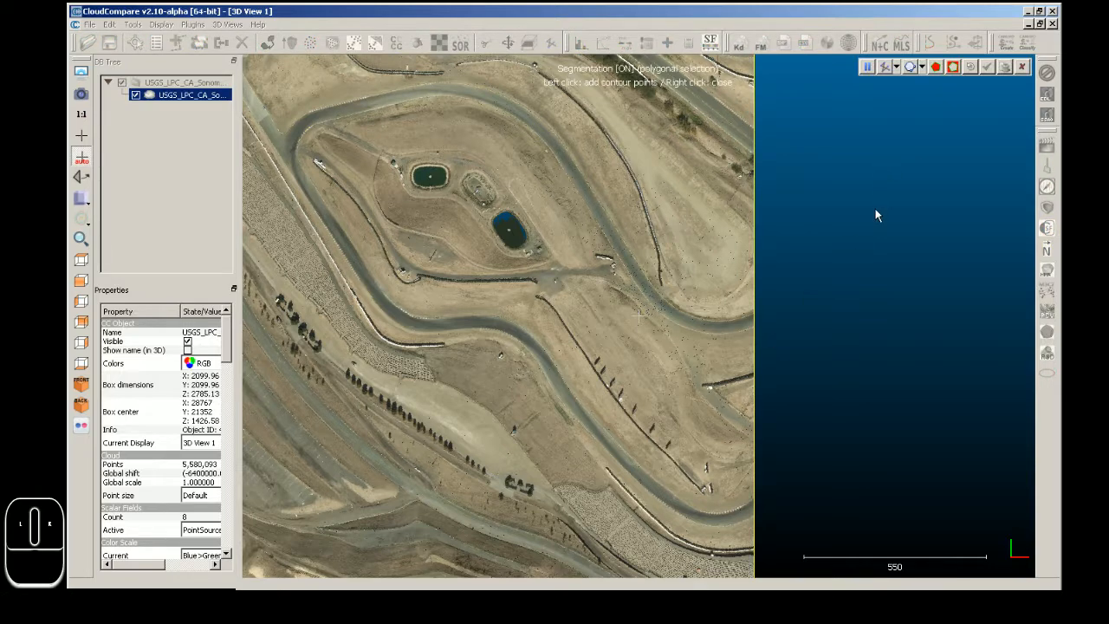
left_click(911, 68)
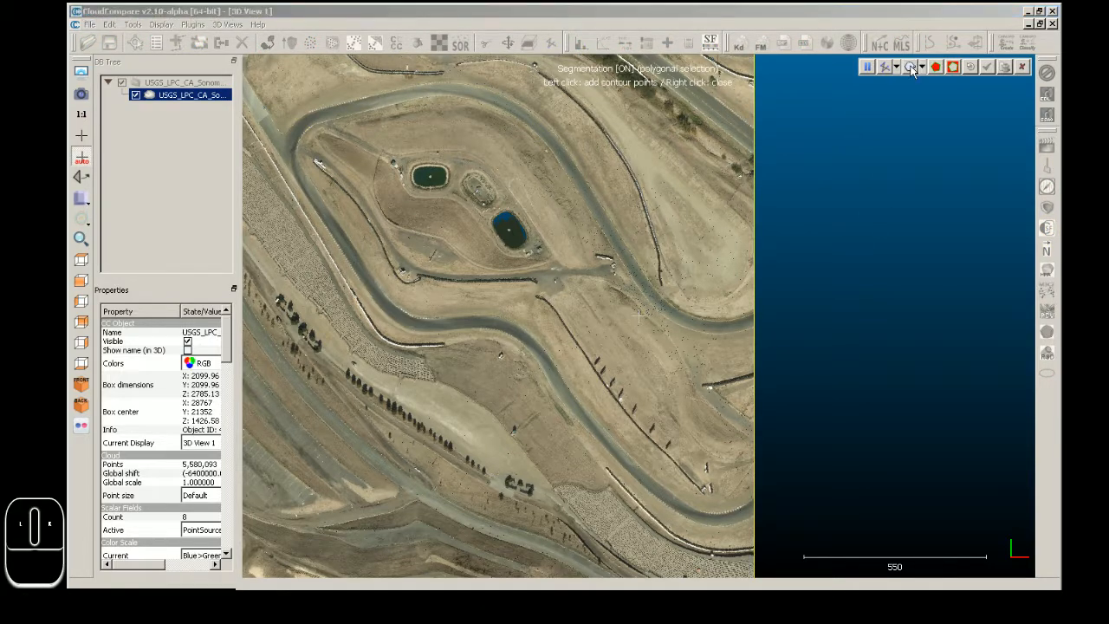
left_click(752, 518)
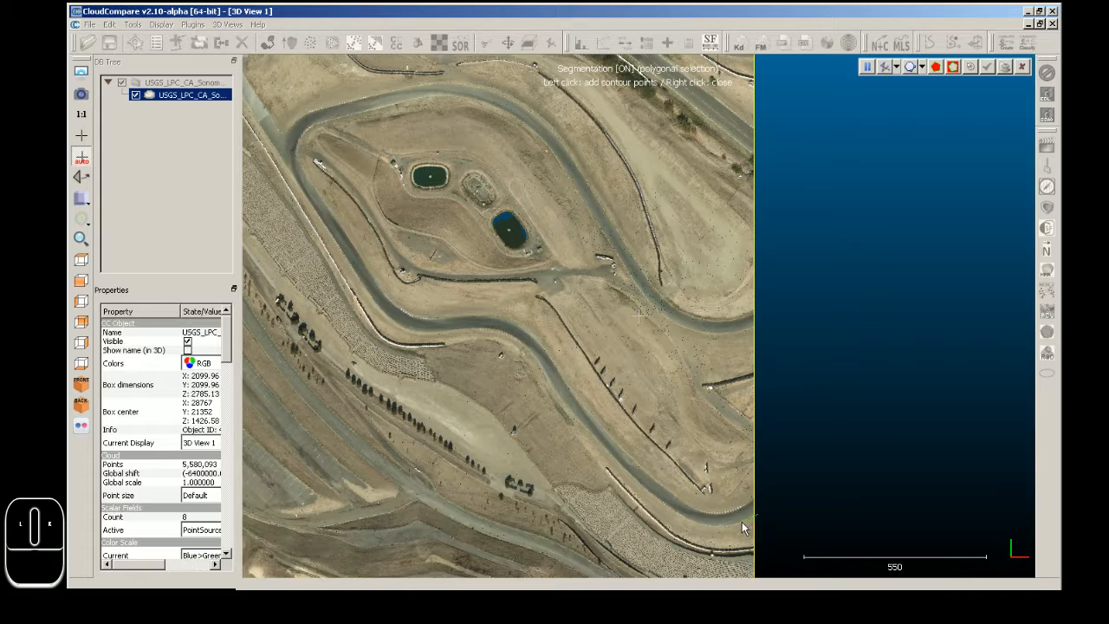
left_click(737, 525)
left_click(720, 534)
left_click(696, 523)
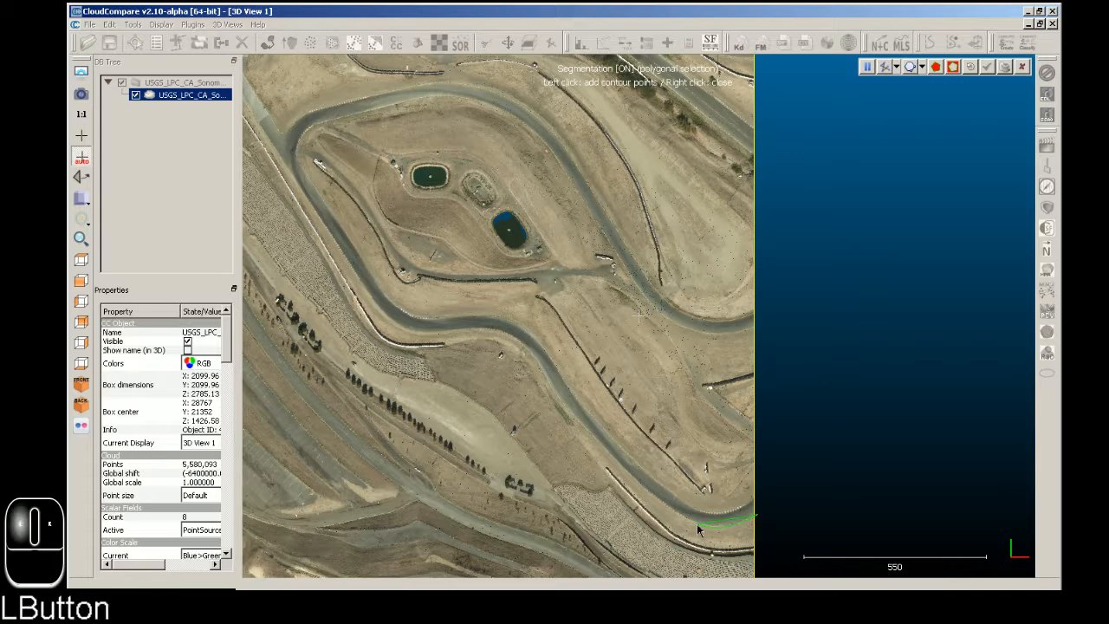
left_click(677, 514)
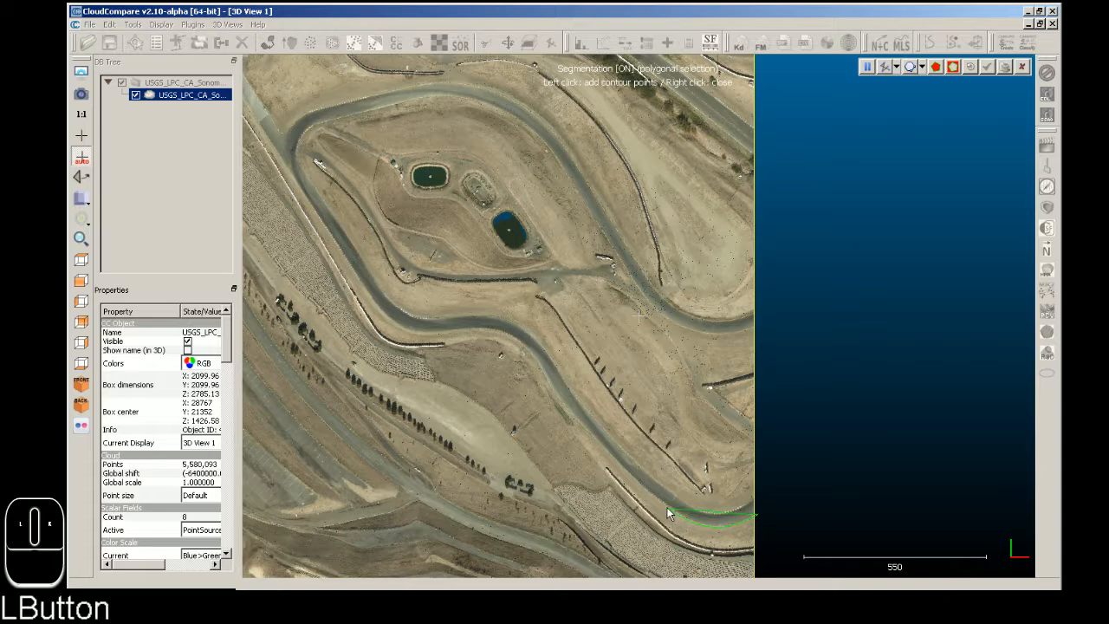
left_click(657, 498)
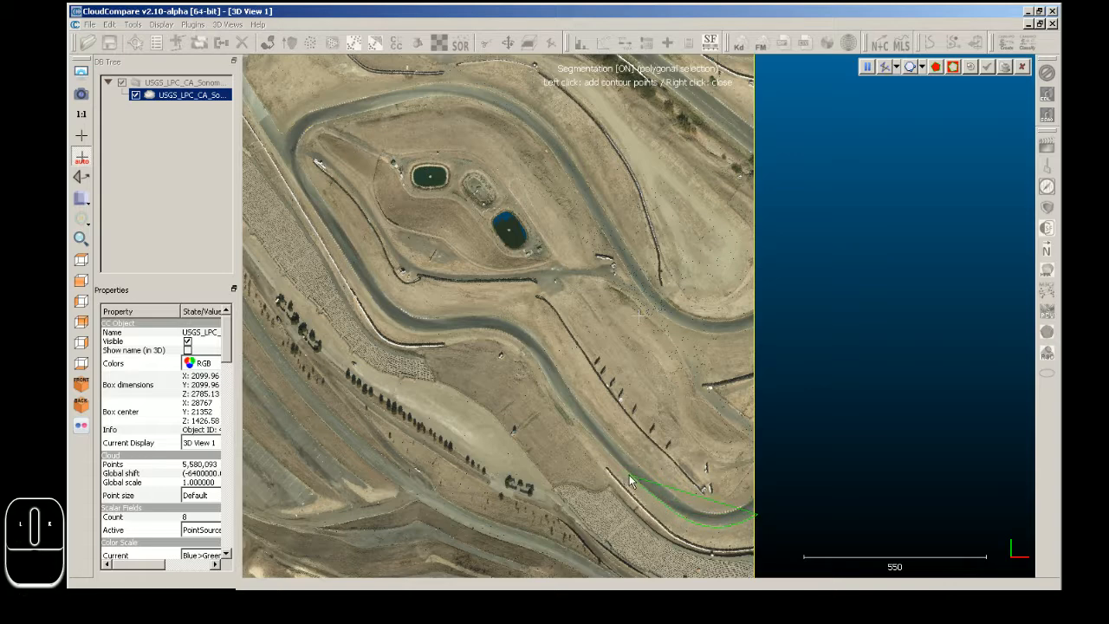
- Continue the contour along the track's outer edge up the diagonal stretch to the curve south of the ponds
left_click(623, 472)
left_click(604, 448)
left_click(574, 418)
left_click(556, 393)
left_click(541, 362)
left_click(519, 341)
left_click(496, 330)
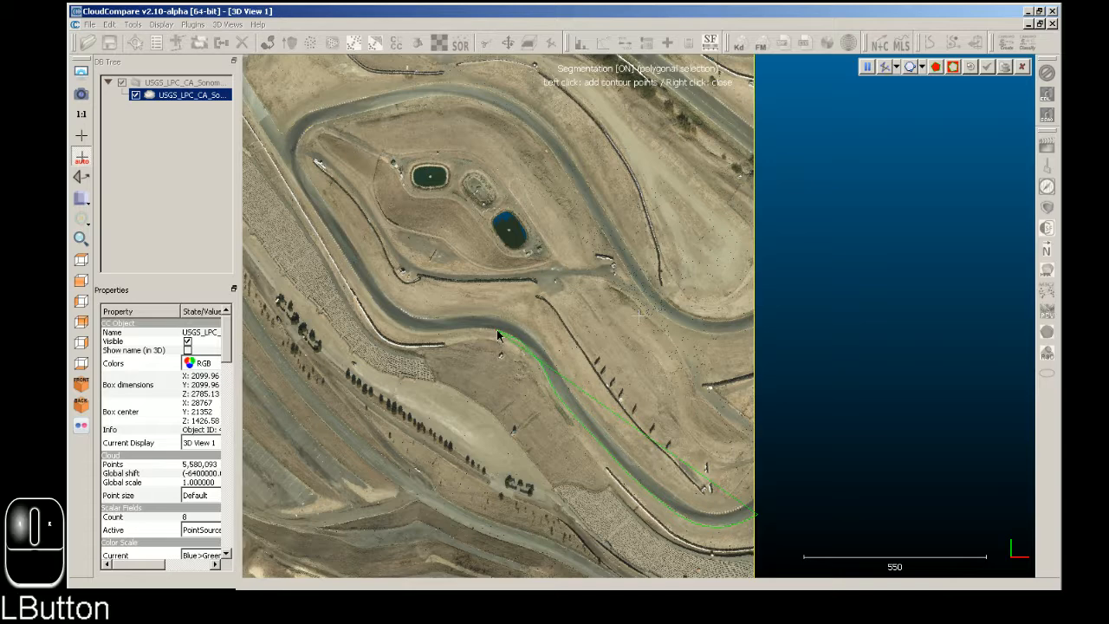
- Extend the contour around the southwestern curve and up the track's western side to the northwest corner
left_click(467, 330)
left_click(439, 332)
left_click(422, 334)
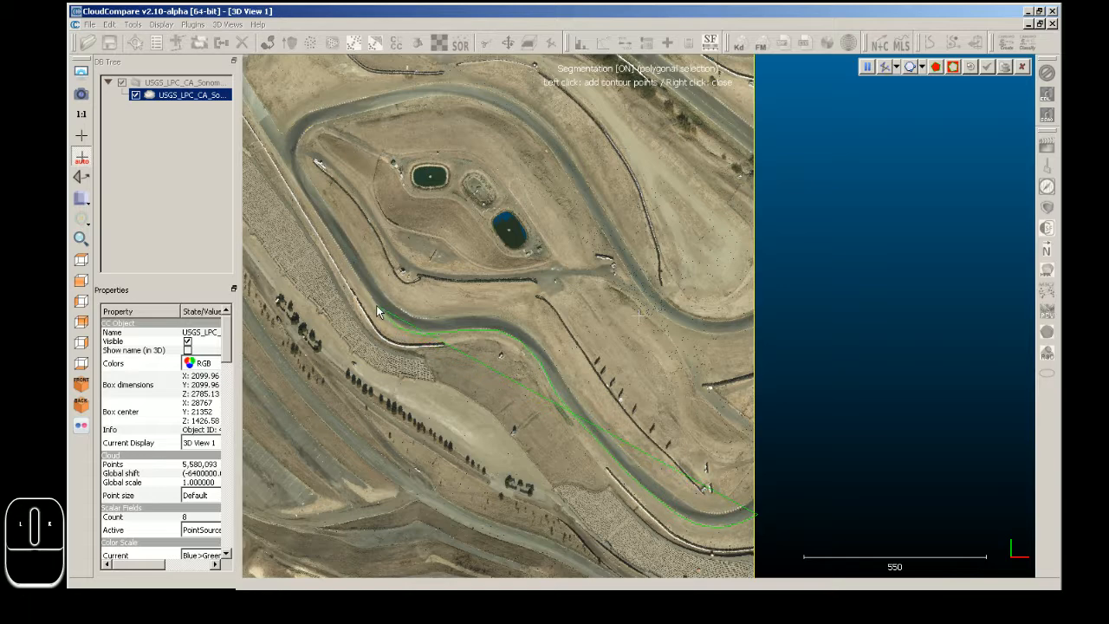
left_click(376, 304)
left_click(338, 250)
left_click(296, 184)
left_click(292, 118)
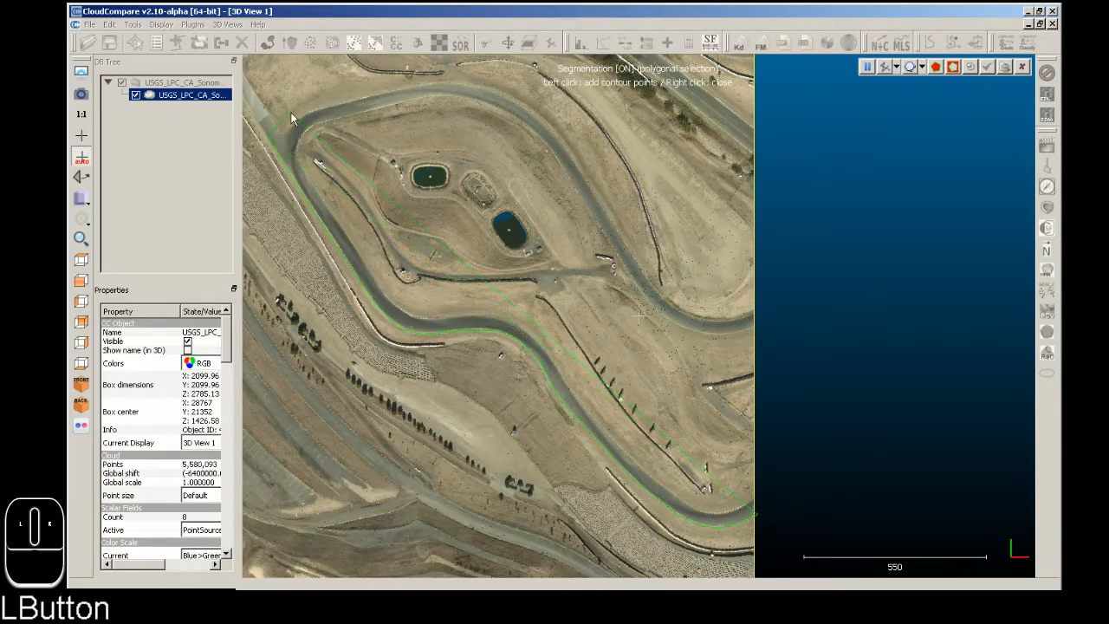
- Extend the contour along the outer edge of the track's northern stretch to the northeast curve
left_click(311, 110)
left_click(346, 100)
left_click(403, 84)
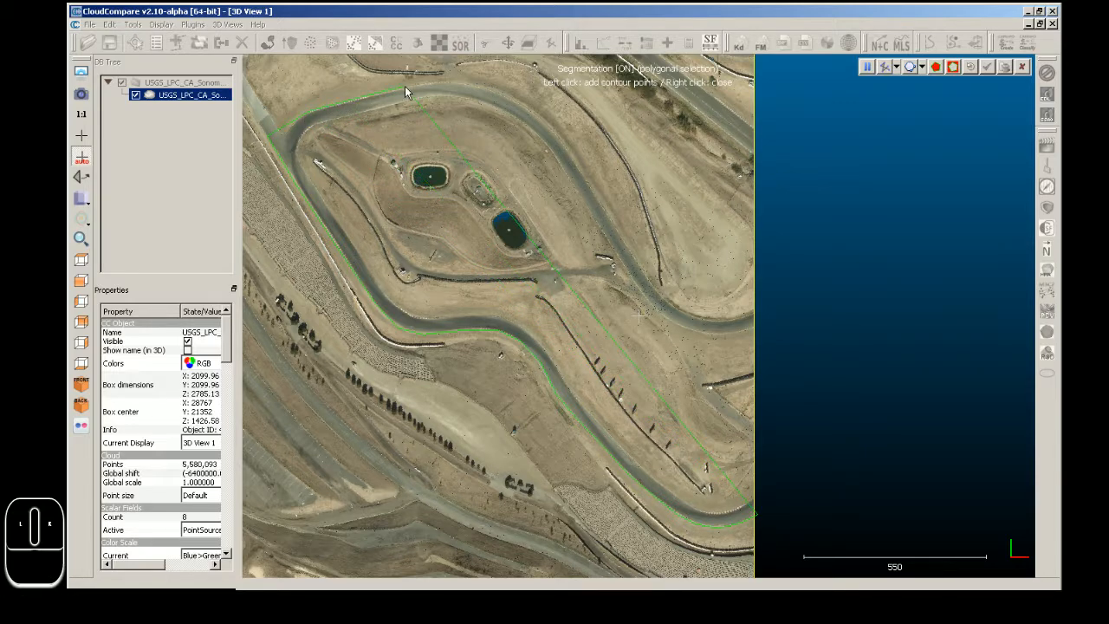
left_click(469, 82)
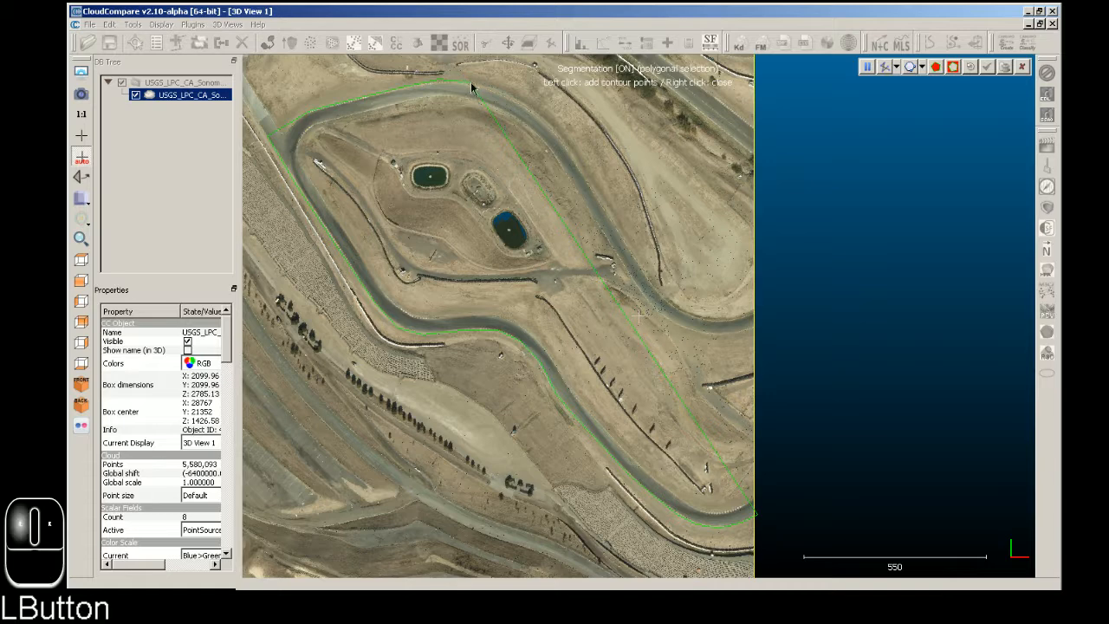
left_click(536, 114)
- Trace the track's outer edge down the eastern side of the loop to the bend near the tile border
left_click(565, 147)
left_click(595, 192)
left_click(617, 232)
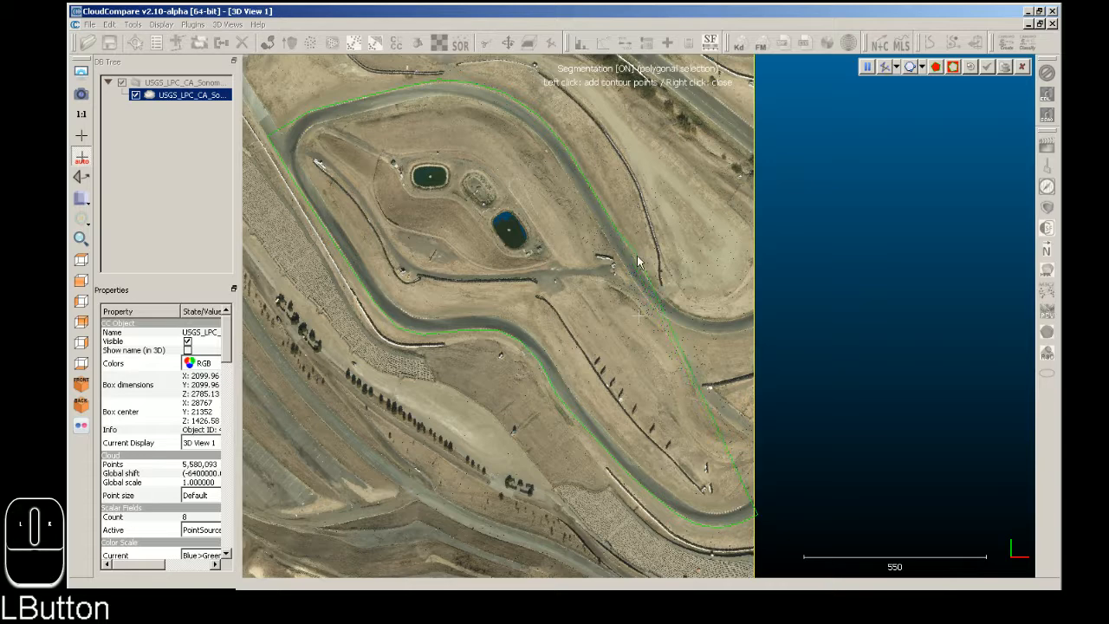
left_click(654, 280)
left_click(676, 308)
left_click(697, 318)
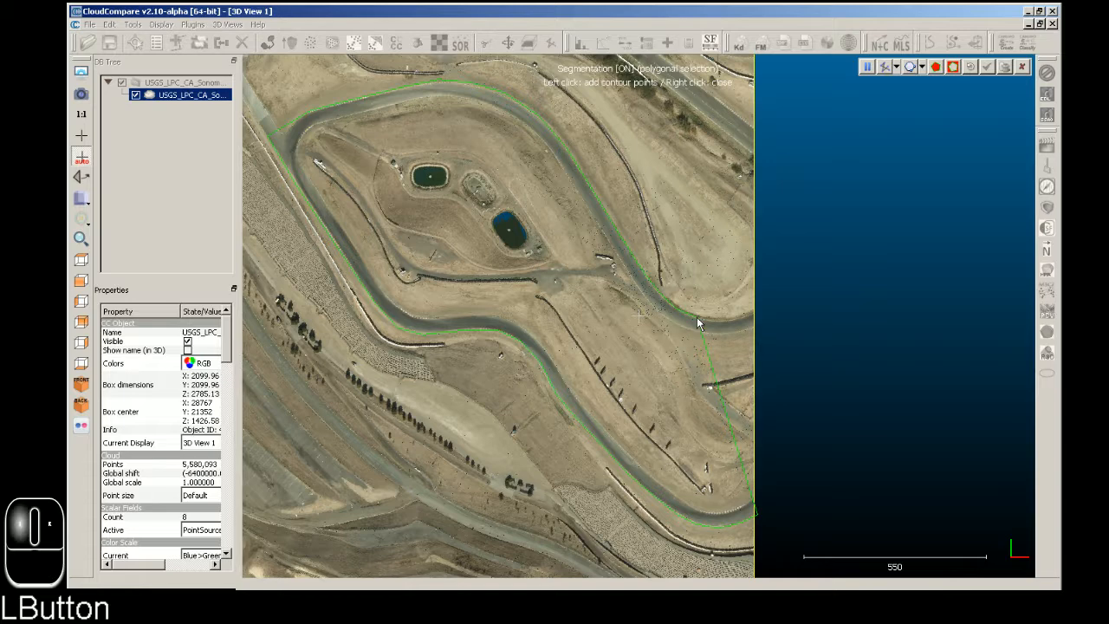
- Close the polygon beyond the tile's eastern border and segment in the enclosed points as a separate cloud
left_click(765, 306)
left_click(839, 458)
right_click(839, 458)
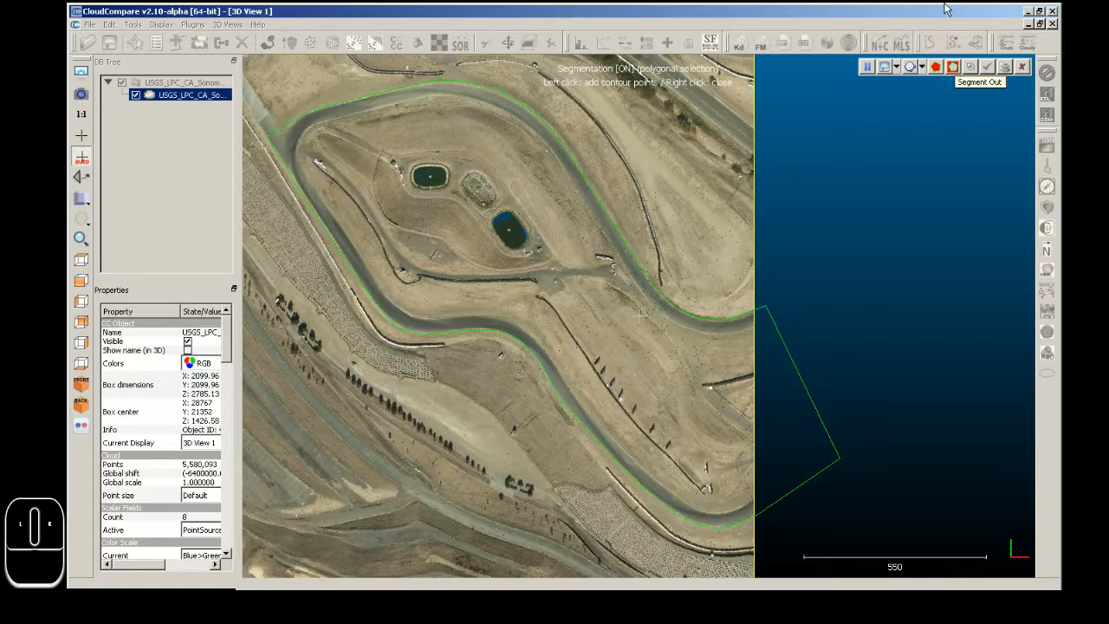
left_click(936, 68)
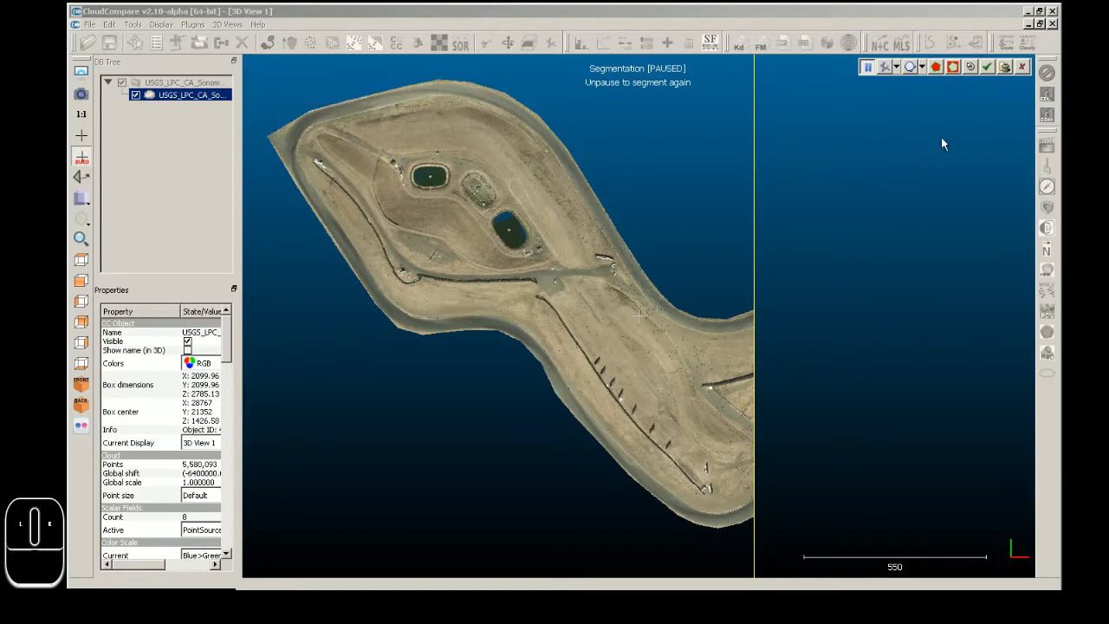
left_click(988, 70)
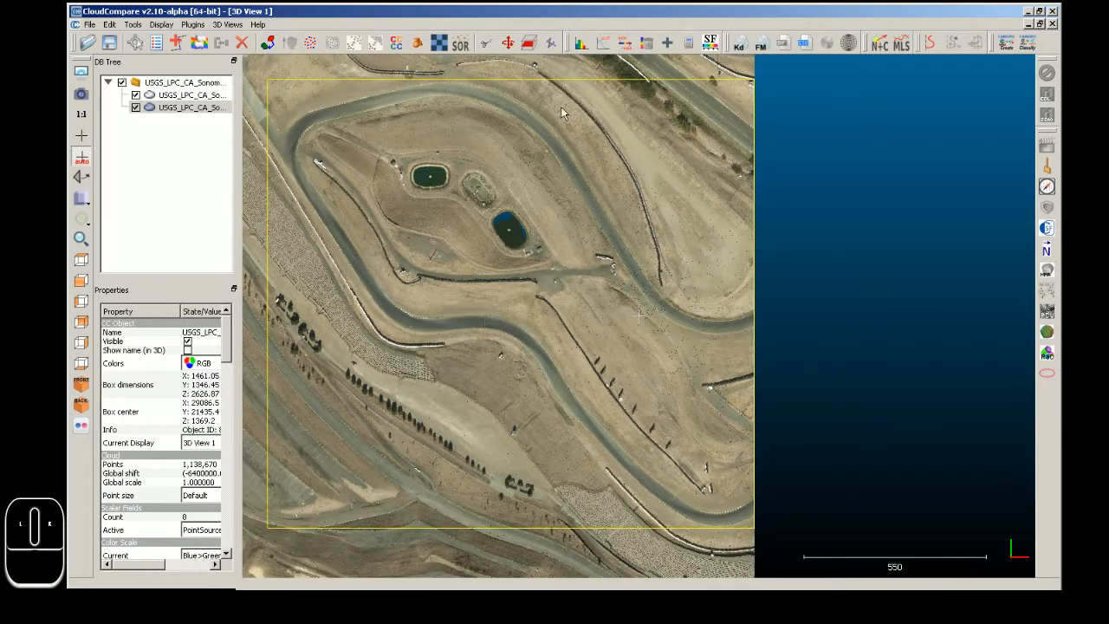
- Check the segmented track cloud by toggling its visibility, and hide the cloud of remaining terrain points
left_click(135, 107)
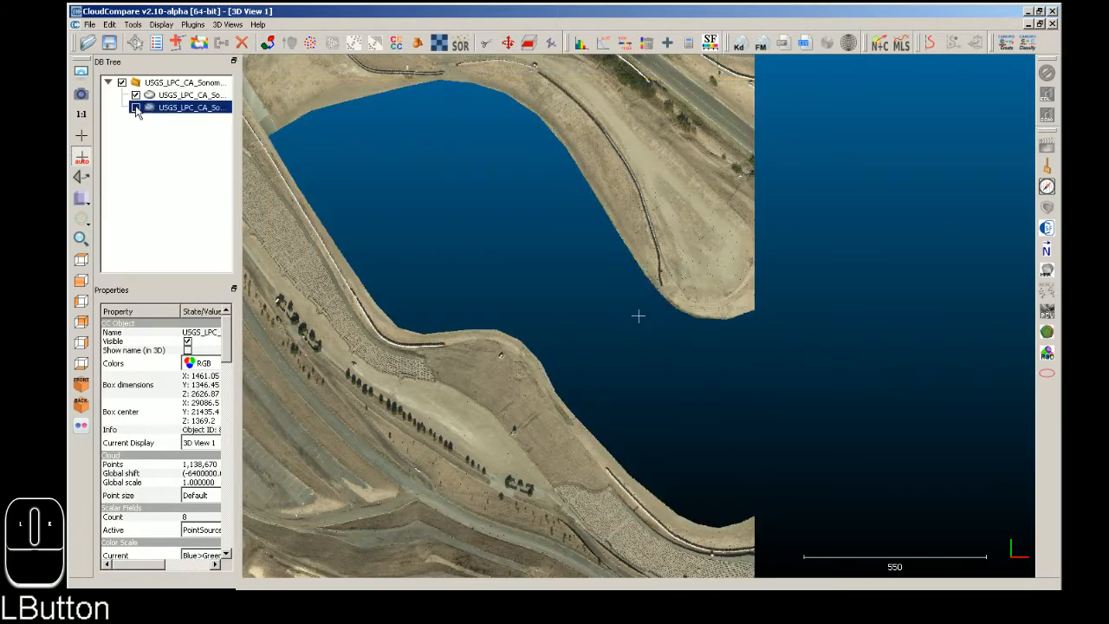
left_click(135, 108)
left_click(190, 95)
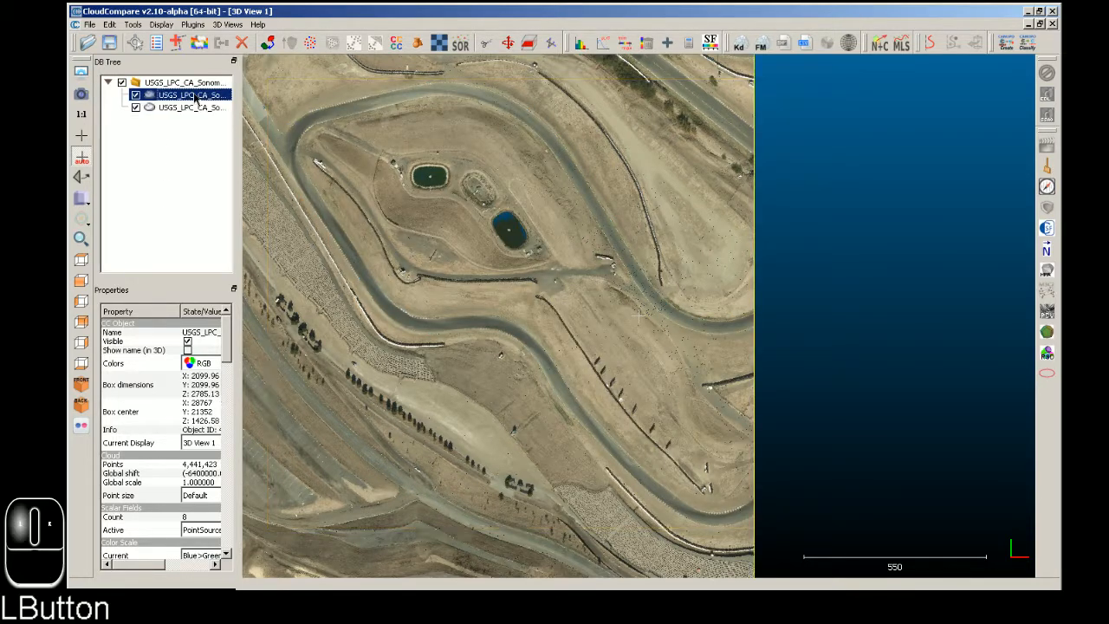
left_click(135, 94)
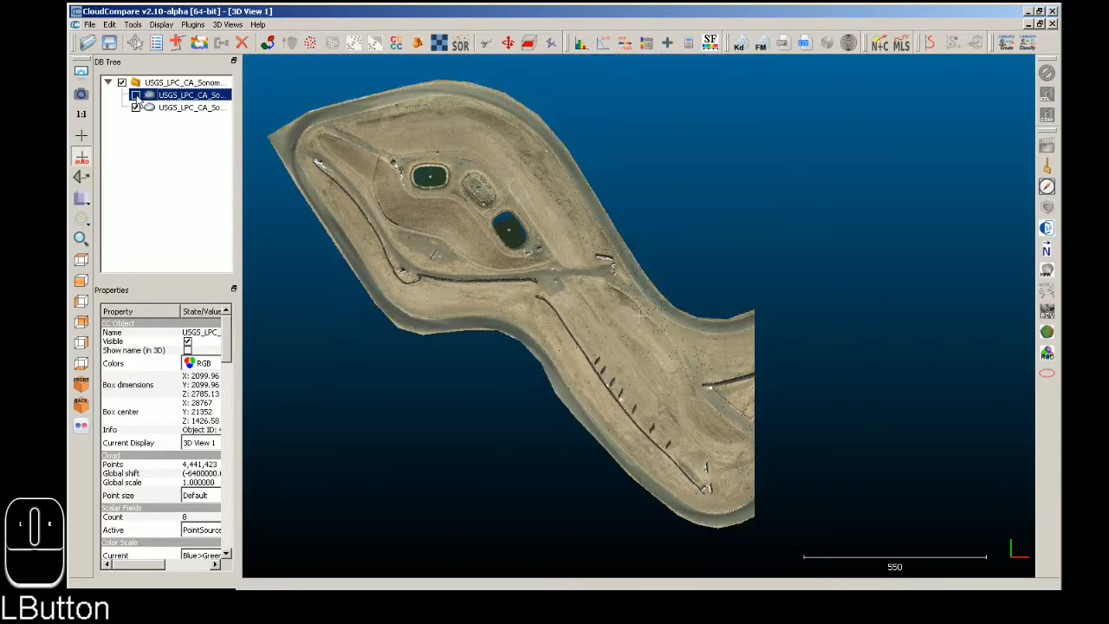
- Toggle the visibility of the full point cloud and the cropped track cloud to compare their extents
left_click(135, 94)
left_click(136, 94)
left_click(136, 94)
left_click(136, 95)
left_click(136, 95)
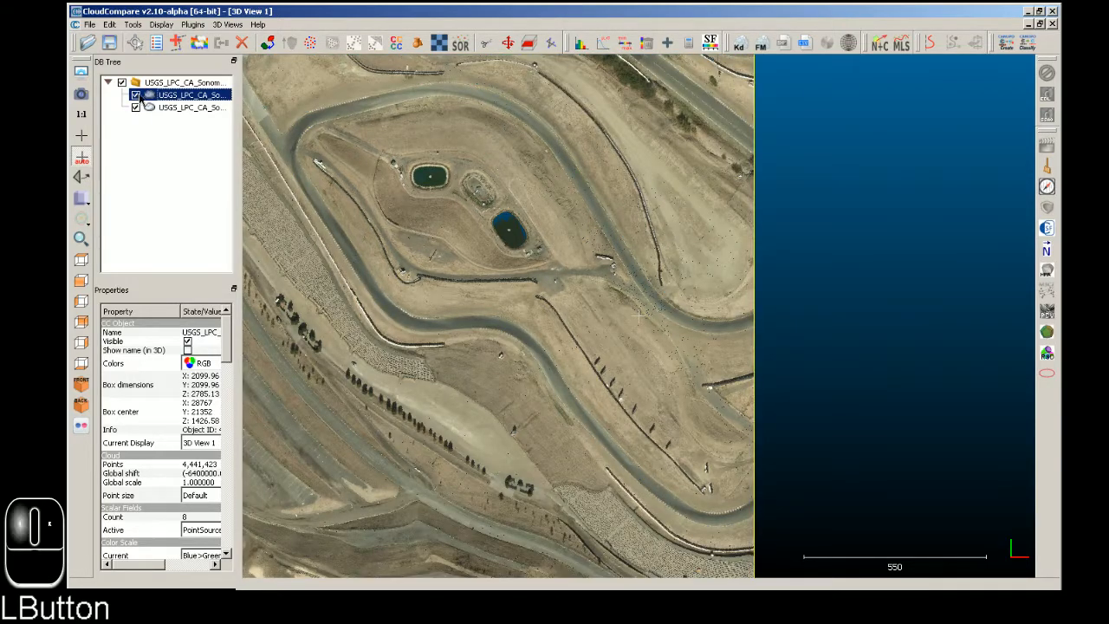
left_click(136, 96)
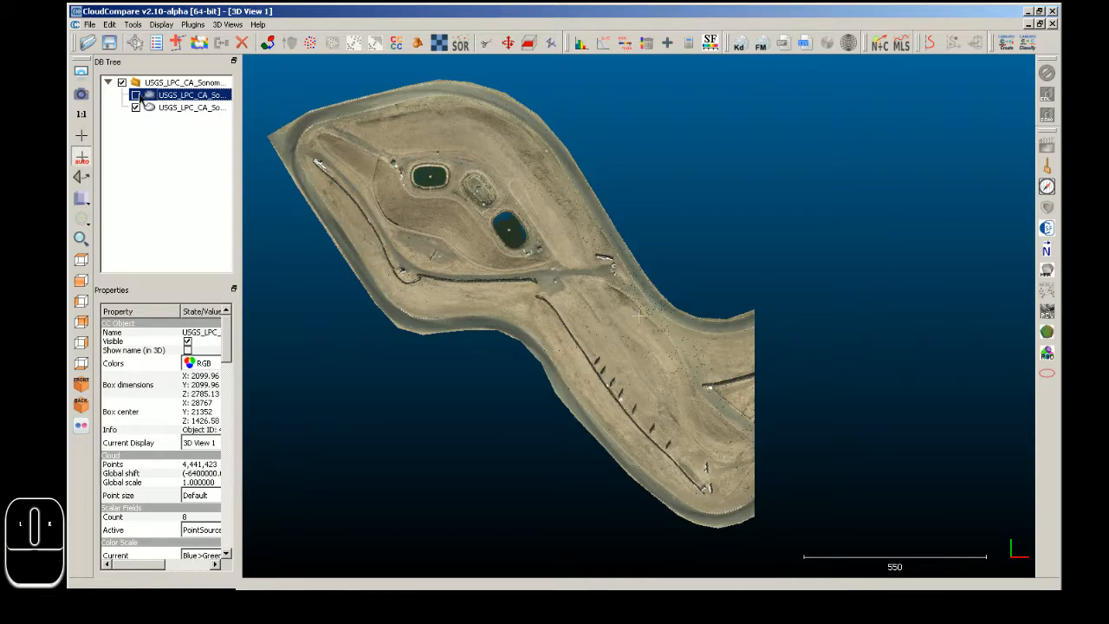
left_click(136, 95)
left_click(136, 109)
left_click(136, 108)
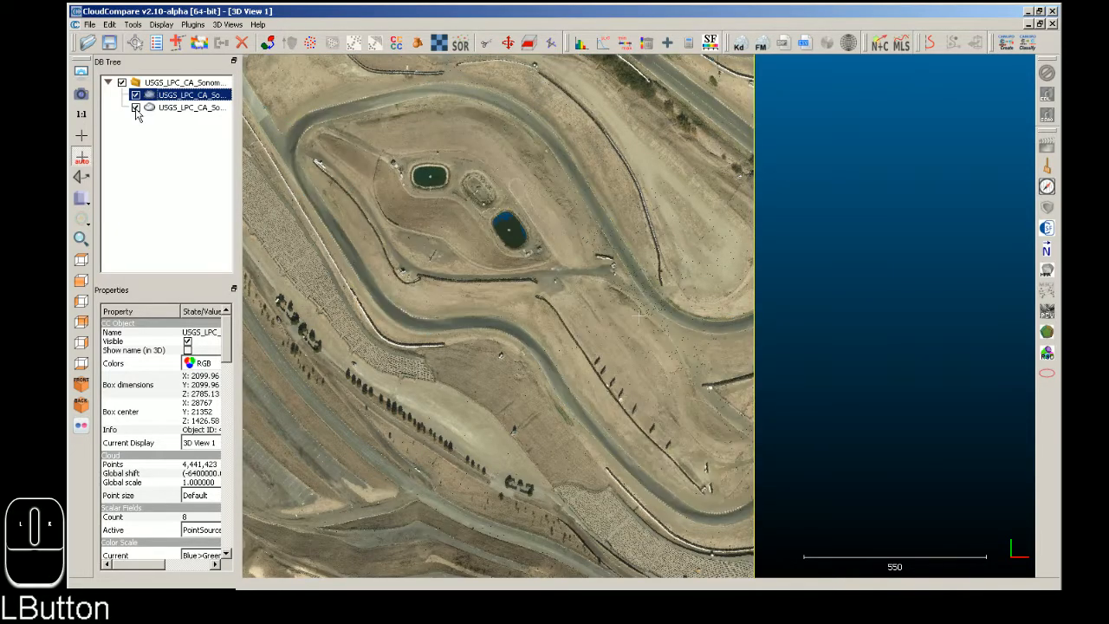
left_click(136, 96)
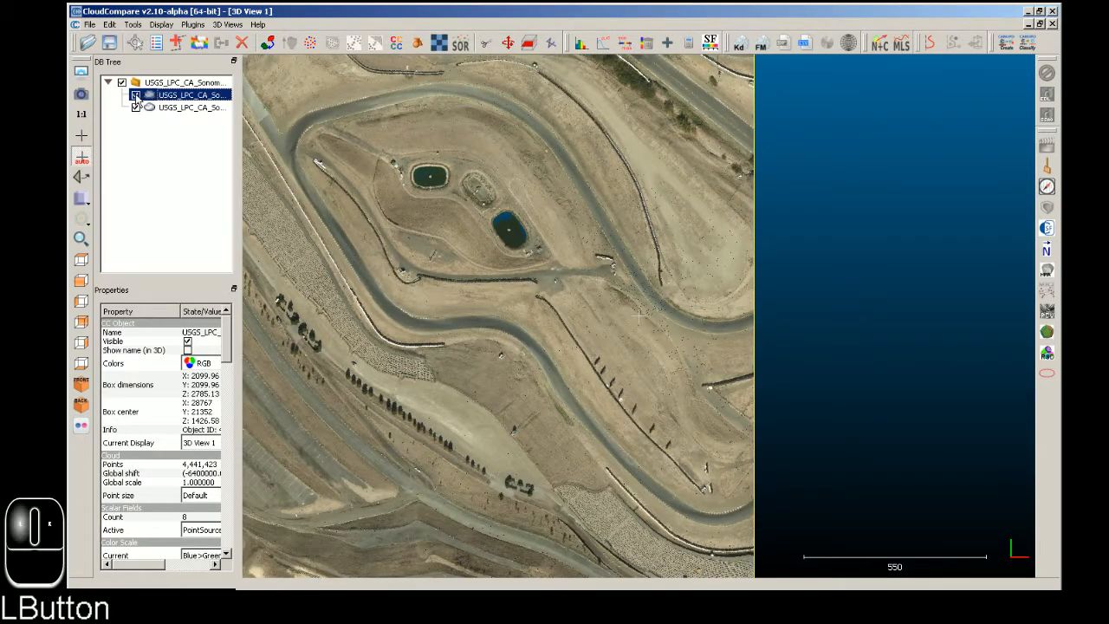
left_click(136, 95)
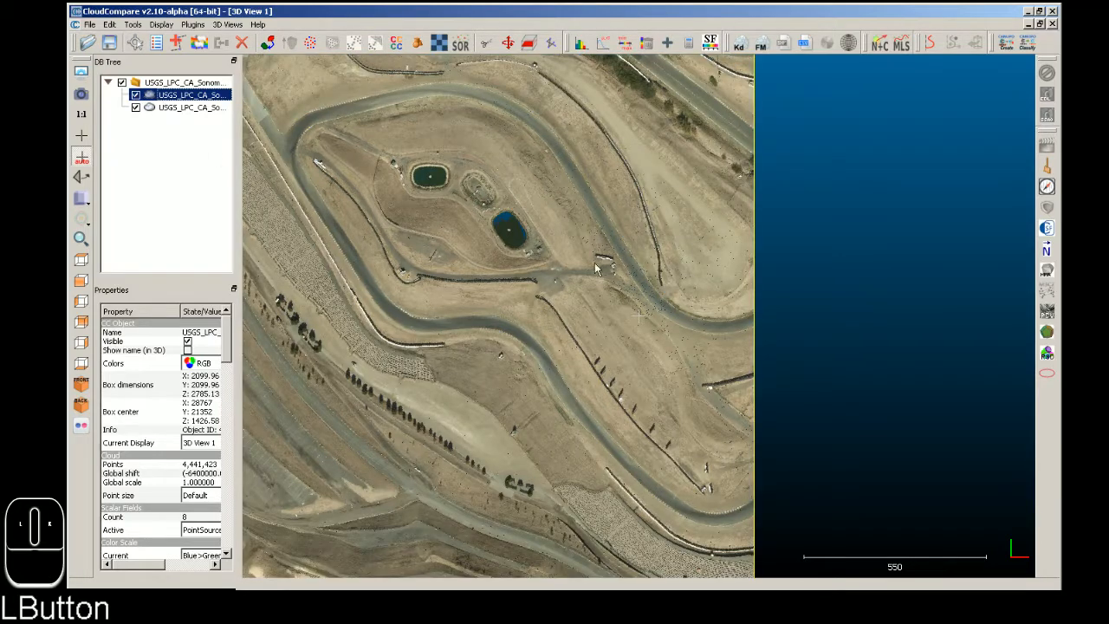
- Delete the full, uncropped point cloud from the project, keeping only the cropped race track section
left_click(182, 103)
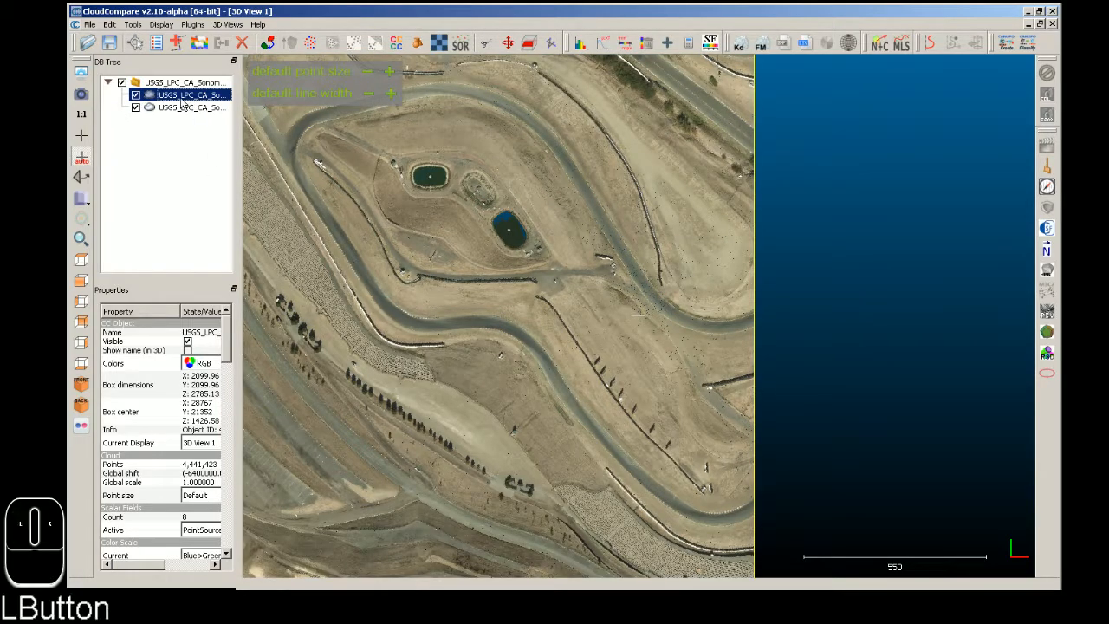
key("Delete")
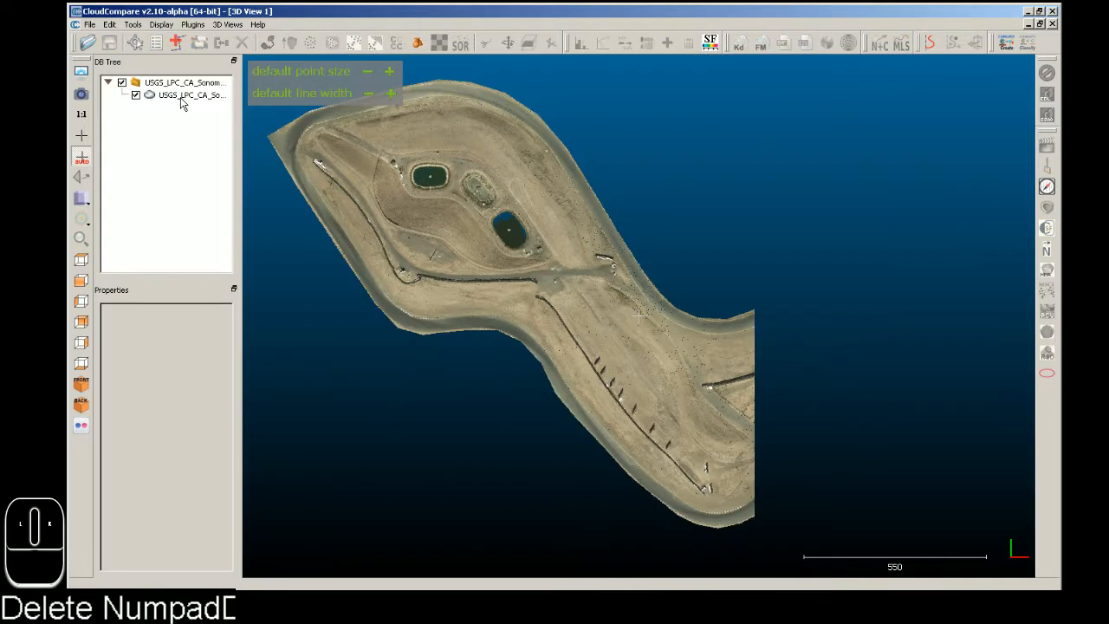
- Select the cropped track cloud and widen the area listing its properties so the full names and values are readable
left_click(179, 96)
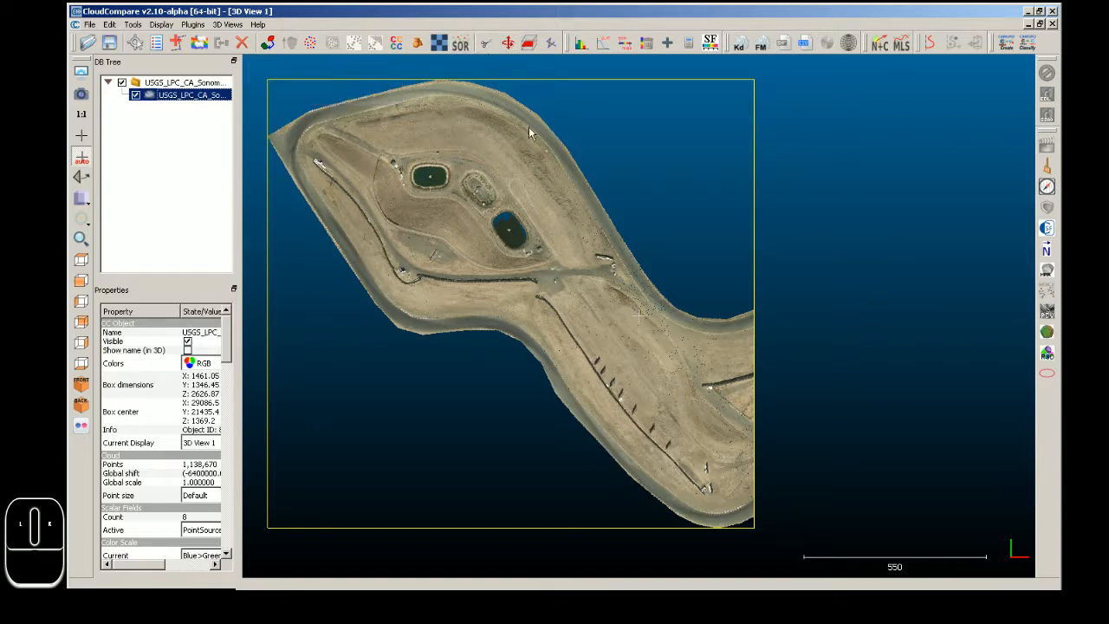
scroll(599, 342, "up", 1)
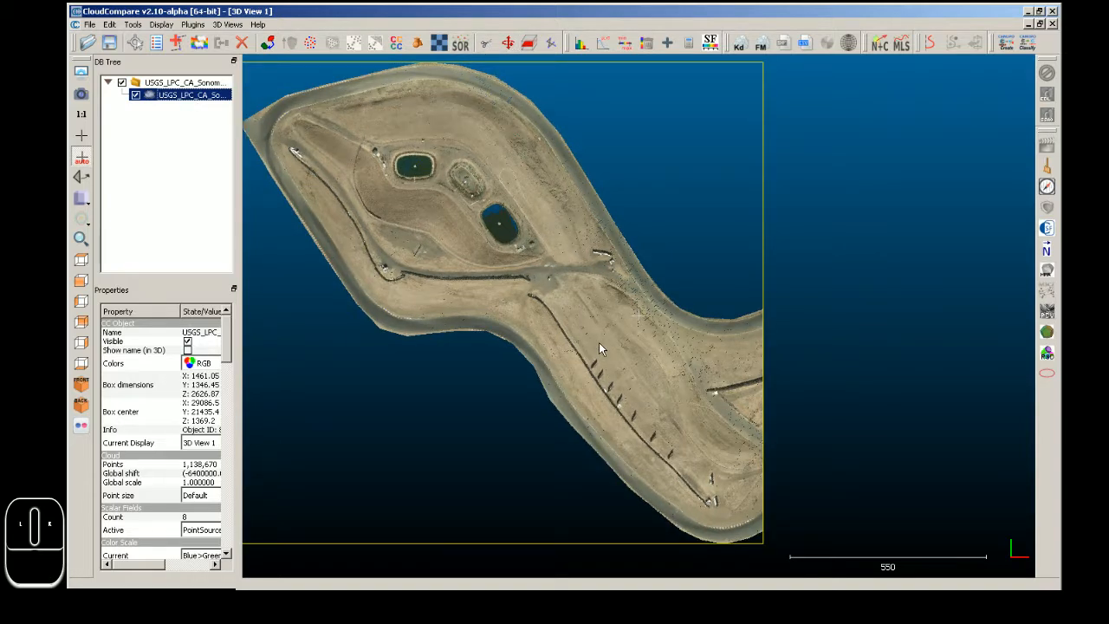
right_click_drag(598, 343, 564, 340)
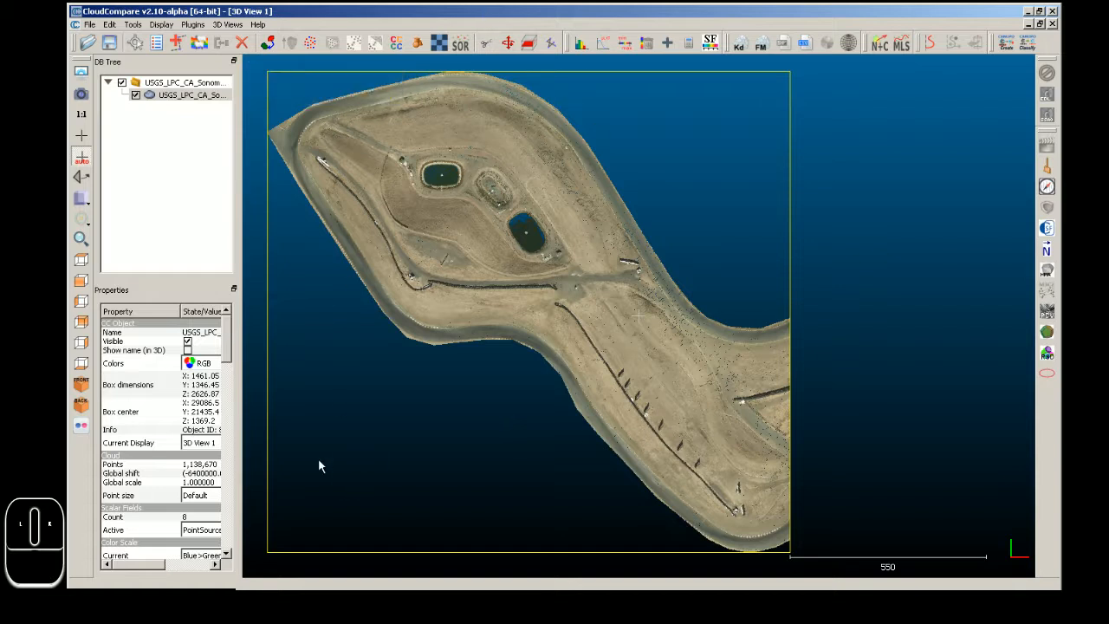
left_click_drag(239, 529, 385, 532)
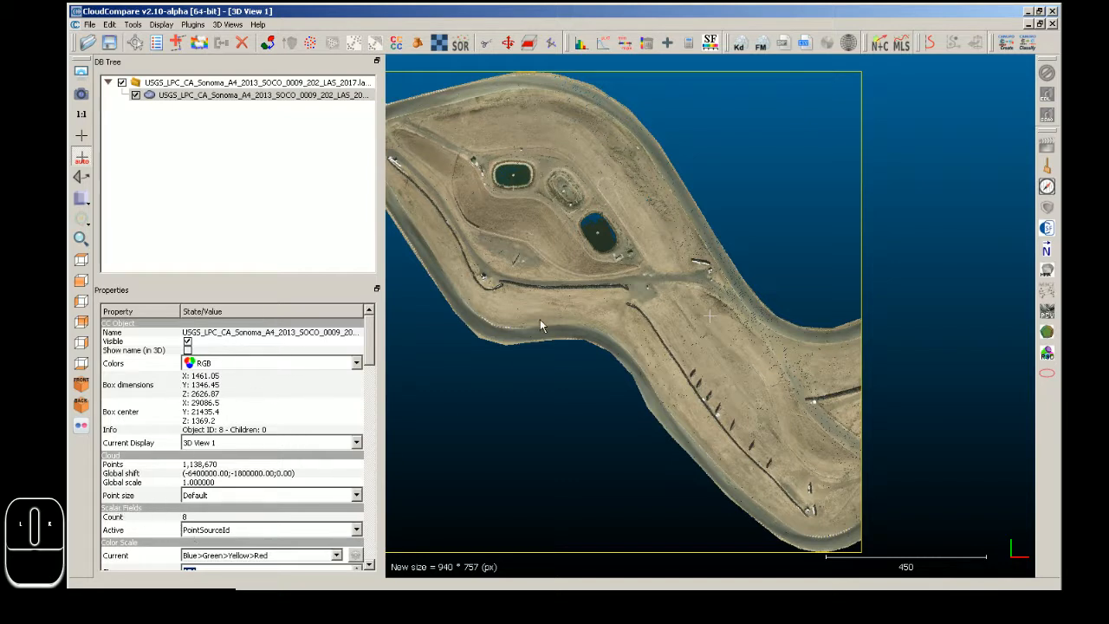
right_click_drag(582, 345, 638, 341)
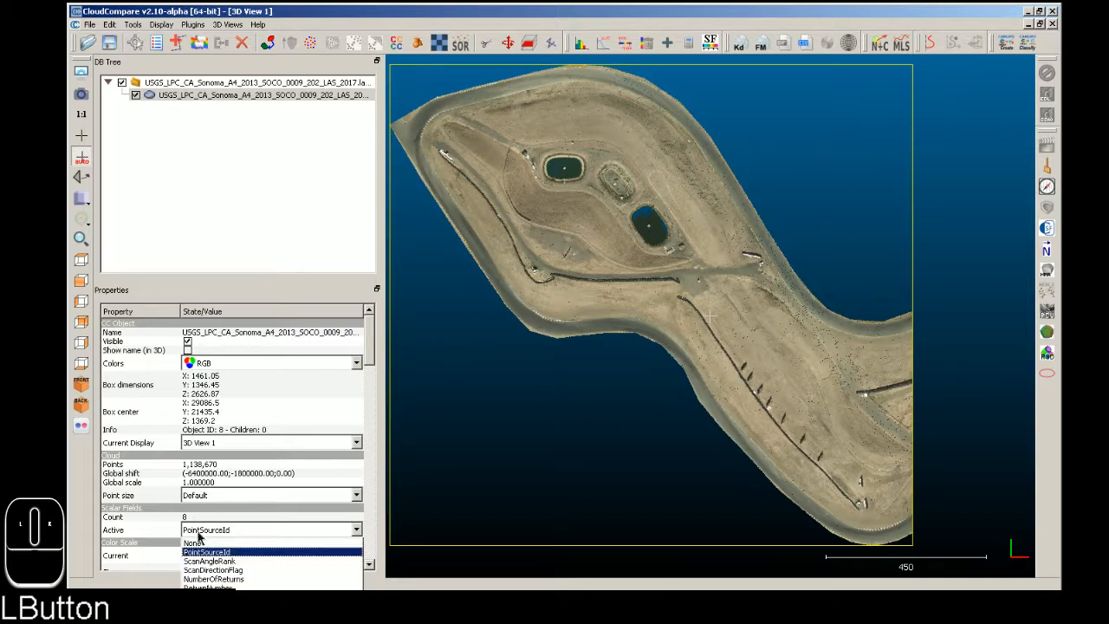
- Display the cropped cloud by its Classification, Intensity and PointSourceId scalar fields, returning to Intensity
left_click(199, 530)
left_click(217, 558)
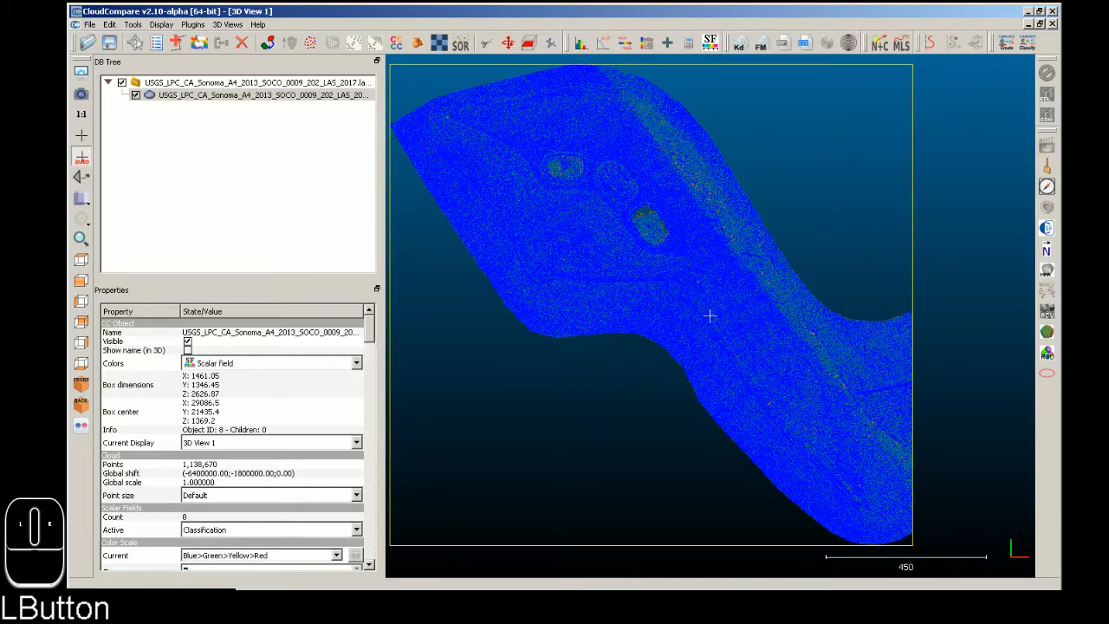
left_click(208, 532)
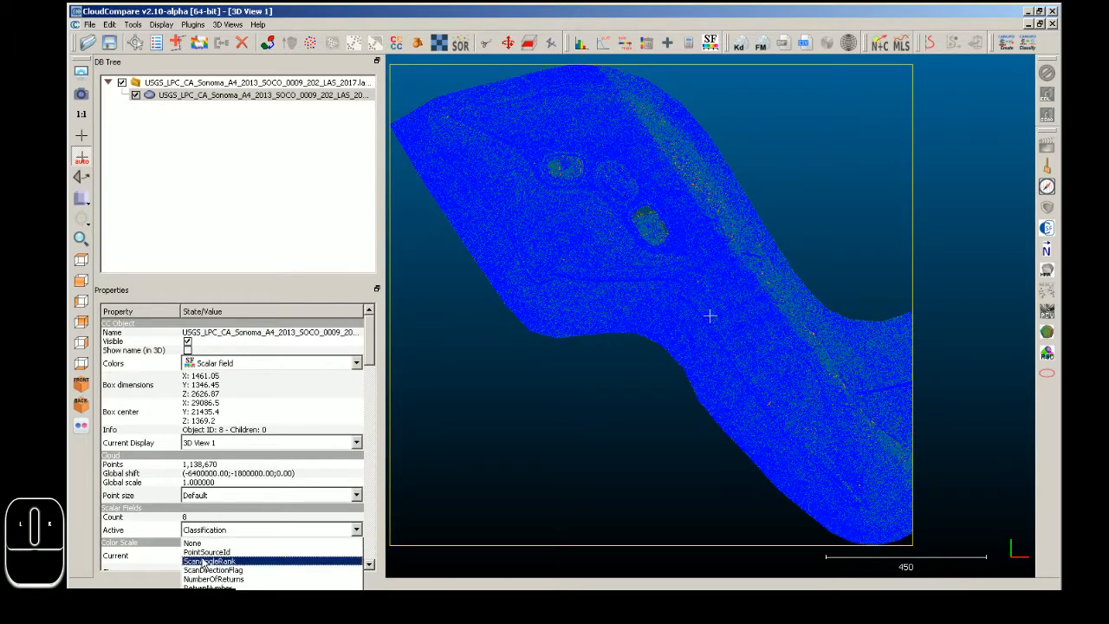
left_click(208, 606)
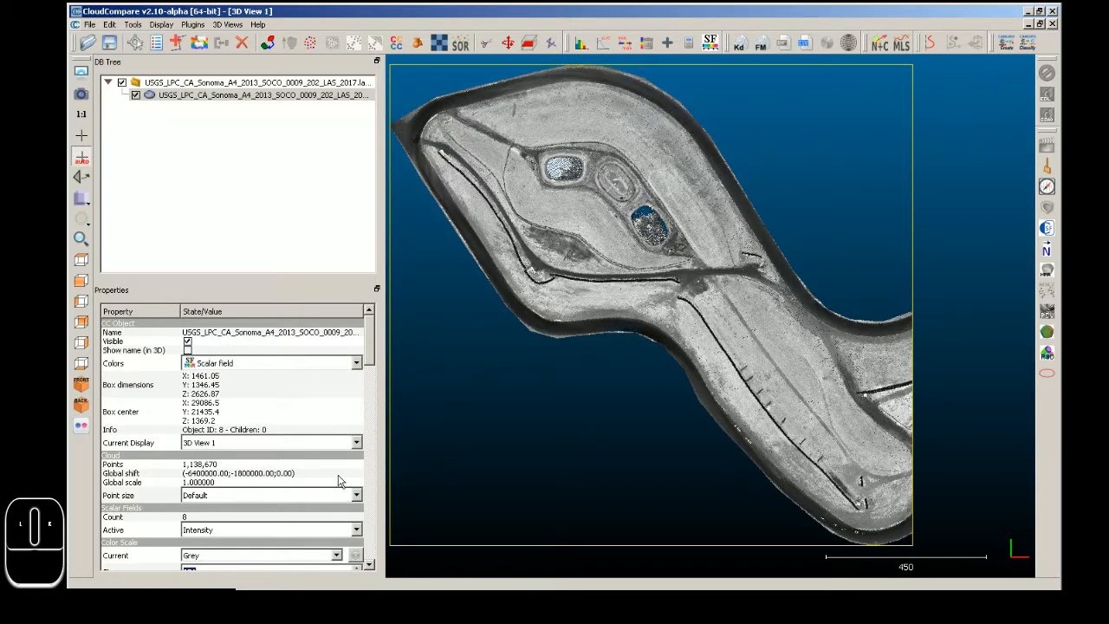
left_click(210, 531)
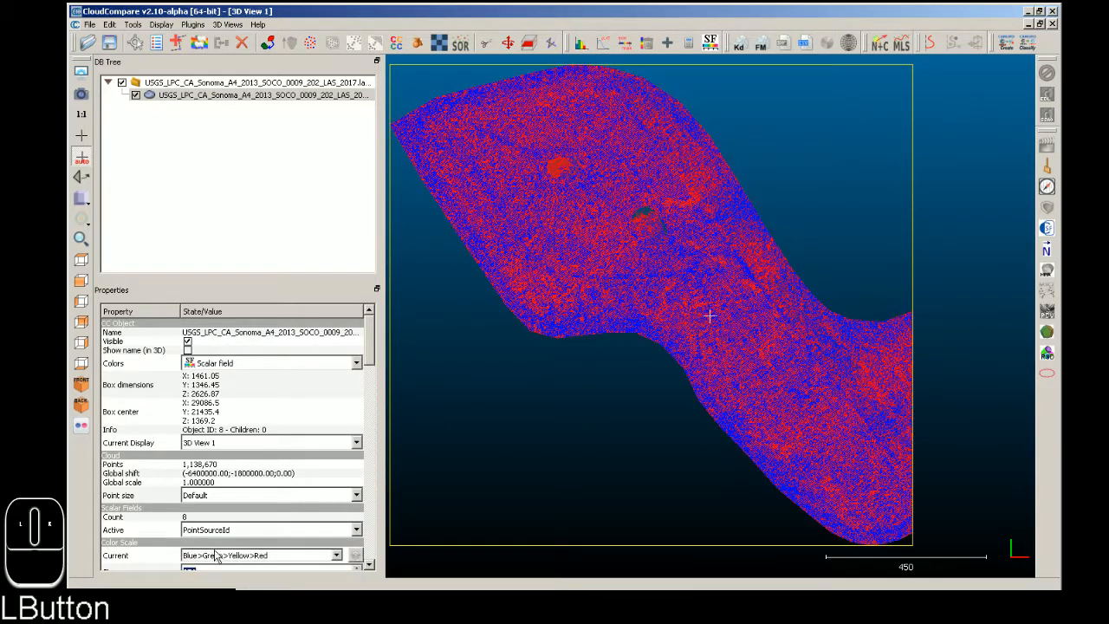
left_click(208, 552)
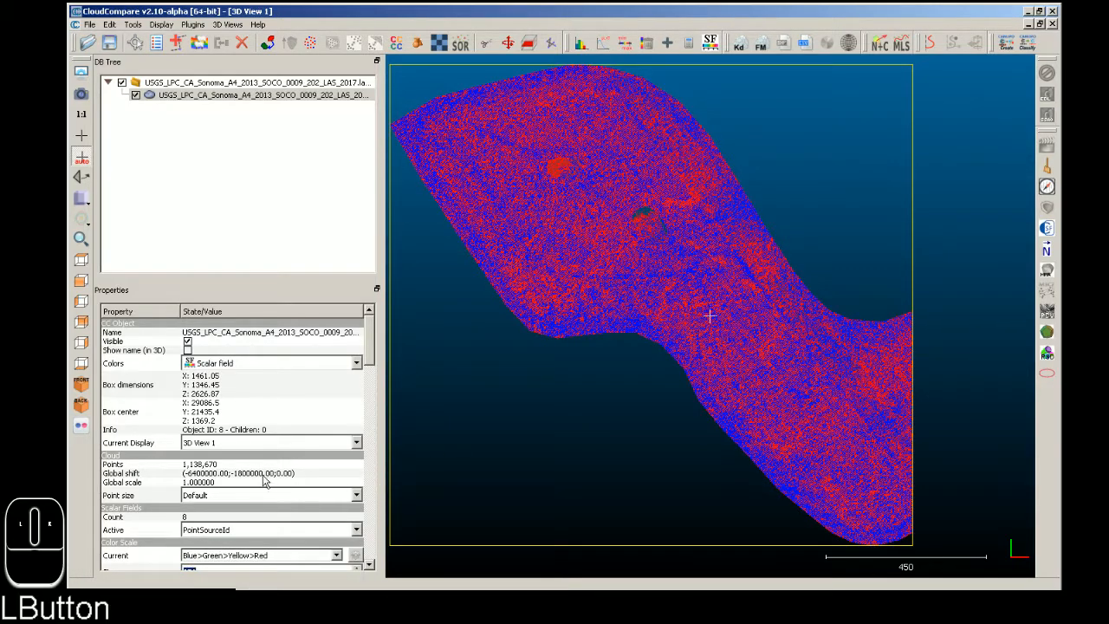
left_click(193, 532)
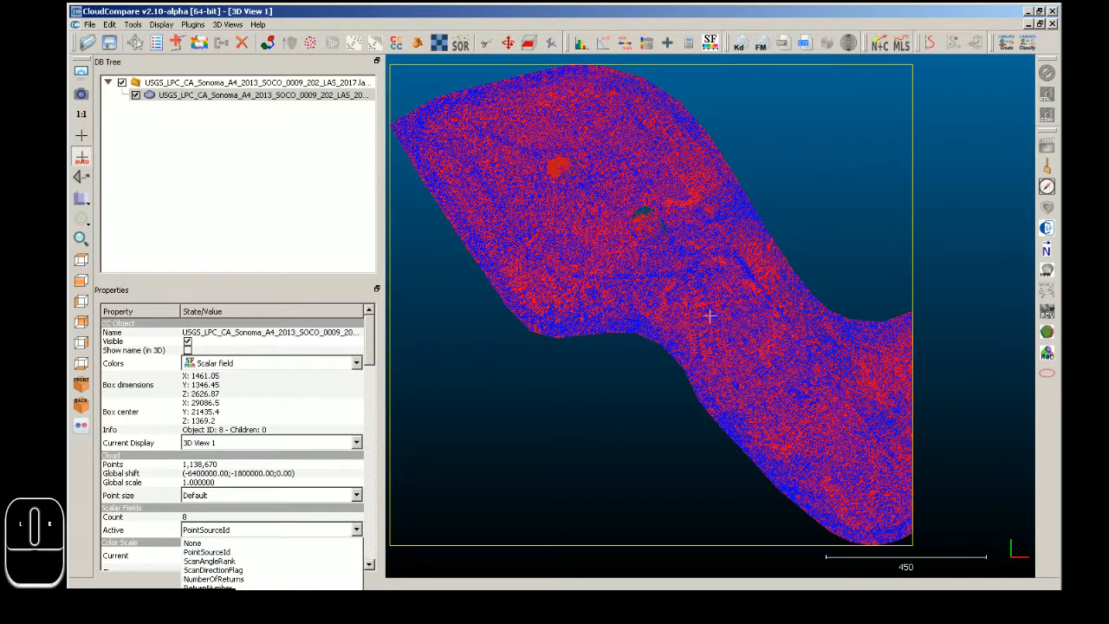
left_click(208, 549)
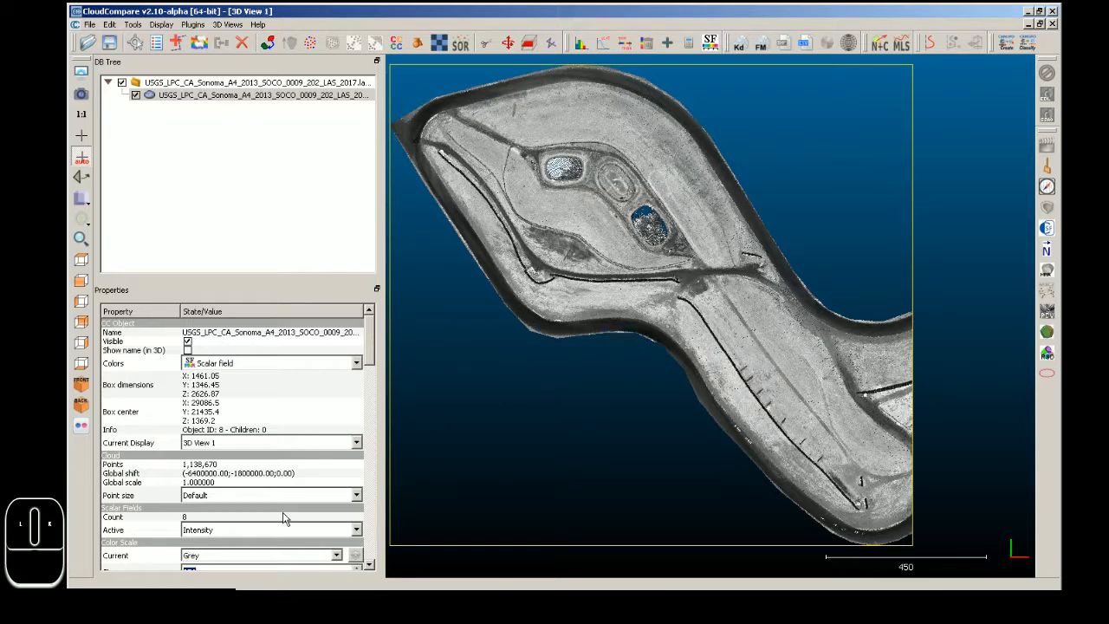
- View the cropped cloud coloured by the GpsTime scalar field, and with the active scalar field set to None
left_click(225, 530)
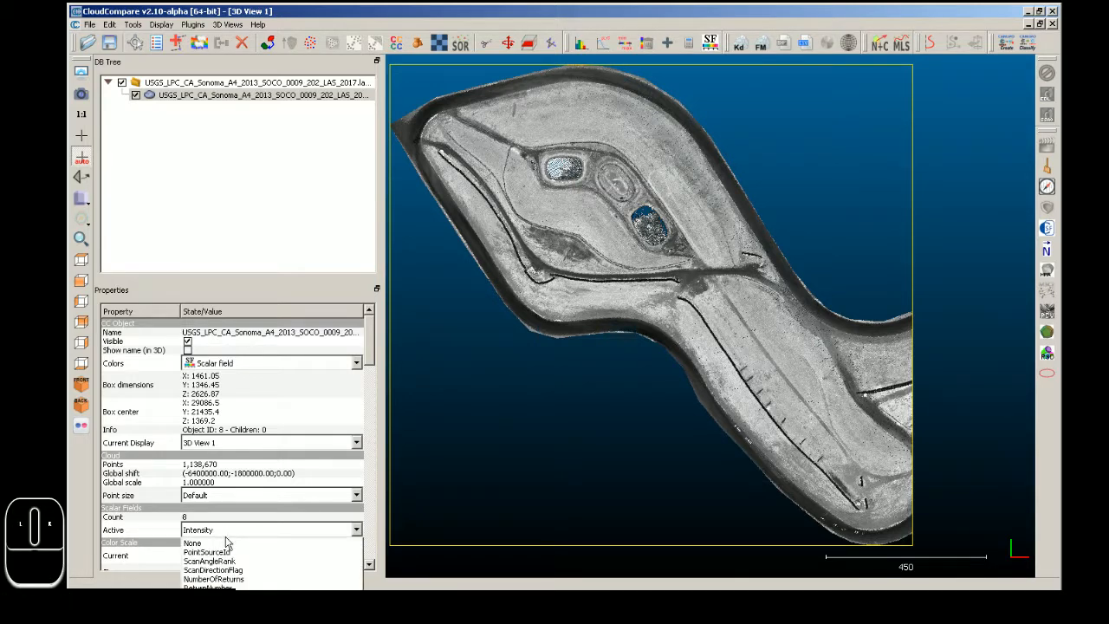
scroll(225, 543, "down", 2)
left_click(230, 525)
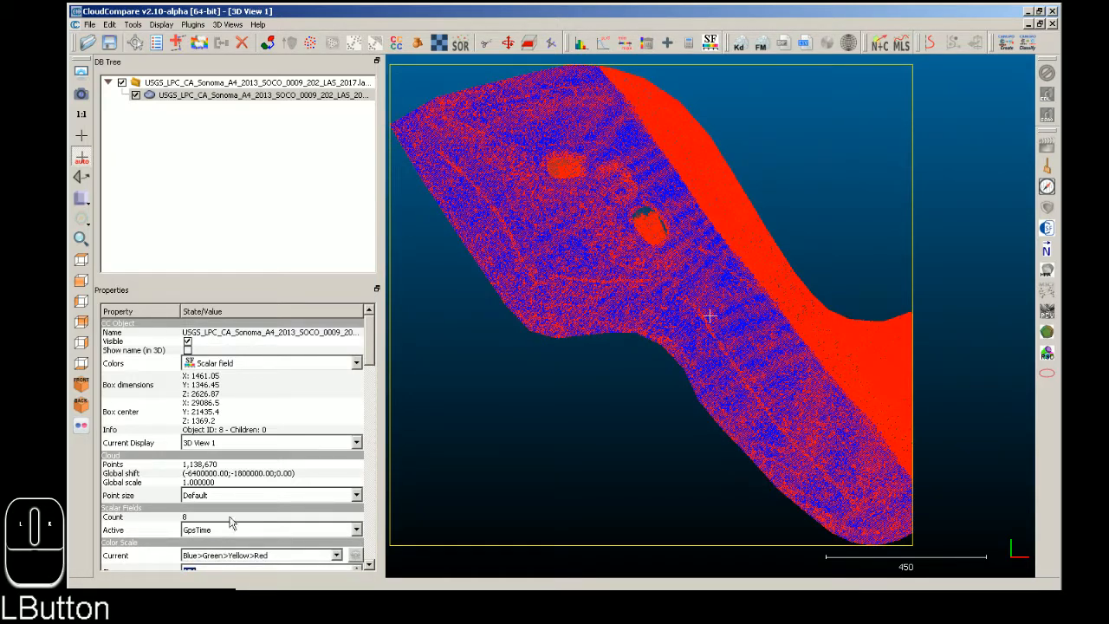
left_click(224, 530)
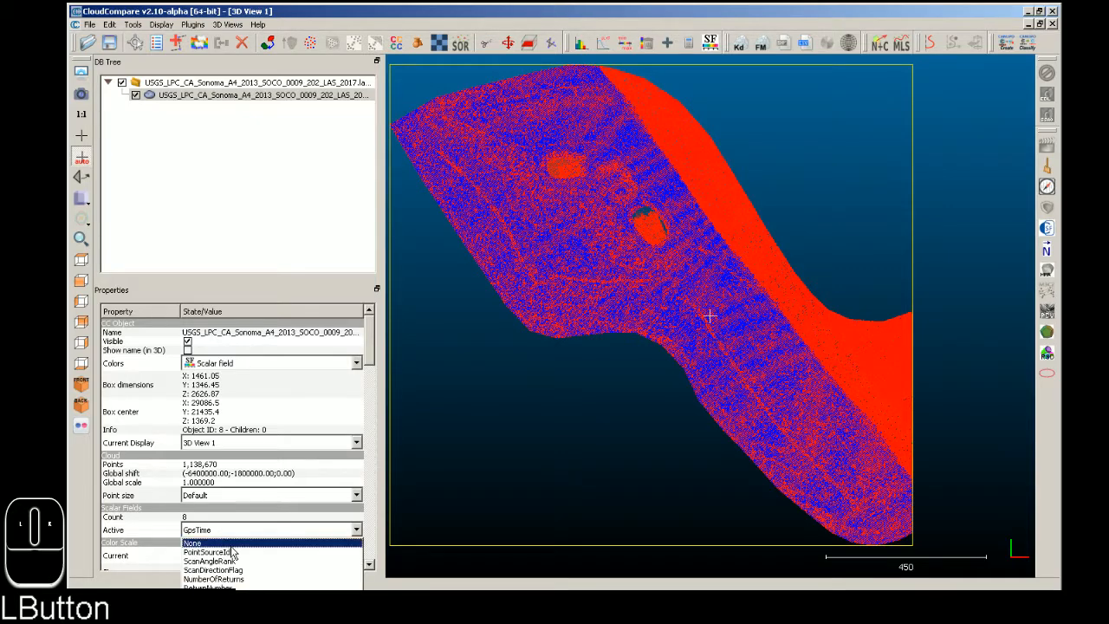
left_click(230, 543)
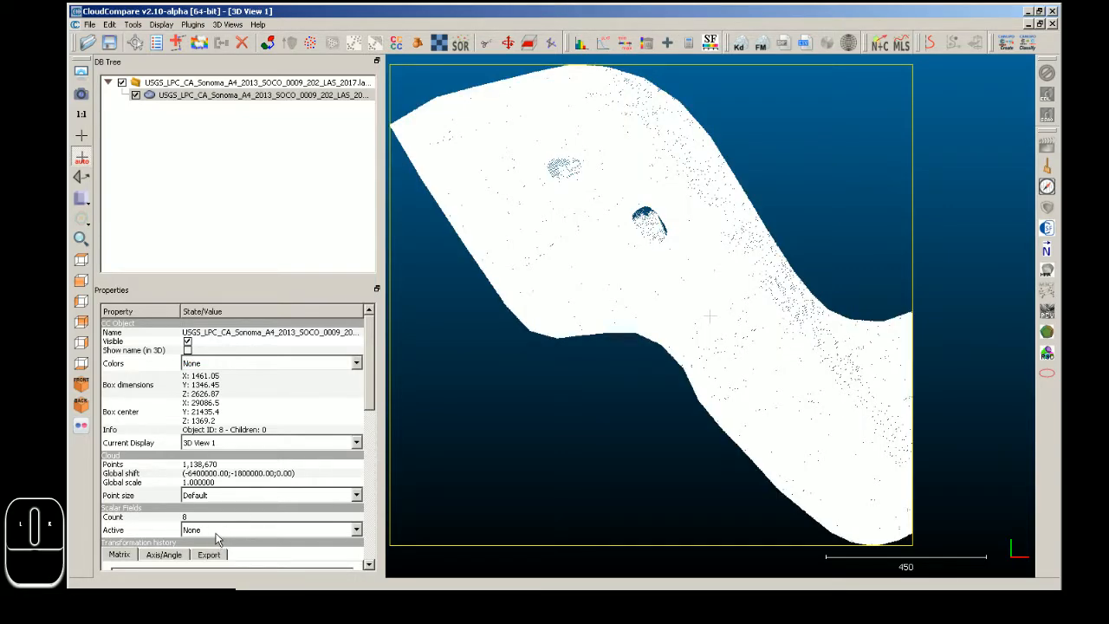
- View the cropped cloud coloured in turn by the PointSourceId, ScanAngleRank and ScanDirectionFlag scalar fields
left_click(217, 530)
left_click(218, 553)
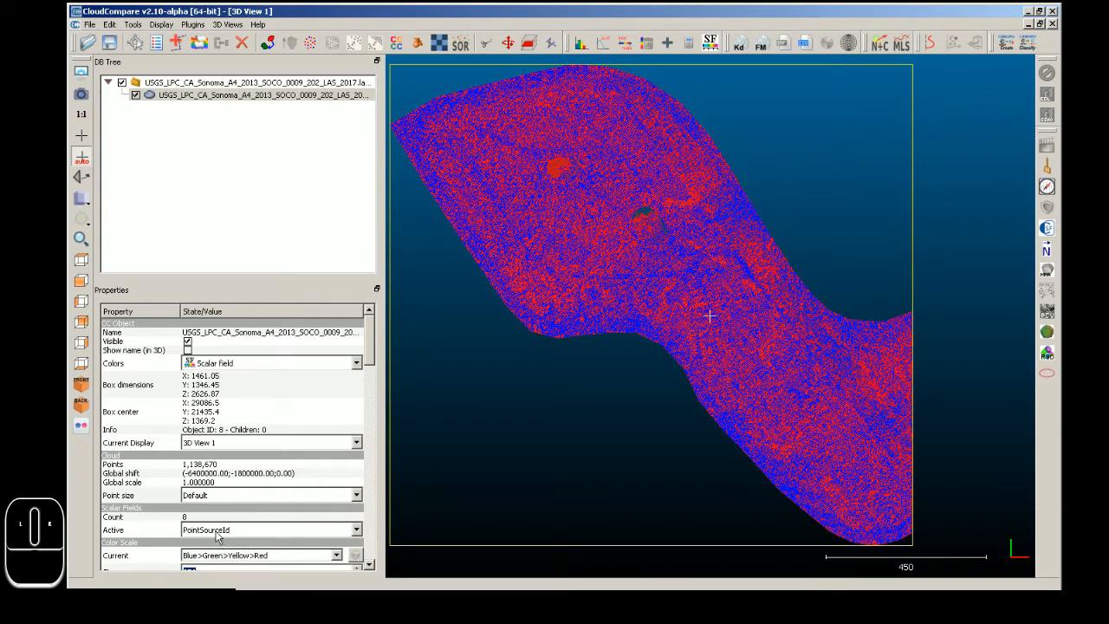
left_click(217, 532)
left_click(220, 564)
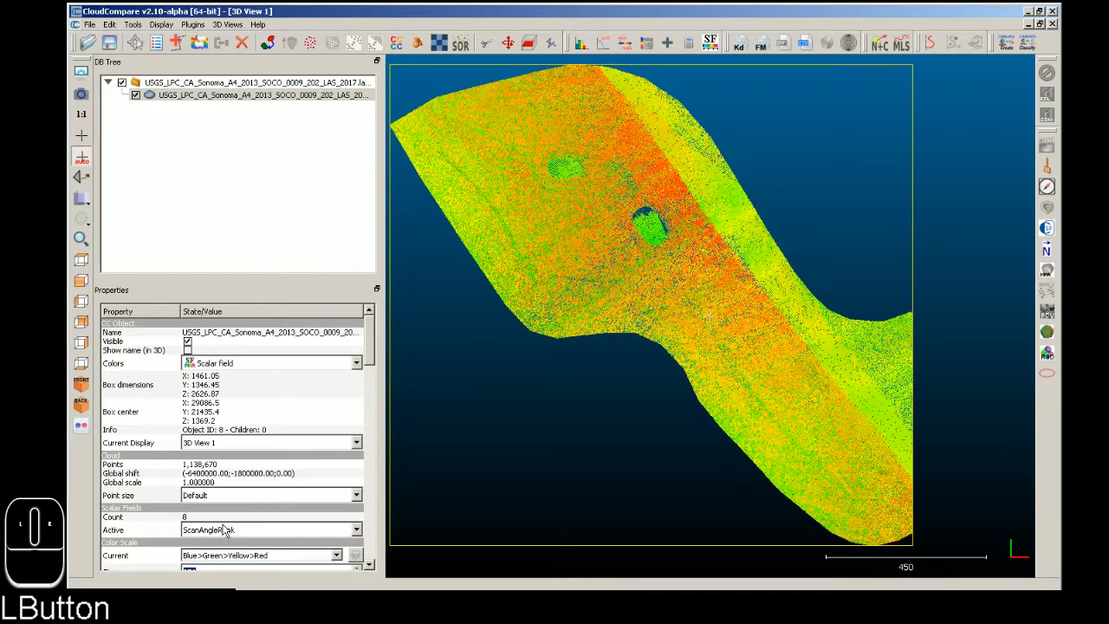
left_click(224, 531)
left_click(225, 570)
- View the cropped cloud coloured in turn by the NumberOfReturns, ReturnNumber, Classification and GpsTime scalar fields
left_click(227, 536)
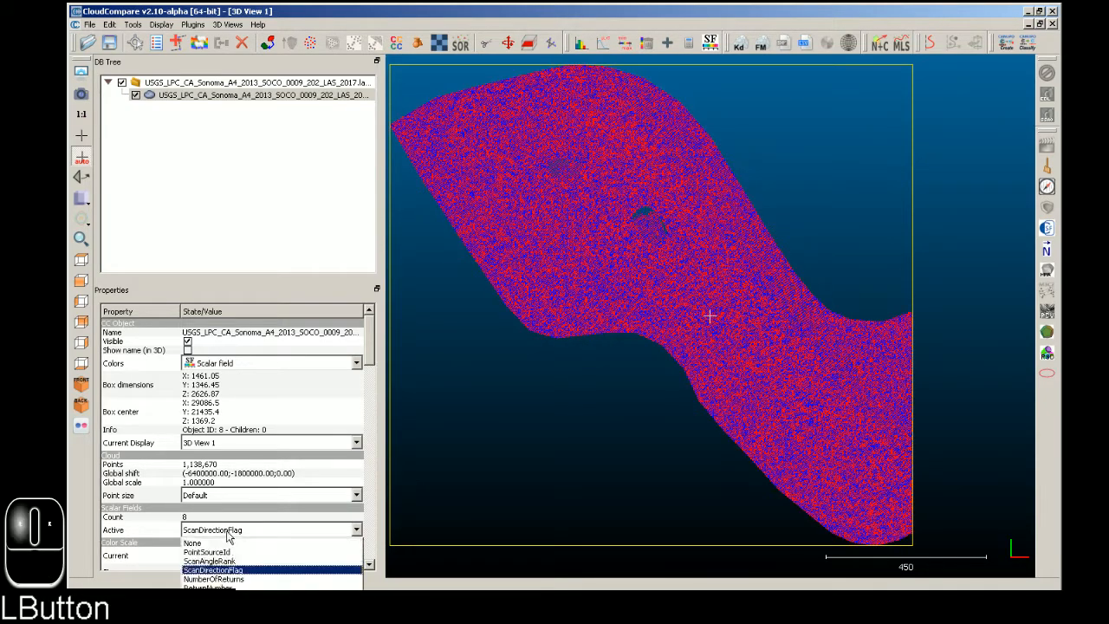
left_click(223, 579)
left_click(224, 531)
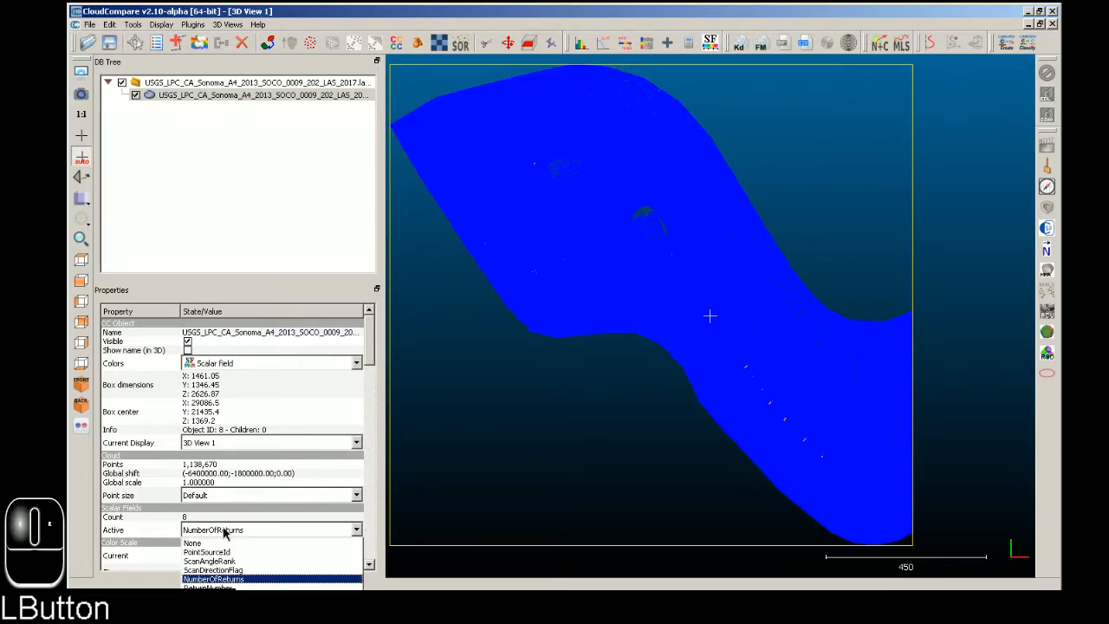
left_click(232, 587)
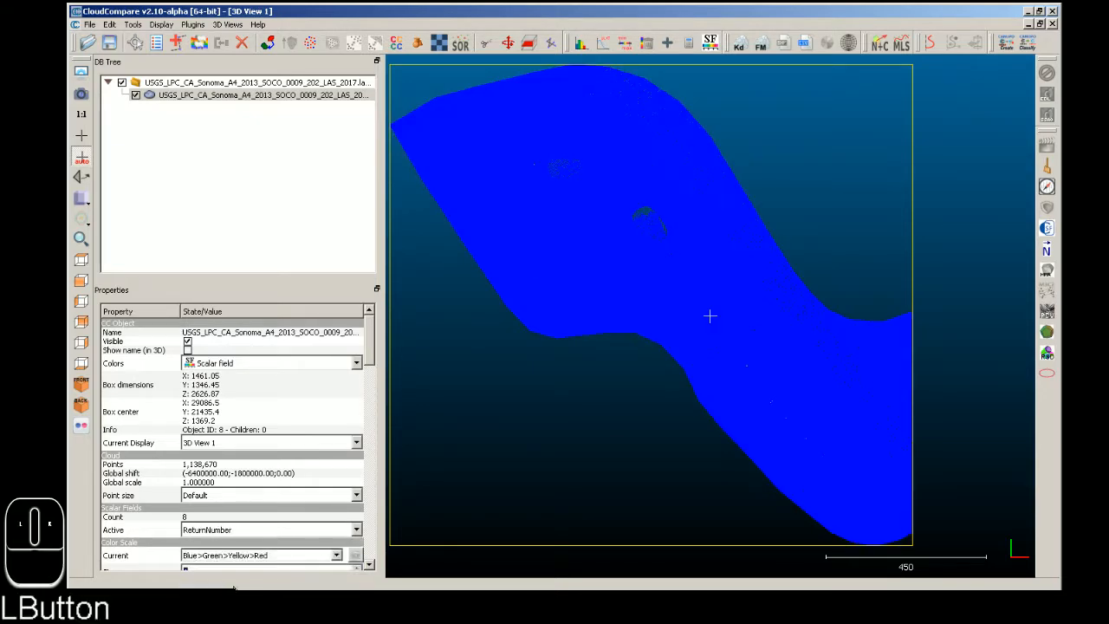
left_click(227, 530)
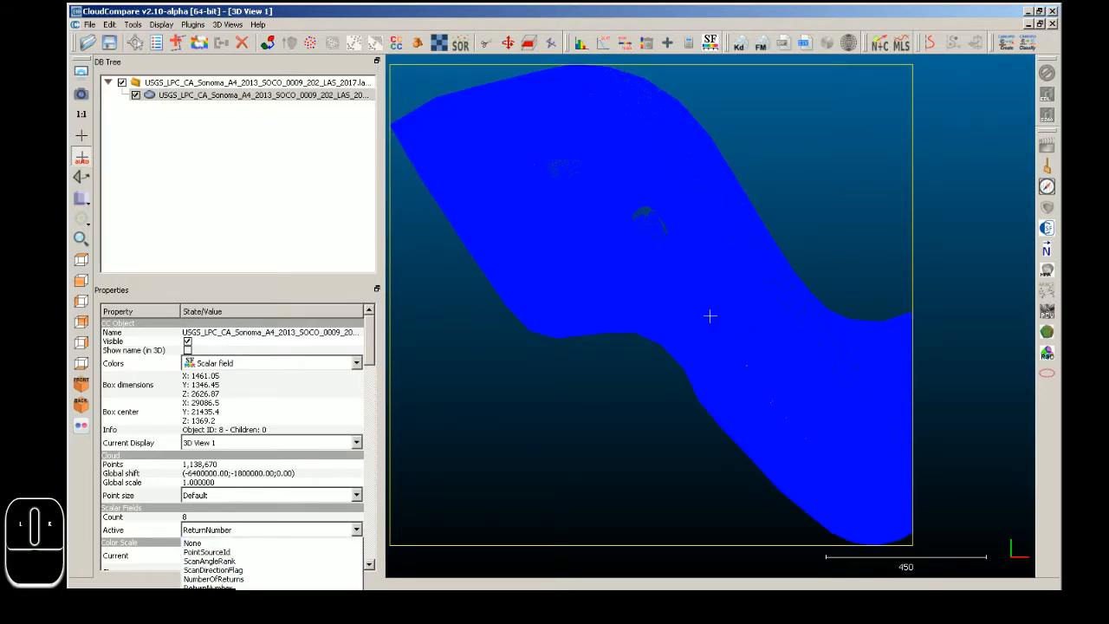
left_click(226, 597)
left_click(225, 532)
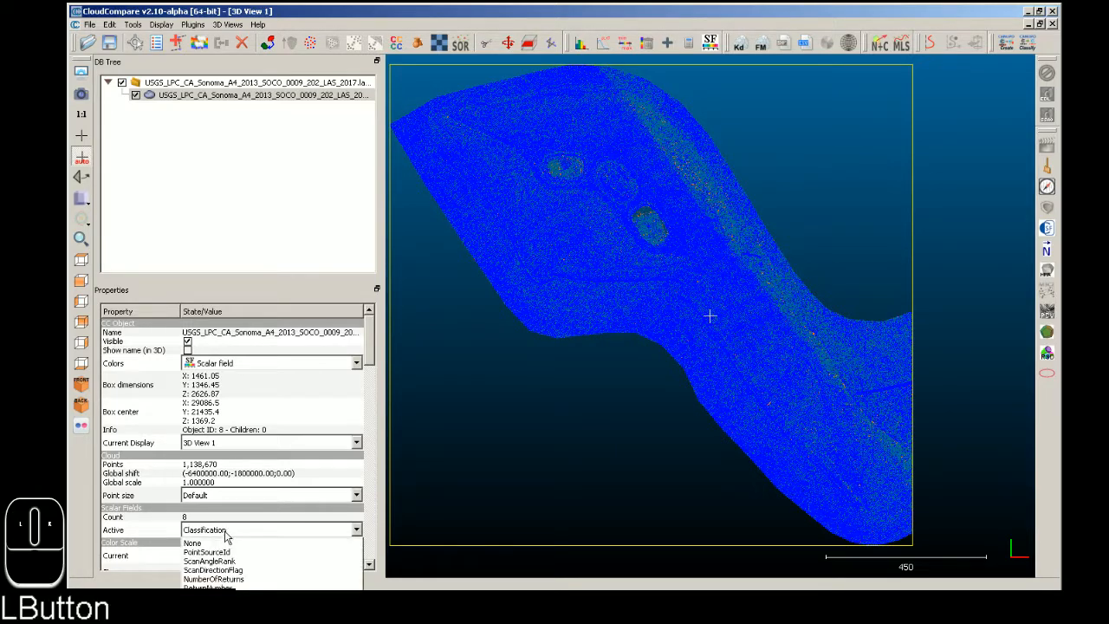
left_click(212, 606)
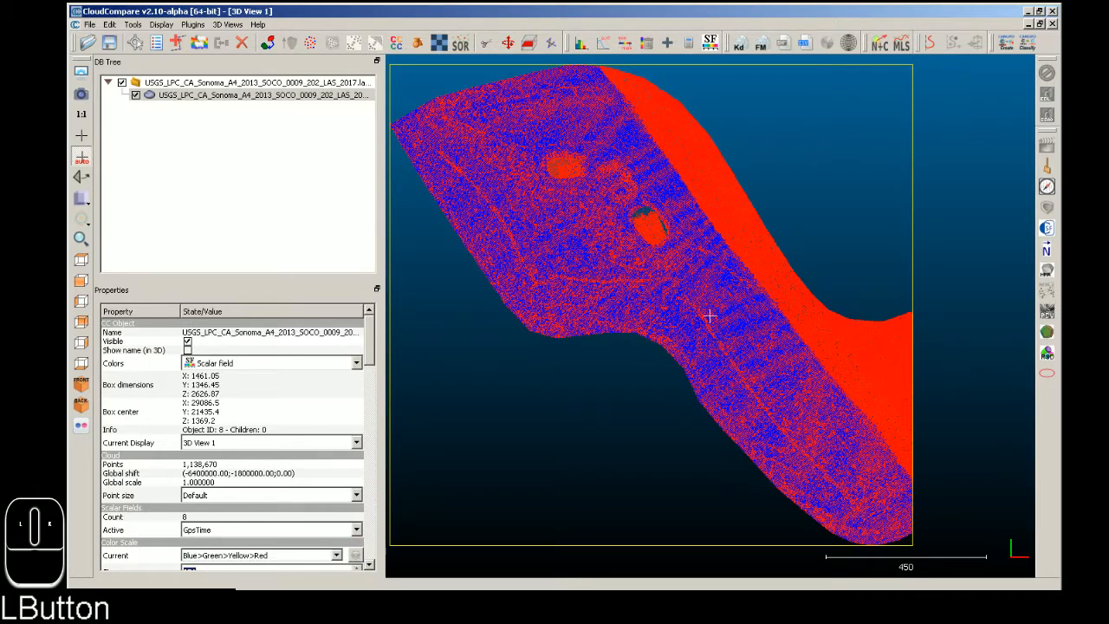
- Make Intensity the cropped cloud's active scalar field and set its display colours to RGB
left_click(213, 532)
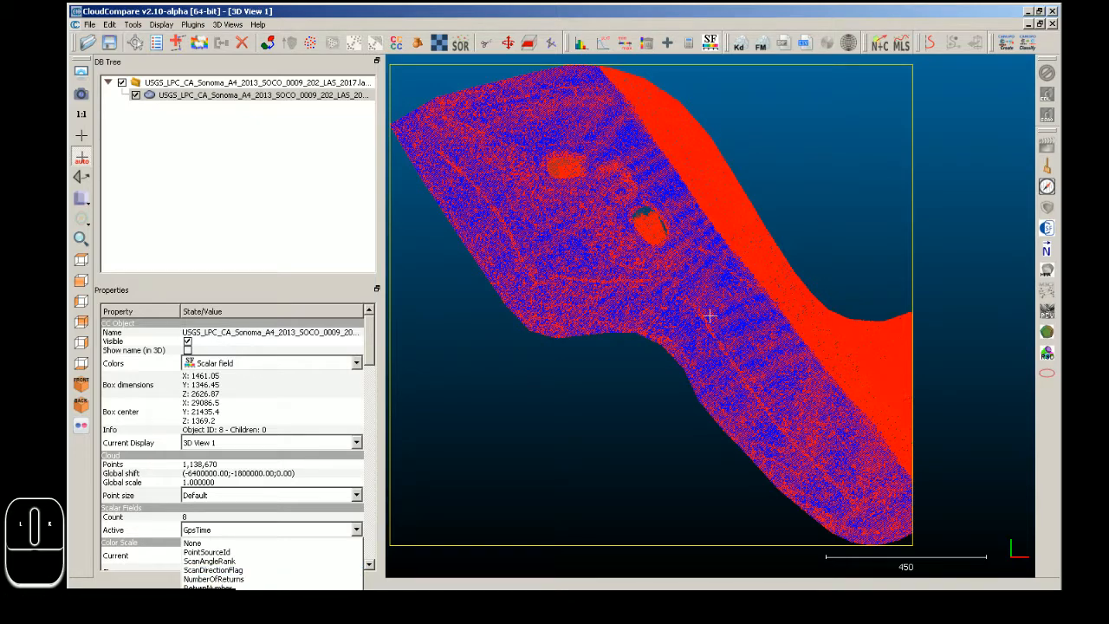
left_click(212, 614)
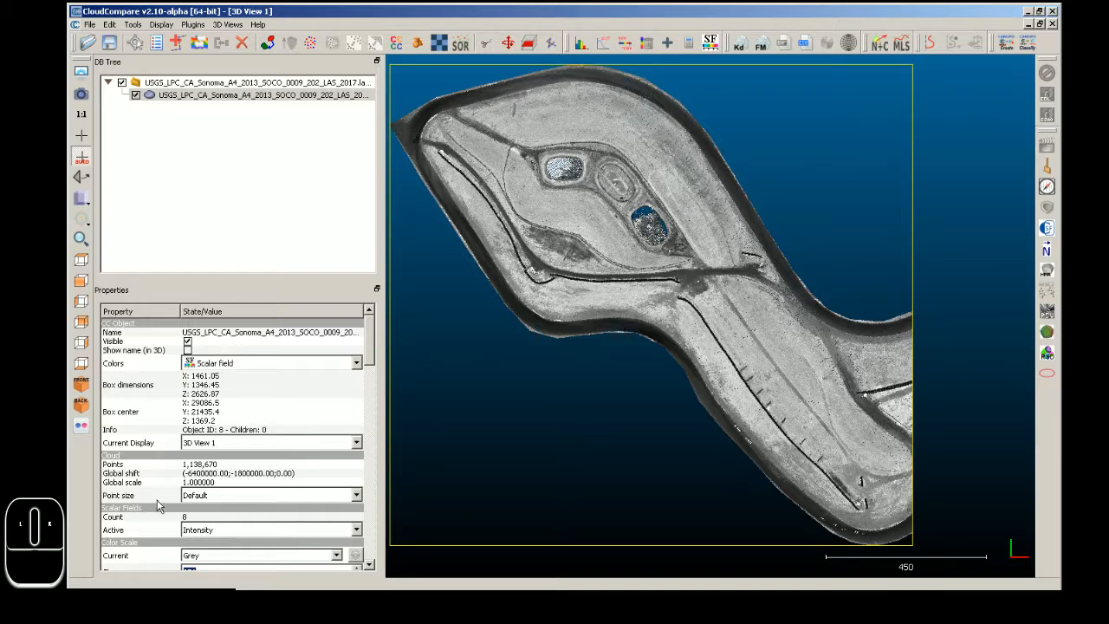
left_click(278, 362)
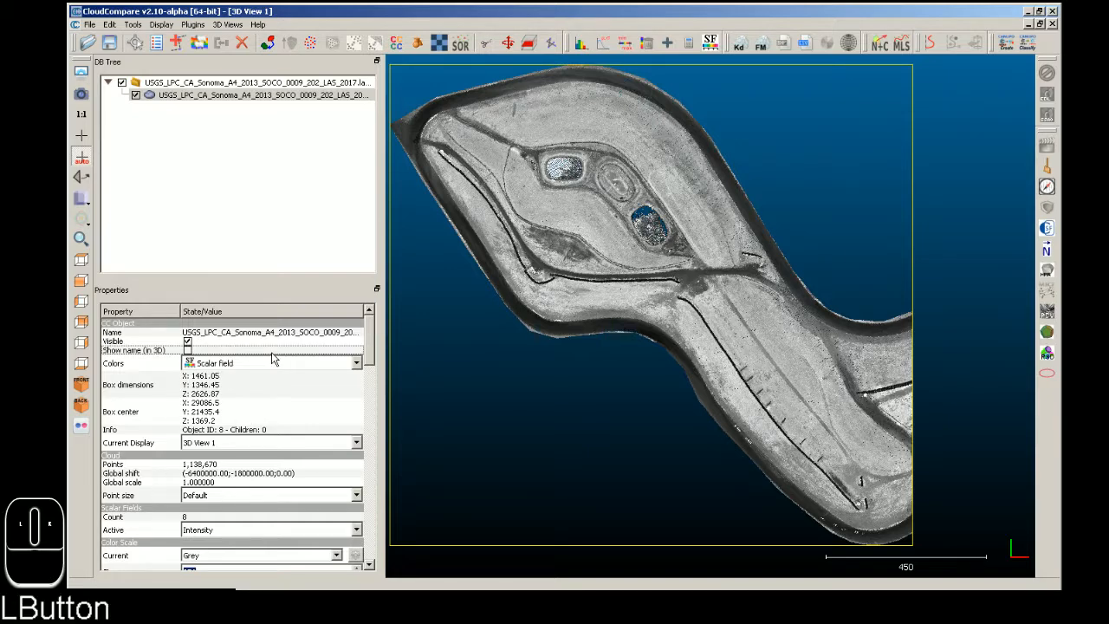
left_click(268, 387)
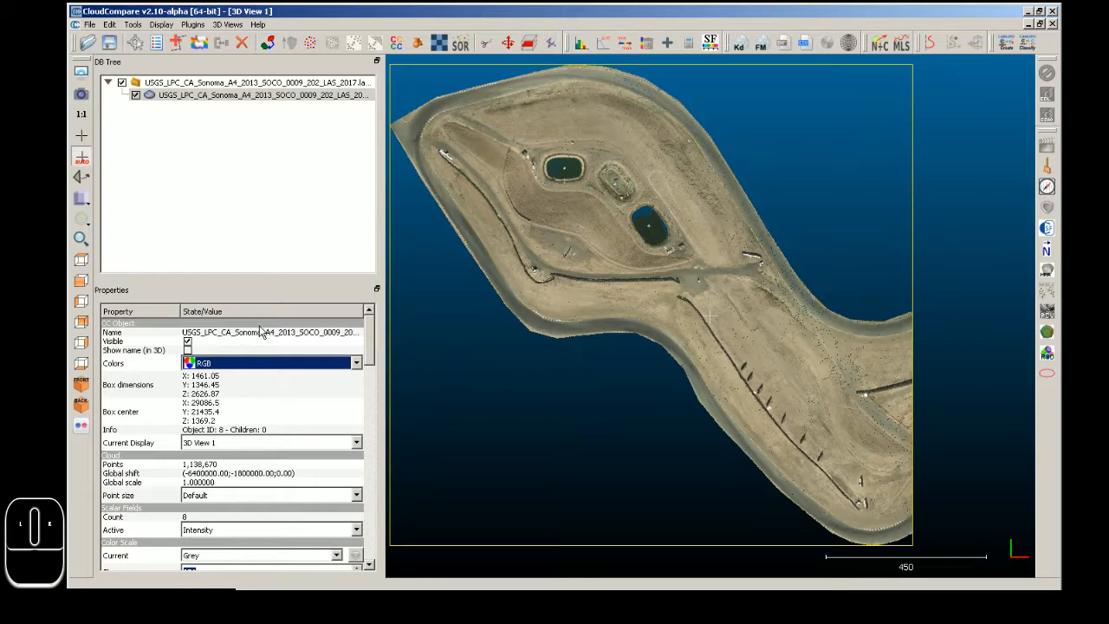
- Compare the cropped cloud's Intensity scalar field display with its RGB colours
left_click(282, 370)
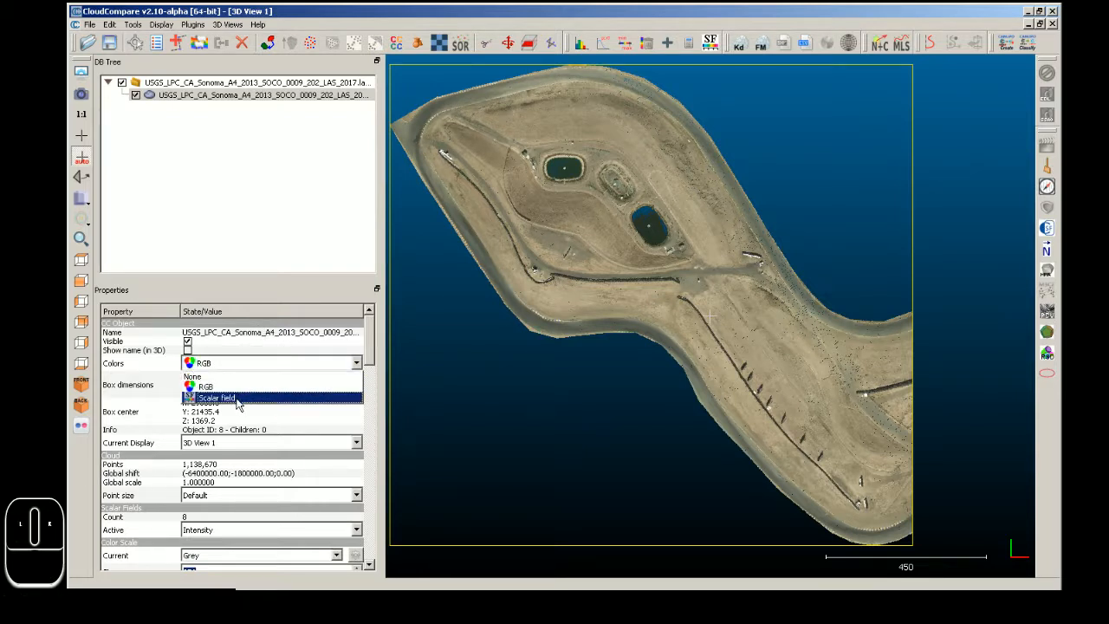
left_click(234, 397)
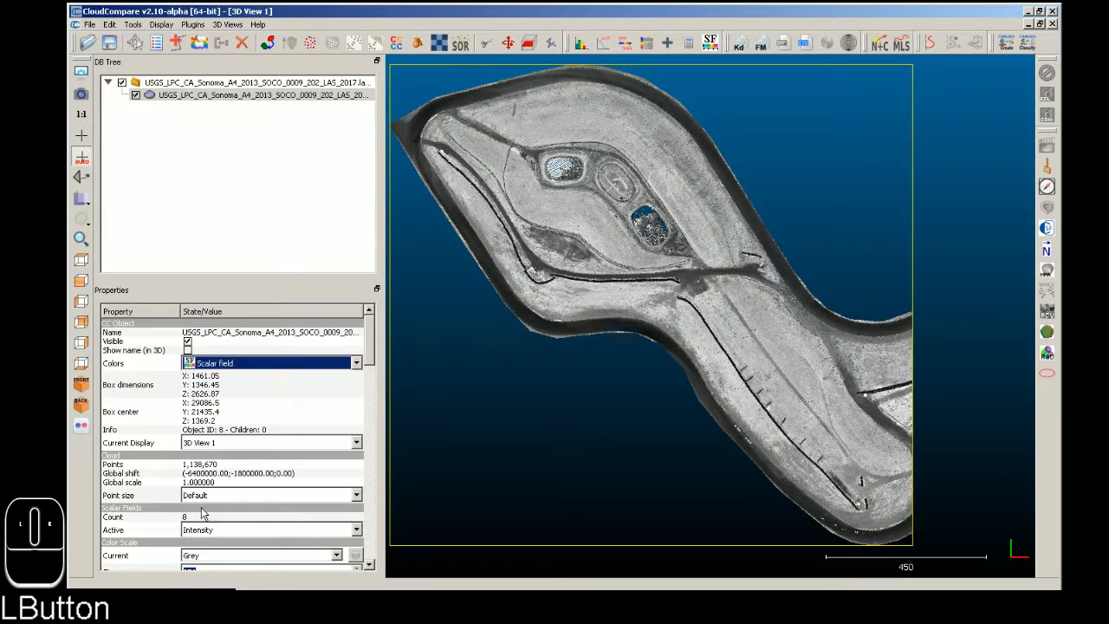
left_click(250, 364)
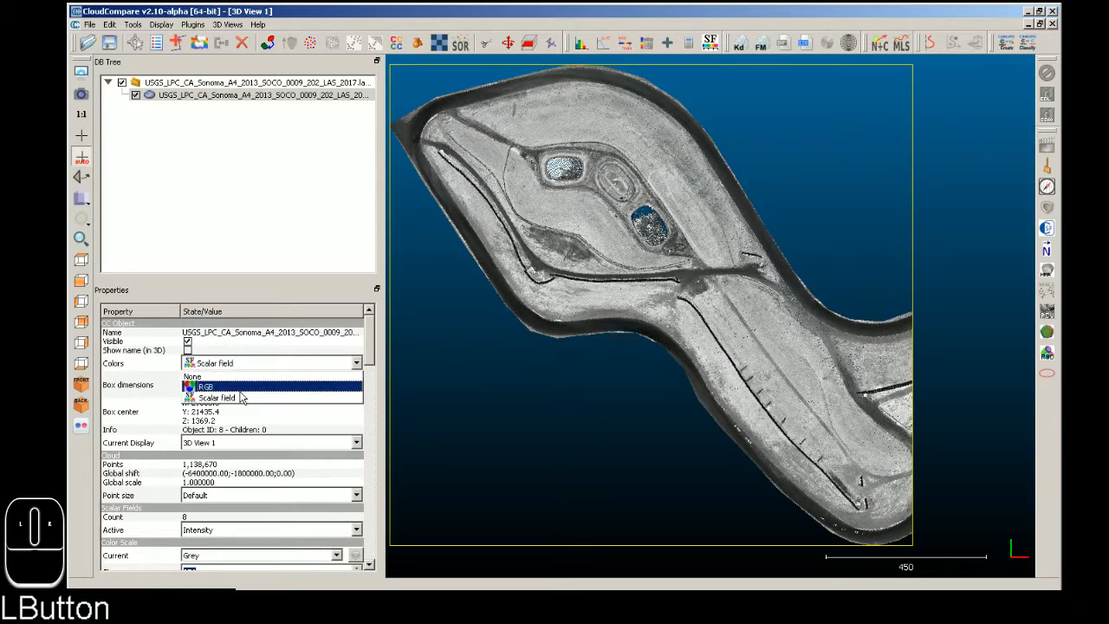
left_click(246, 386)
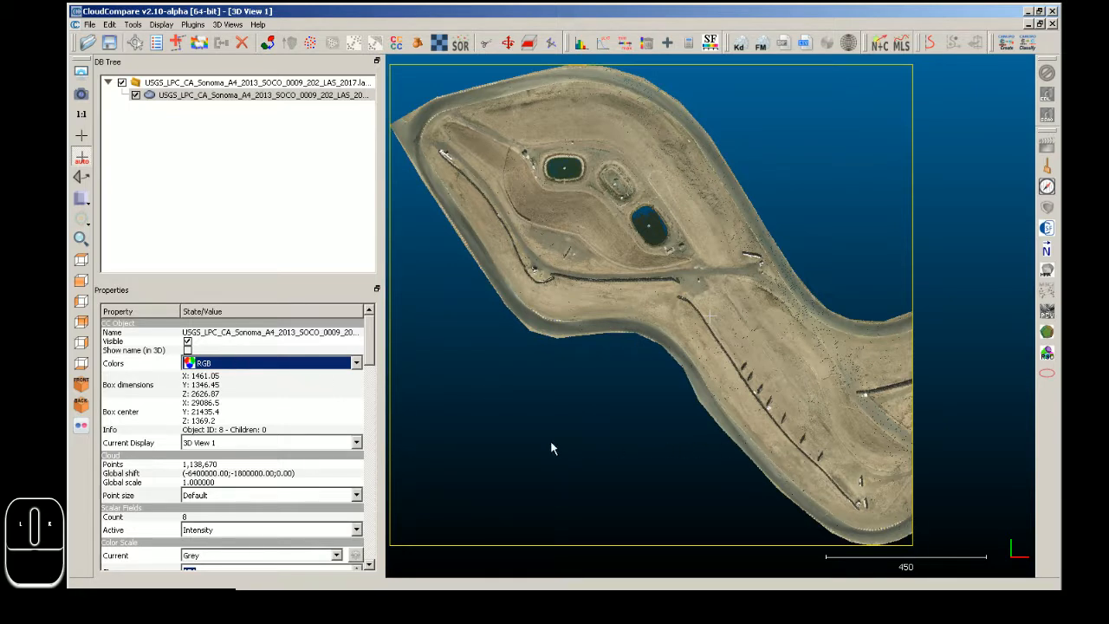
- Start a polygonal segmentation of the cropped cloud and trace the track's inner edge along the lower side, from the eastern cut to the lower-left bend
left_click_drag(381, 414, 169, 410)
right_click_drag(593, 344, 502, 351)
scroll(503, 355, "up", 2)
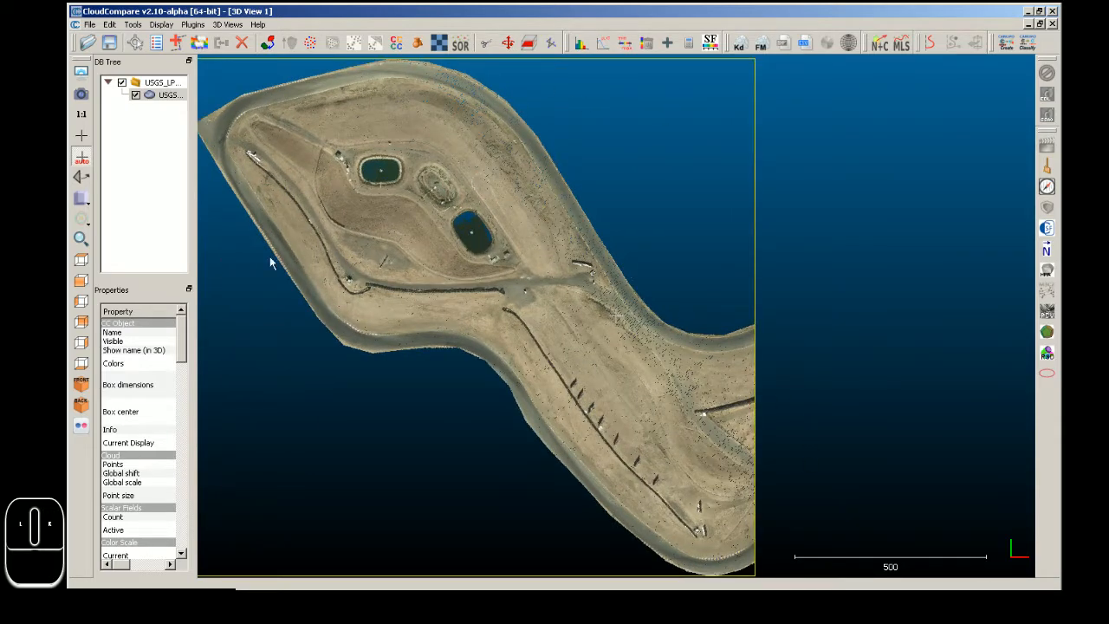
left_click(170, 96)
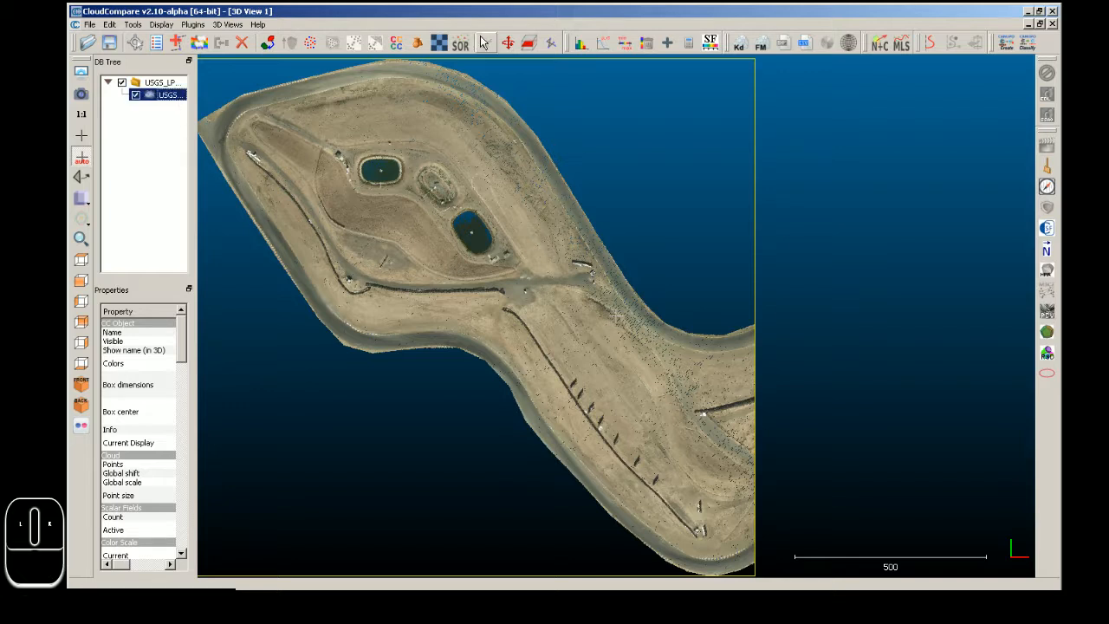
left_click(528, 42)
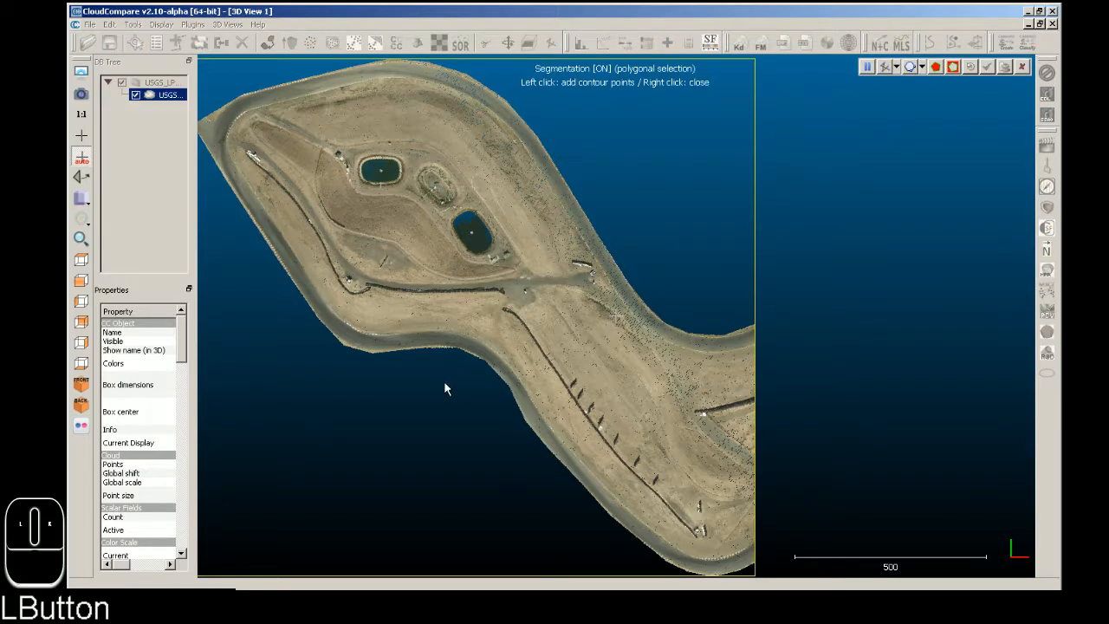
left_click(916, 74)
left_click(922, 66)
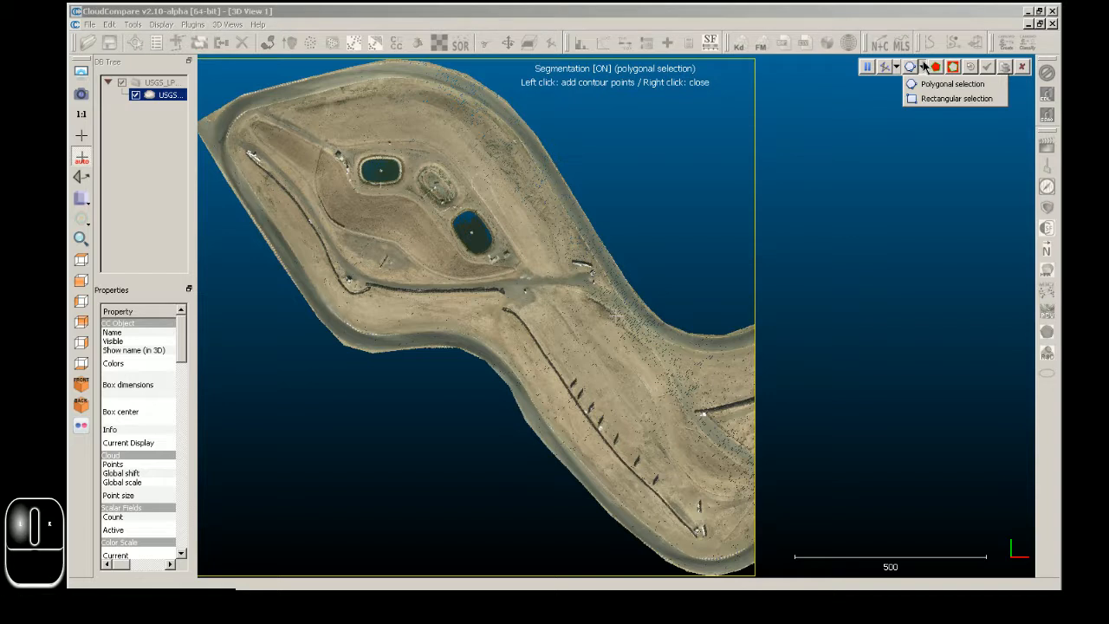
left_click(935, 83)
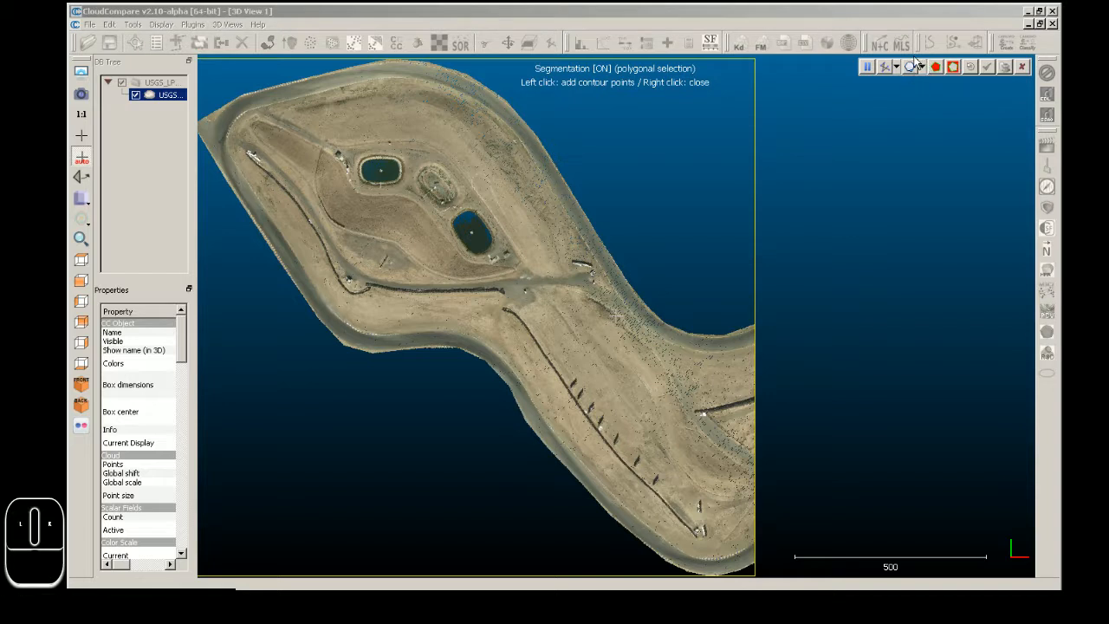
left_click(752, 551)
left_click(741, 550)
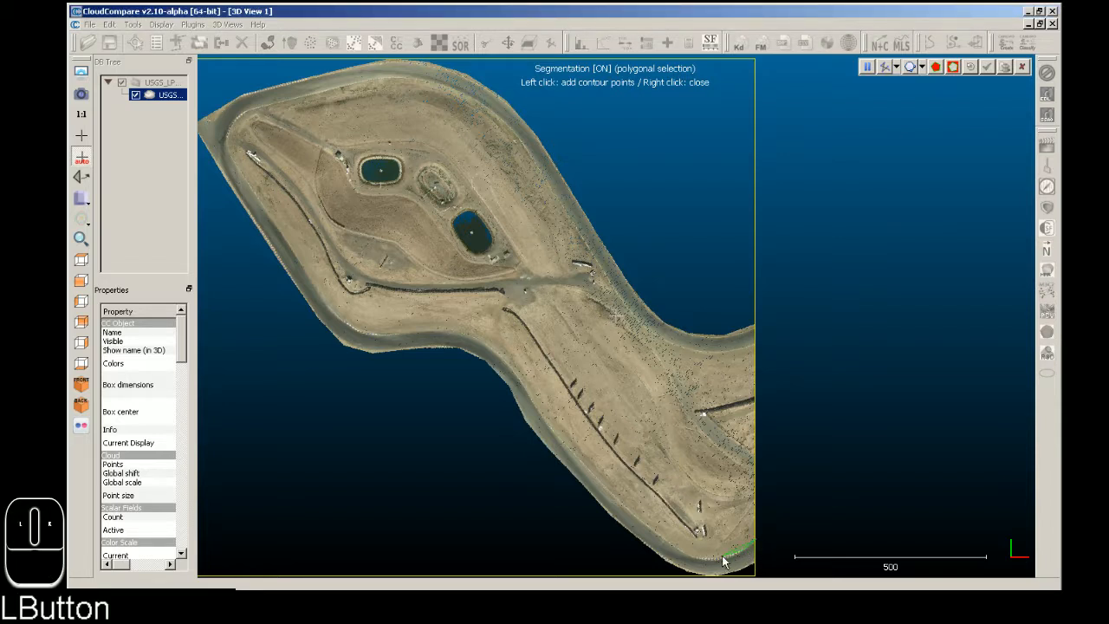
left_click(724, 563)
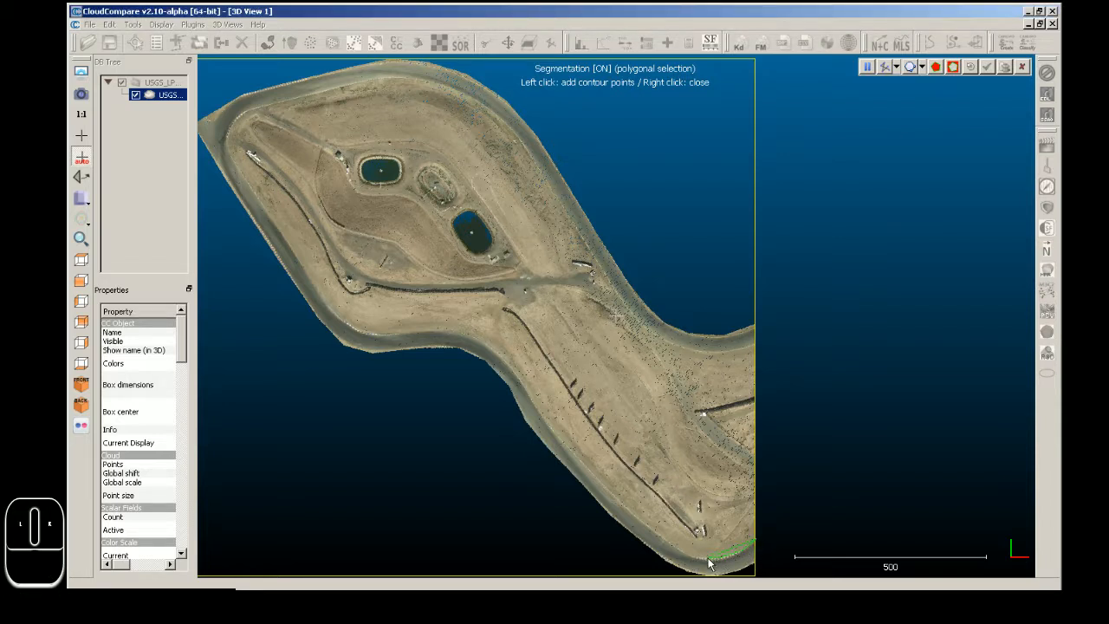
left_click(693, 556)
left_click(684, 553)
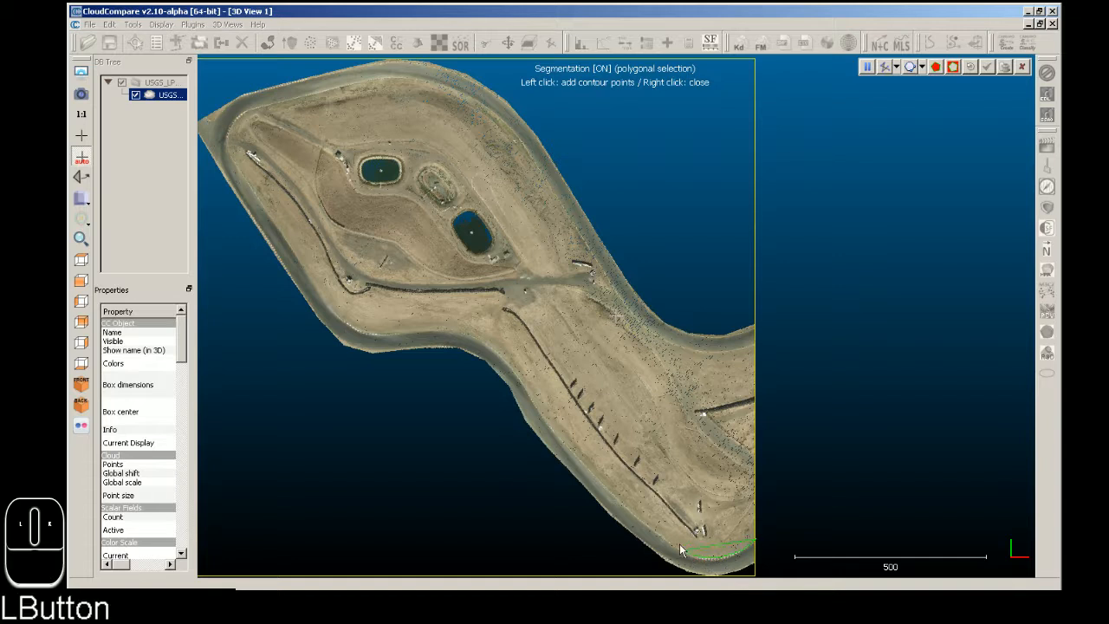
left_click(659, 537)
left_click(597, 485)
left_click(591, 468)
left_click(558, 441)
left_click(533, 401)
left_click(509, 364)
left_click(476, 333)
left_click(446, 327)
left_click(407, 327)
left_click(378, 331)
left_click(358, 329)
left_click(342, 317)
left_click(313, 285)
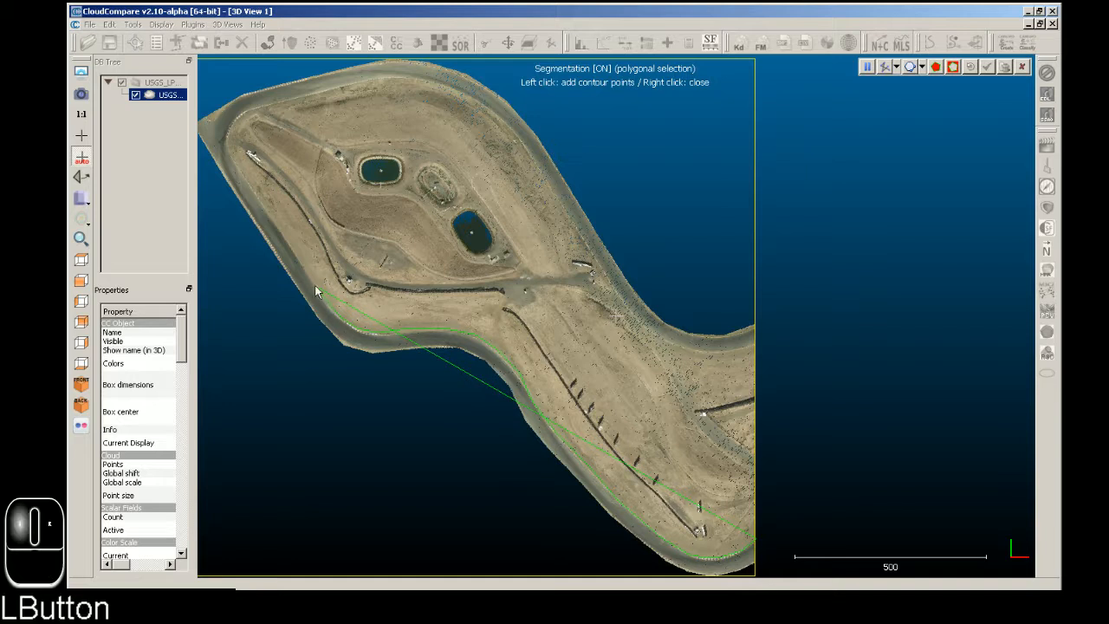
- Continue the segmentation polygon around the track's western corner and along its upper inner edge to just beyond the cloud's eastern cut
left_click(285, 233)
left_click(243, 175)
left_click(230, 151)
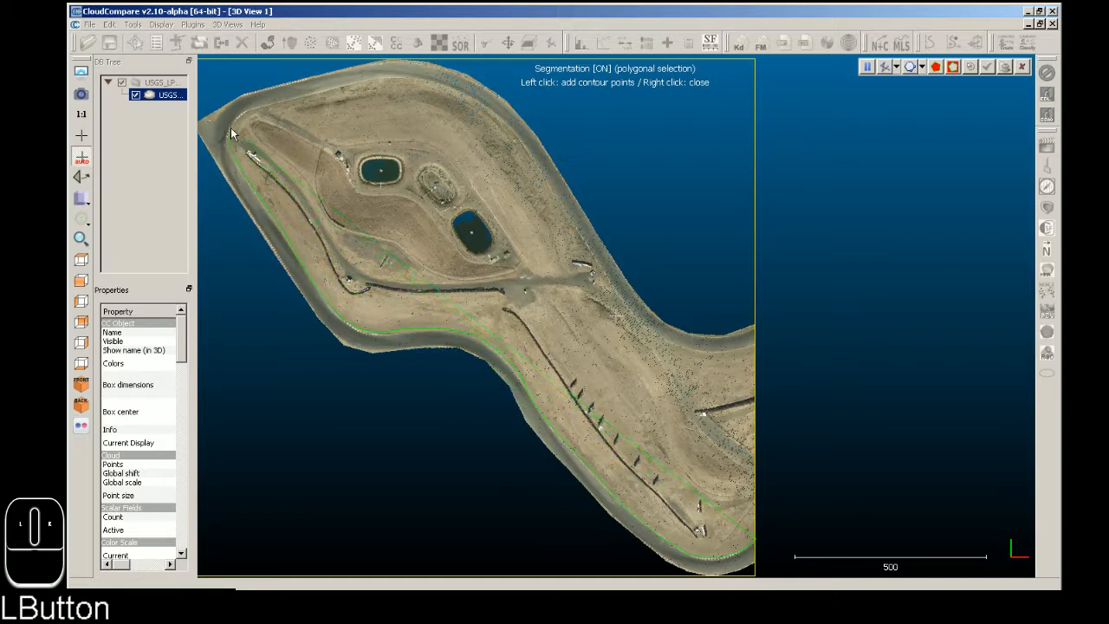
left_click(246, 118)
left_click(282, 101)
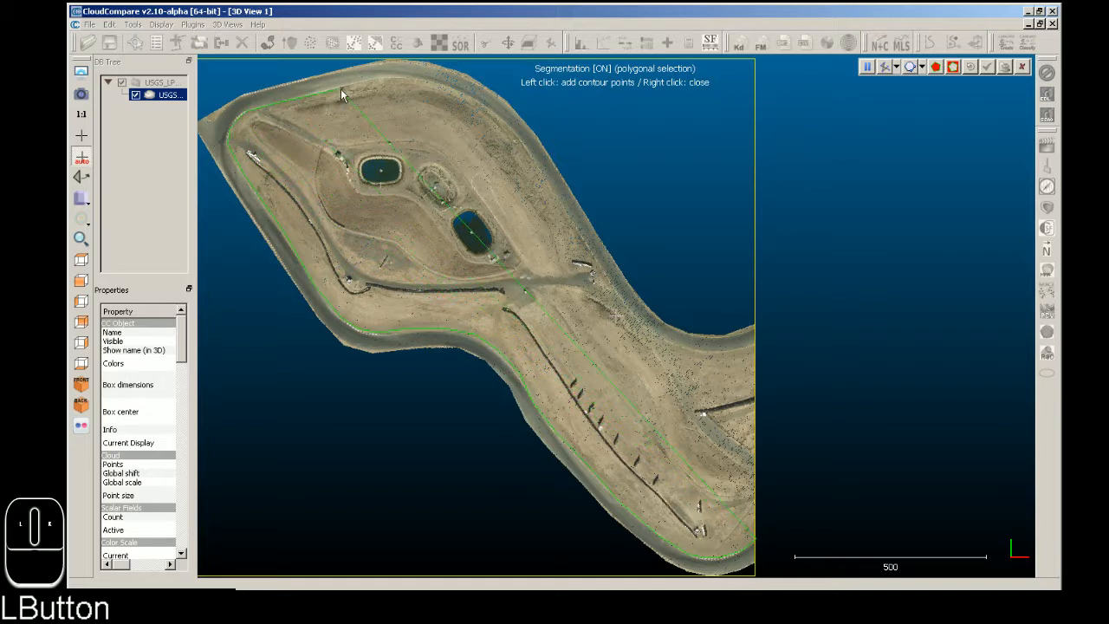
left_click(392, 82)
left_click(416, 78)
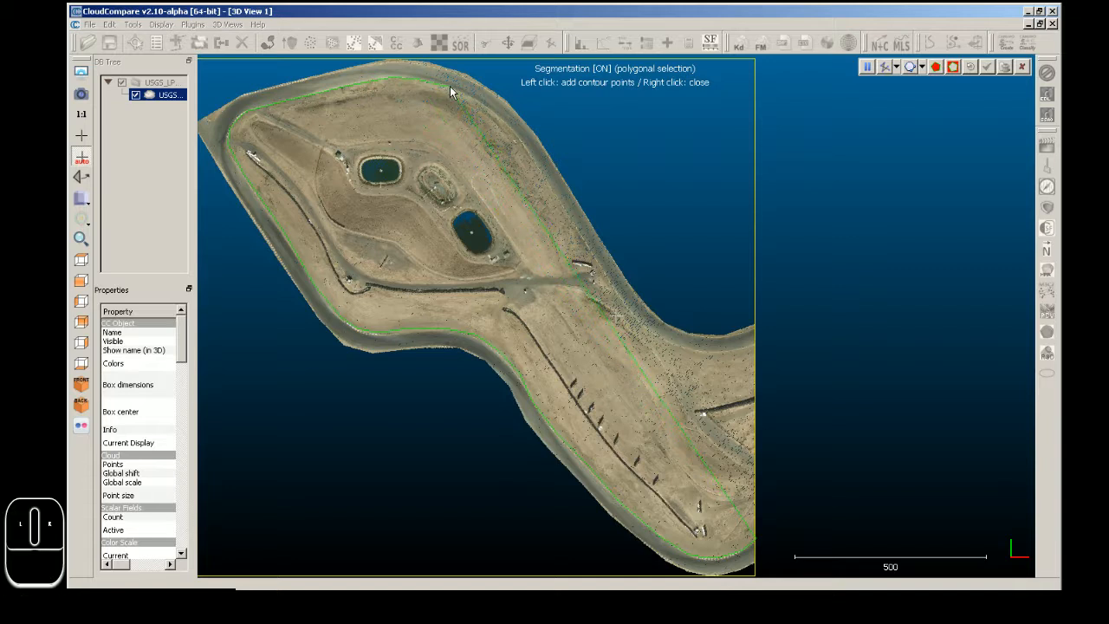
left_click(449, 86)
left_click(486, 109)
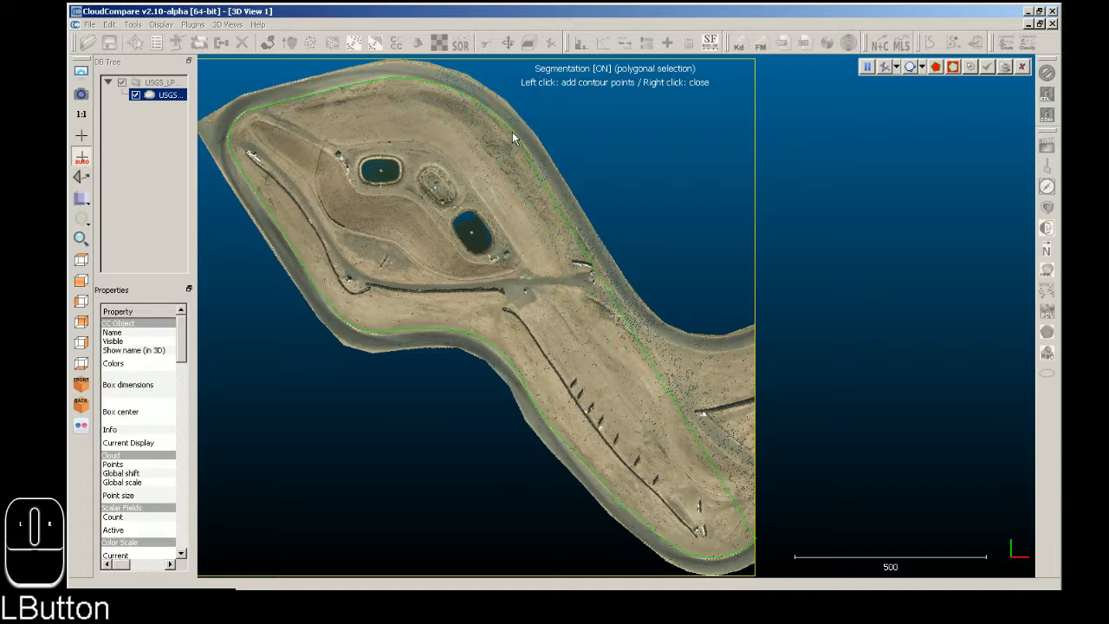
left_click(517, 135)
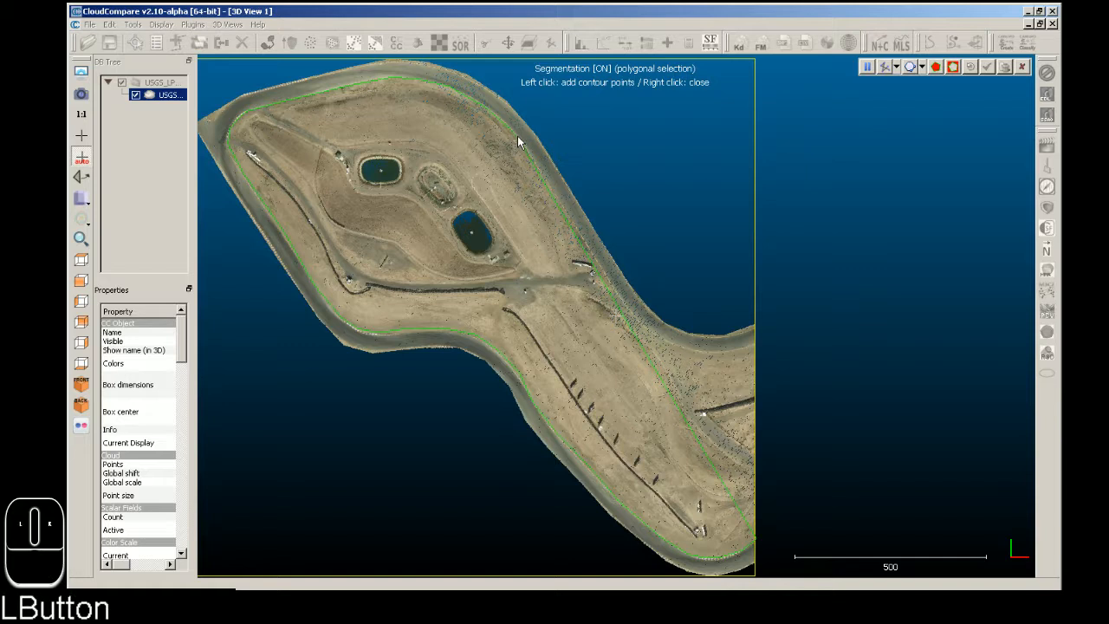
left_click(561, 206)
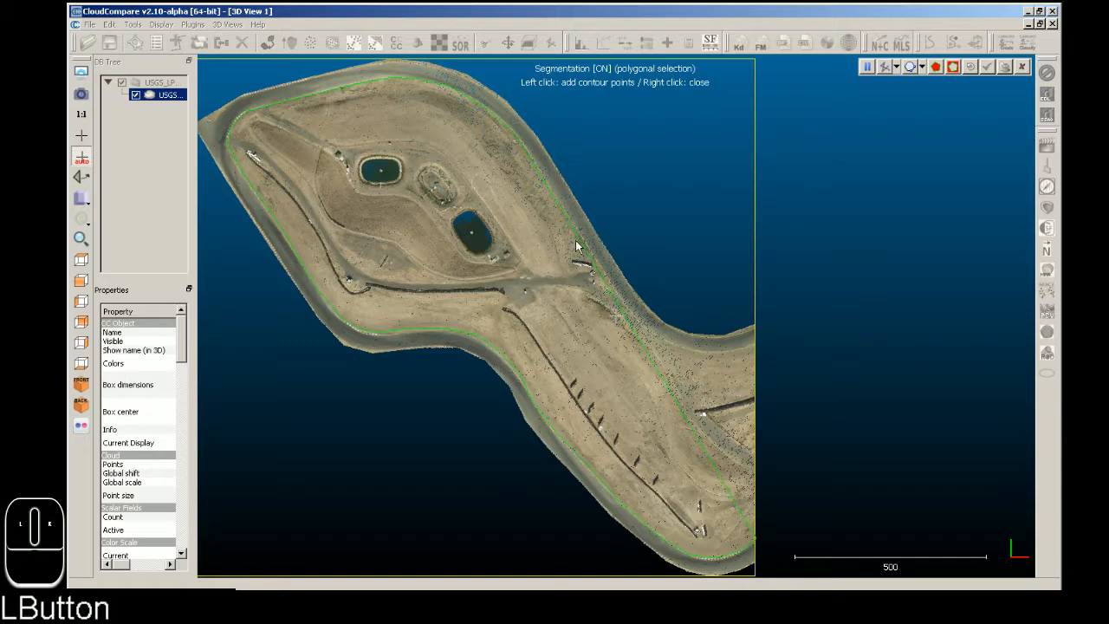
left_click(633, 323)
left_click(652, 336)
left_click(687, 350)
left_click(731, 351)
left_click(752, 353)
left_click(781, 336)
- Close the polygon outside the cloud's eastern edge and segment out the infield, accepting the segmentation
right_click(797, 517)
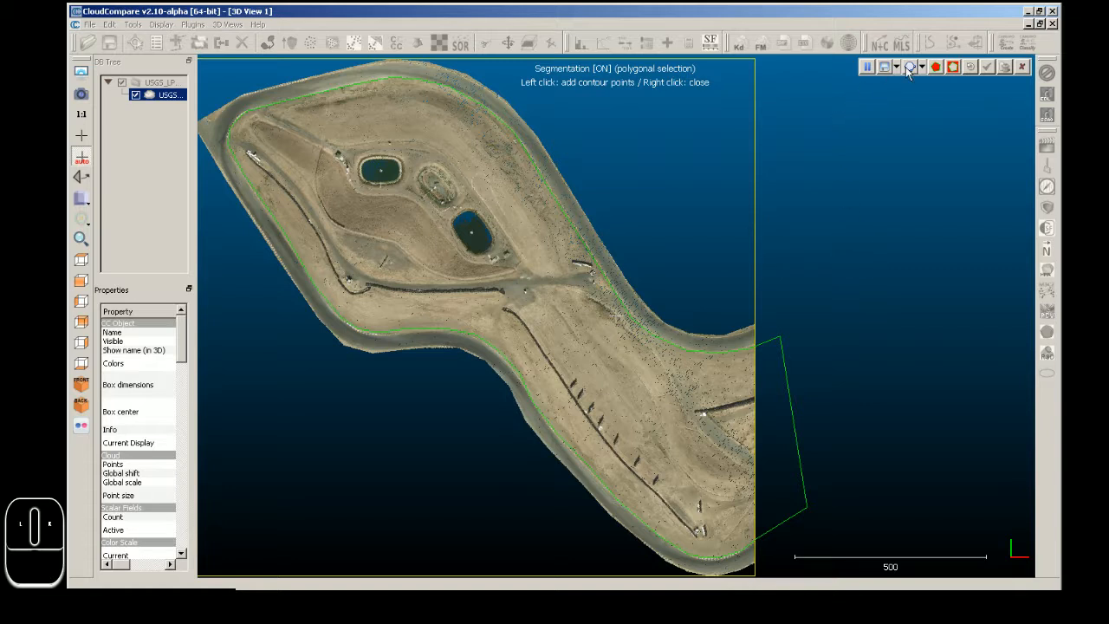
left_click(953, 70)
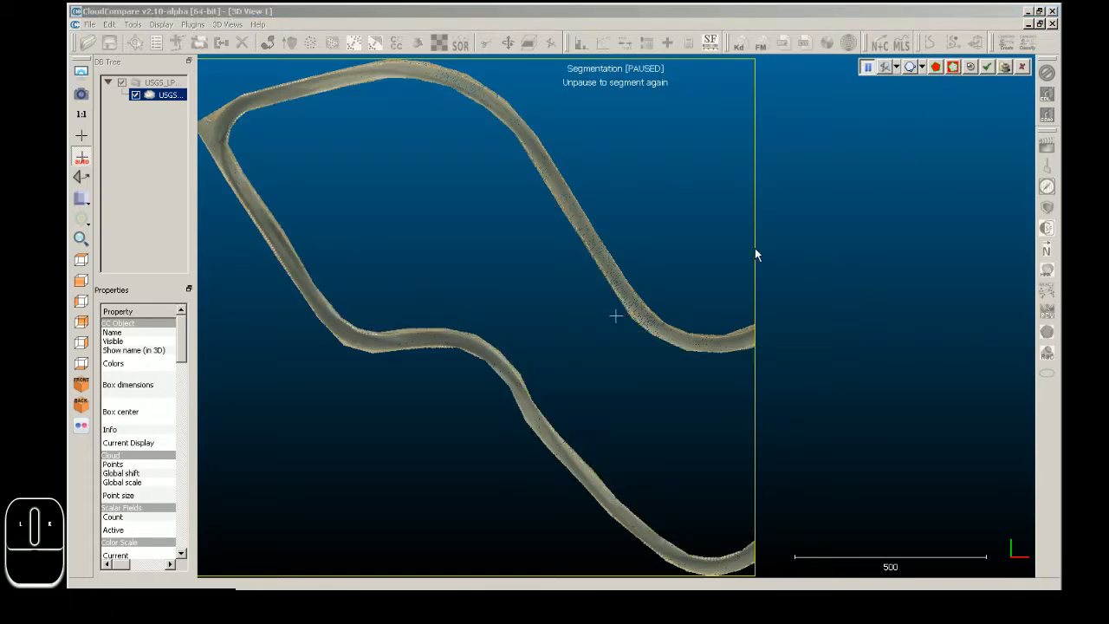
left_click(986, 68)
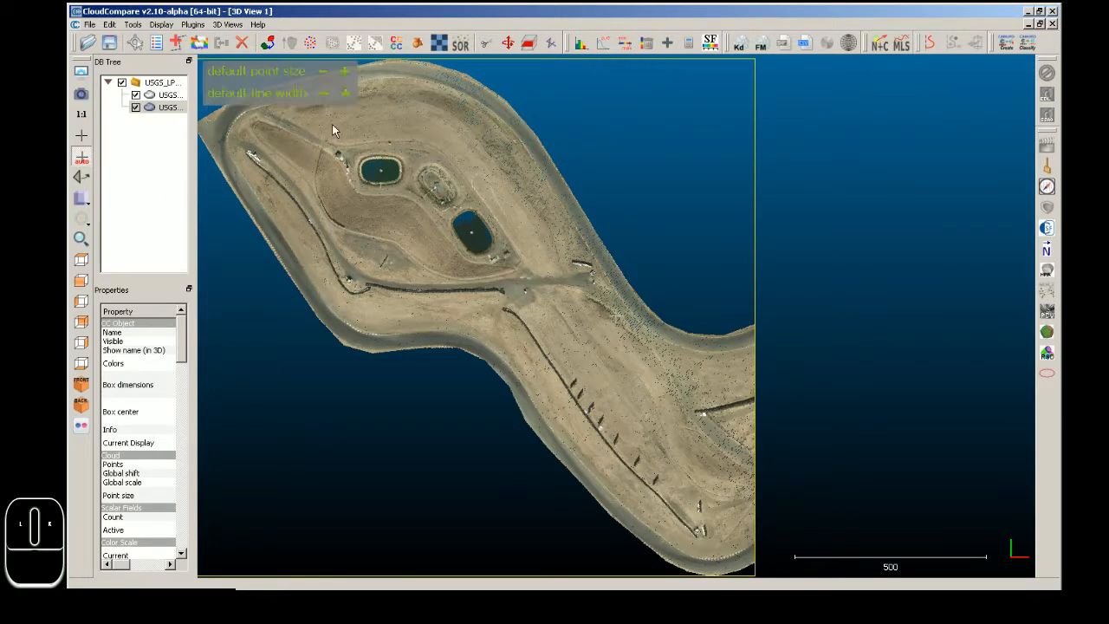
- Identify the two segmented parts by toggling their visibility and delete the infield cloud
left_click(135, 107)
left_click(135, 106)
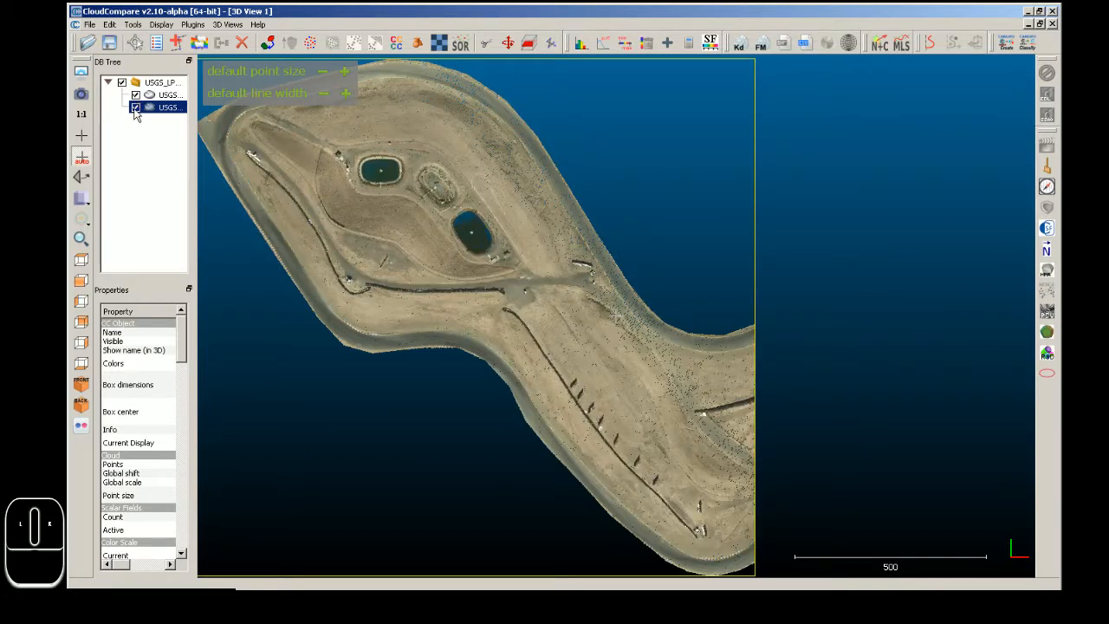
left_click(135, 106)
left_click(135, 107)
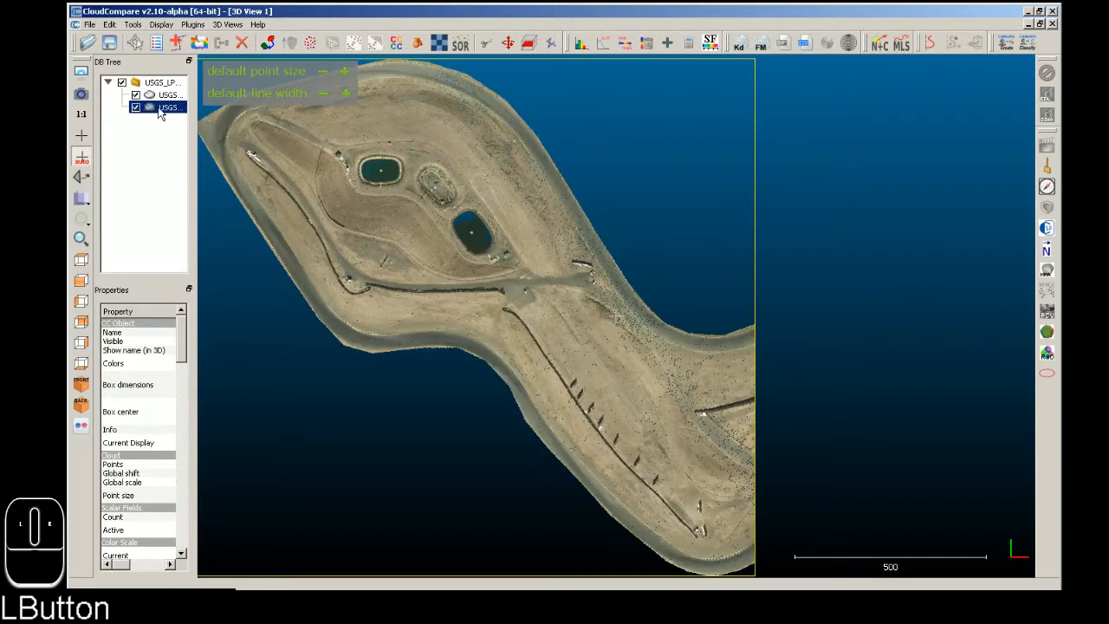
left_click(135, 95)
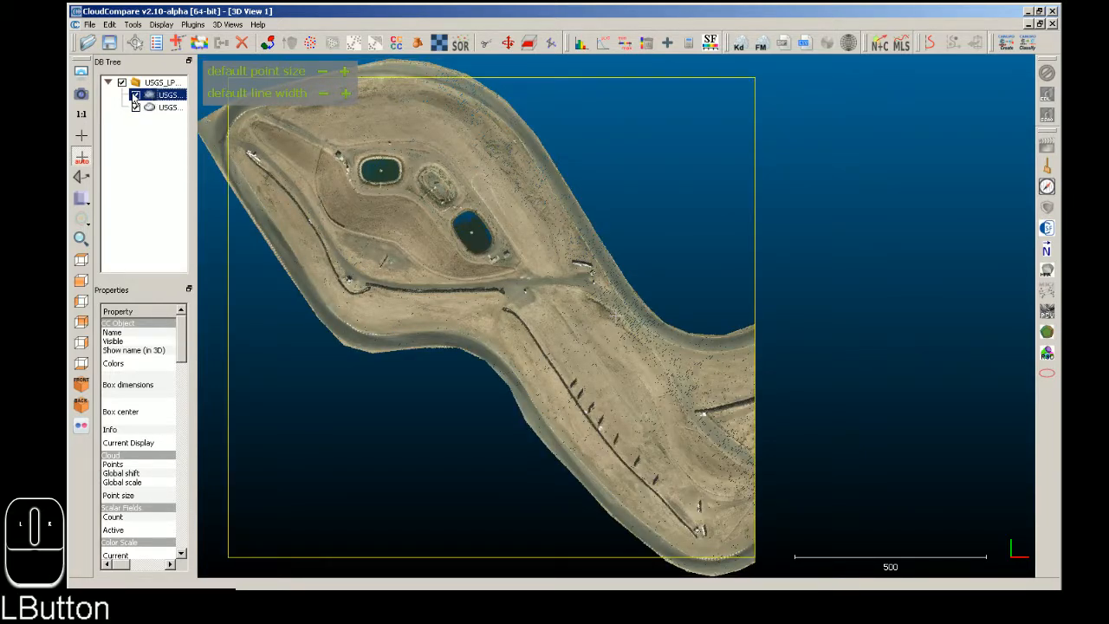
left_click(135, 96)
key("Delete")
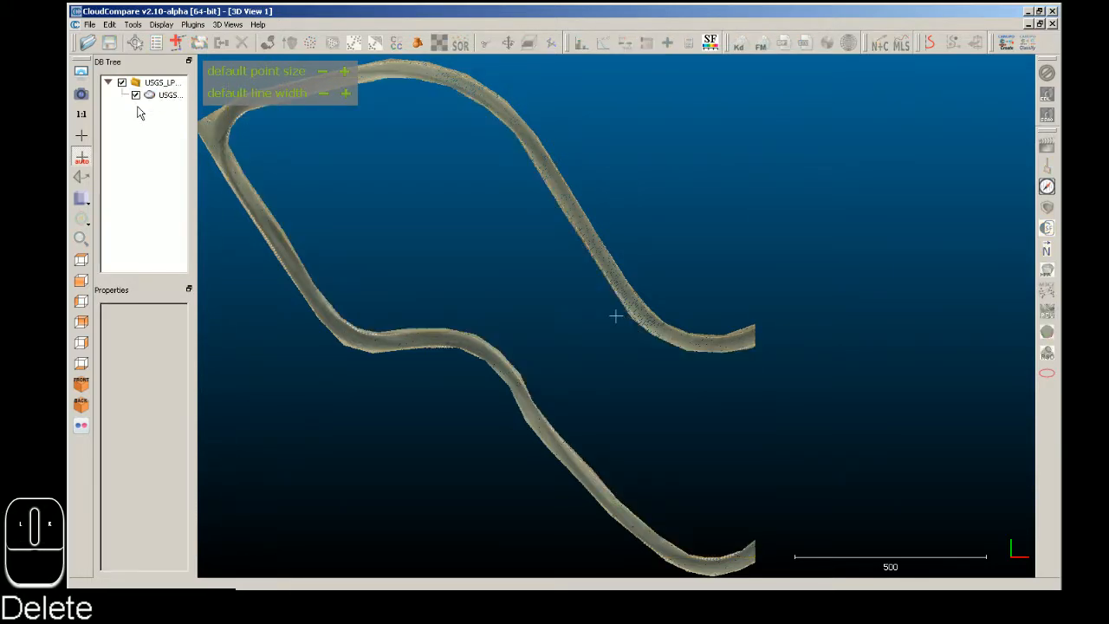
- Examine the remaining track strip at different zooms and from the front, left, top, right and isometric views
scroll(598, 321, "down", 3)
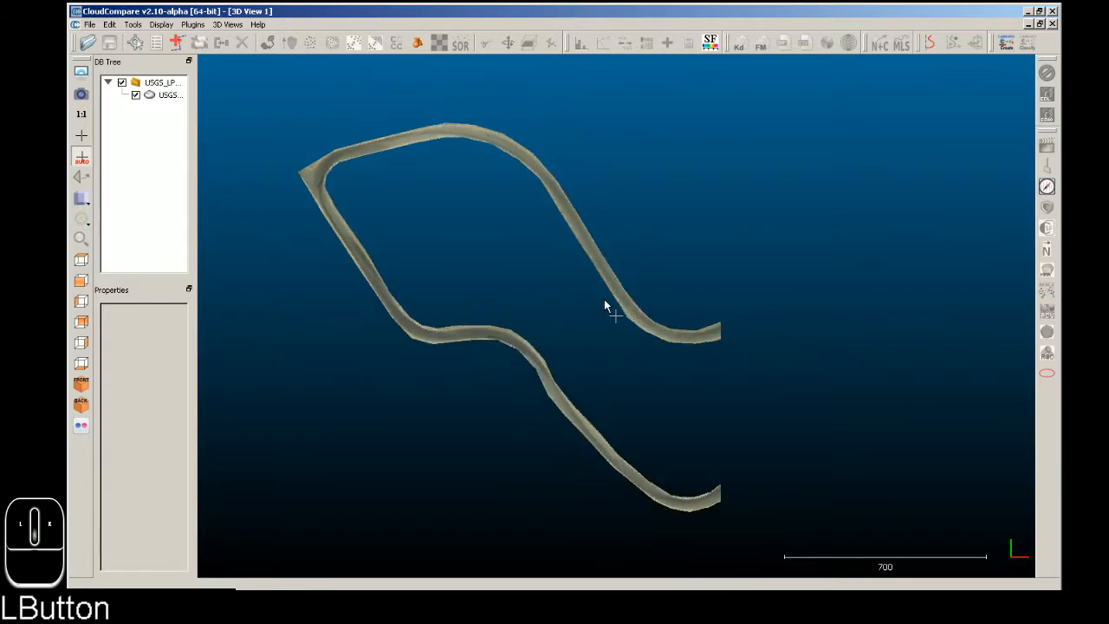
scroll(633, 294, "up", 3)
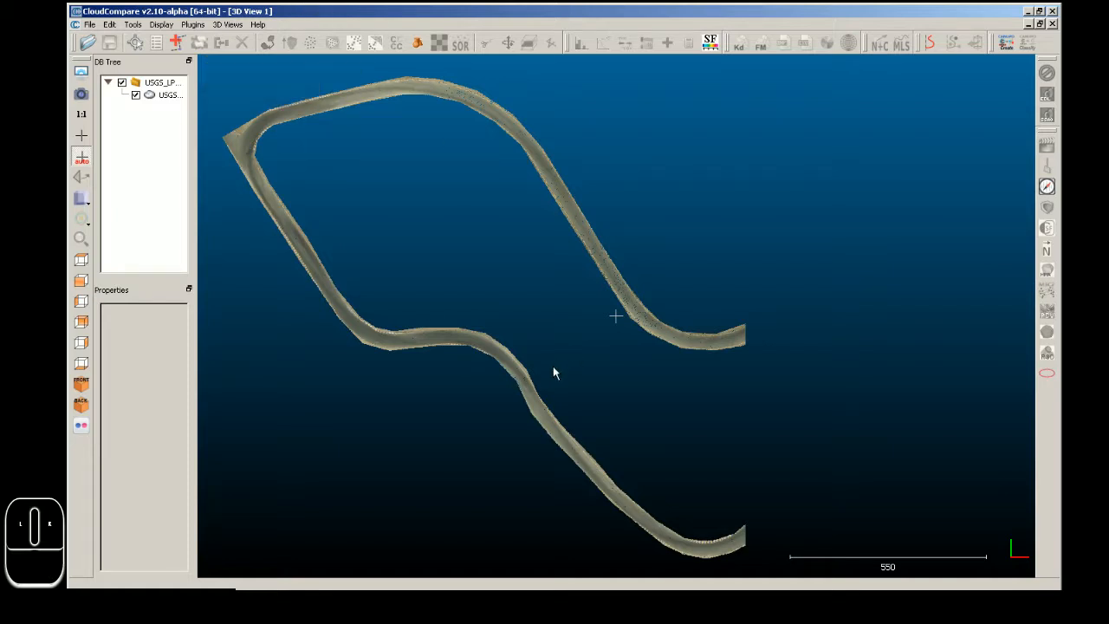
left_click_drag(540, 370, 502, 77)
left_click_drag(528, 200, 454, 236)
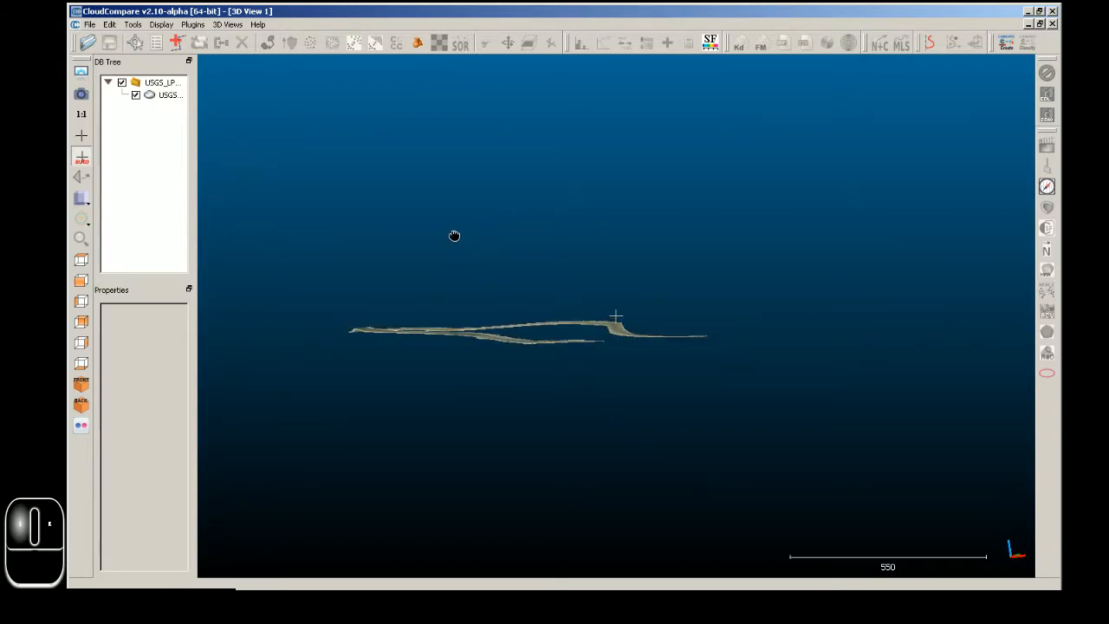
left_click(81, 279)
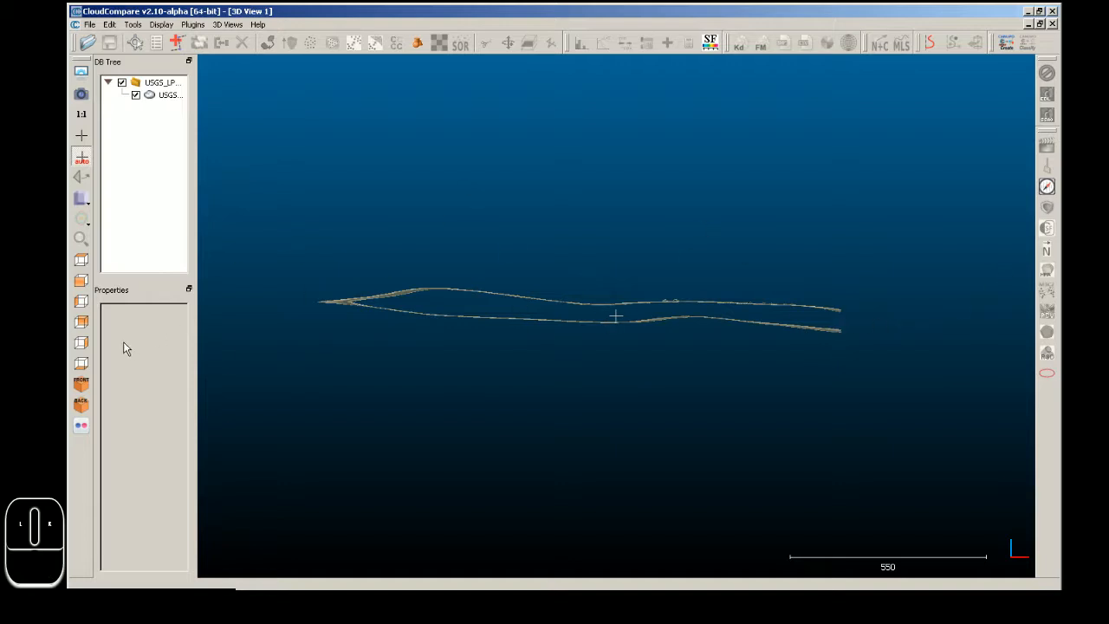
left_click(81, 300)
right_click_drag(872, 349, 623, 334)
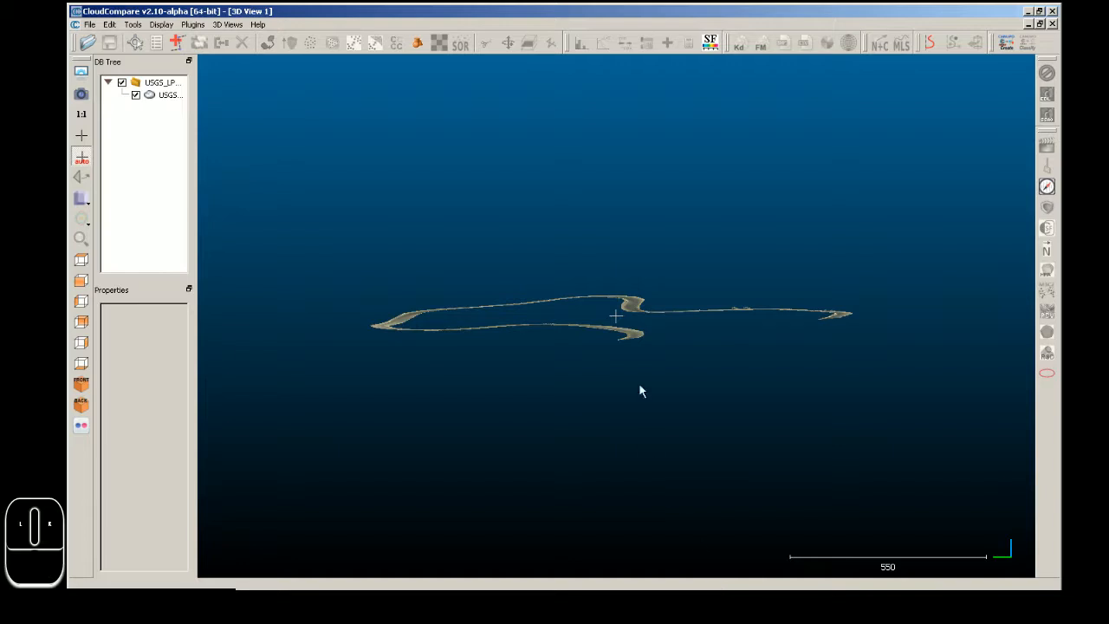
left_click(81, 259)
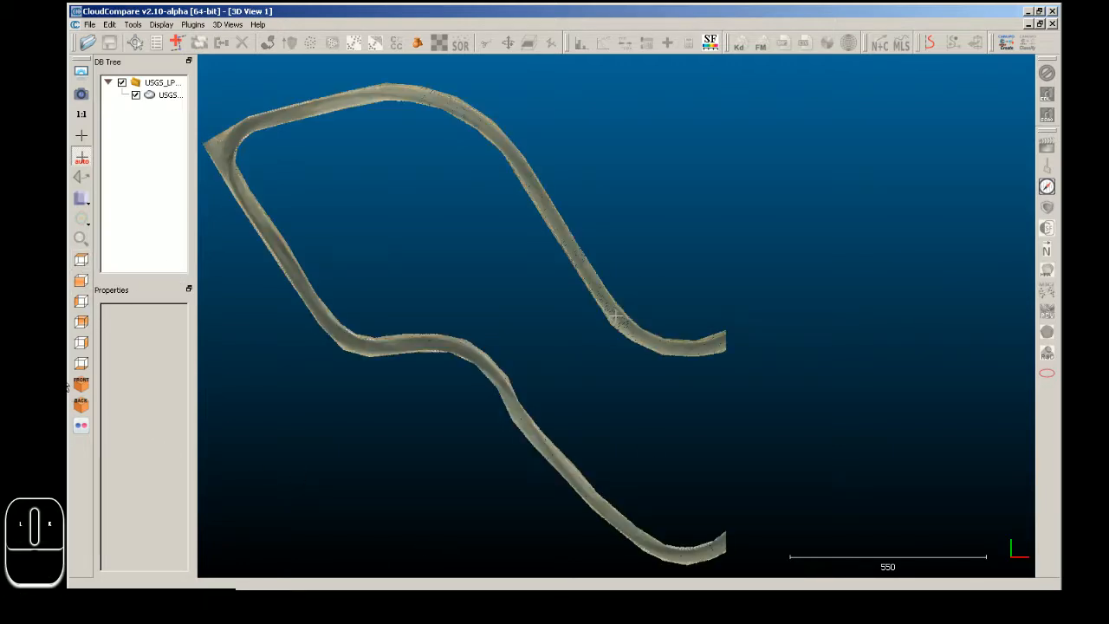
left_click(82, 343)
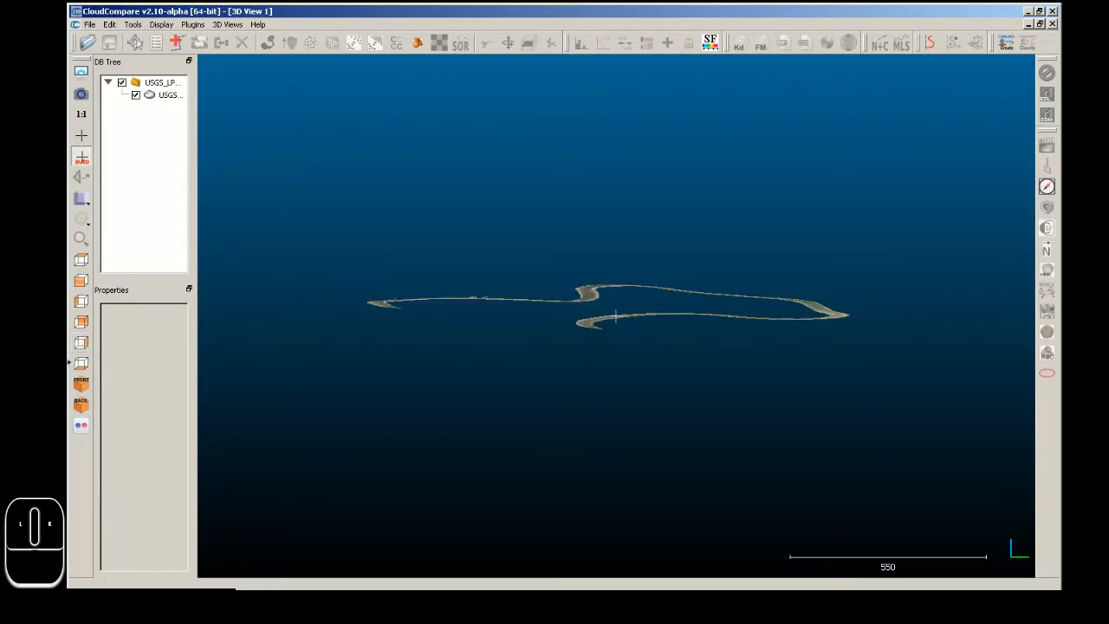
left_click(83, 384)
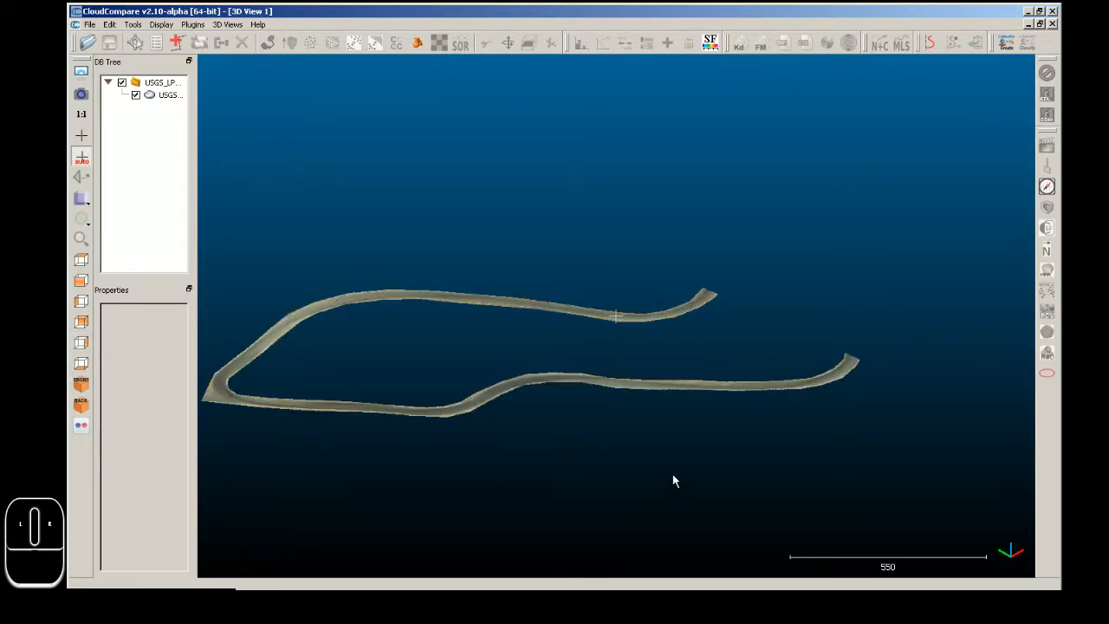
left_click_drag(730, 445, 351, 443)
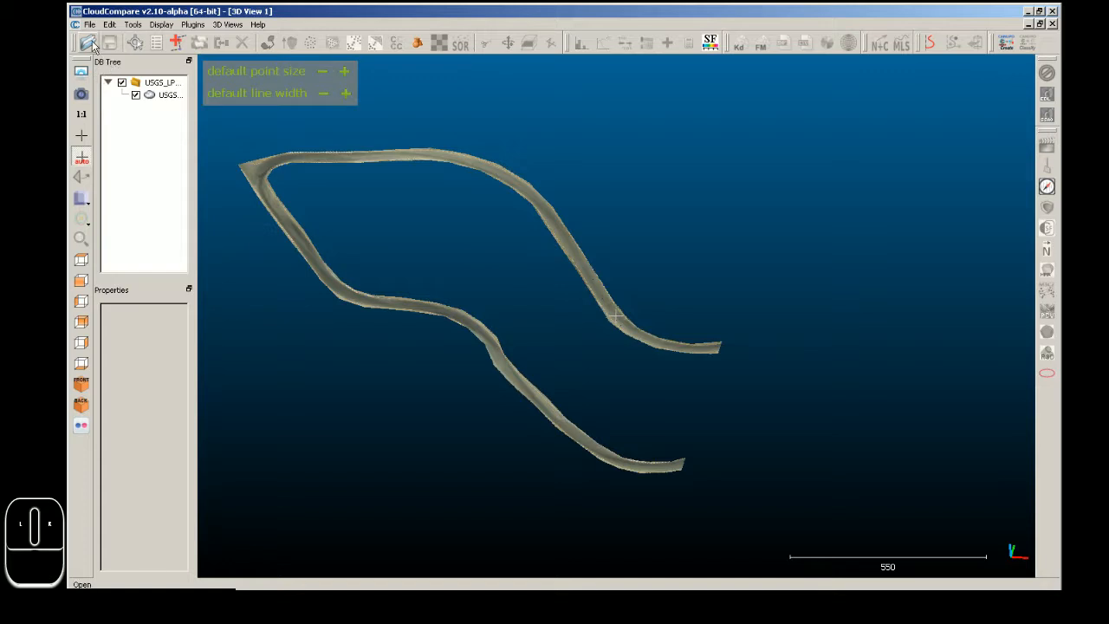
- Select the remaining track cloud and widen the side panels to read its full name and properties
right_click_drag(468, 289, 589, 321)
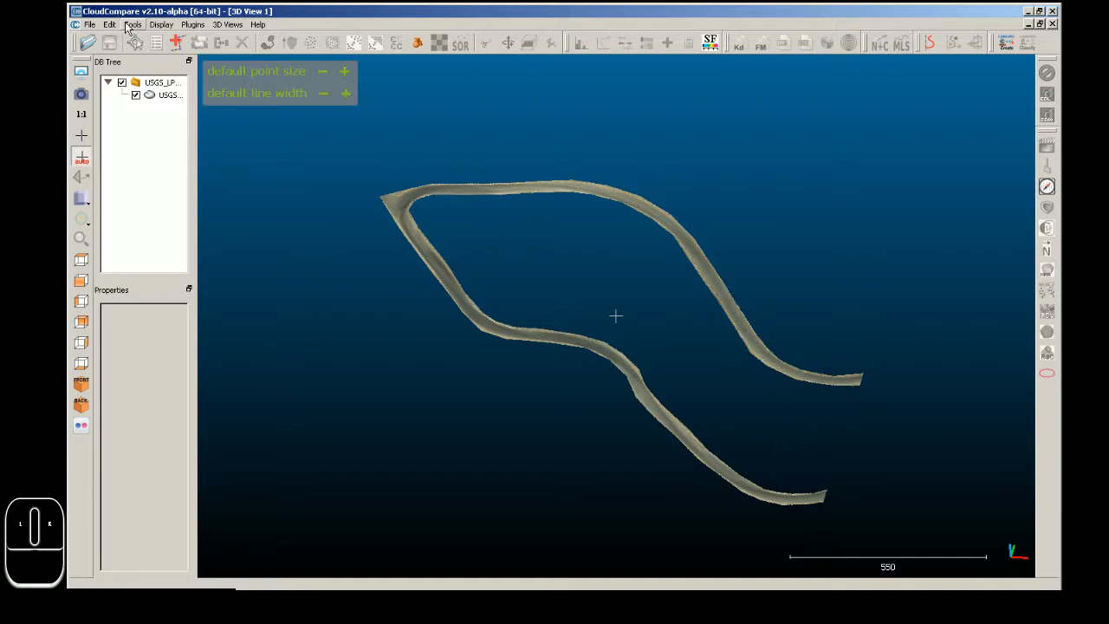
left_click(479, 432)
scroll(484, 405, "down", 5)
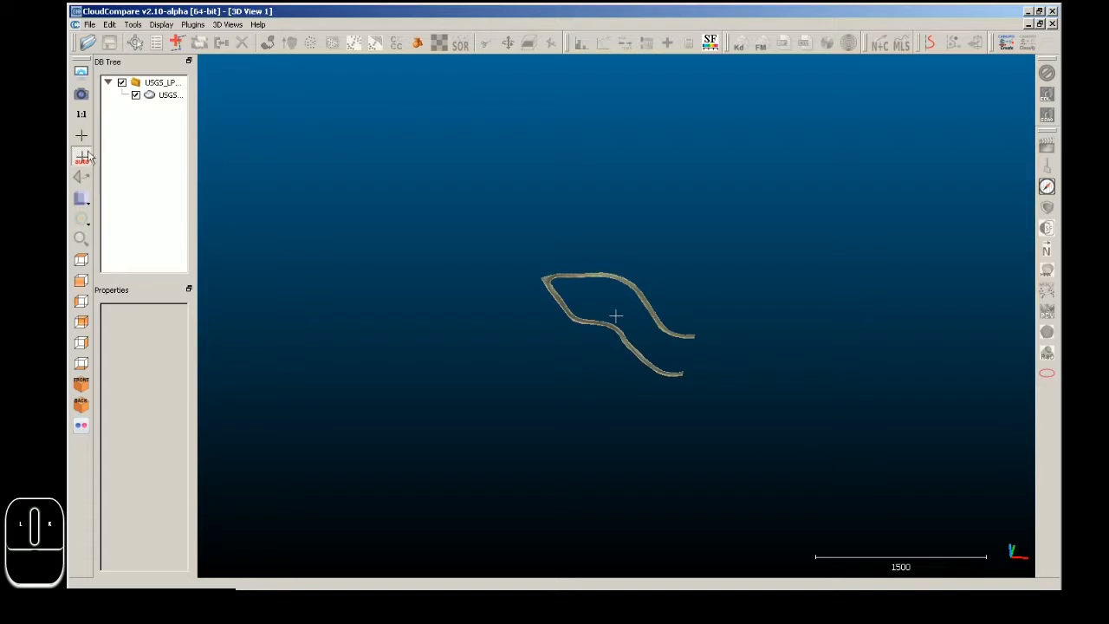
left_click(152, 100)
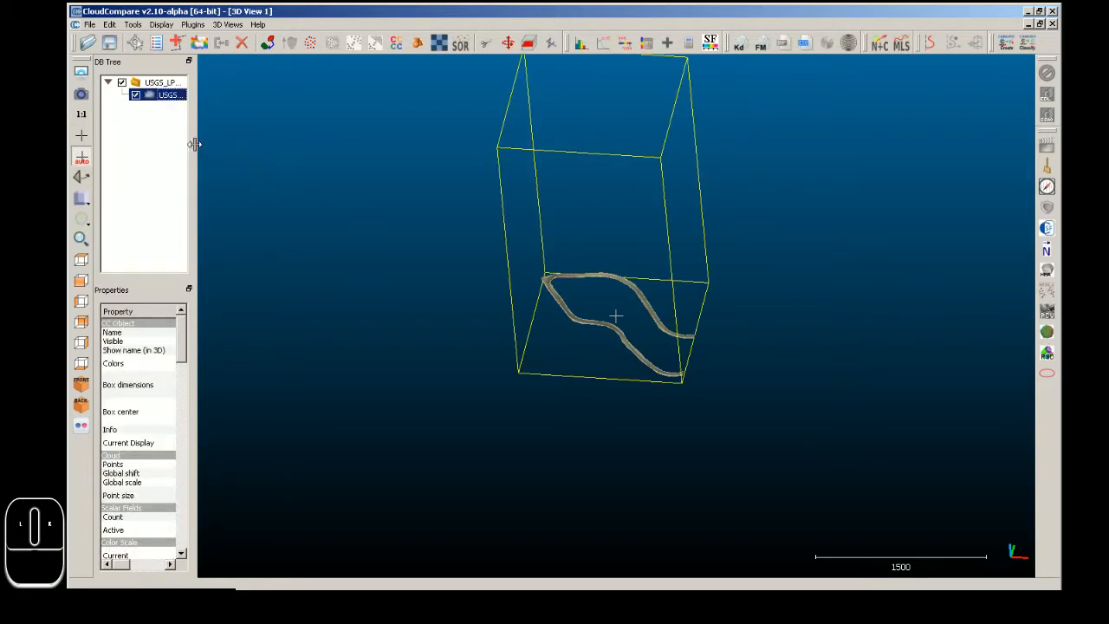
left_click_drag(192, 143, 422, 190)
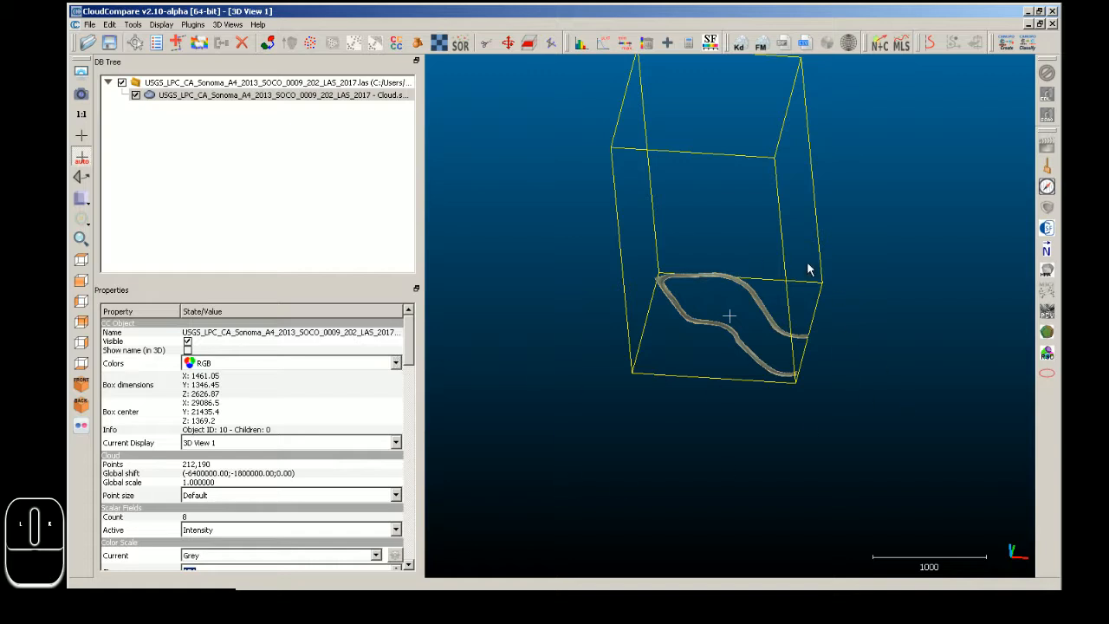
- Compare the entries of the LAS file group and its segmented cloud, and narrow the side panels again
left_click(197, 97)
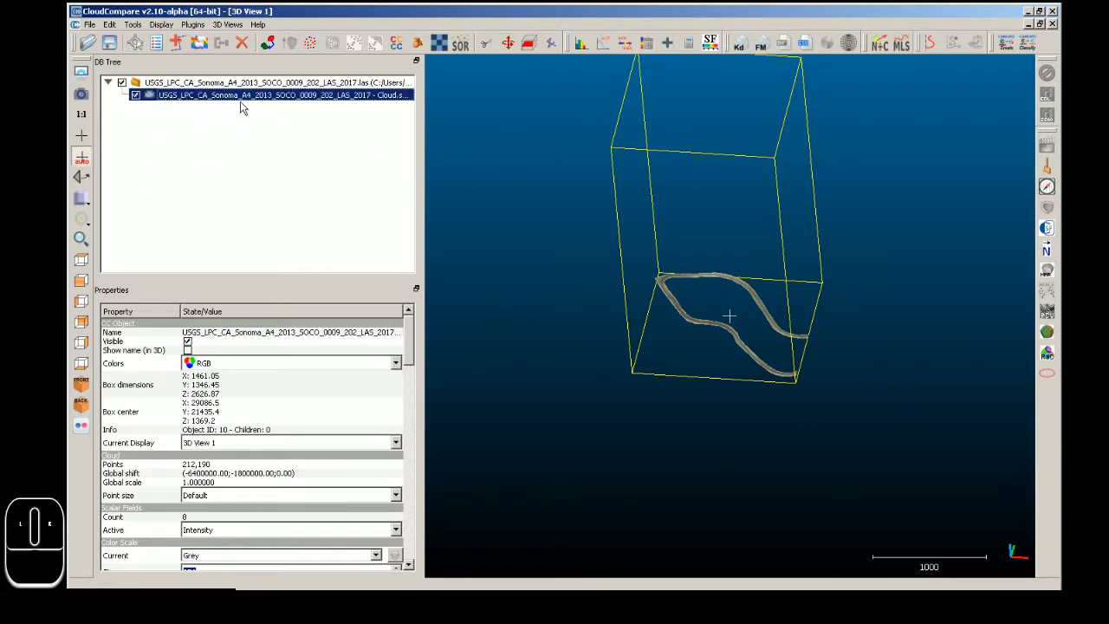
left_click(154, 84)
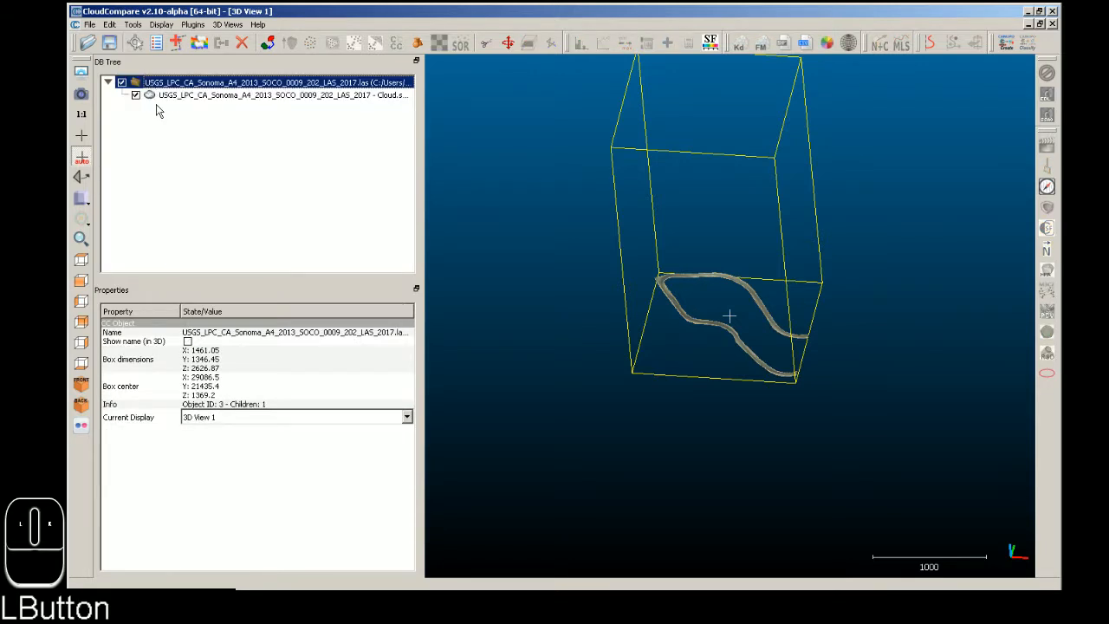
left_click(175, 98, "ctrl")
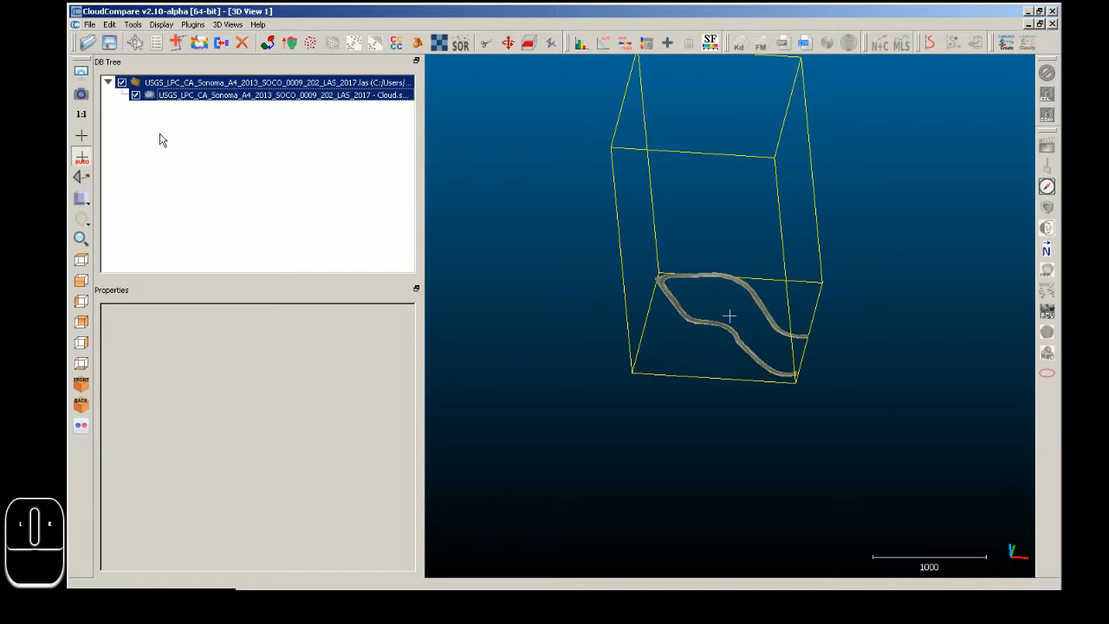
left_click(159, 133)
left_click(169, 100)
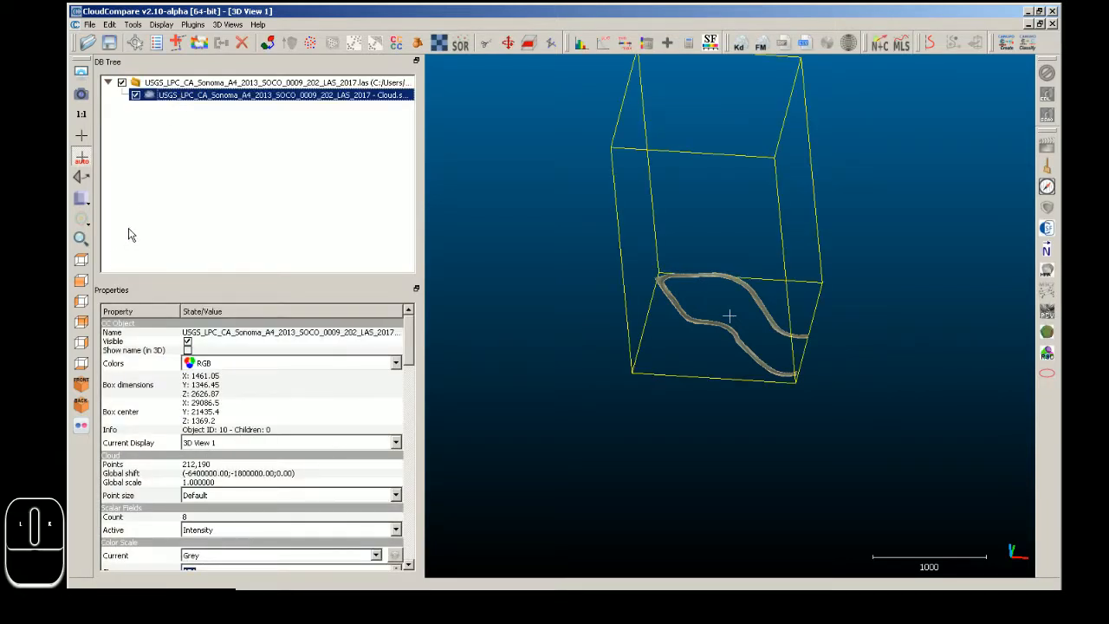
key("ctrl")
left_click(217, 61)
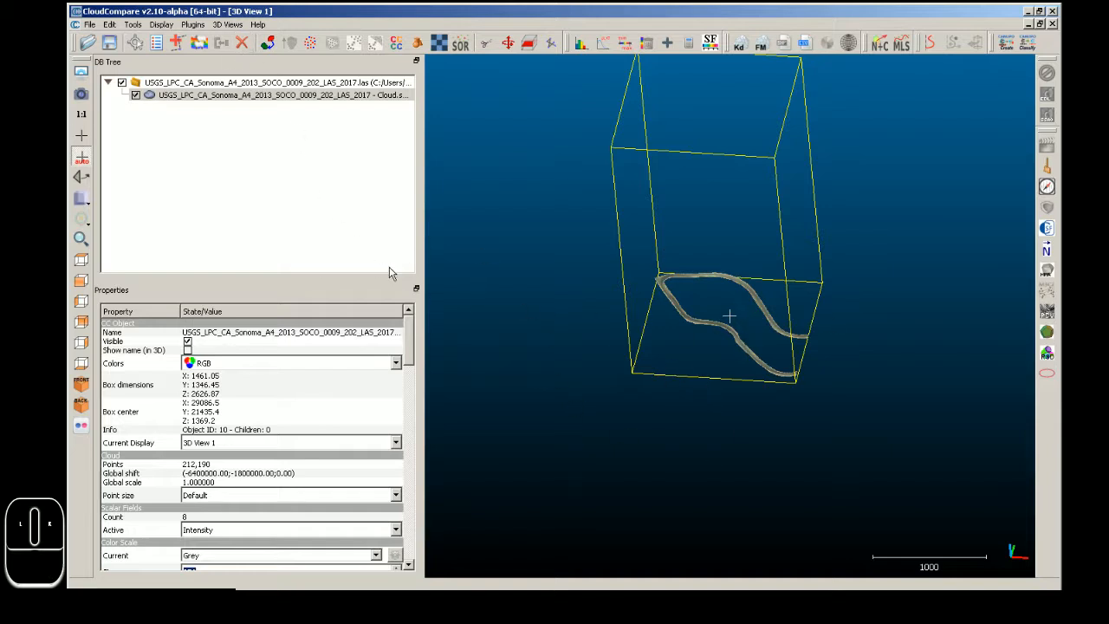
left_click_drag(420, 250, 239, 244)
left_click(518, 433)
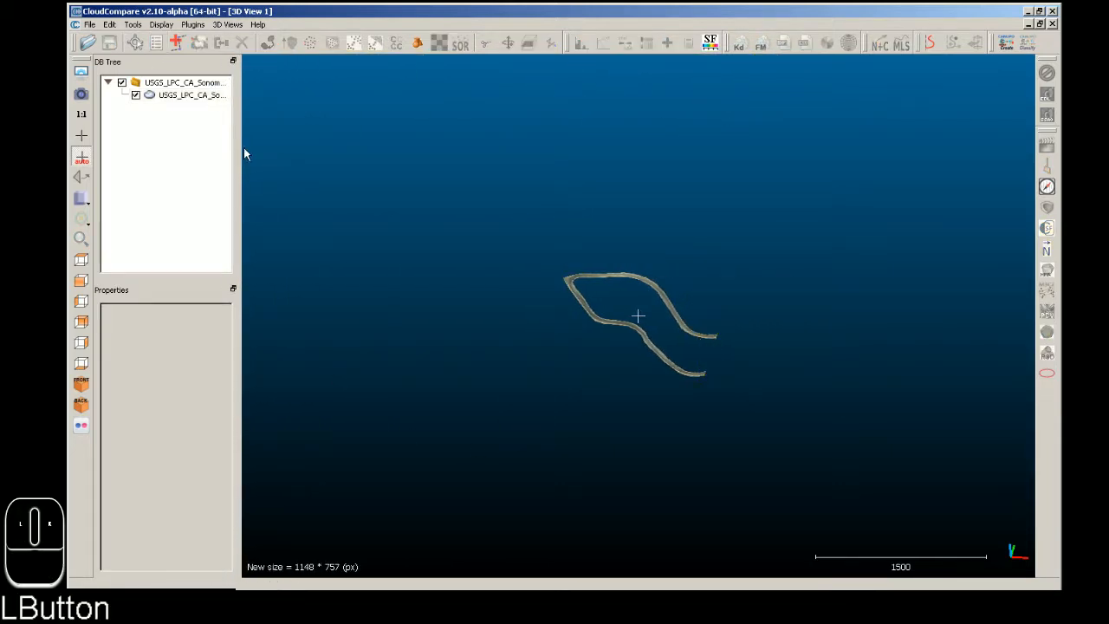
- Compute a Delaunay 2.5D (XY plane) mesh from the segmented track cloud with a max edge length of 0
left_click(636, 318)
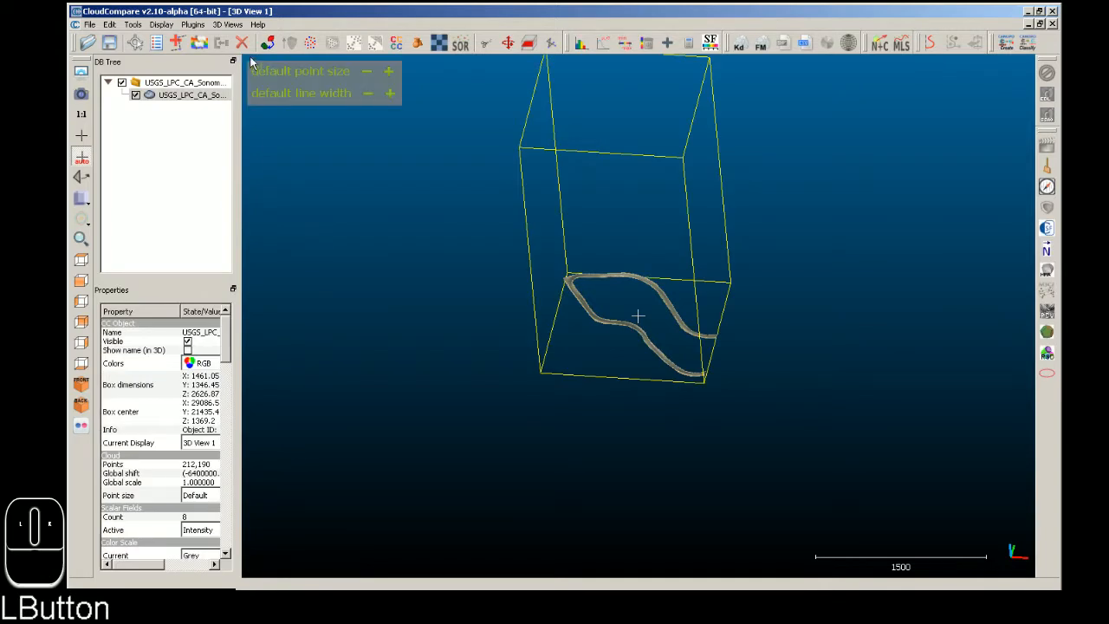
left_click(132, 24)
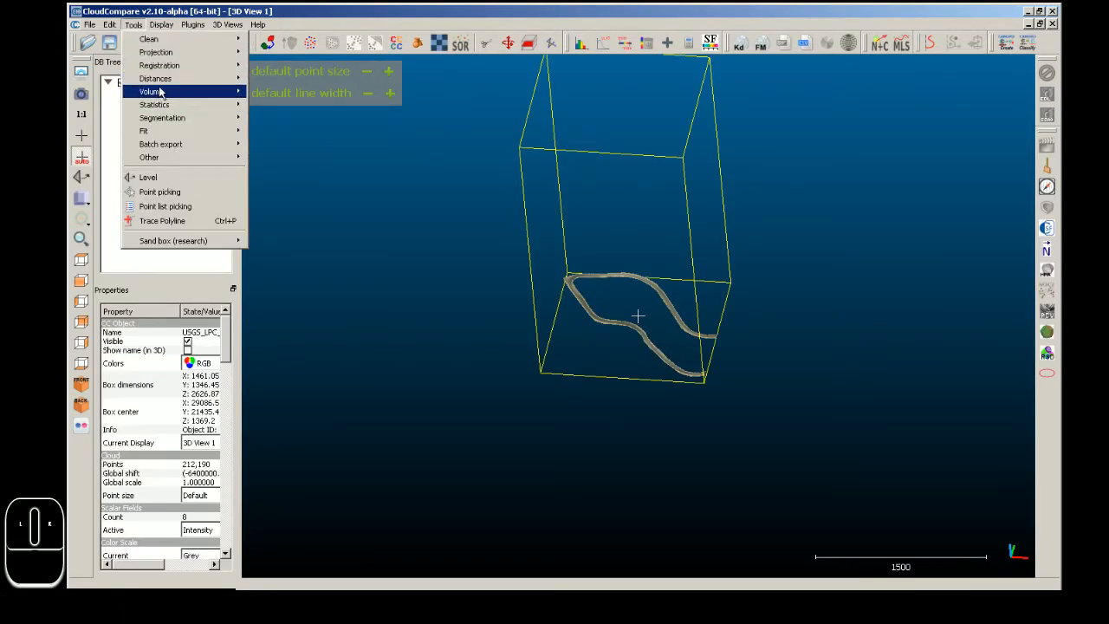
mouse_move(157, 98)
left_click(110, 25)
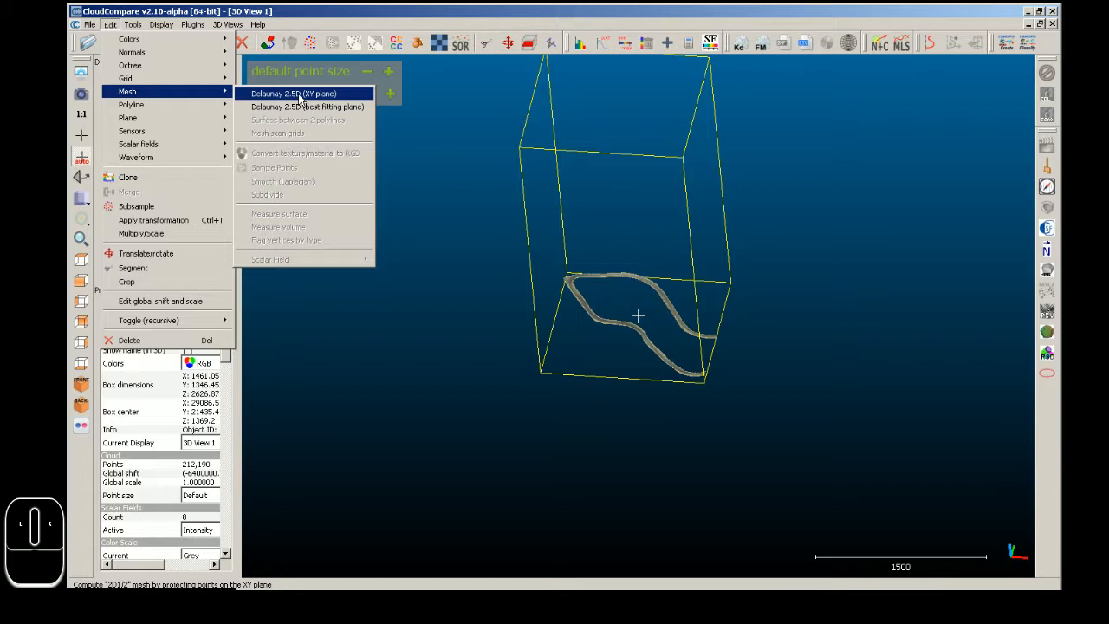
left_click(347, 94)
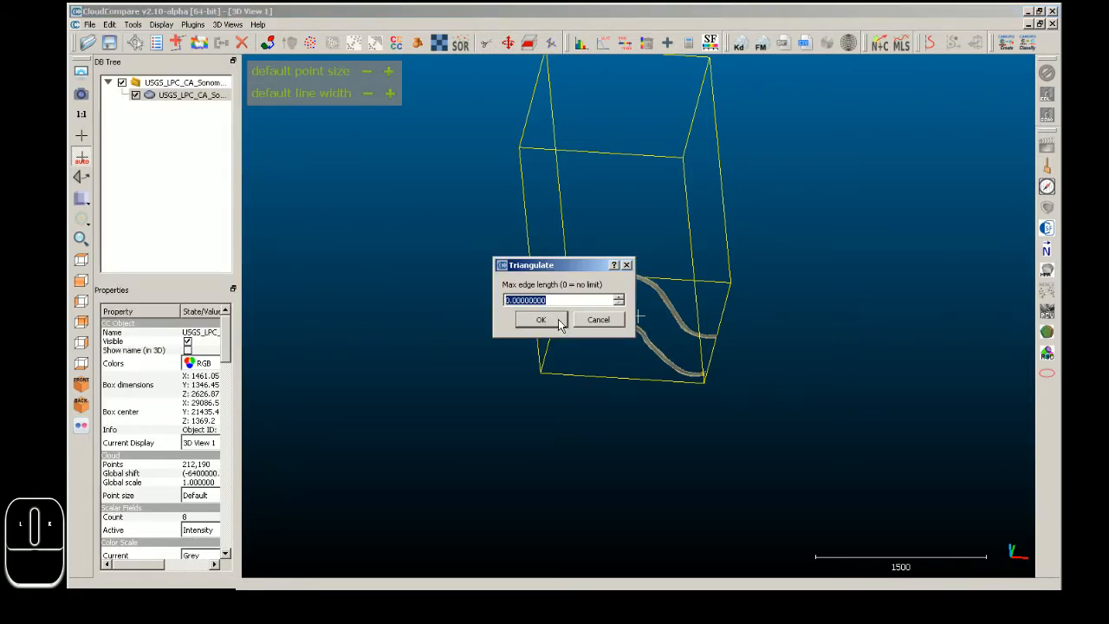
left_click(540, 320)
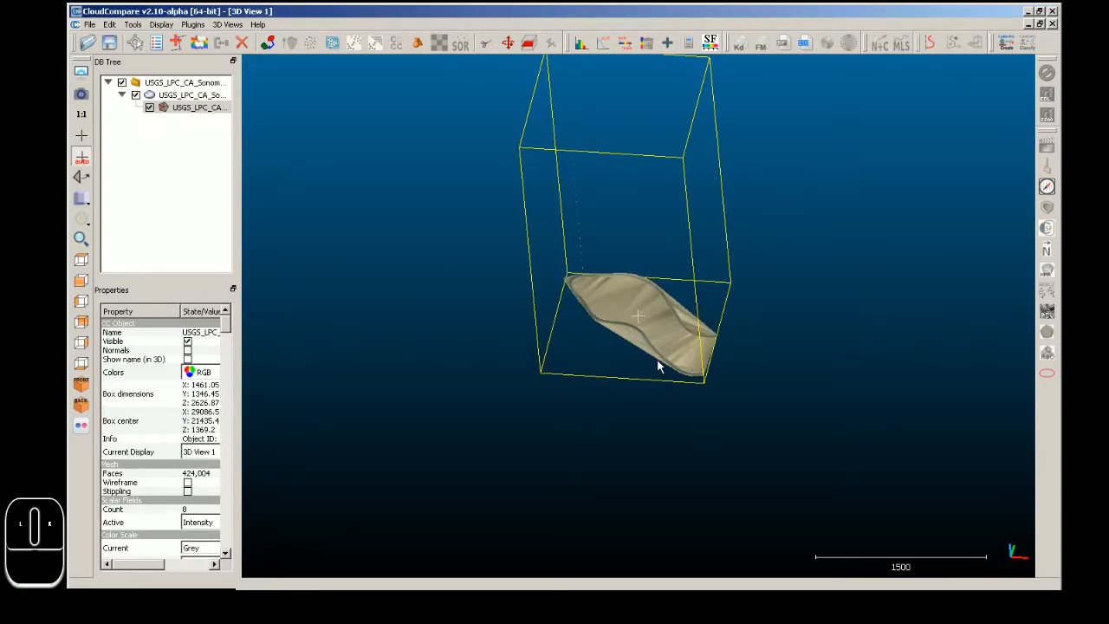
- Examine the triangulated track mesh up close, toggling the parent cloud's visibility off and on
scroll(689, 362, "up", 10)
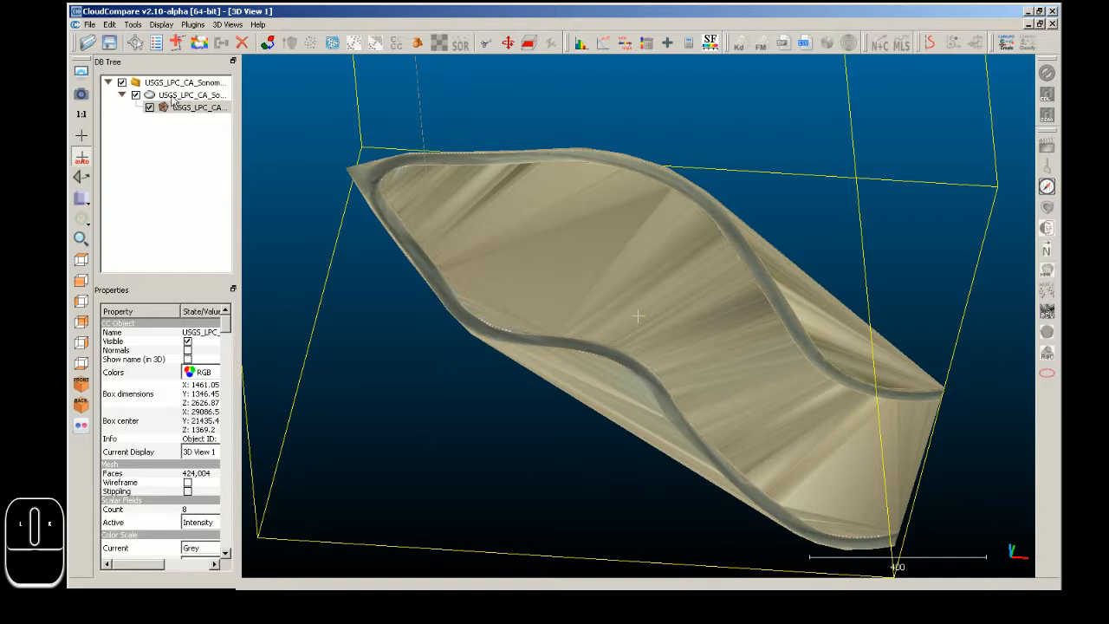
left_click(143, 95)
left_click(135, 96)
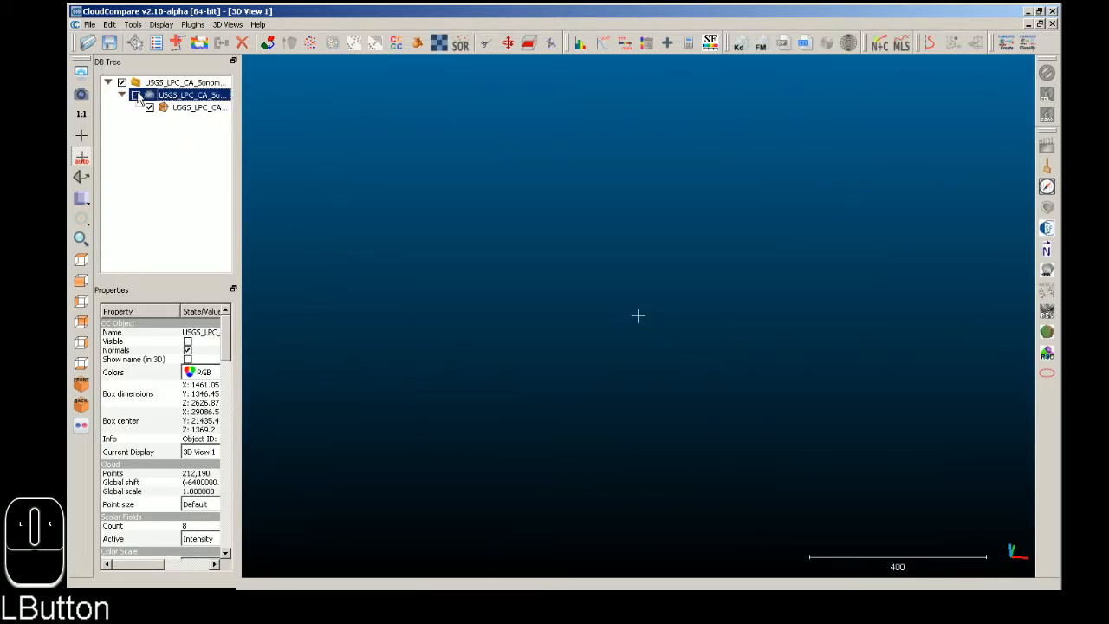
left_click(136, 96)
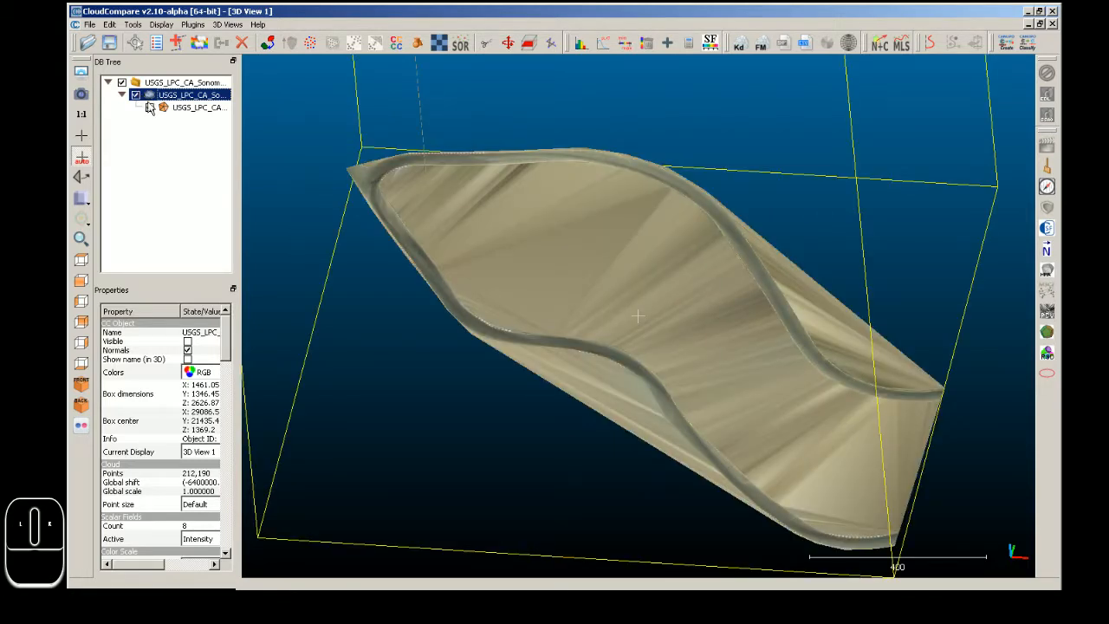
- Save the track mesh to the Desktop as the OBJ mesh USGS_LPC_CA_Sonoma_A4_2013_SOCO_0009_202_LAS_2017 - Cloud.obj
left_click(198, 108)
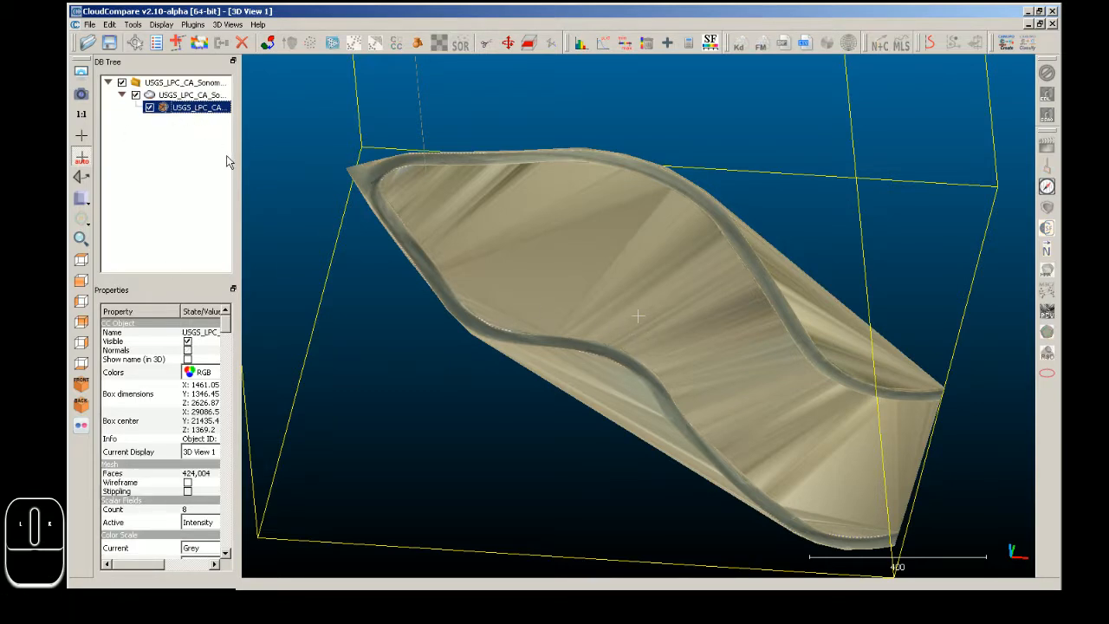
left_click_drag(237, 160, 567, 178)
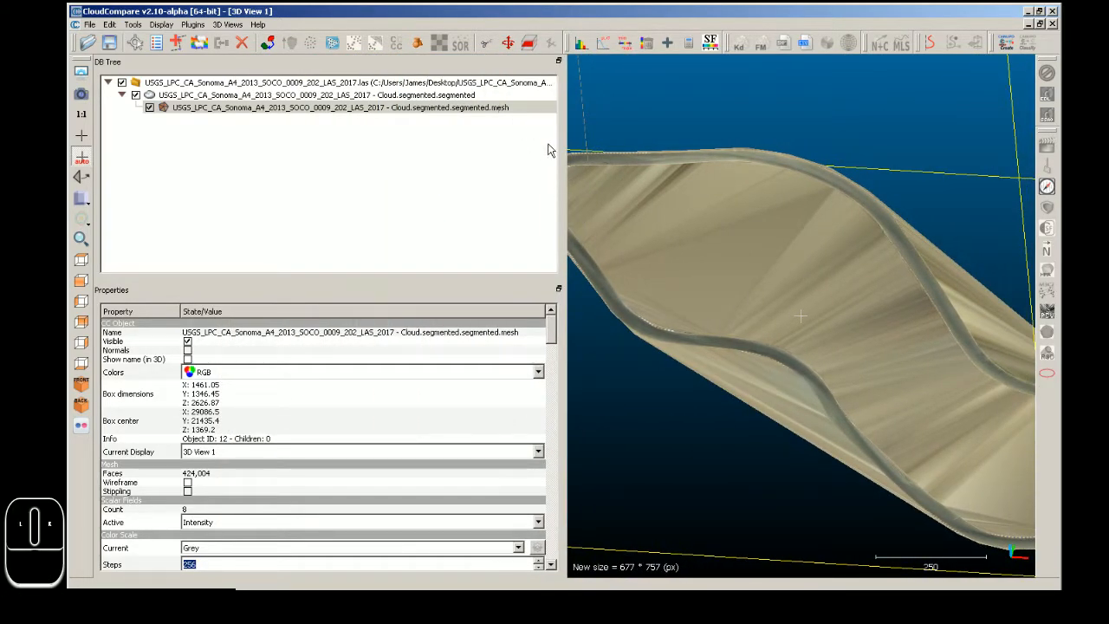
left_click_drag(565, 229, 248, 216)
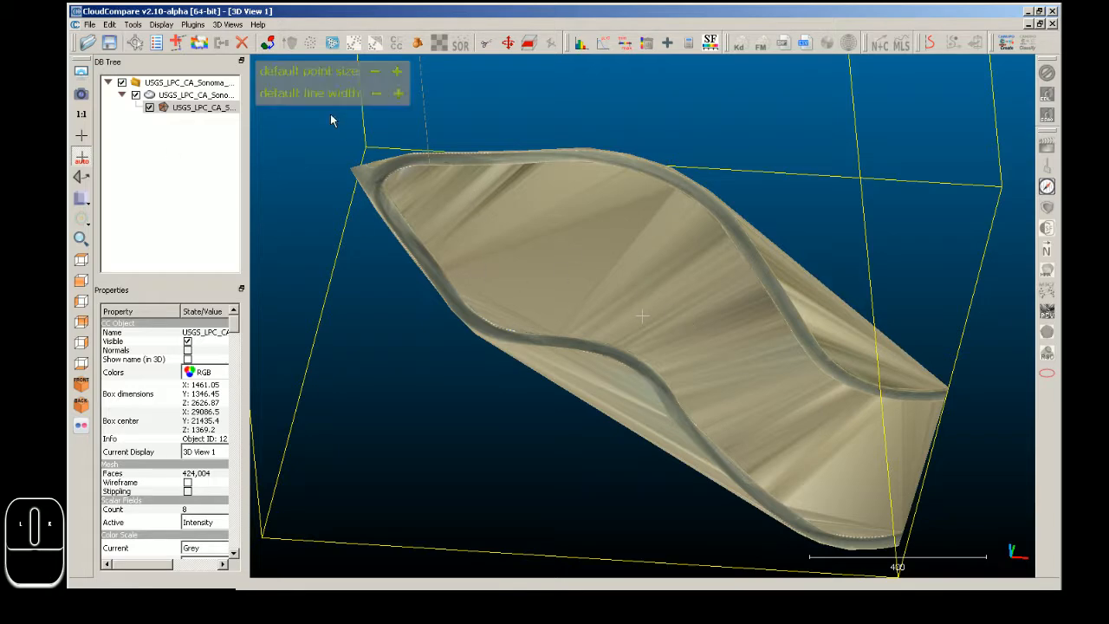
left_click(90, 24)
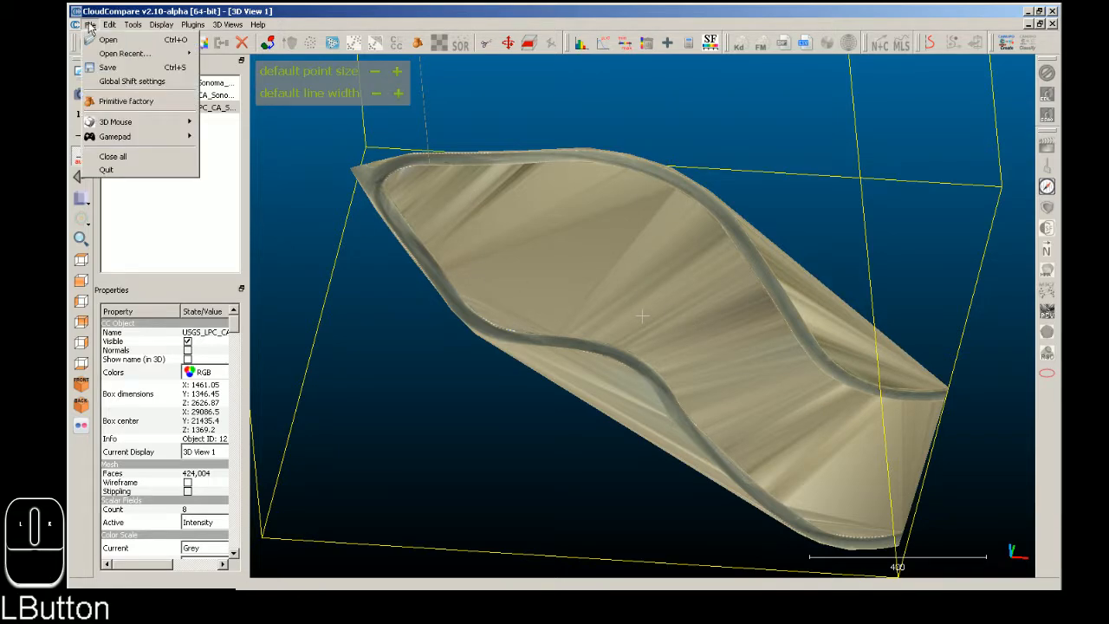
left_click(108, 67)
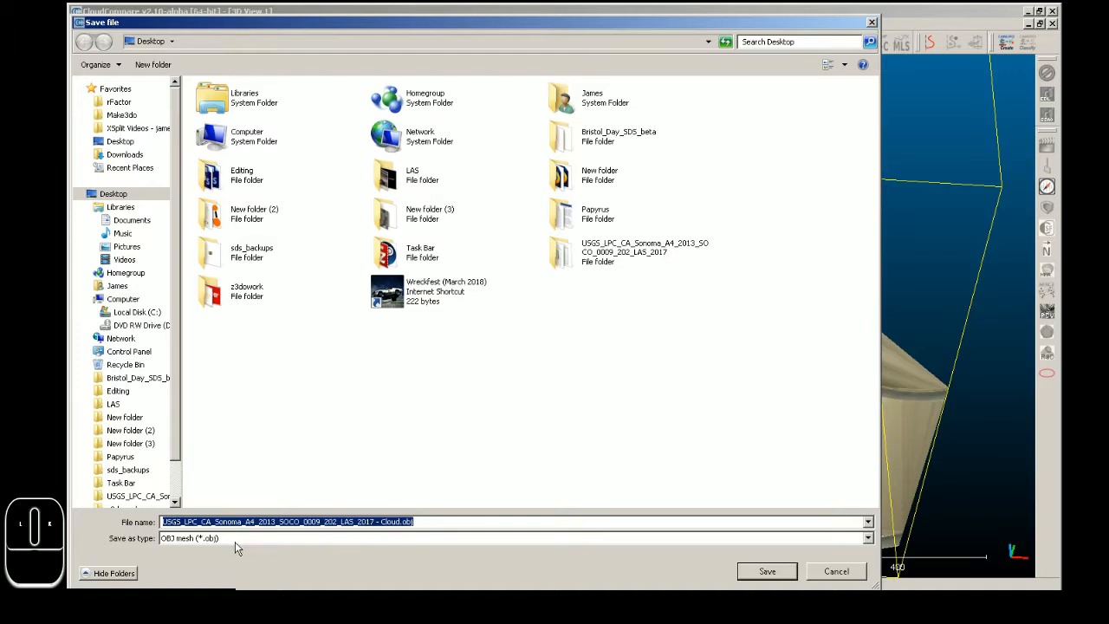
left_click(205, 538)
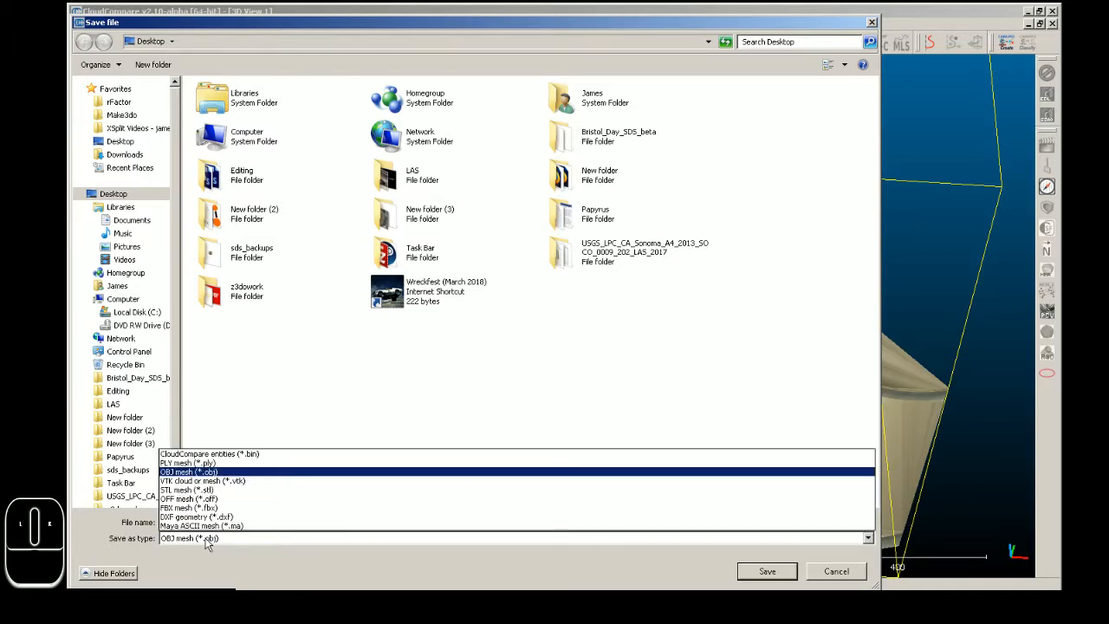
left_click(213, 539)
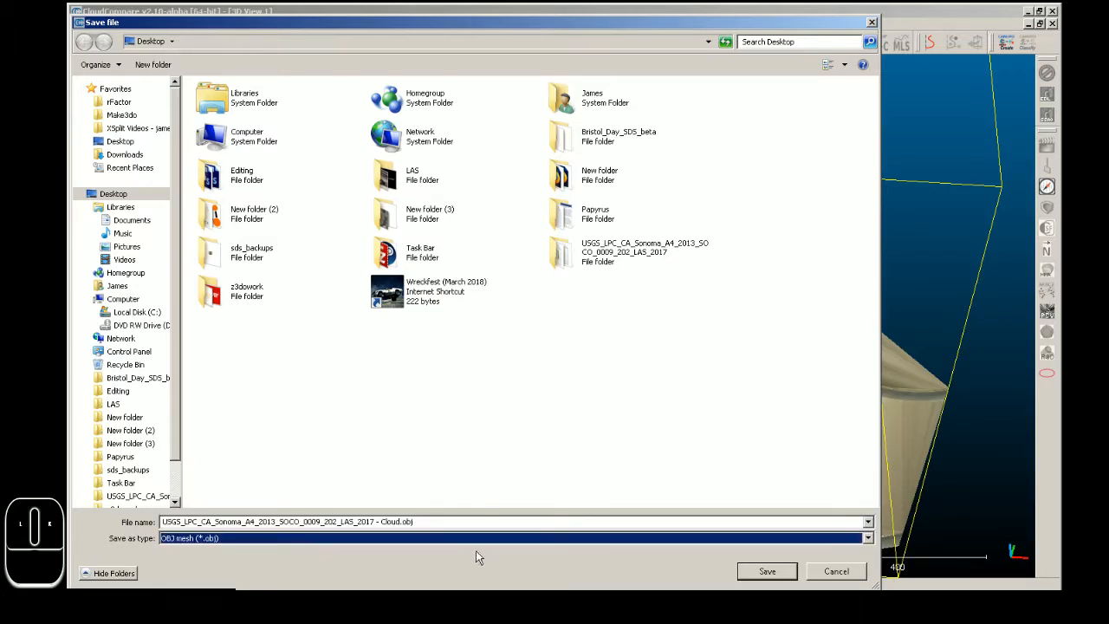
left_click(766, 573)
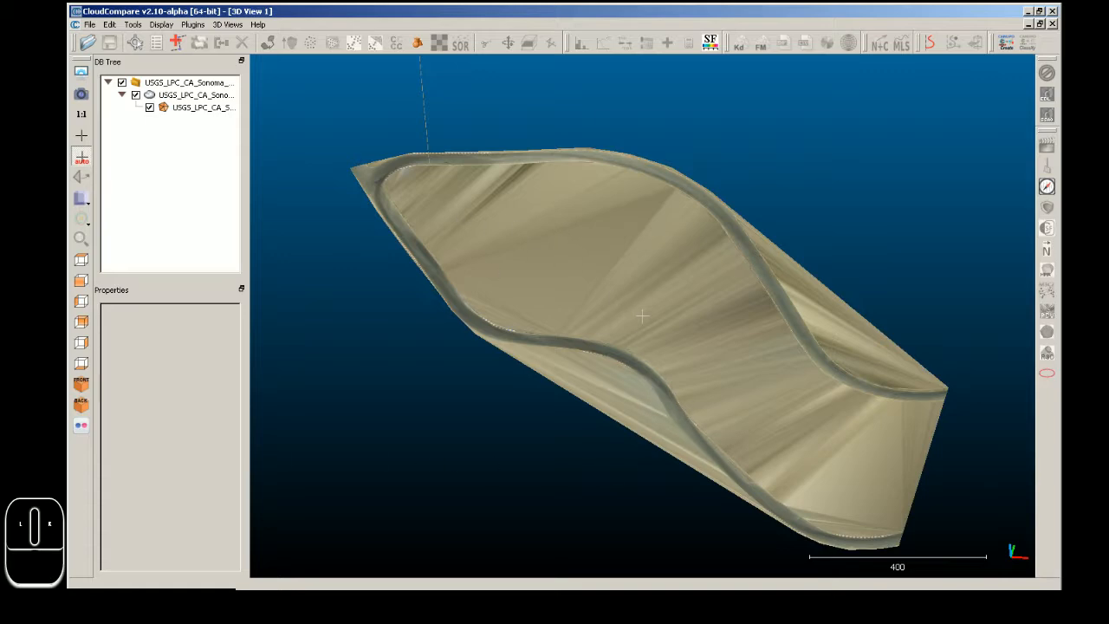
- Quit CloudCompare and confirm closing it
left_click(1026, 12)
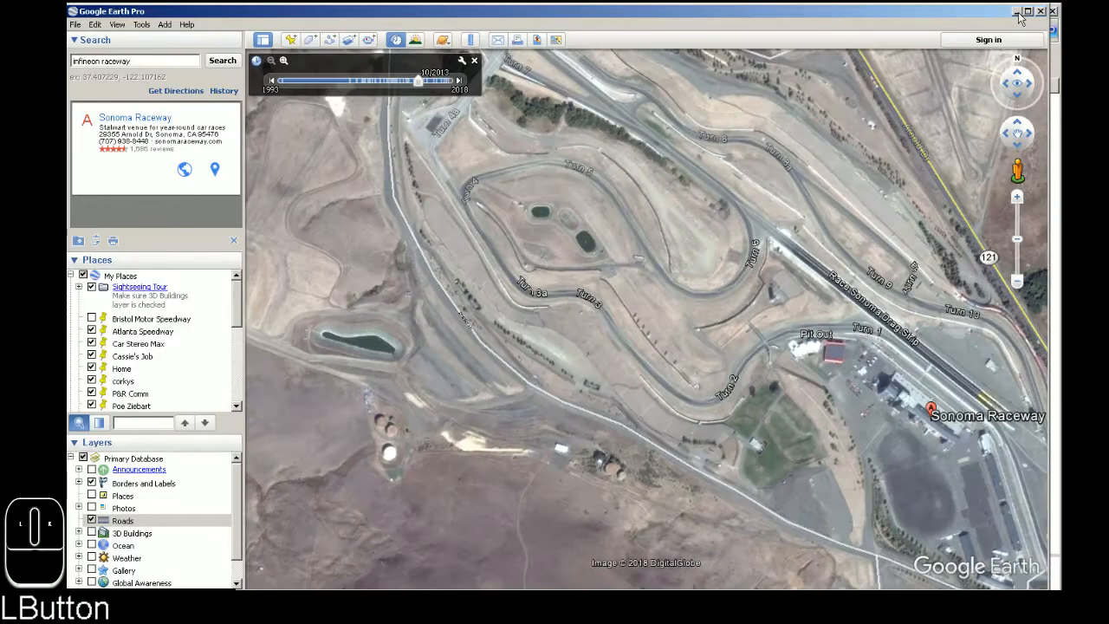
left_click(1017, 11)
left_click(1029, 15)
left_click(1030, 17)
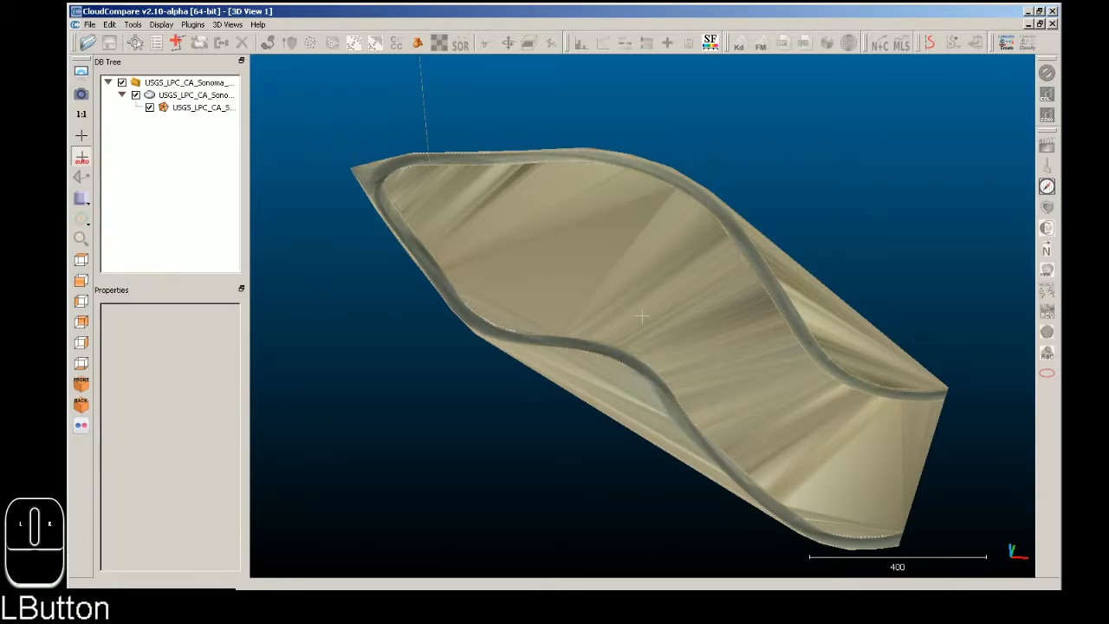
left_click(1052, 12)
left_click(545, 319)
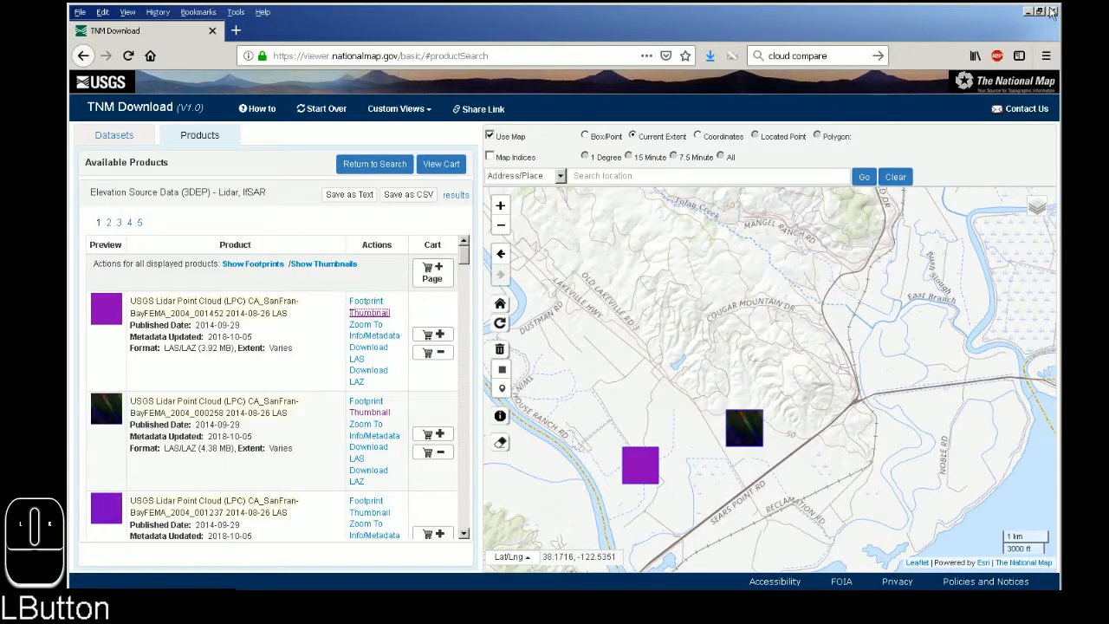
- Close the TNM Download browser window, Google Earth Pro and the LAS data folder window
left_click(1055, 19)
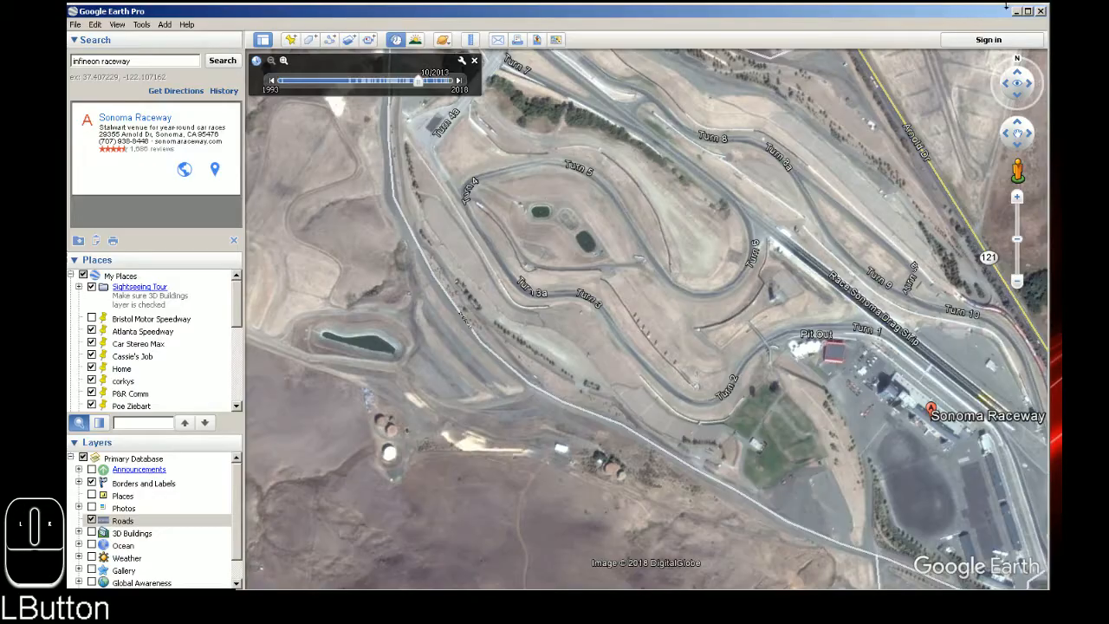
left_click(1039, 14)
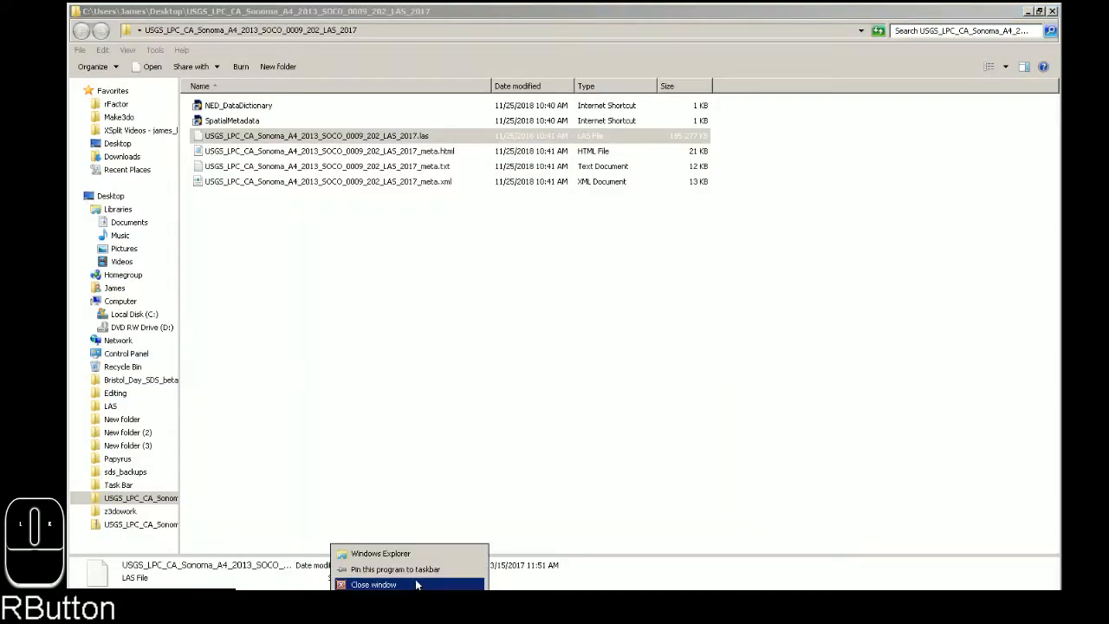
left_click(407, 582)
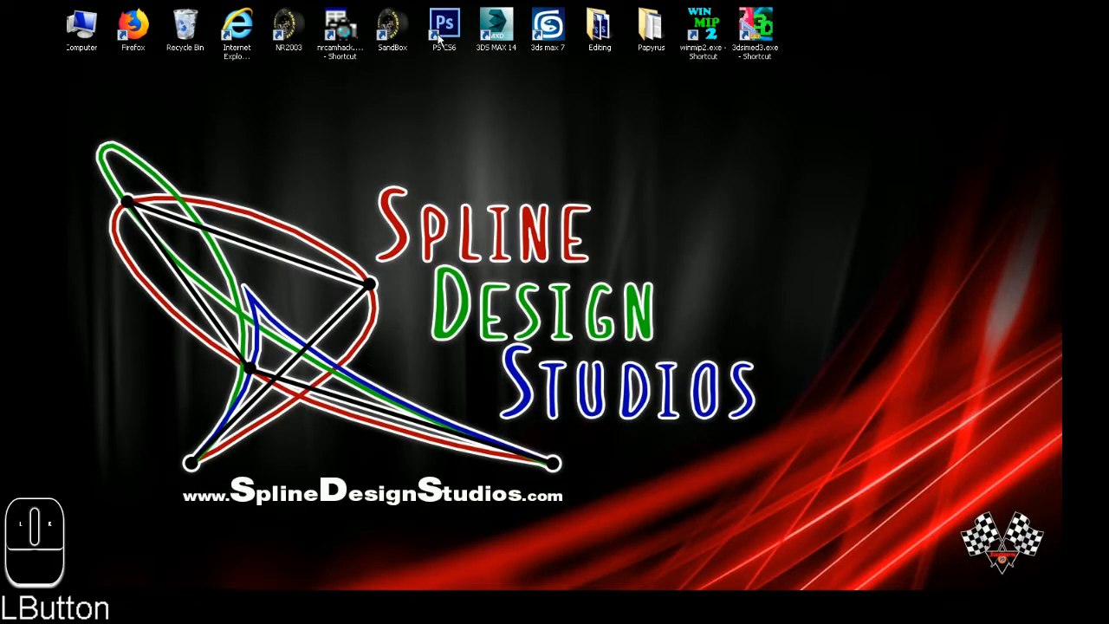
- Start 3ds Max Design 2014 from the desktop and dismiss its welcome screen
double_click(496, 31)
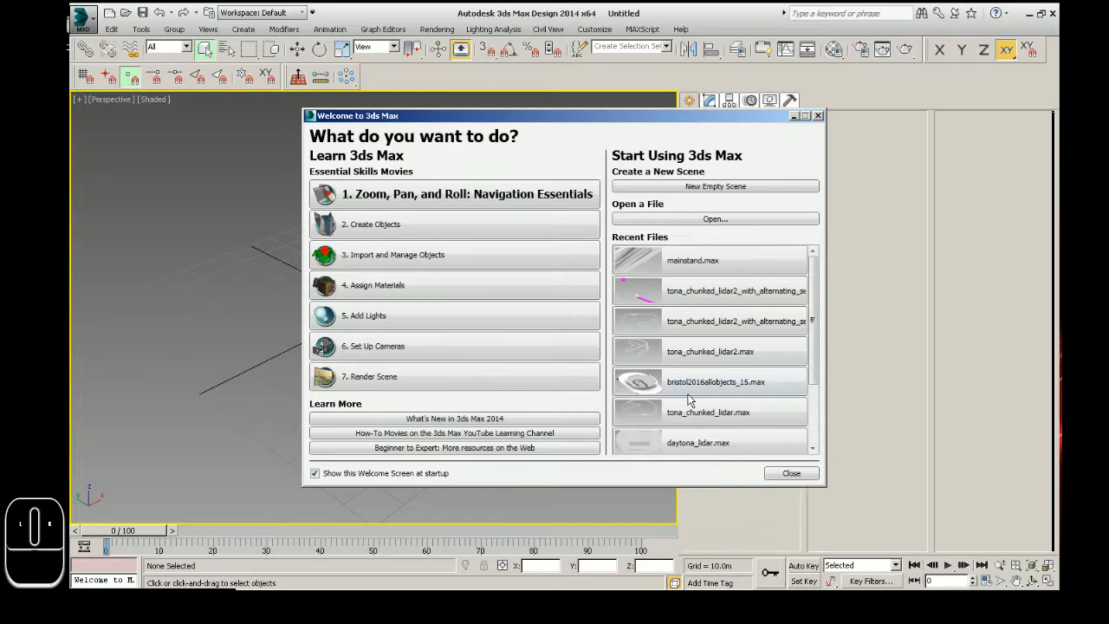
left_click(795, 474)
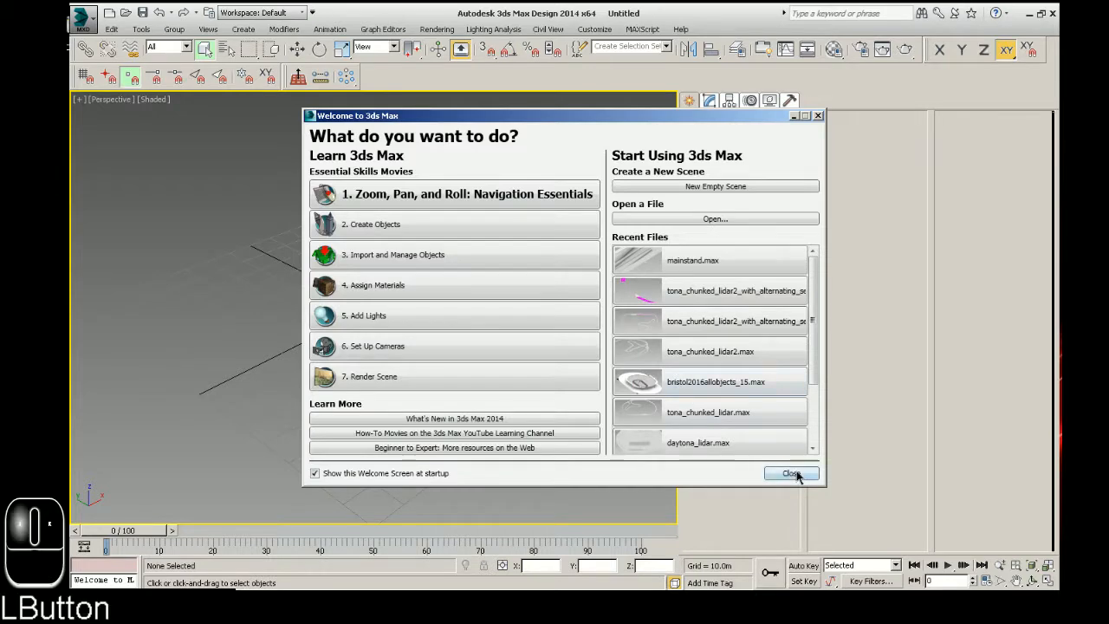
left_click(680, 449)
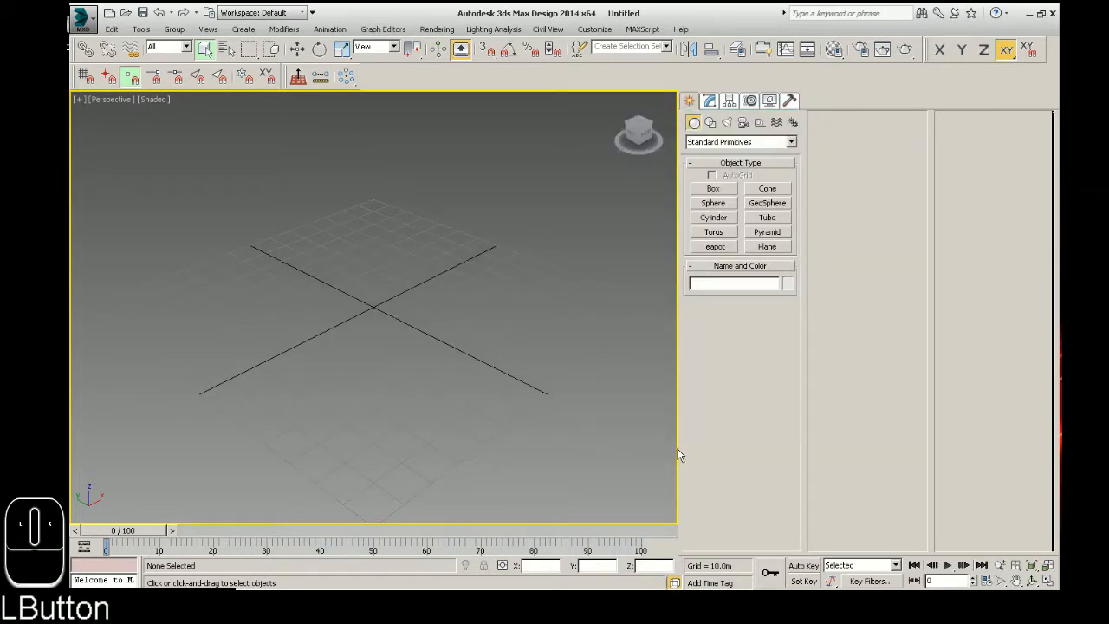
- Widen the viewport area and import the USGS_LPC_CA_Sonoma_A4_2013_SOCO_0009_202 OBJ mesh from the Desktop as an Editable Poly
left_click_drag(680, 456, 932, 450)
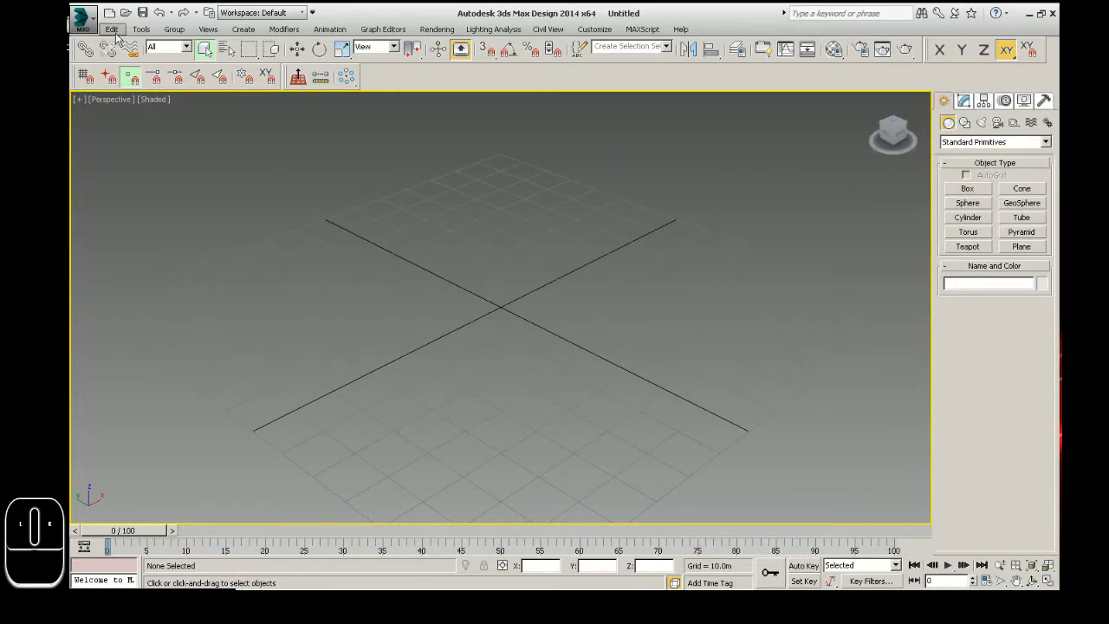
left_click(82, 17)
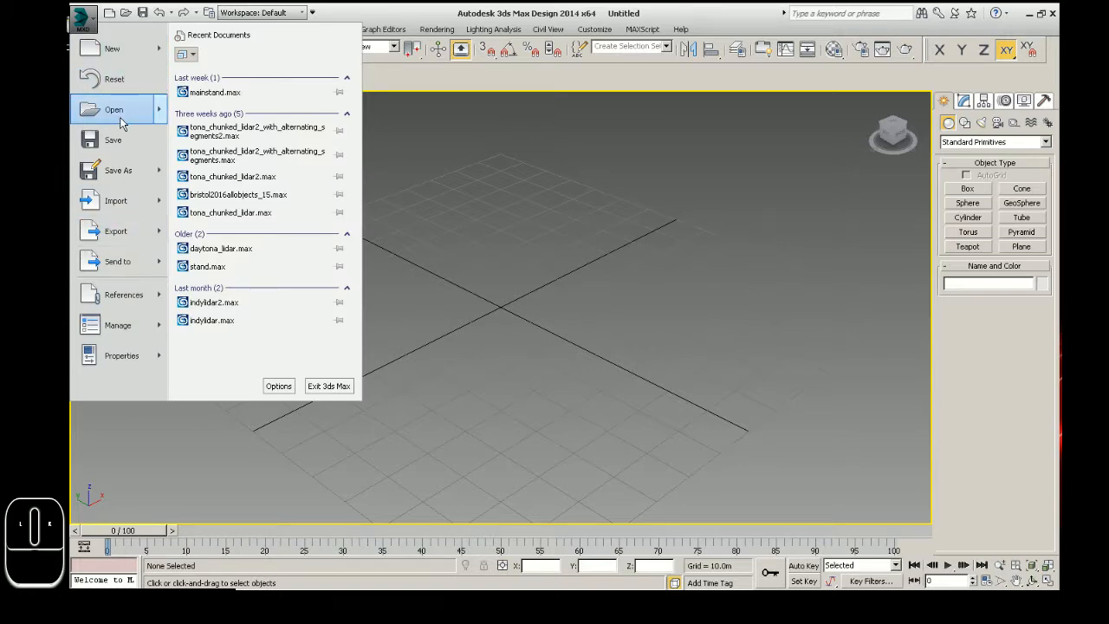
left_click(121, 123)
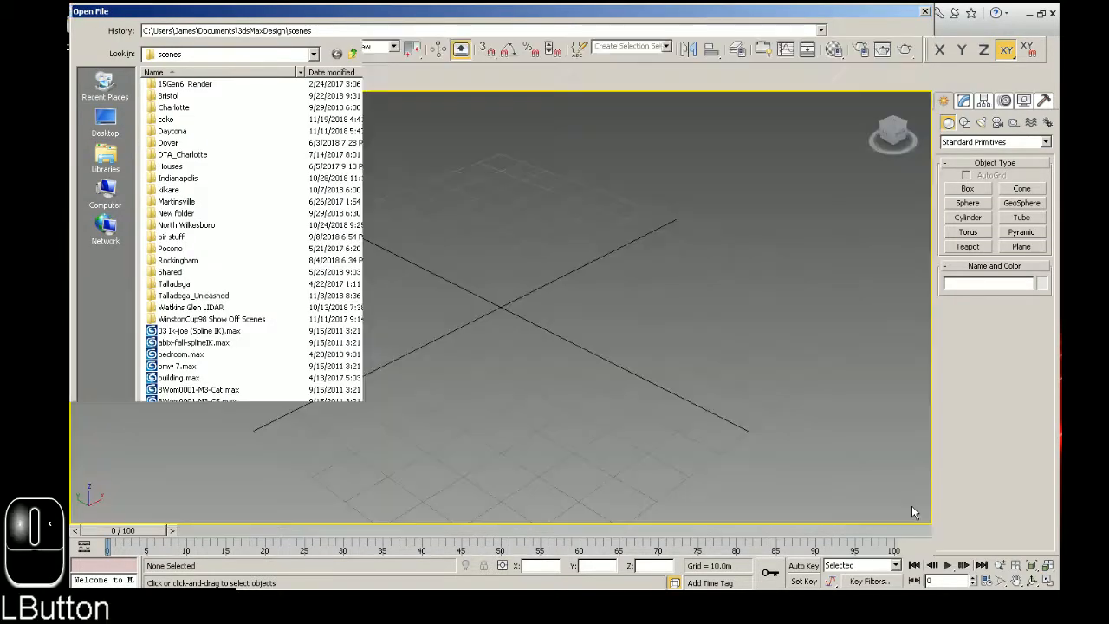
left_click(83, 17)
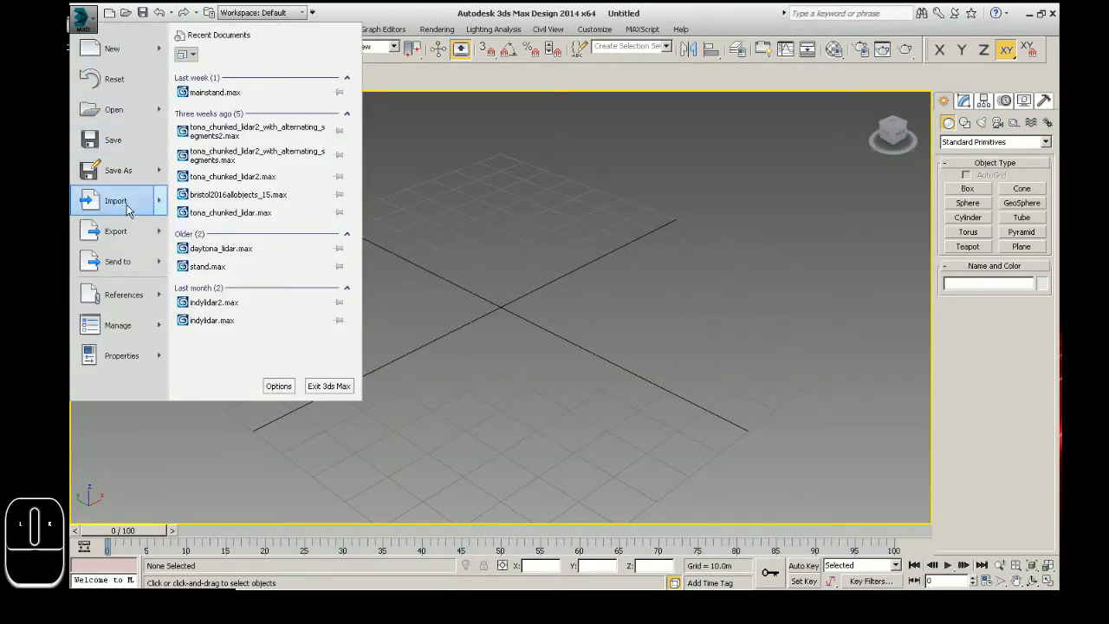
left_click(126, 210)
left_click(106, 126)
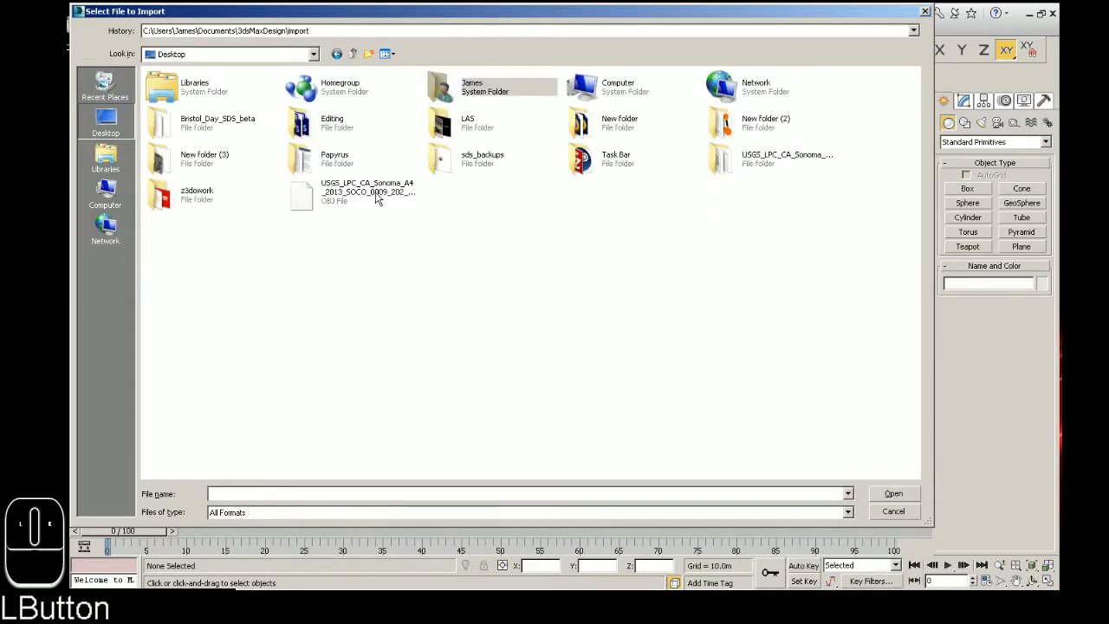
left_click(376, 195)
left_click(898, 494)
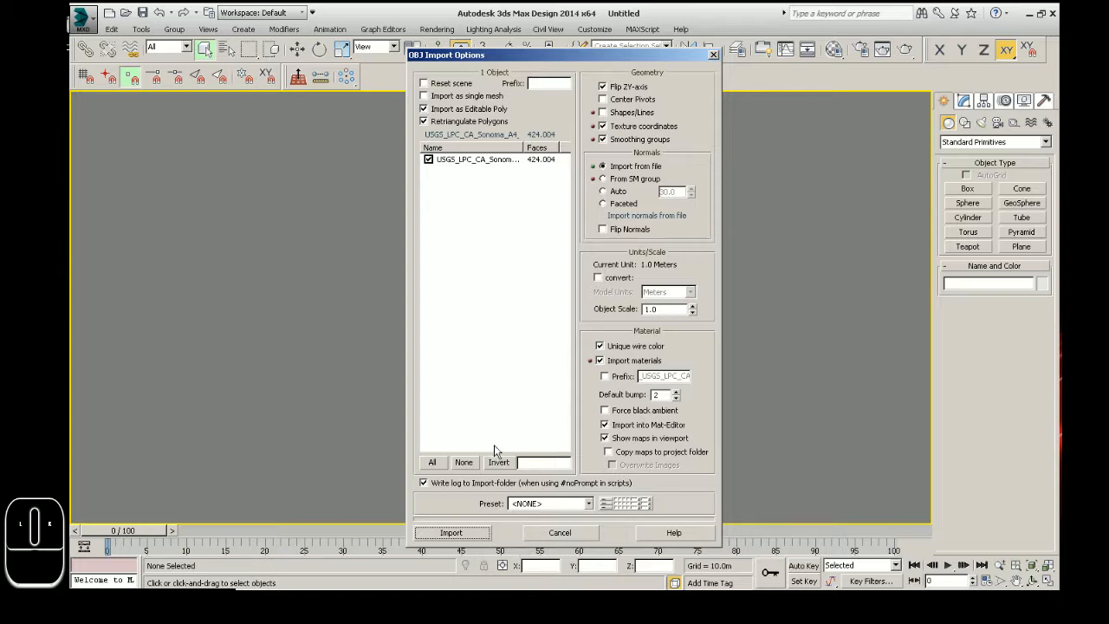
left_click(451, 535)
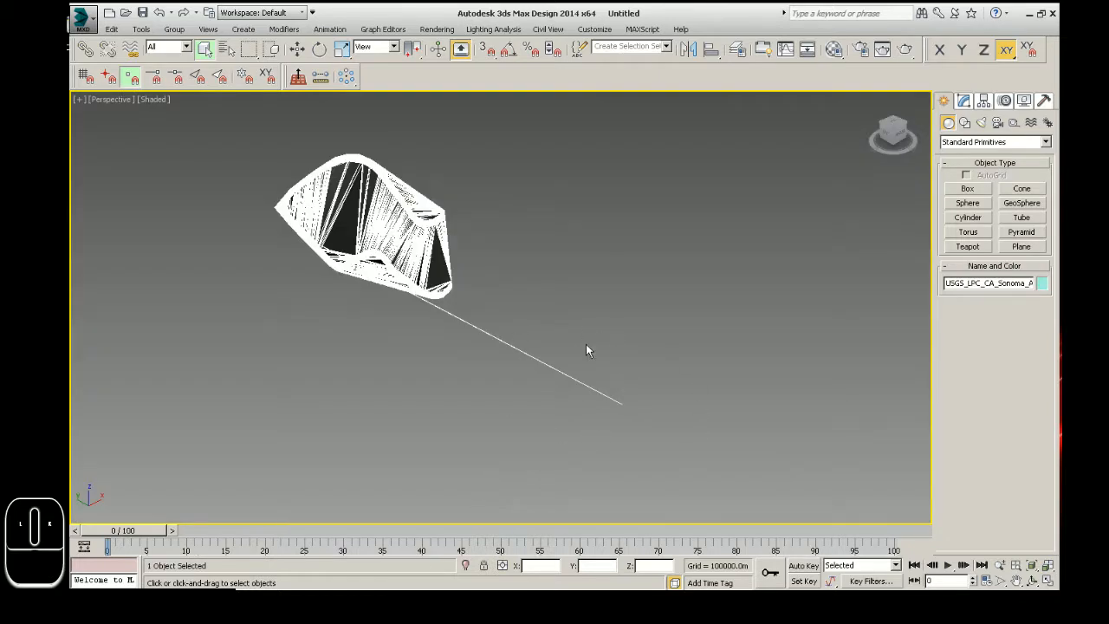
- Center the imported mesh's pivot to the object, with the stray polygon still attached
left_click(433, 251)
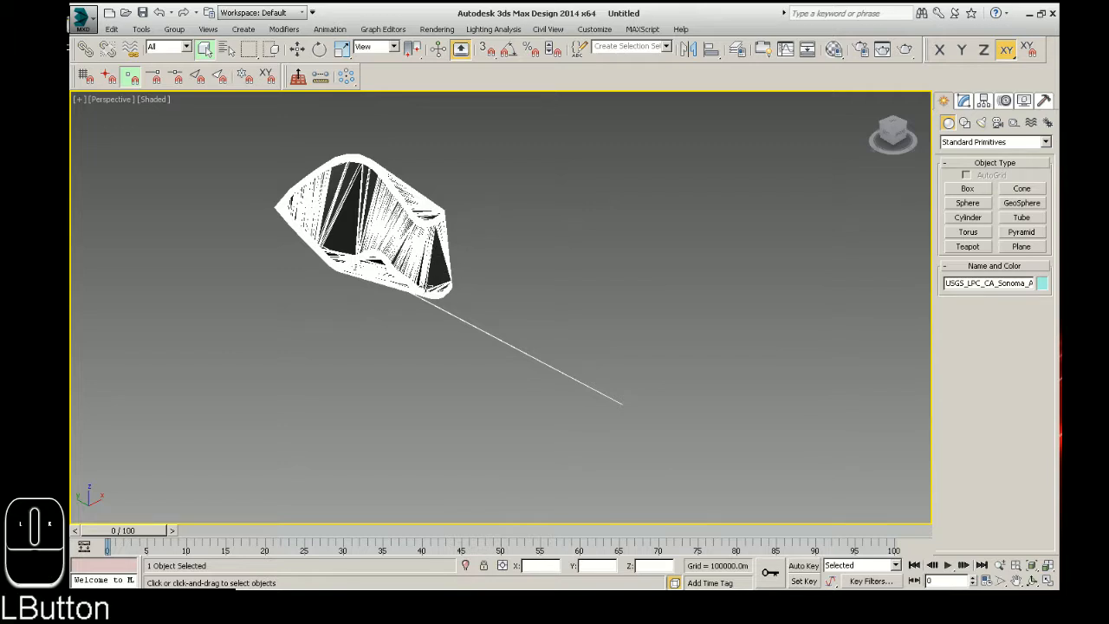
left_click_drag(648, 411, 336, 190)
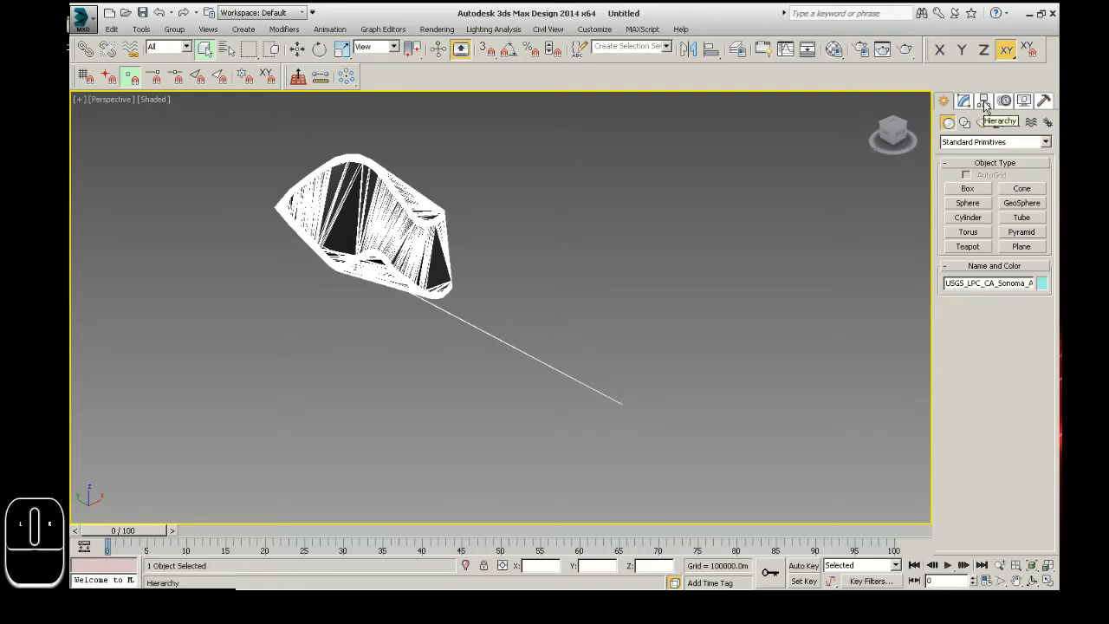
left_click(983, 102)
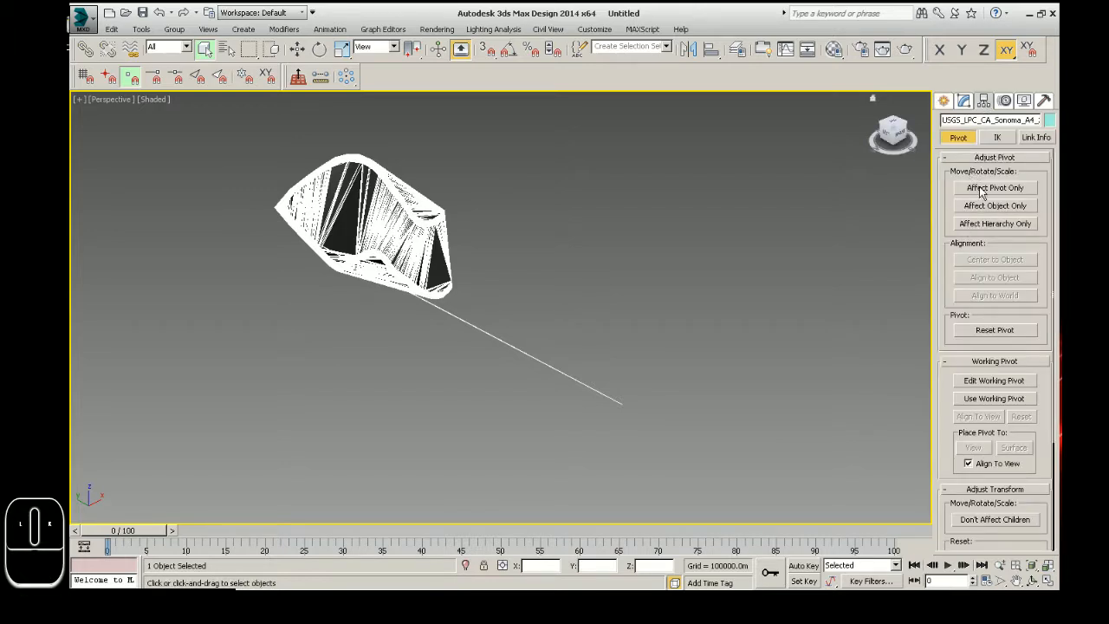
left_click(984, 189)
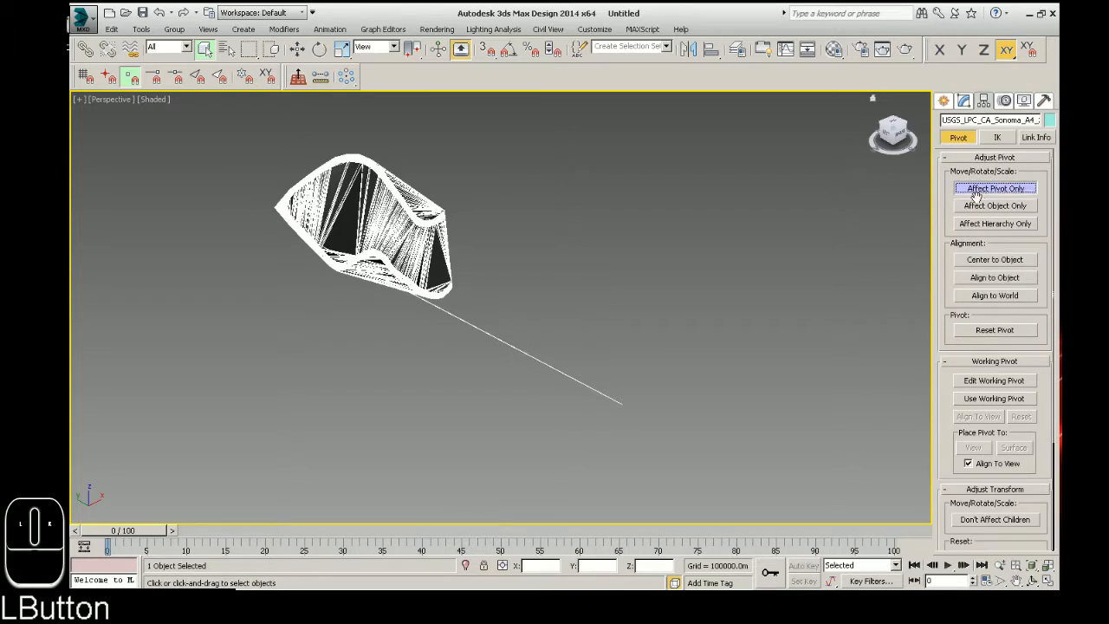
left_click(994, 262)
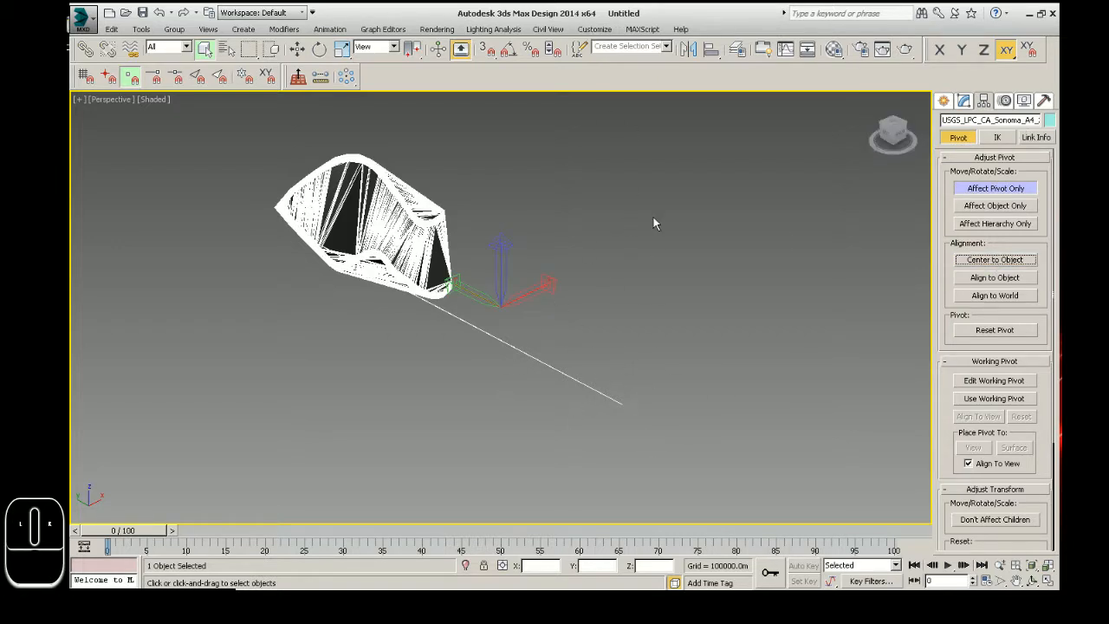
left_click(946, 102)
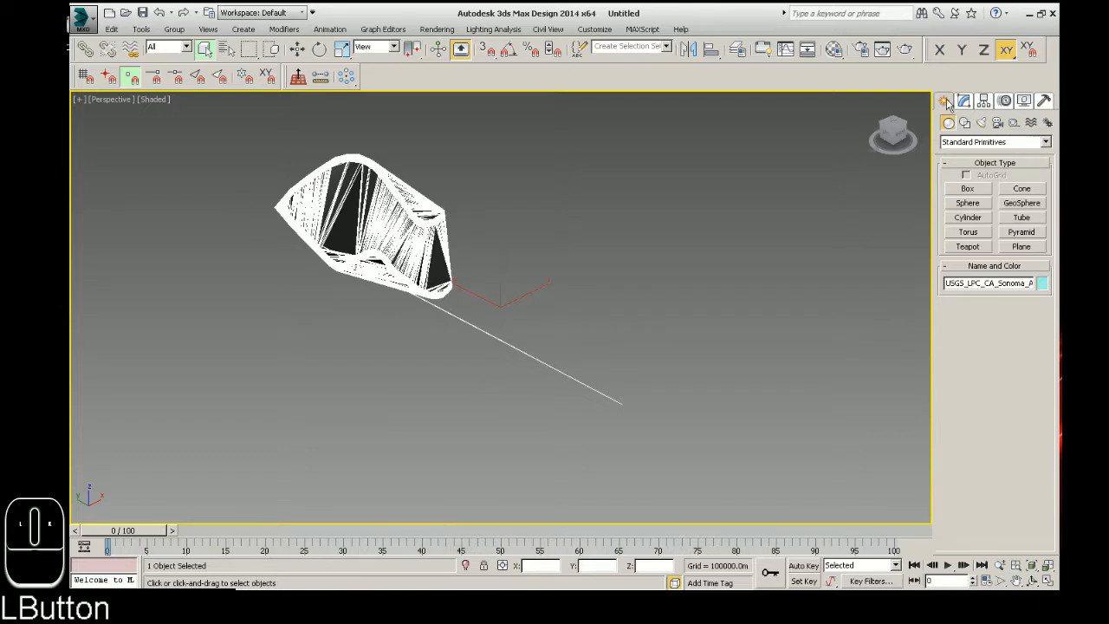
- Convert the mesh to Editable Poly and delete the long stray polygon extending away from the track surface
right_click(412, 262)
mouse_move(450, 374)
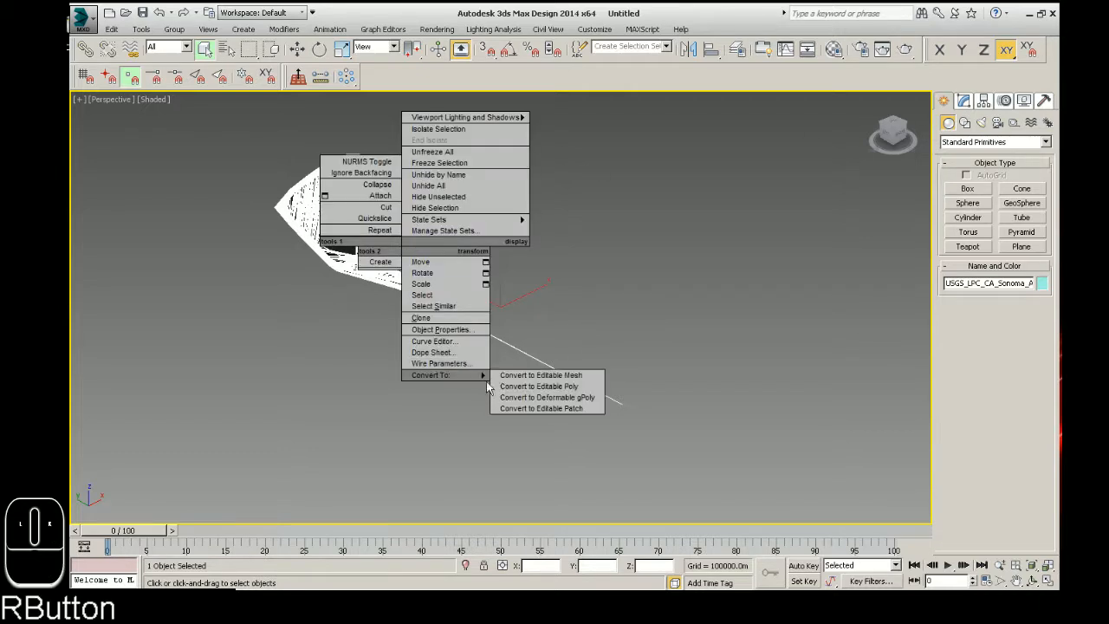
left_click(555, 385)
left_click(947, 156)
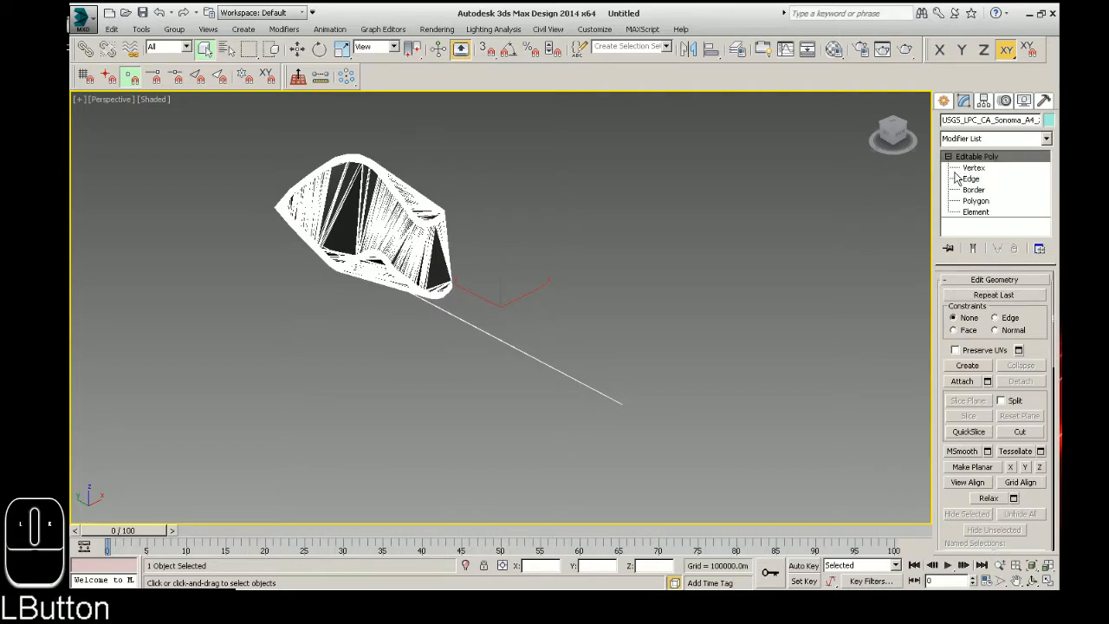
left_click(975, 200)
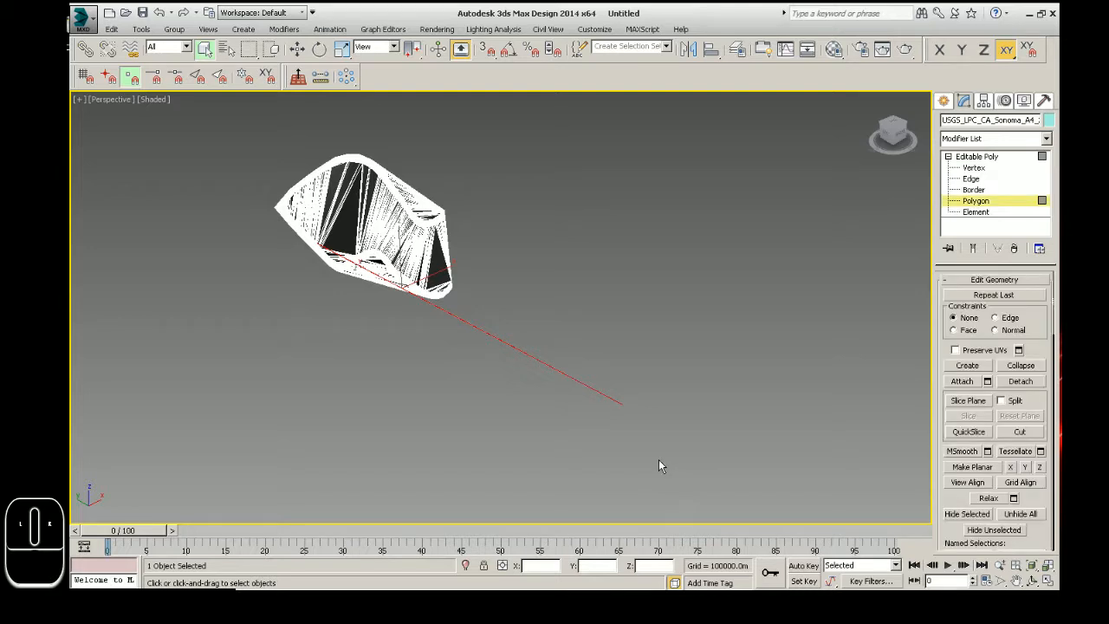
key("Delete")
left_click(943, 100)
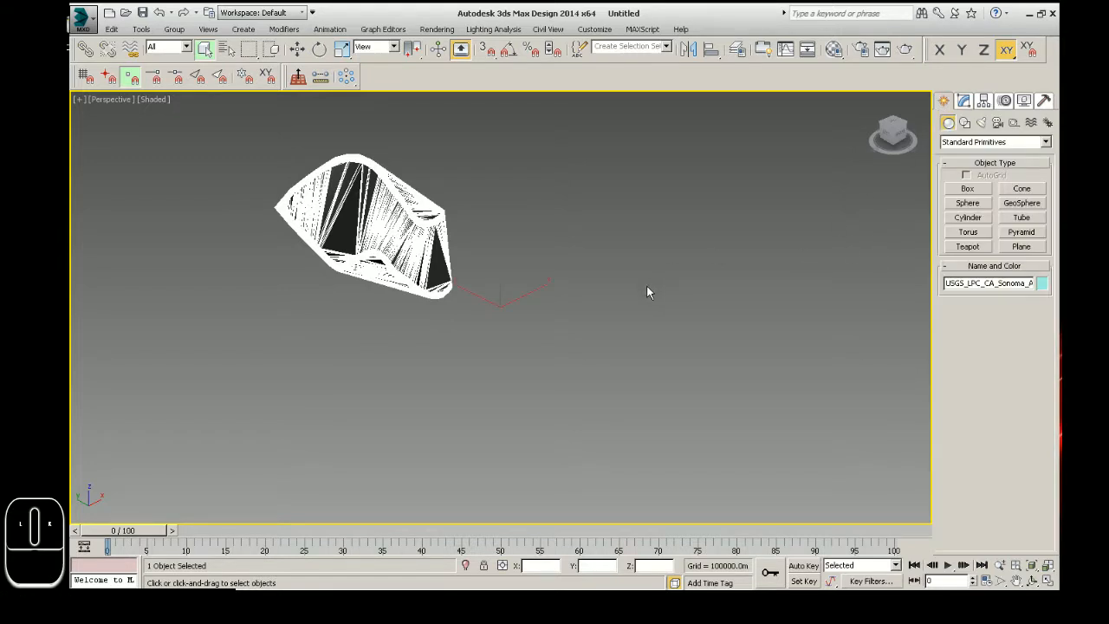
- Center the pivot of the cleaned track mesh to the object
left_click(983, 100)
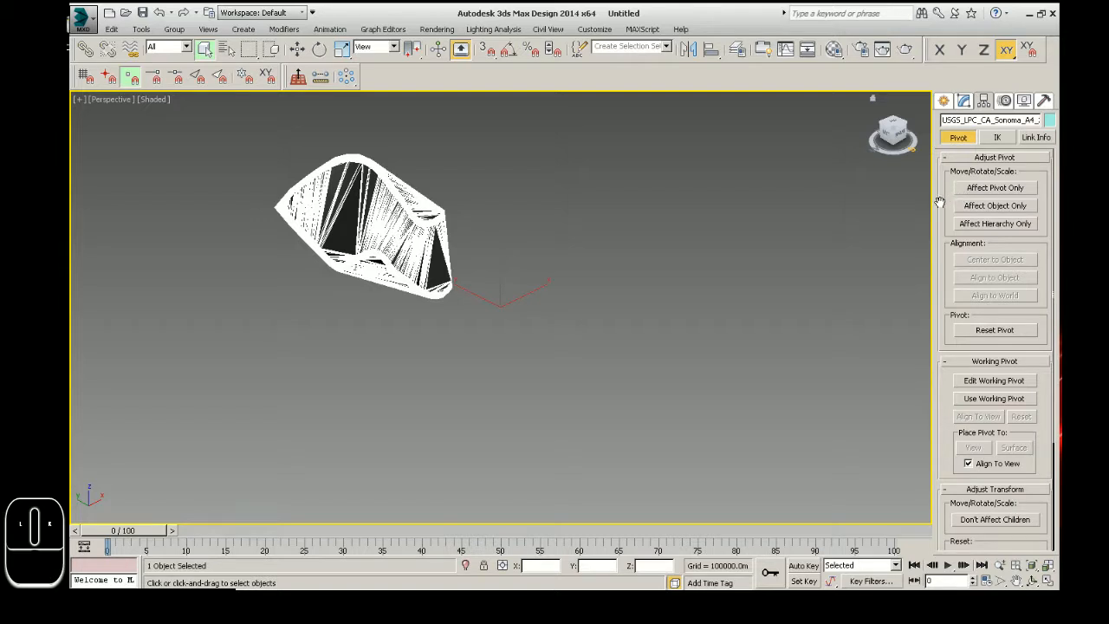
left_click(979, 188)
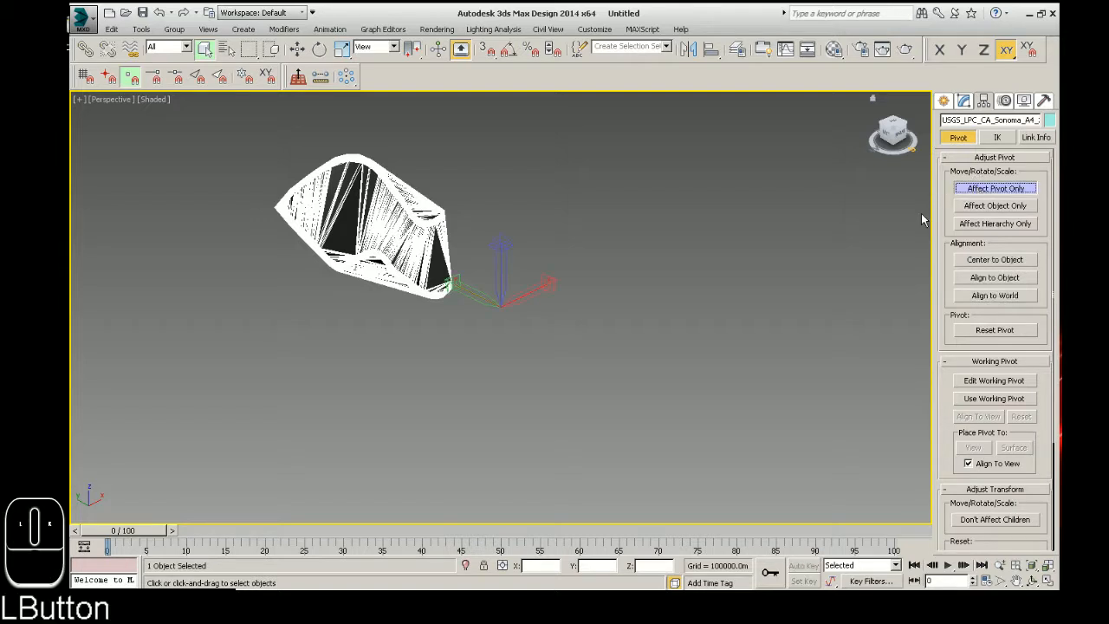
left_click(995, 260)
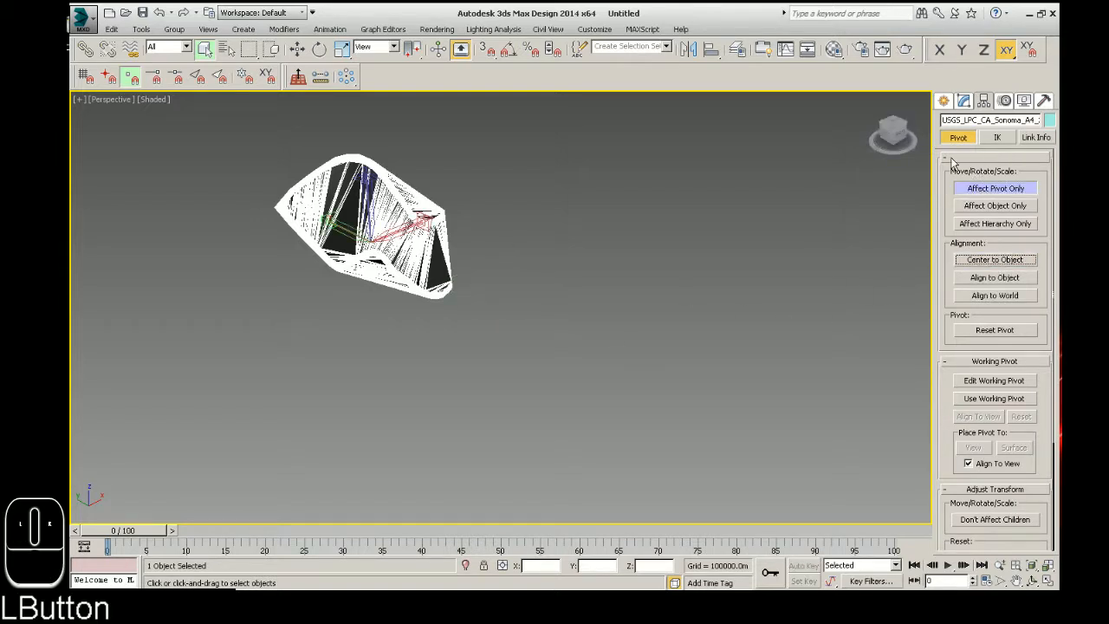
left_click(944, 101)
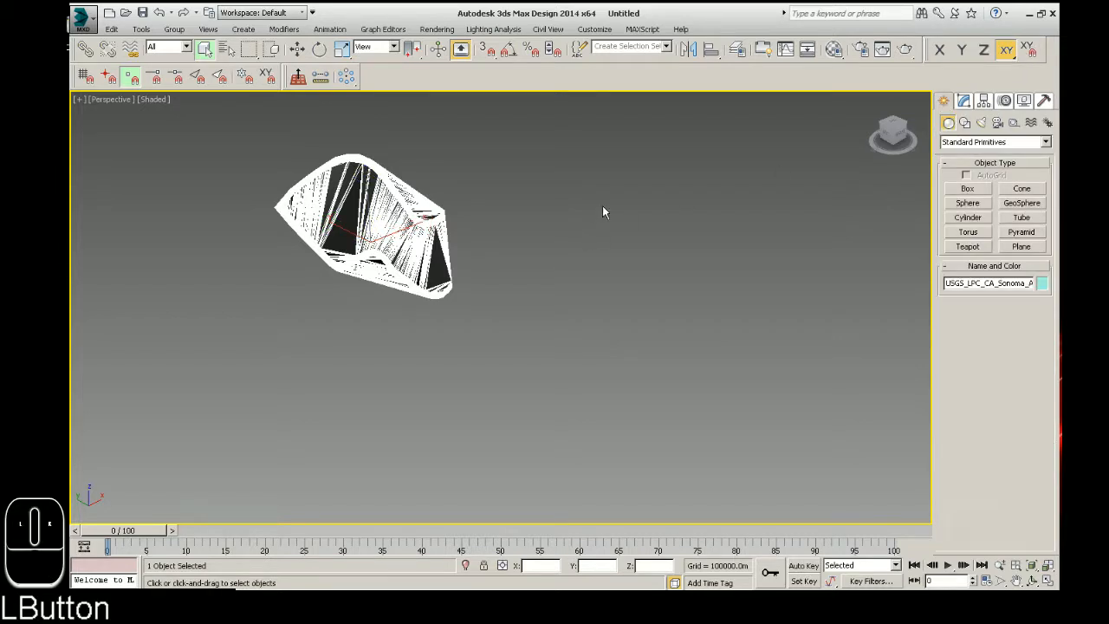
- Move the track mesh to the world origin by setting its X, Y and Z position to 0.0 m
left_click(298, 49)
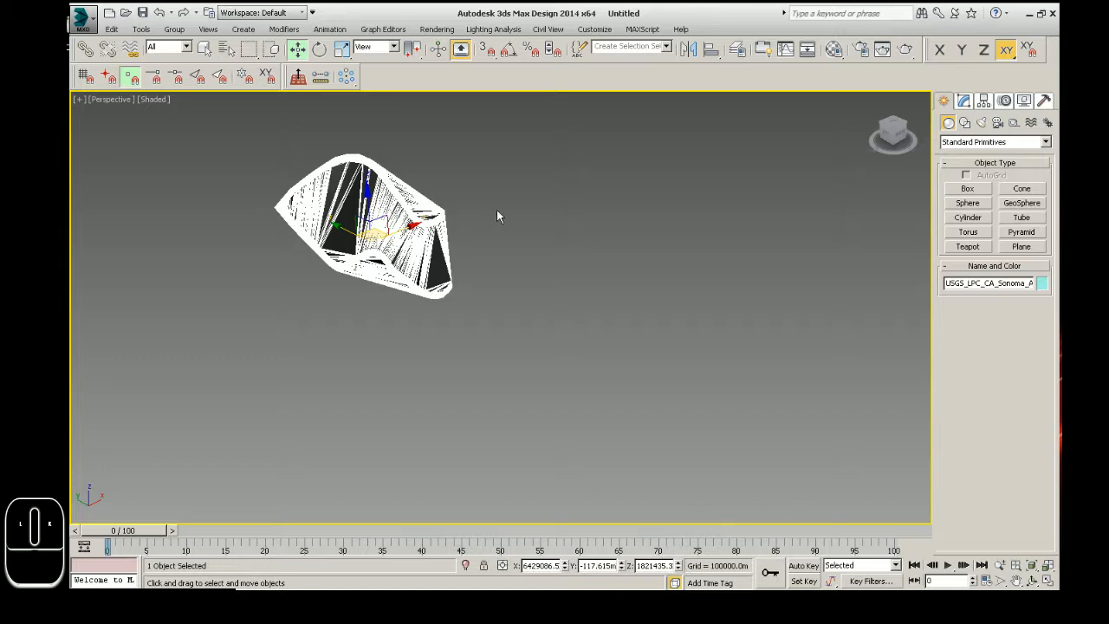
right_click(565, 565)
right_click(621, 566)
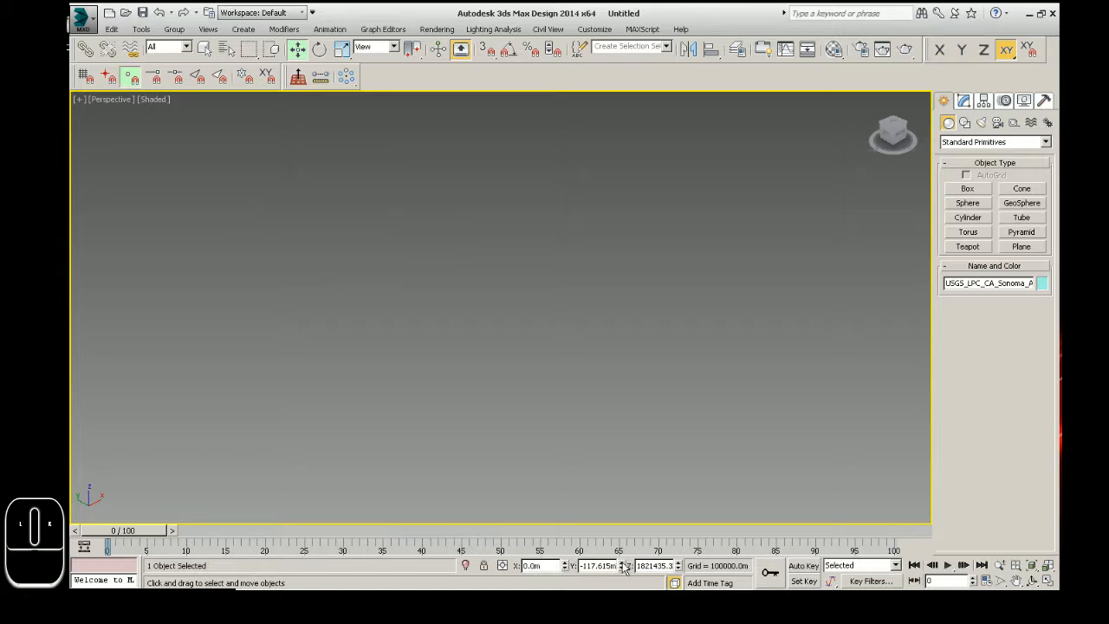
right_click(678, 565)
key("z")
left_click(496, 441)
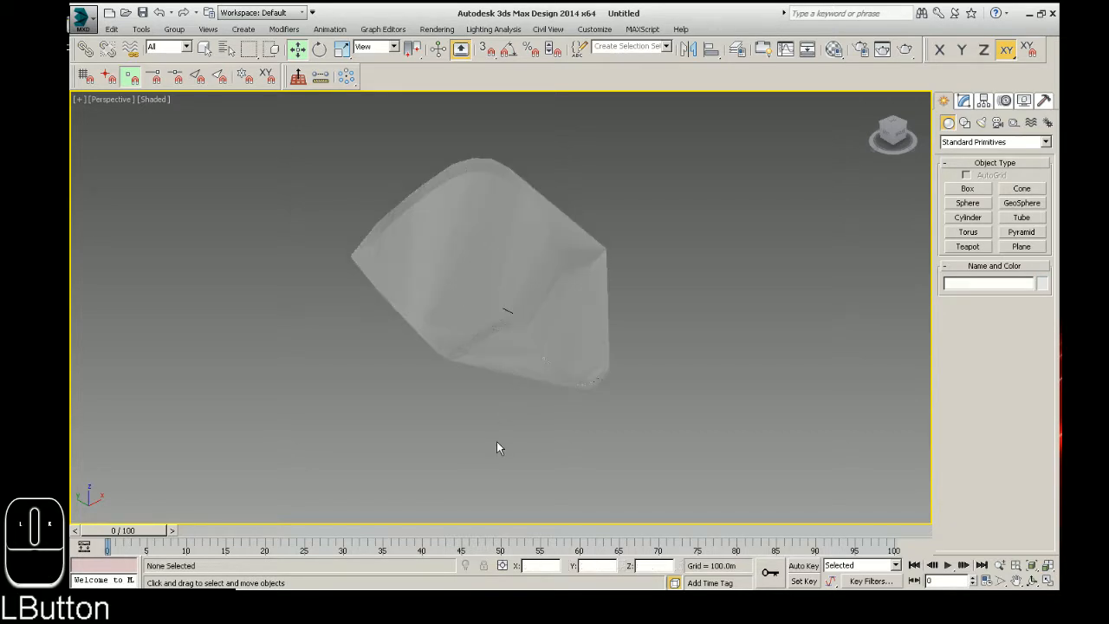
- Examine the centered track mesh and check the computer's CPU and memory usage in Windows Task Manager
scroll(487, 307, "up", 2)
scroll(522, 316, "down", 4)
scroll(522, 315, "up", 4)
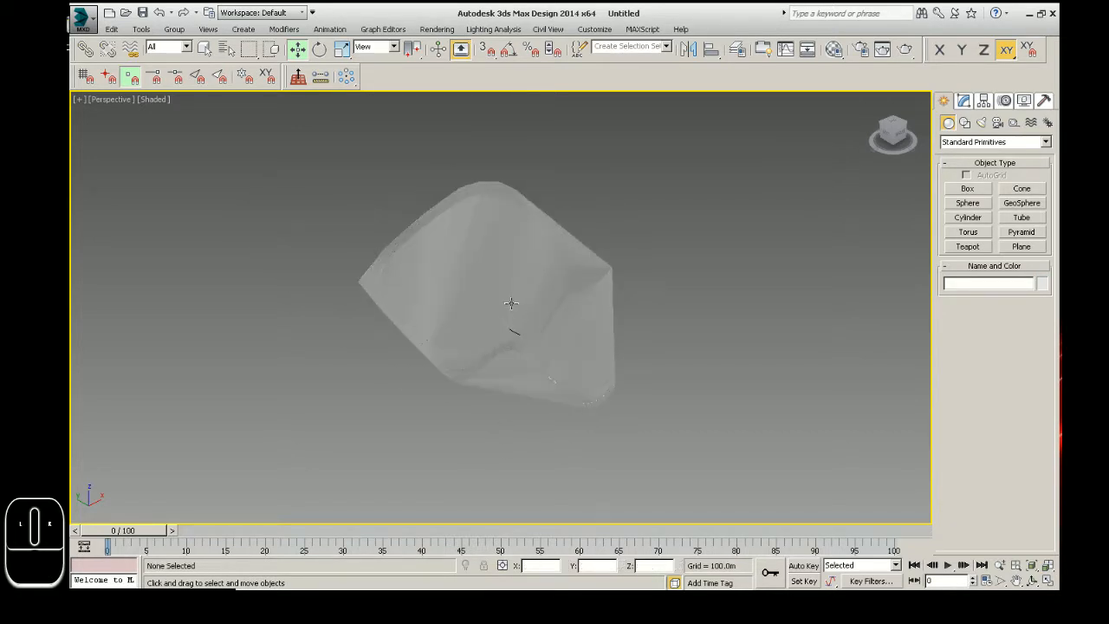
scroll(489, 322, "down", 1)
scroll(486, 323, "down", 2)
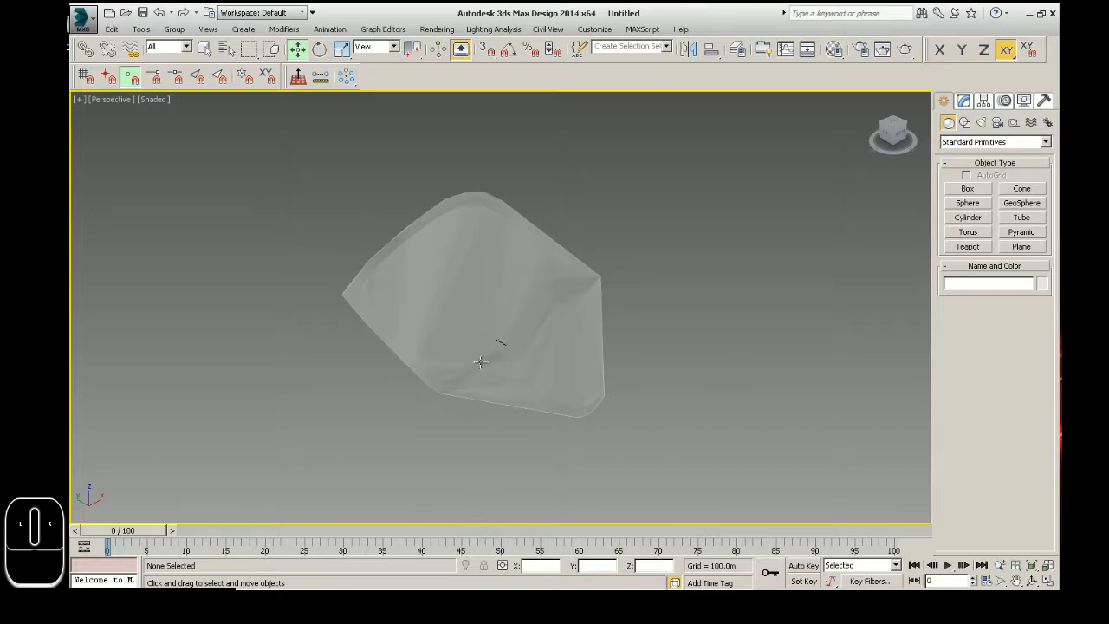
left_click(502, 300)
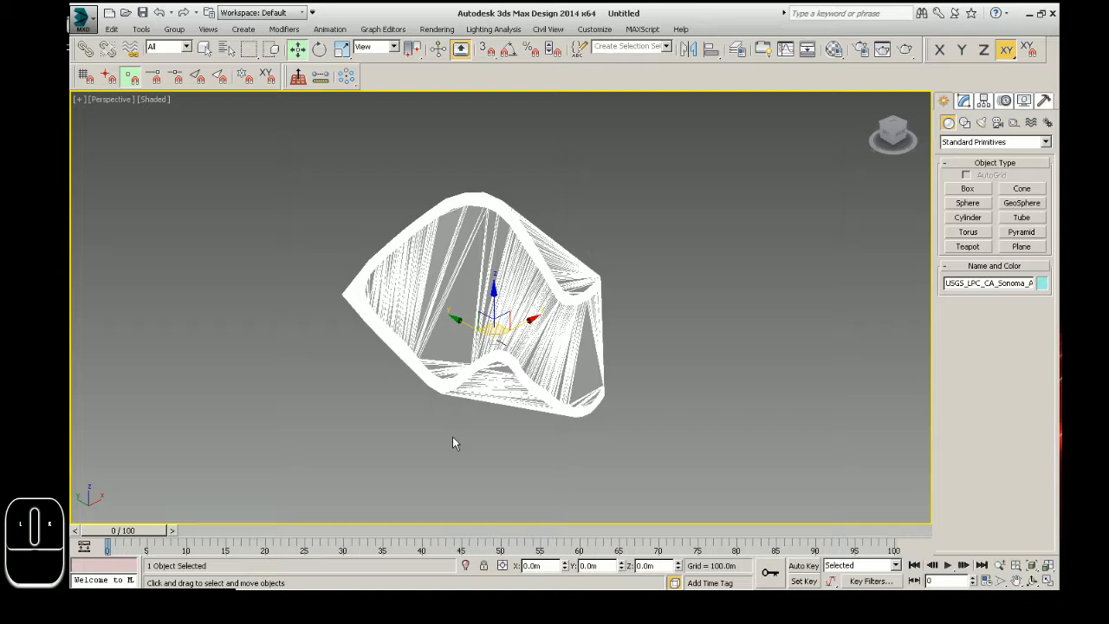
key("ctrl+shift+Escape")
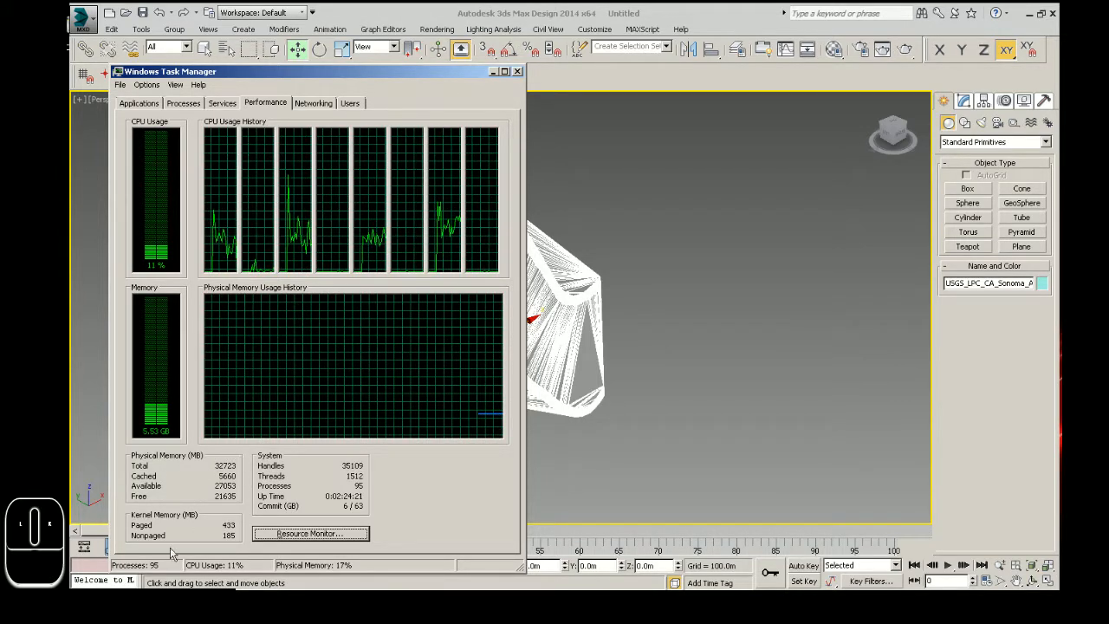
left_click(519, 69)
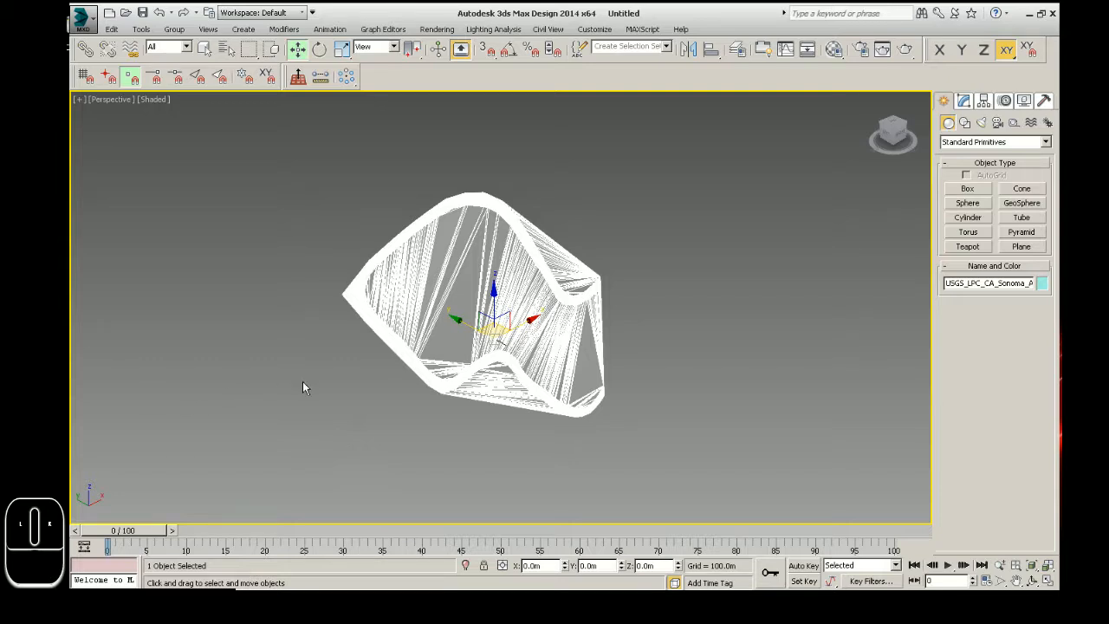
- Set the viewport to Orthographic and rotate the track mesh about the X axis with angle snap until it lies flat
left_click(120, 100)
left_click(146, 157)
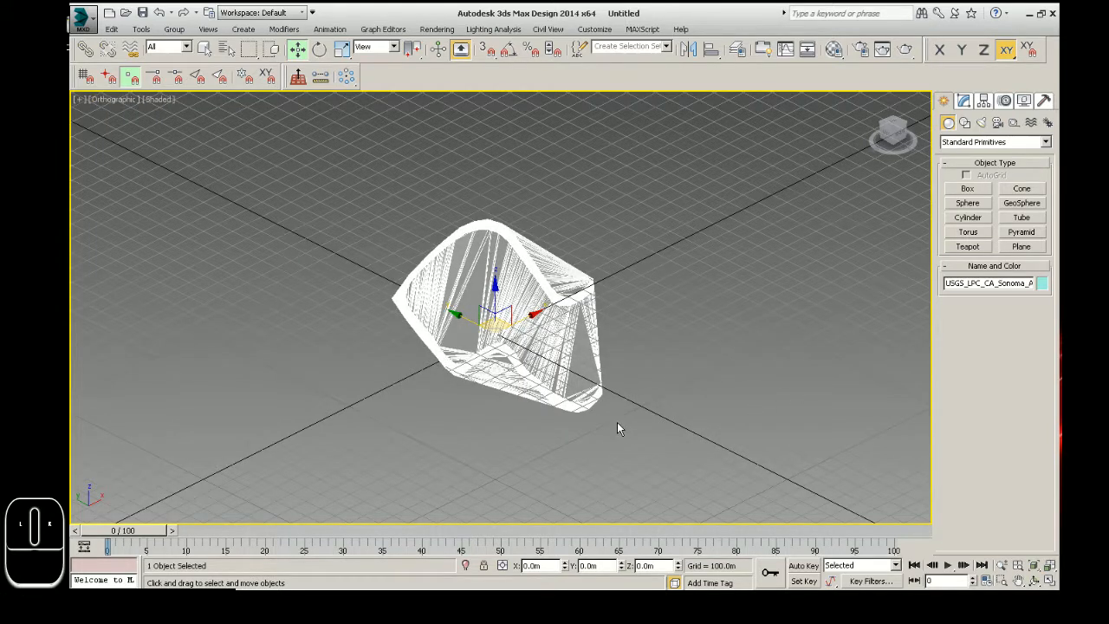
left_click(319, 49)
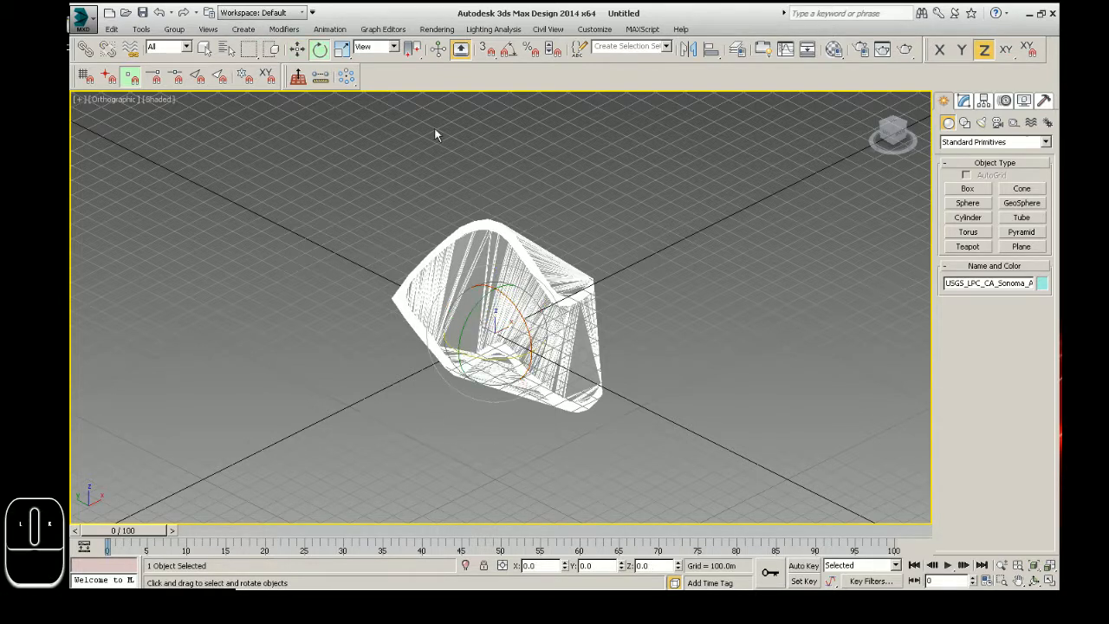
left_click(510, 52)
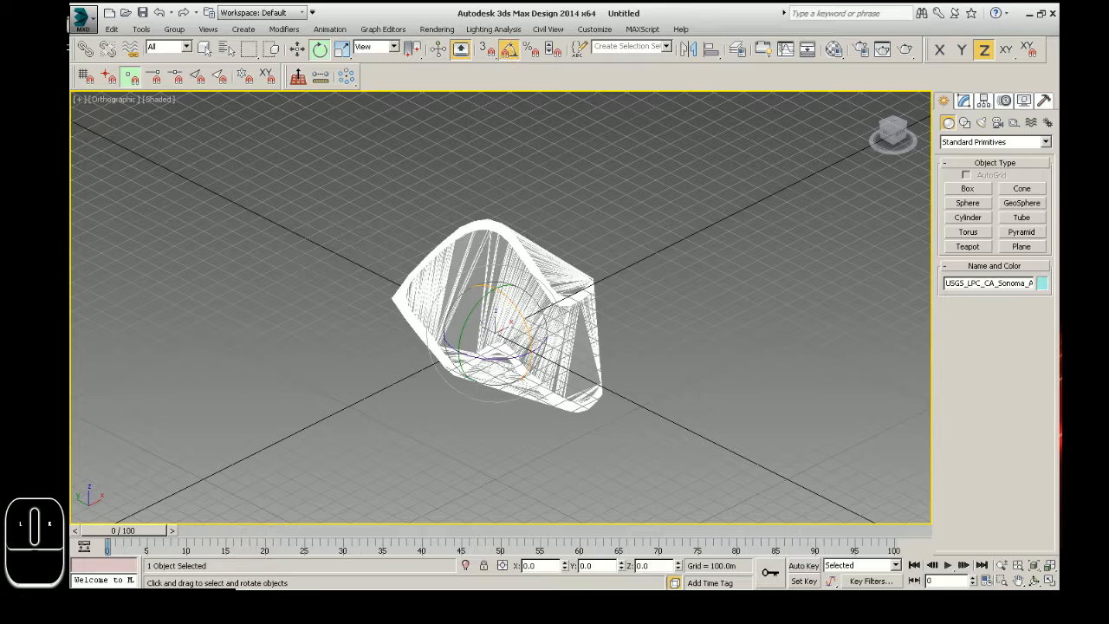
left_click_drag(511, 323, 470, 323)
left_click(622, 419)
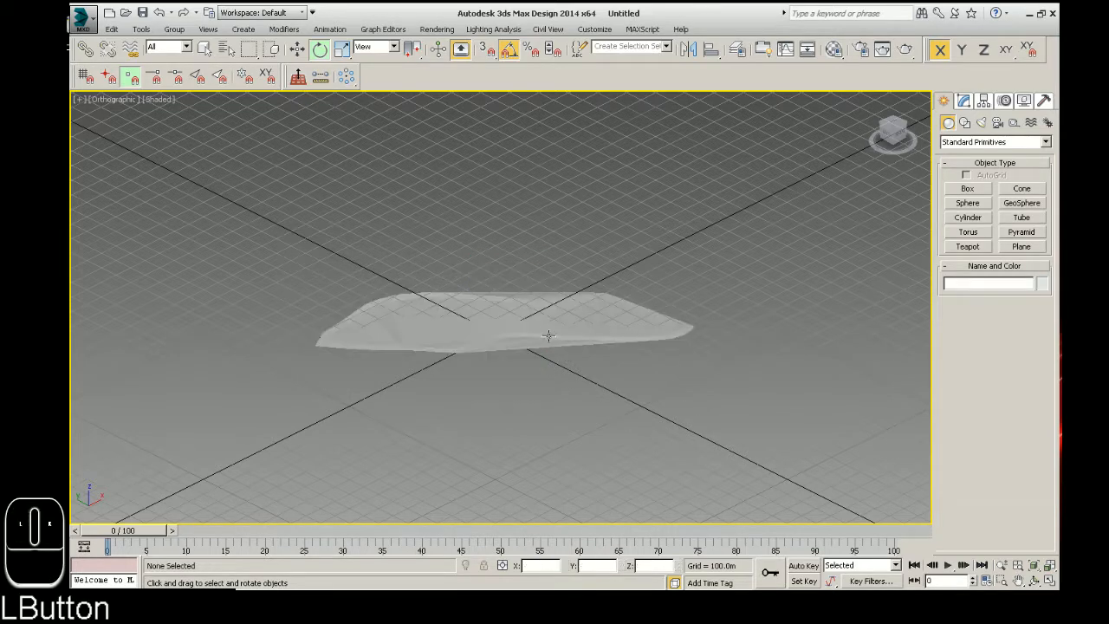
- Examine the flat-lying track mesh from several angles, both close up and from farther away
key("ctrl+r")
left_click_drag(535, 327, 404, 313)
scroll(502, 395, "up", 4)
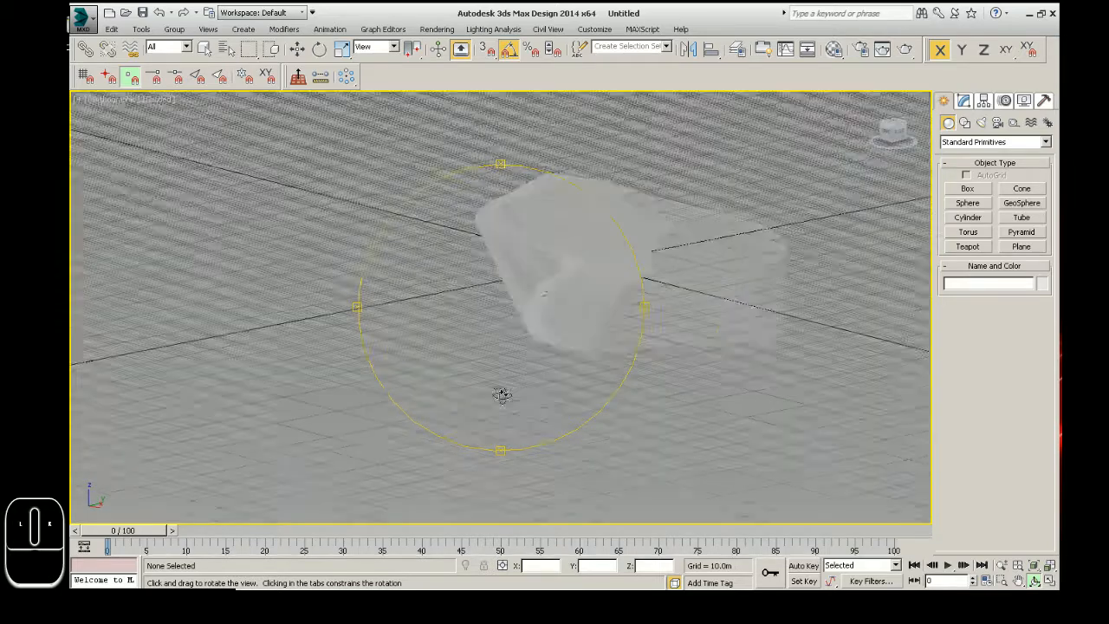
scroll(549, 344, "up", 3)
scroll(545, 334, "down", 6)
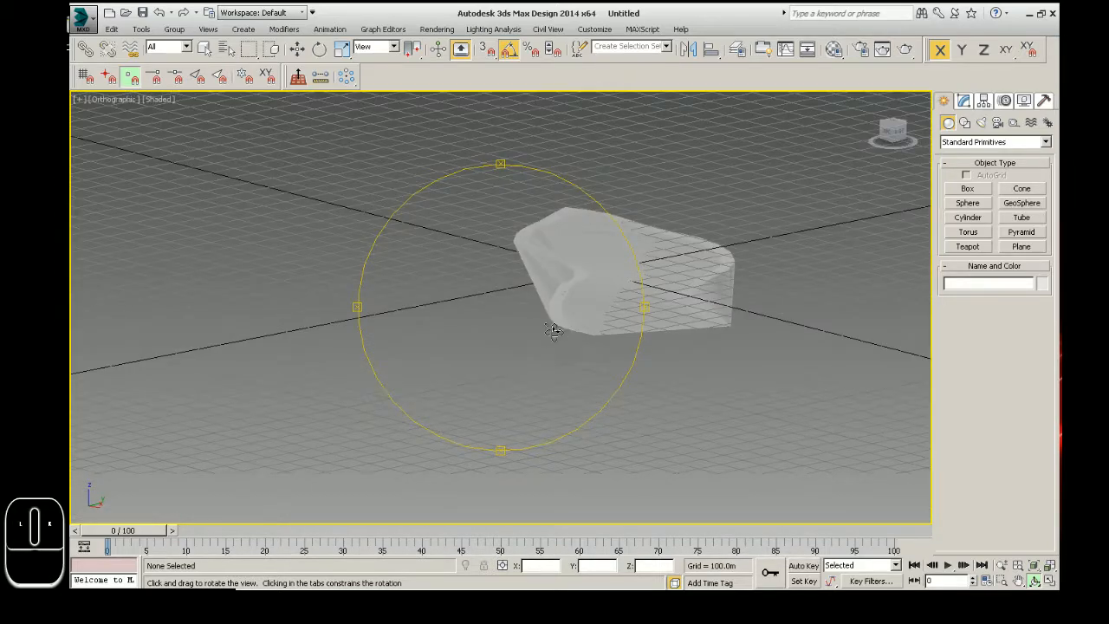
left_click_drag(552, 330, 635, 313)
right_click(736, 450)
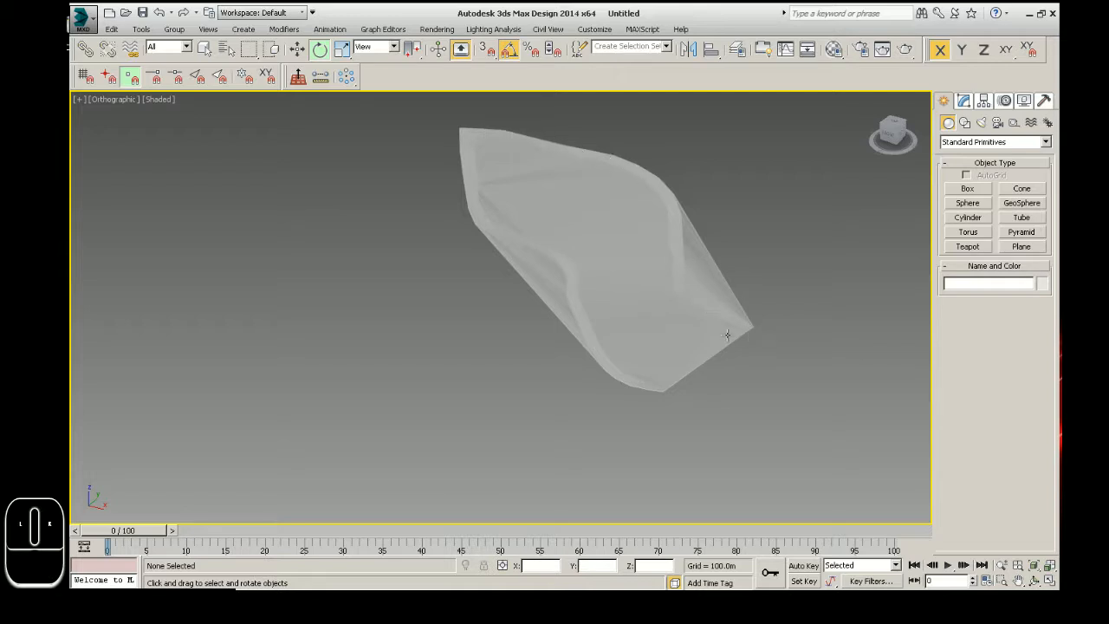
- Select the track mesh, enter its Polygon sub-object level and show it in the Top view
left_click(619, 262)
key("ctrl+r")
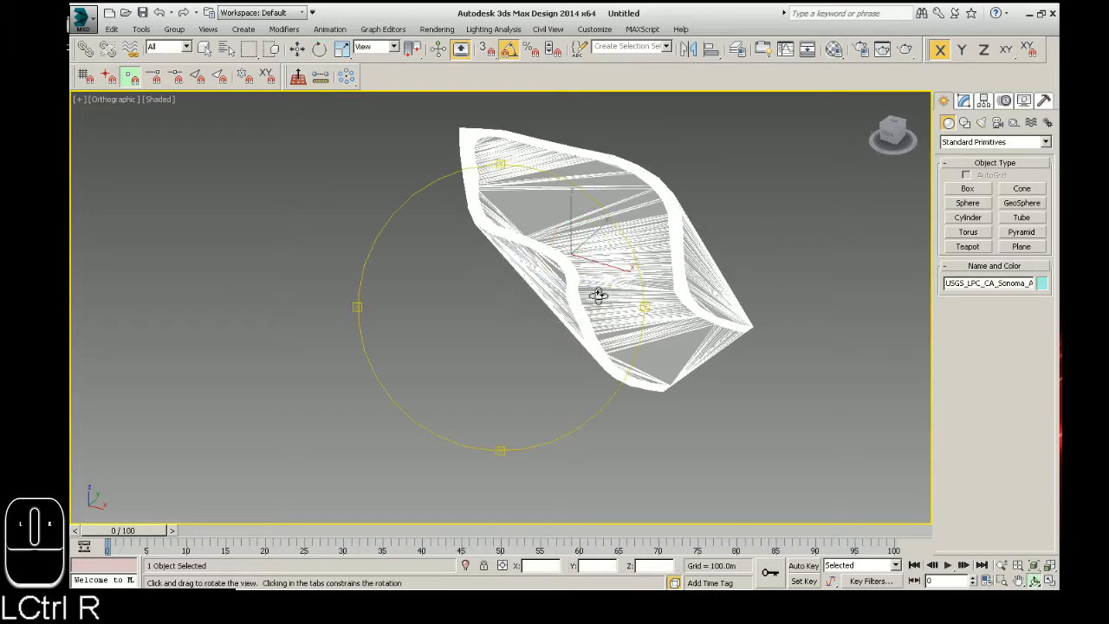
left_click_drag(597, 295, 485, 390)
right_click(485, 390)
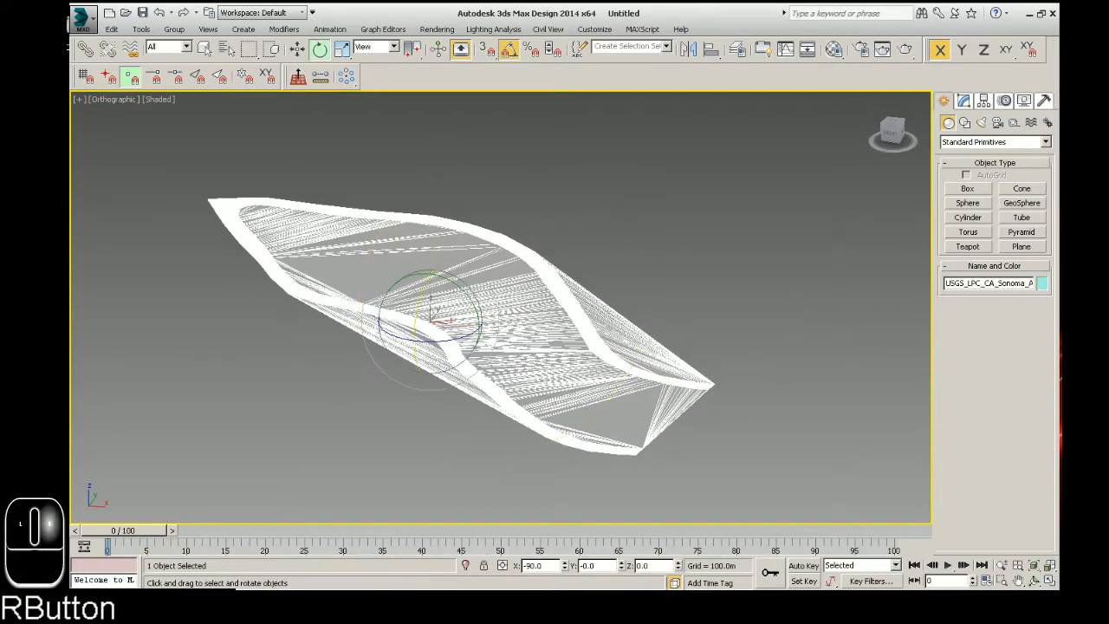
left_click(718, 299)
left_click(502, 297)
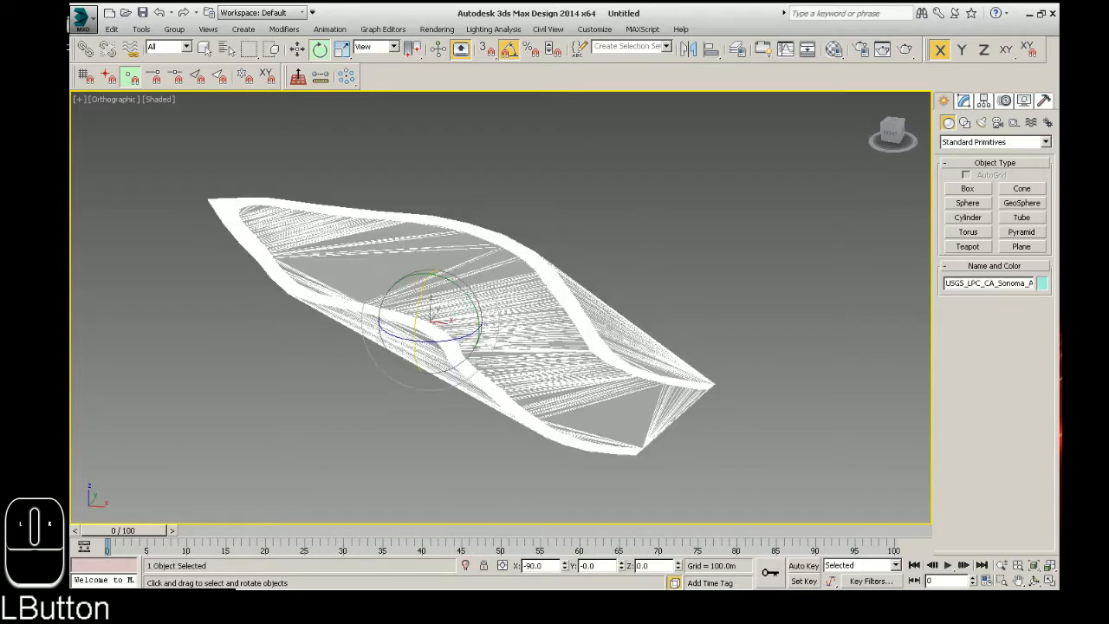
left_click(964, 101)
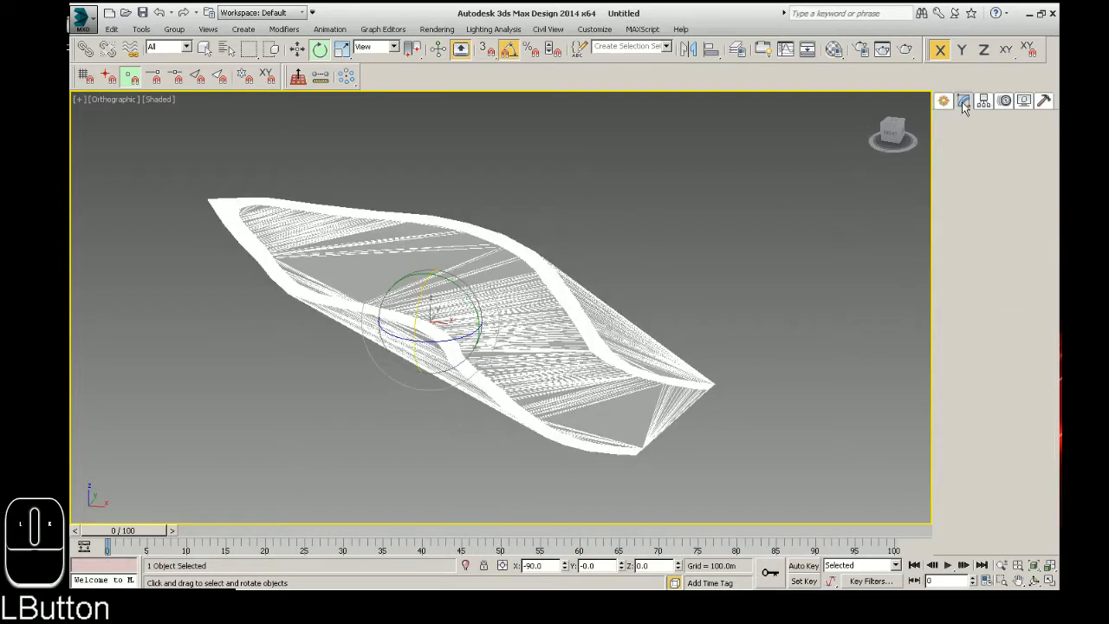
left_click(890, 122)
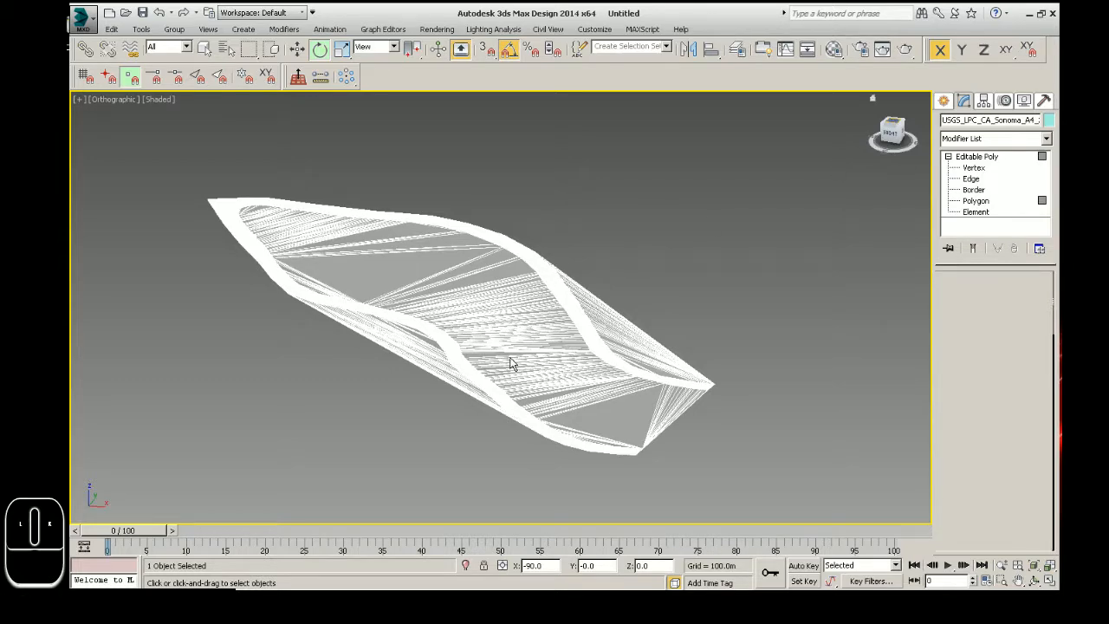
key("4")
key("t")
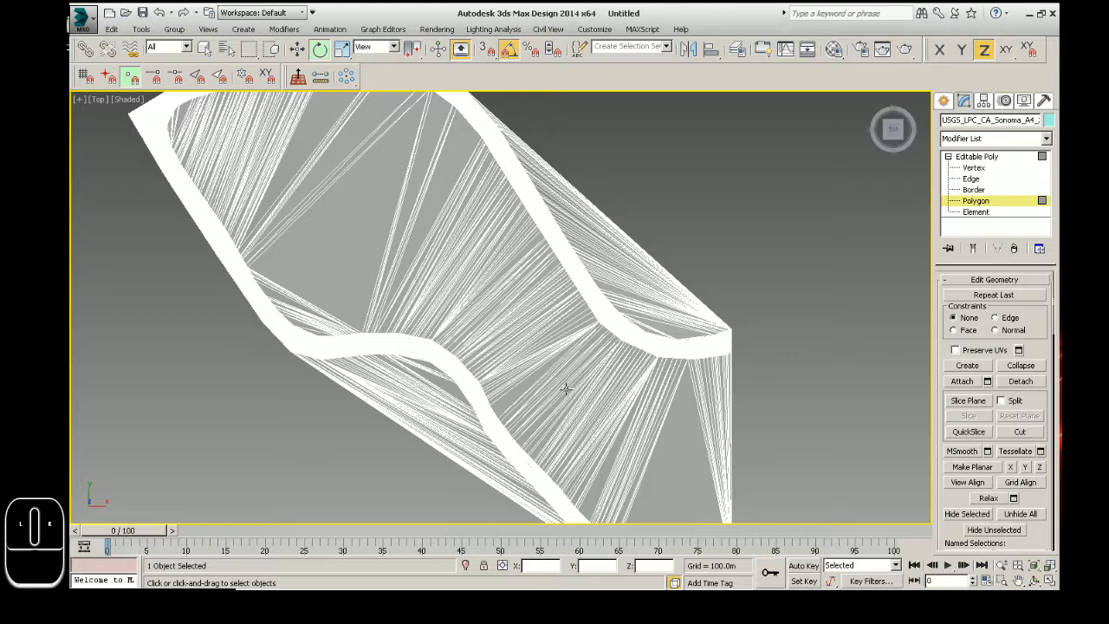
scroll(558, 342, "down", 2)
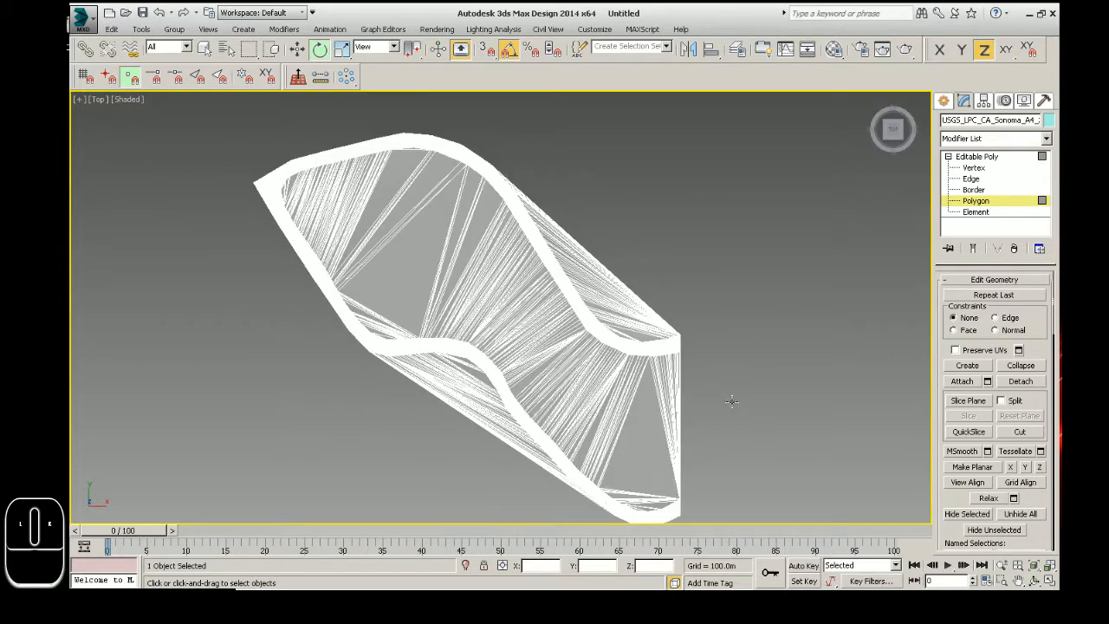
- Change the selection region type to Paint Selection Region for picking polygons with a brush
left_click_drag(717, 403, 587, 401, "ctrl")
mouse_move(776, 382)
left_mouse_down()
mouse_move(583, 304)
mouse_move(392, 149)
mouse_move(257, 86)
left_mouse_up()
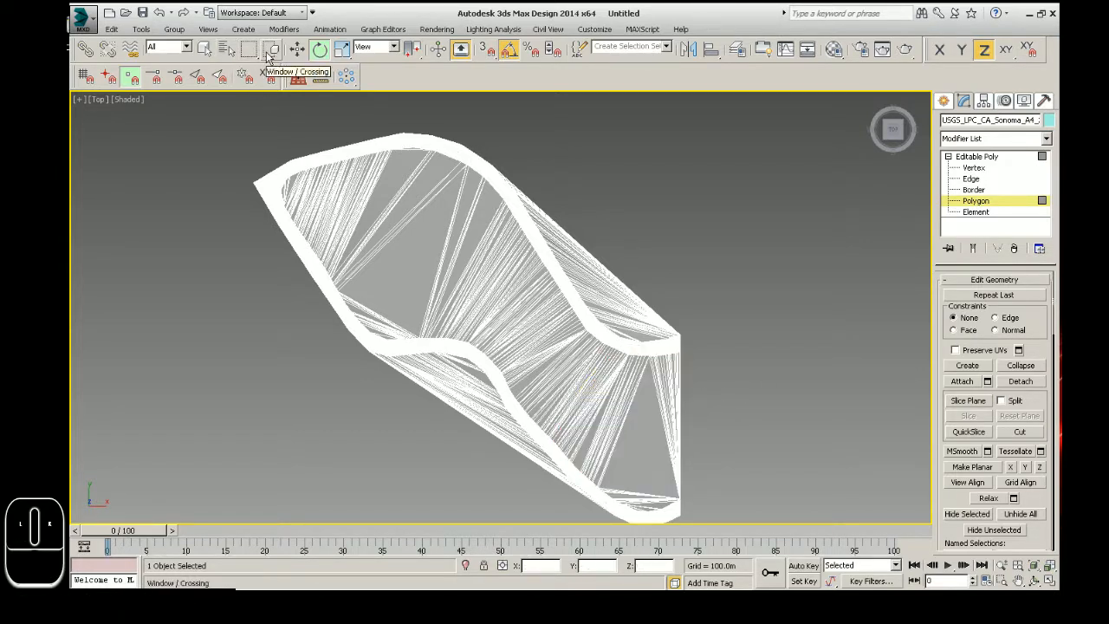
mouse_move(248, 49)
left_mouse_down()
mouse_move(258, 111)
mouse_move(249, 158)
left_mouse_up()
- Try to paint-select the long filler polygons spanning the area enclosed by the track strip
left_click_drag(729, 420, 591, 405)
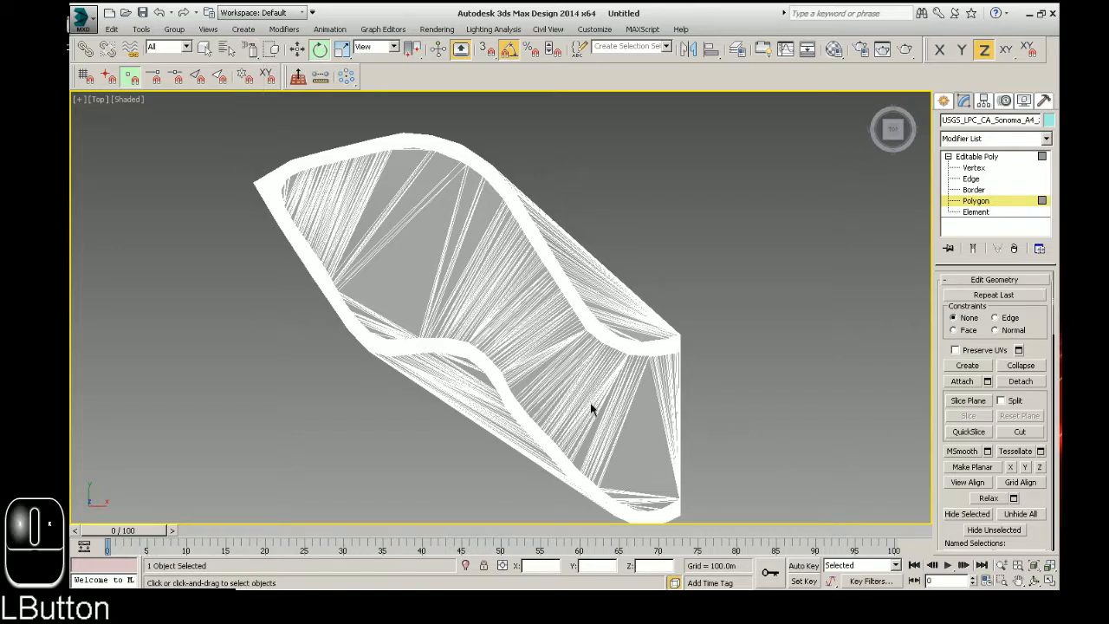
mouse_move(537, 337)
left_mouse_down()
mouse_move(445, 260)
mouse_move(326, 215)
mouse_move(347, 210)
left_mouse_up()
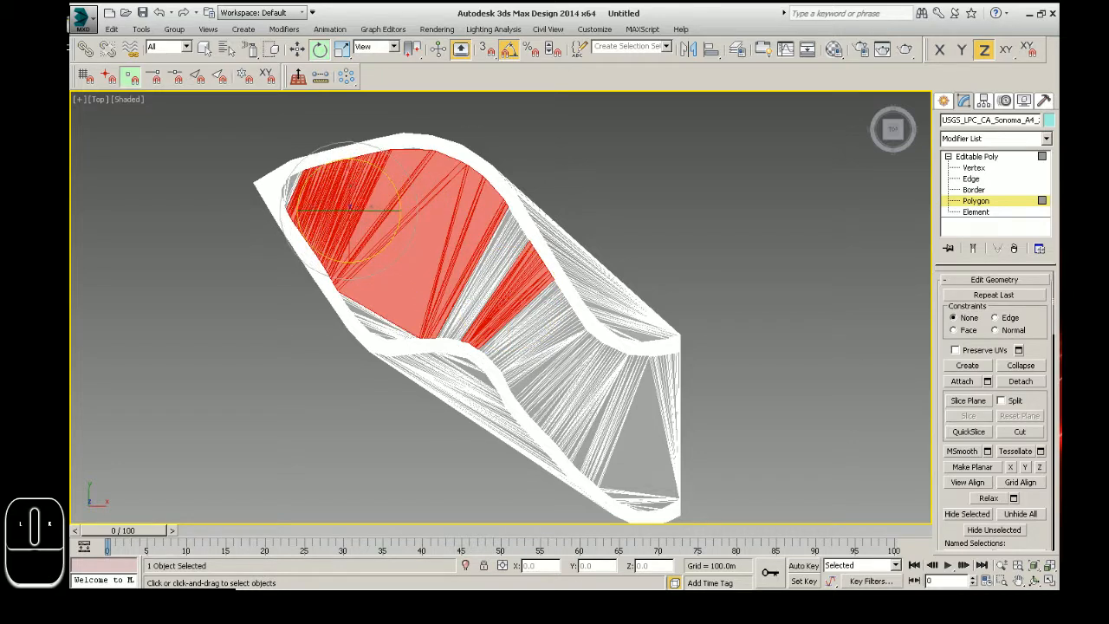
left_click_drag(558, 366, 523, 333)
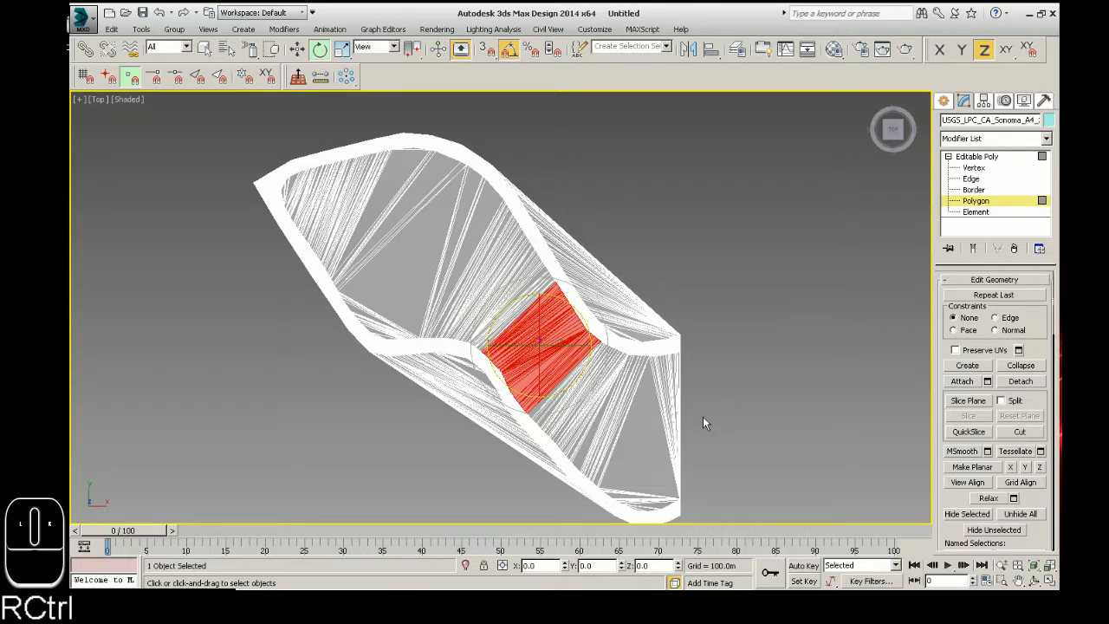
left_click(651, 412, "ctrl")
mouse_move(633, 405)
left_mouse_down("ctrl")
mouse_move(574, 372)
mouse_move(480, 280)
mouse_move(346, 235)
mouse_move(292, 188)
left_mouse_up("ctrl")
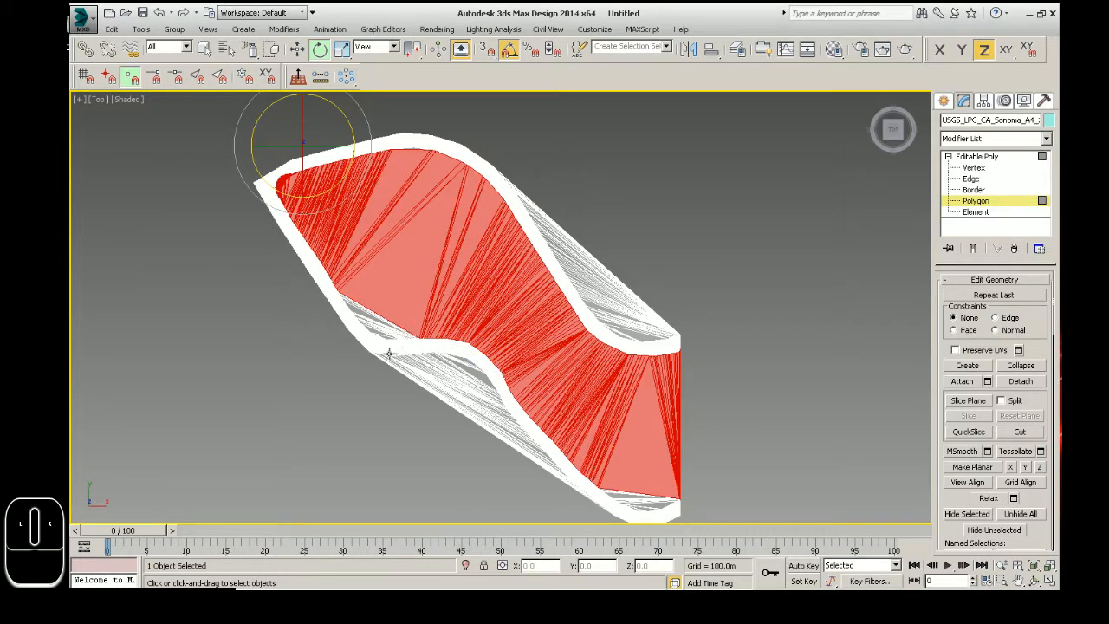
left_click(605, 304)
mouse_move(605, 303)
left_mouse_down()
mouse_move(550, 340)
mouse_move(546, 373)
left_mouse_up()
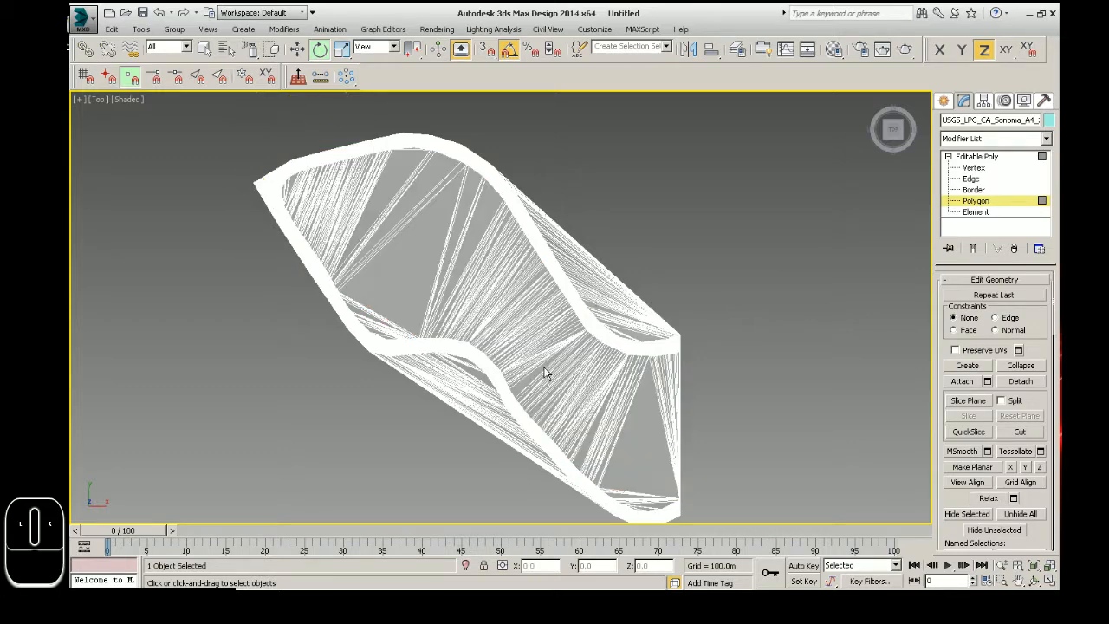
- Paint-select the long filler polygons inside the loop and along both outer sides, delete them, and widen the command panel to two columns
left_click(729, 424, "ctrl")
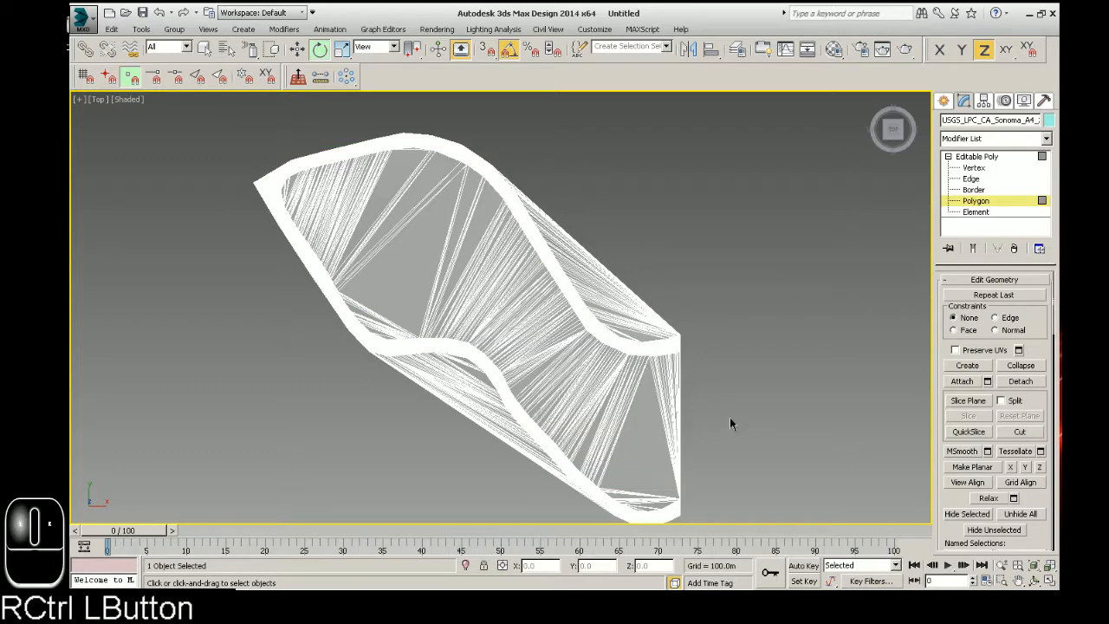
mouse_move(672, 420)
left_mouse_down("ctrl")
mouse_move(594, 396)
mouse_move(527, 329)
mouse_move(423, 258)
mouse_move(309, 212)
left_mouse_up("ctrl")
left_click(306, 203, "ctrl")
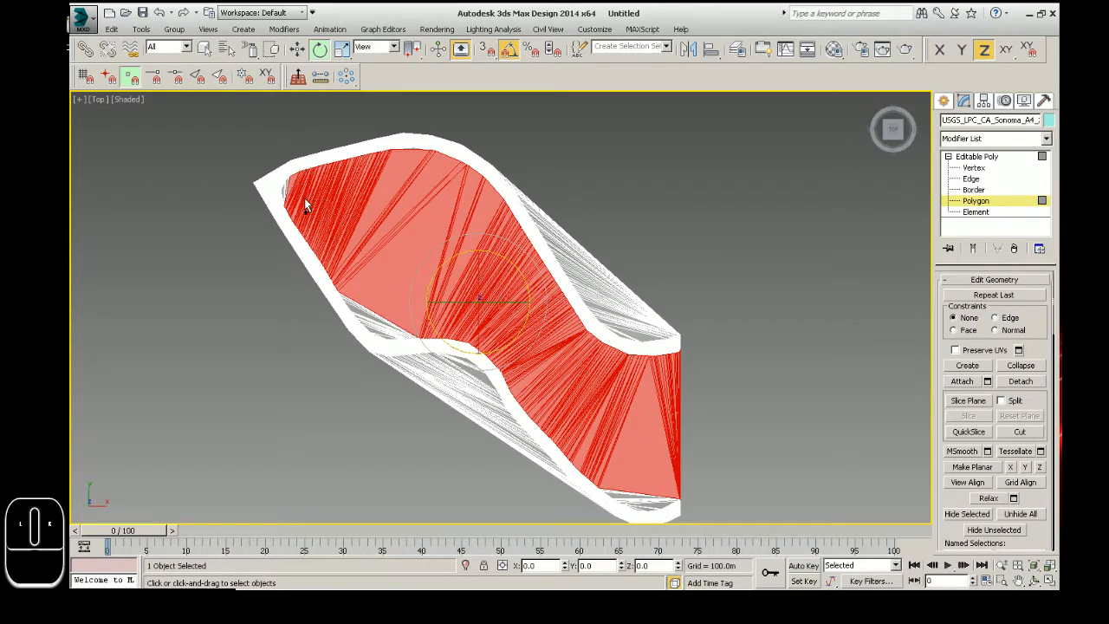
left_click(623, 297, "ctrl")
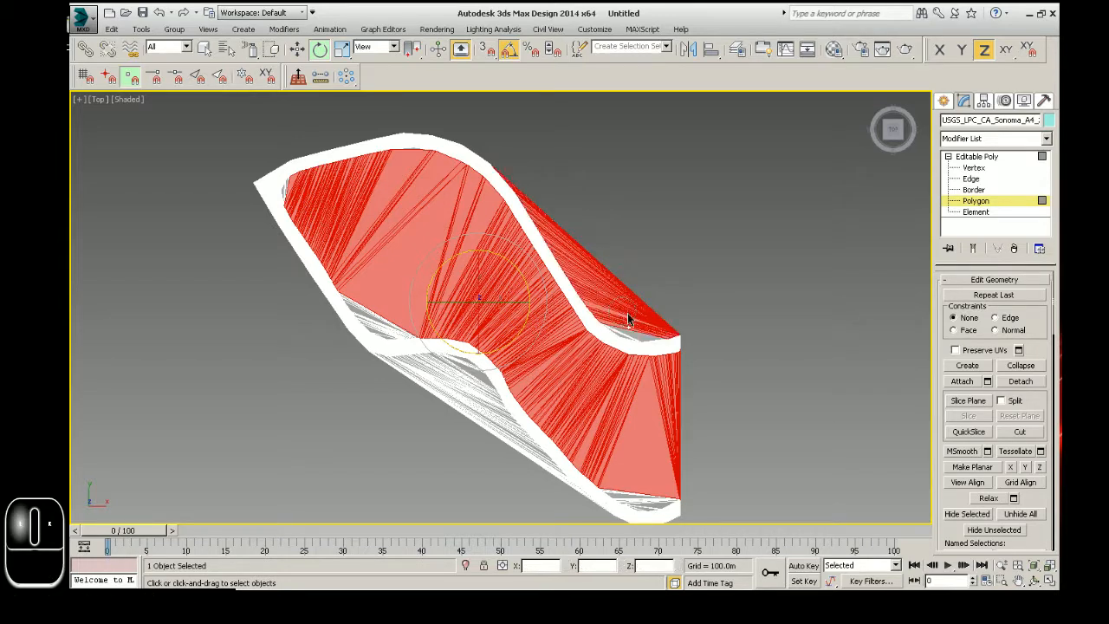
left_click(633, 321, "ctrl")
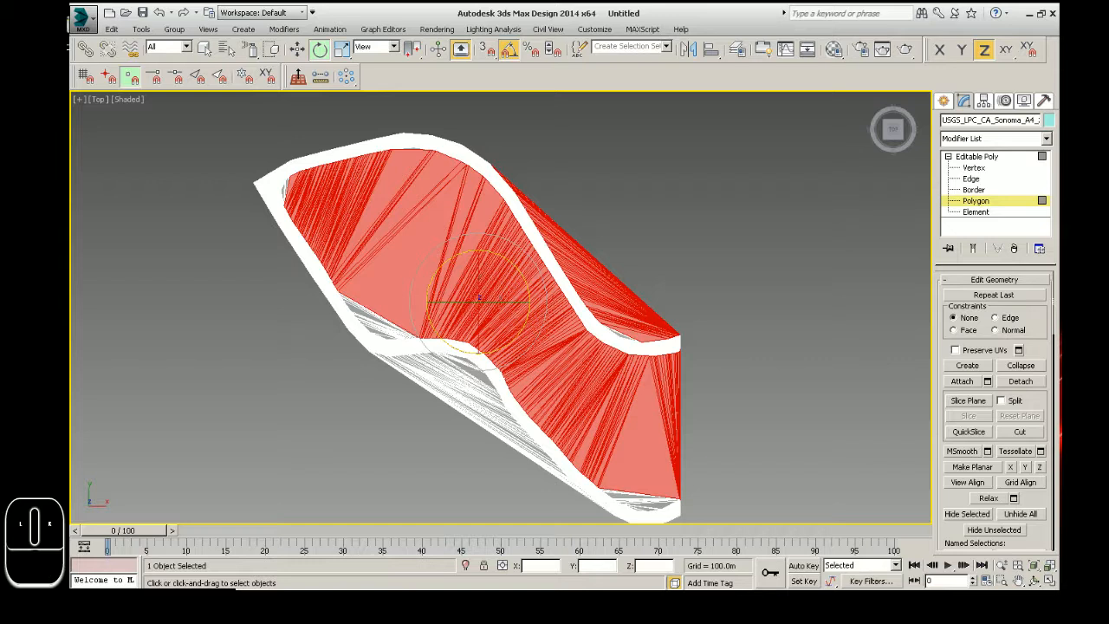
left_click(457, 388, "ctrl")
left_click(456, 386, "ctrl")
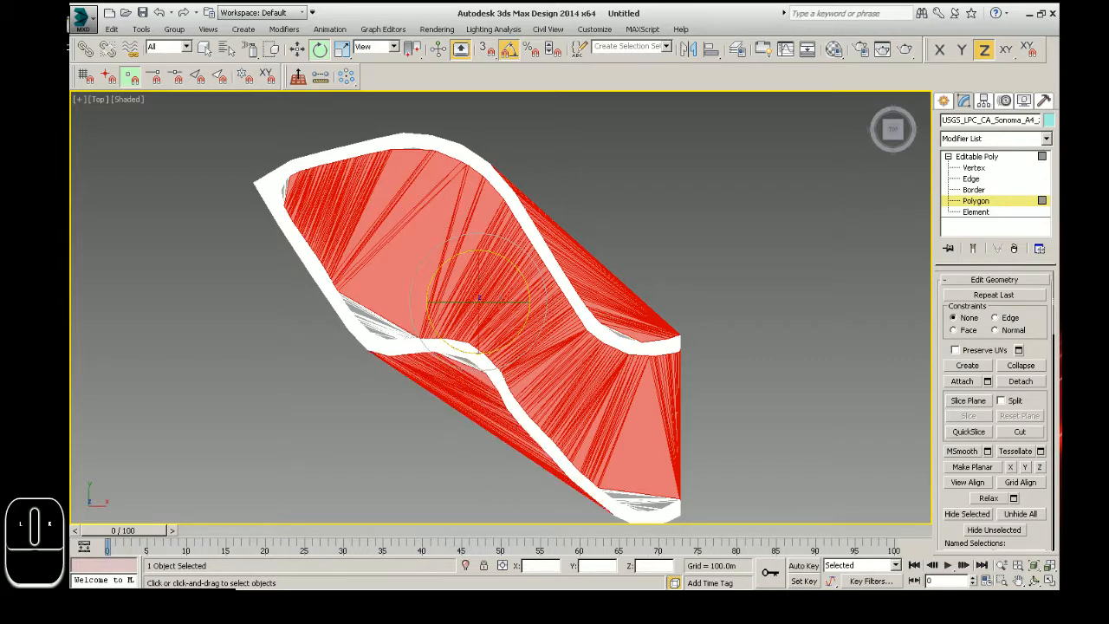
left_click_drag(527, 316, 518, 213)
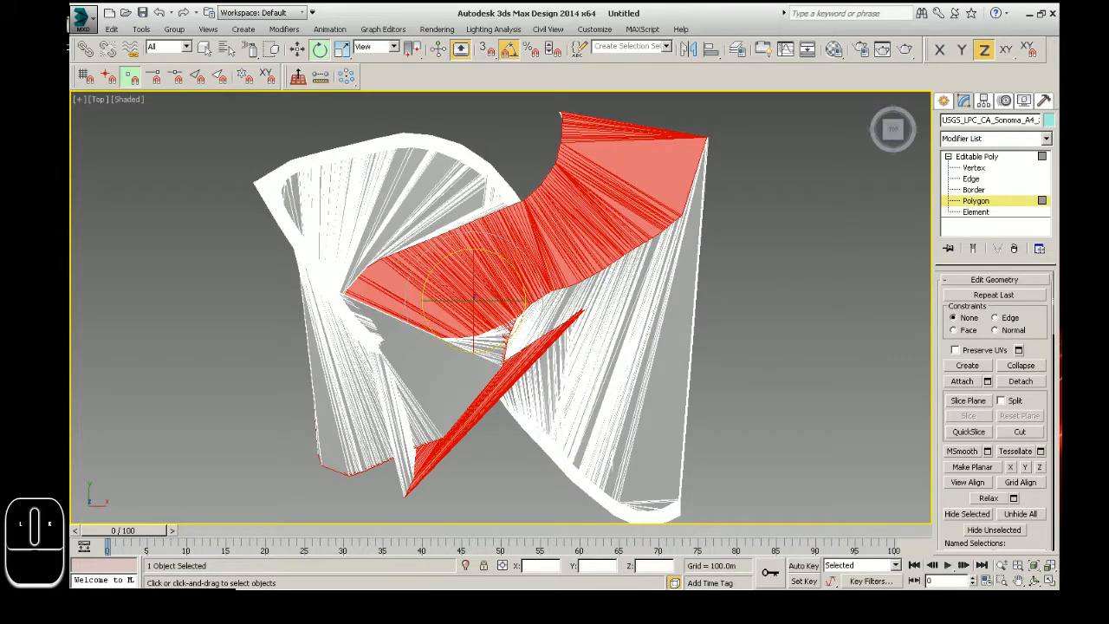
key("ctrl+z")
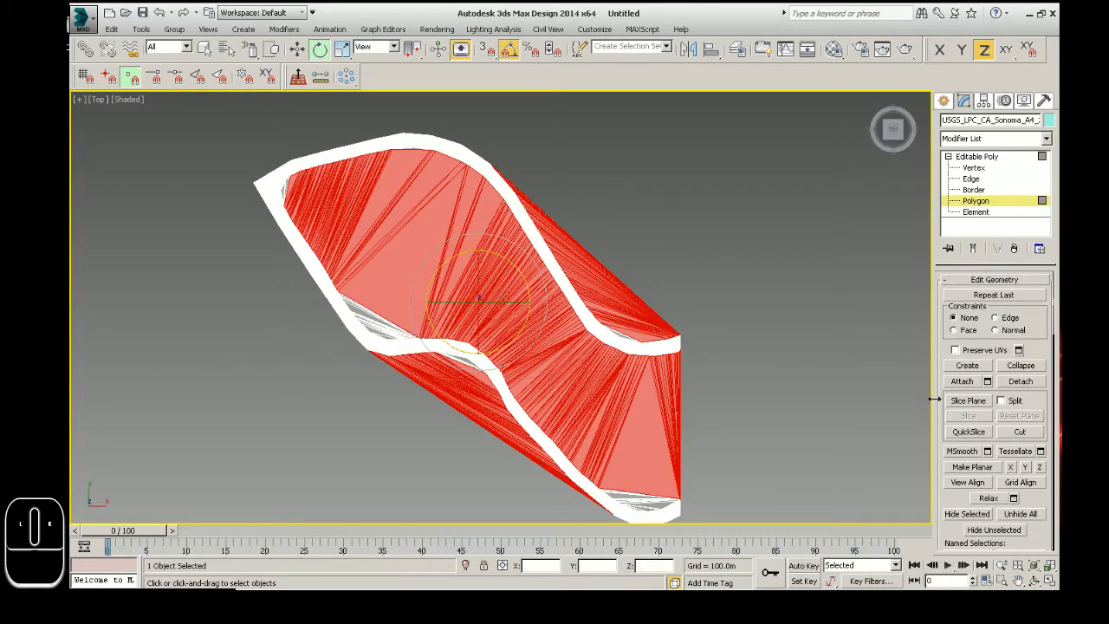
left_click_drag(933, 398, 710, 385)
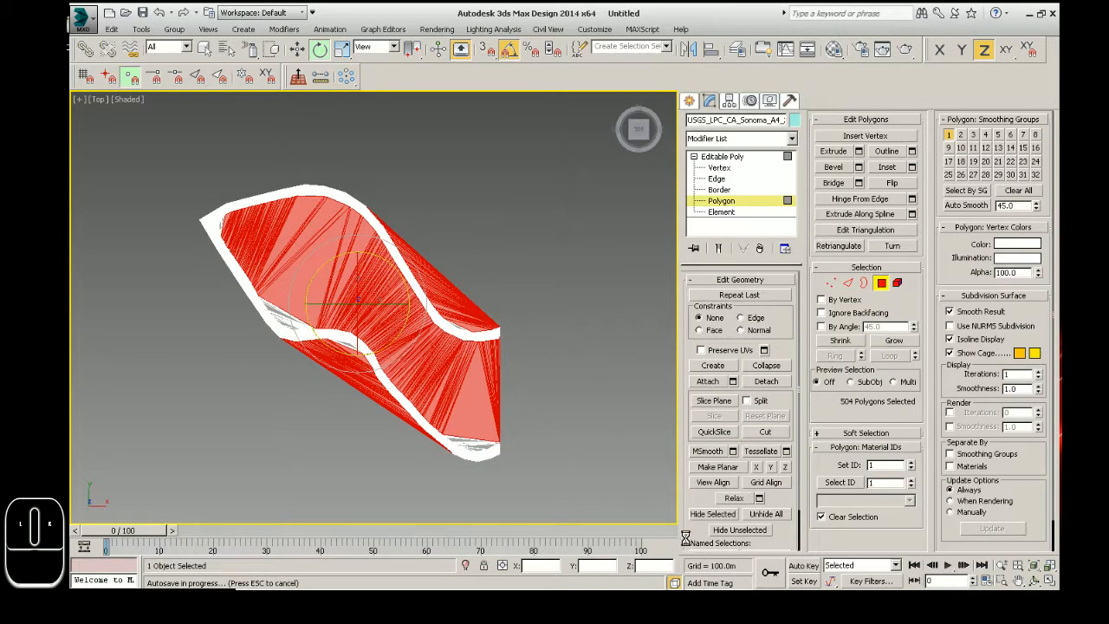
left_click_drag(676, 502, 664, 529)
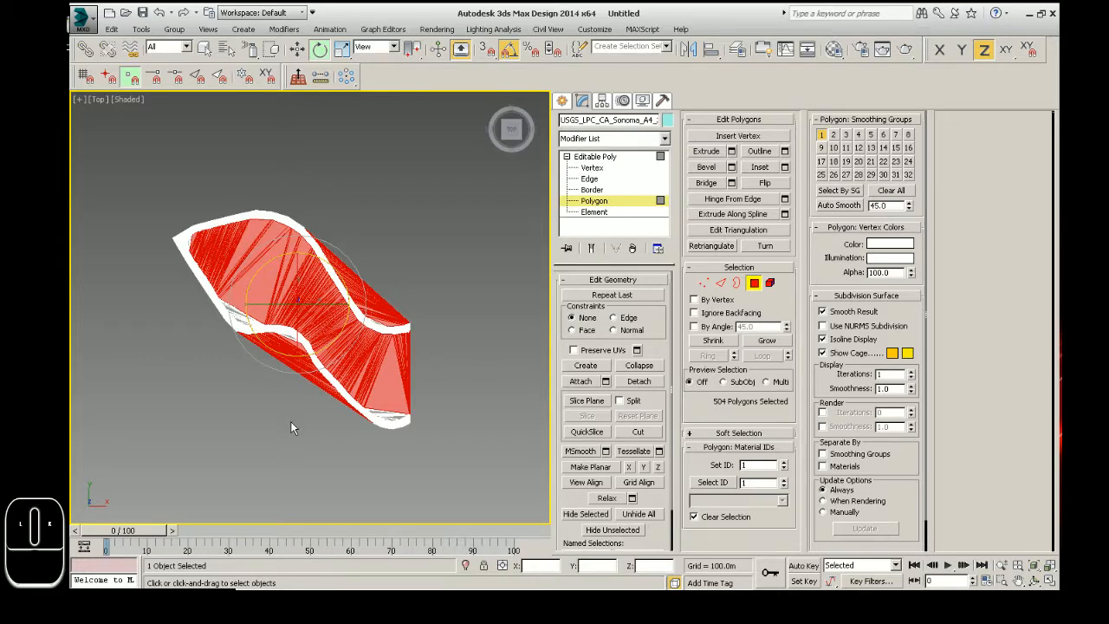
left_click_drag(553, 336, 814, 355)
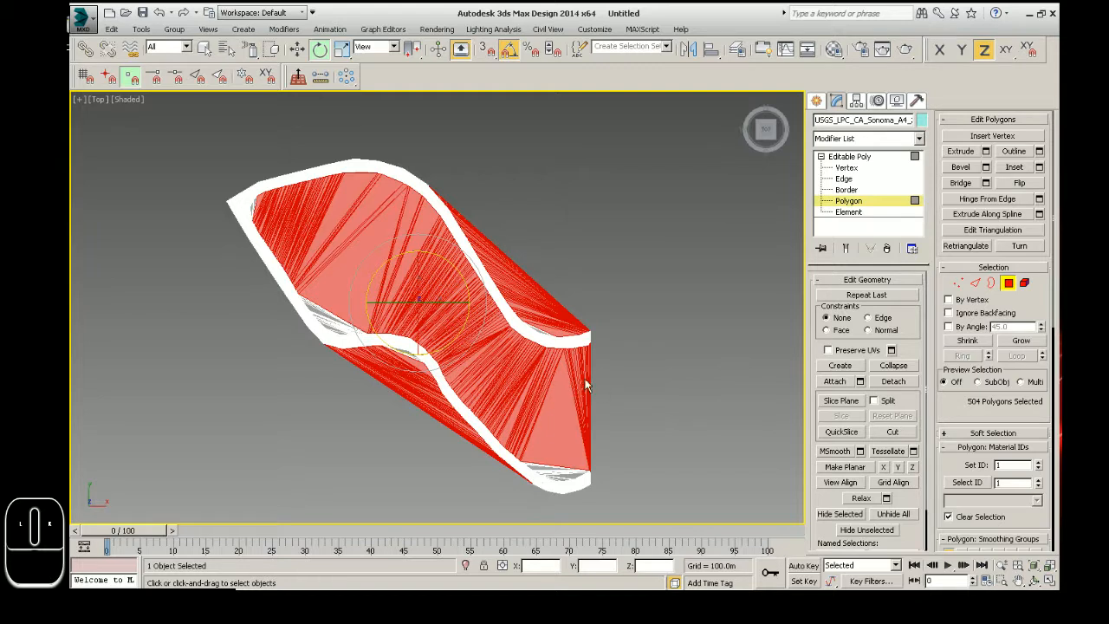
key("Delete")
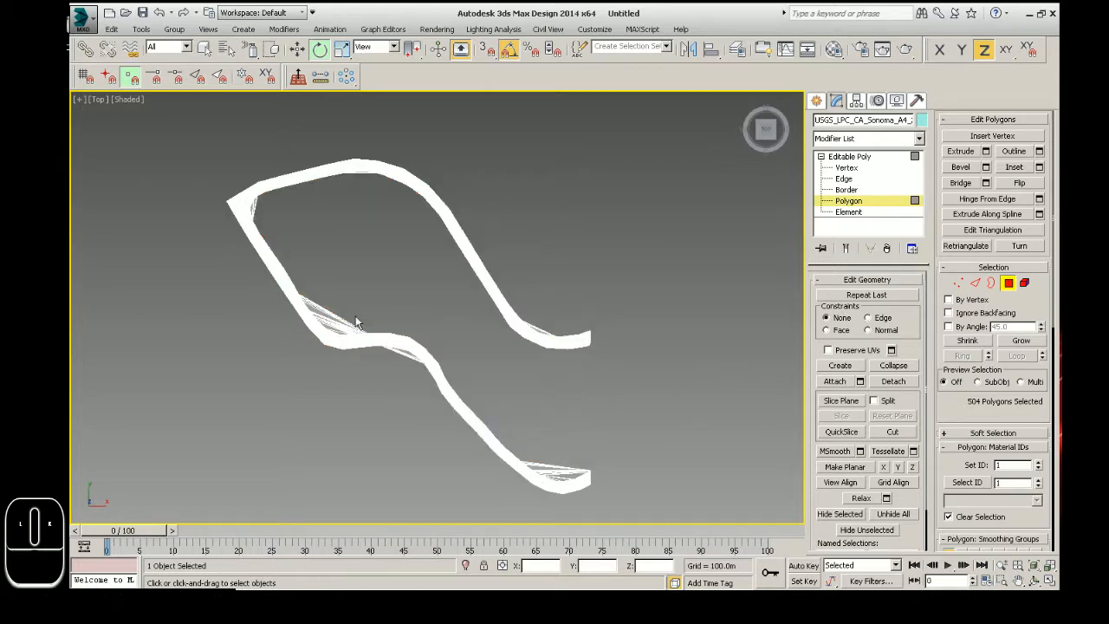
- Leave the polygon level and examine the remaining track strip for surface spikes and leftover filler polygons in the bends
left_click(816, 101)
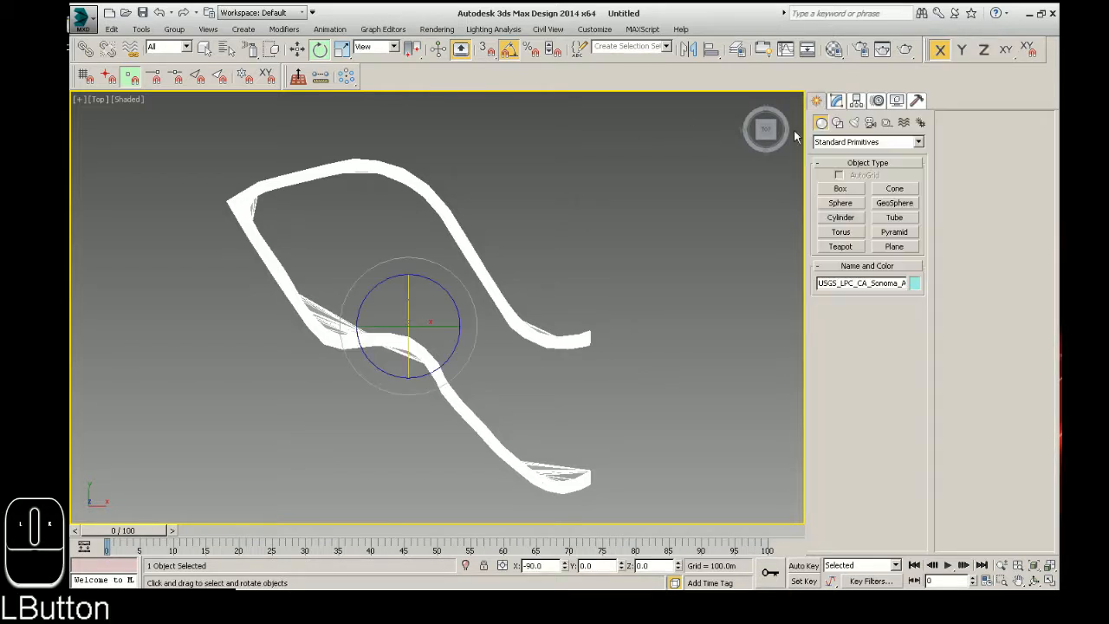
key("ctrl+r")
left_click_drag(594, 421, 711, 354)
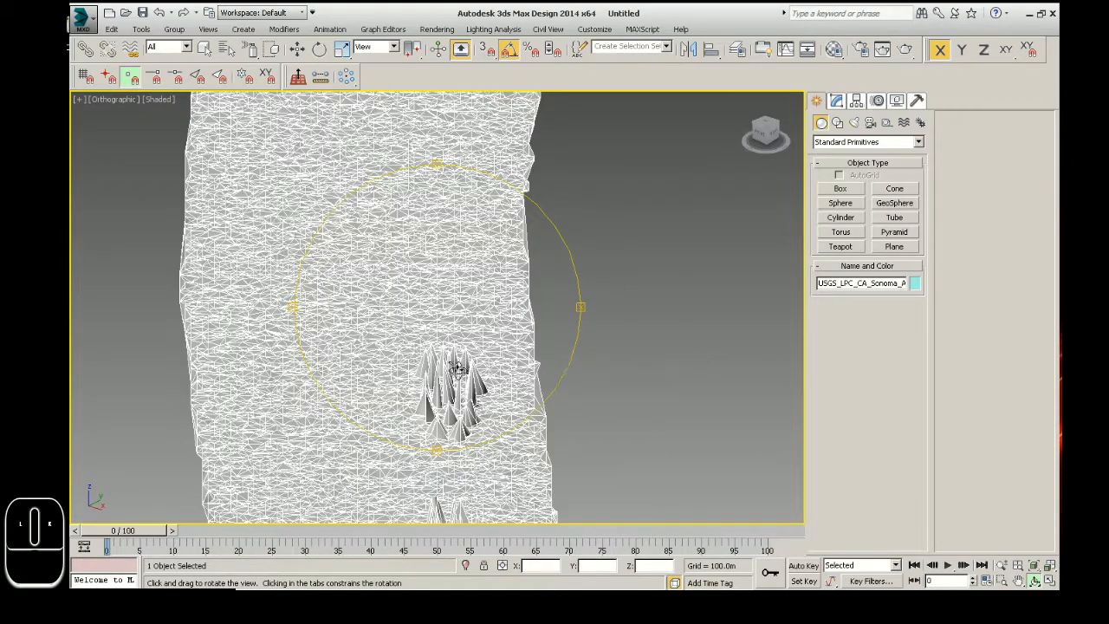
mouse_move(457, 371)
left_mouse_down()
mouse_move(493, 438)
mouse_move(472, 370)
mouse_move(458, 376)
left_mouse_up()
scroll(462, 392, "down", 4)
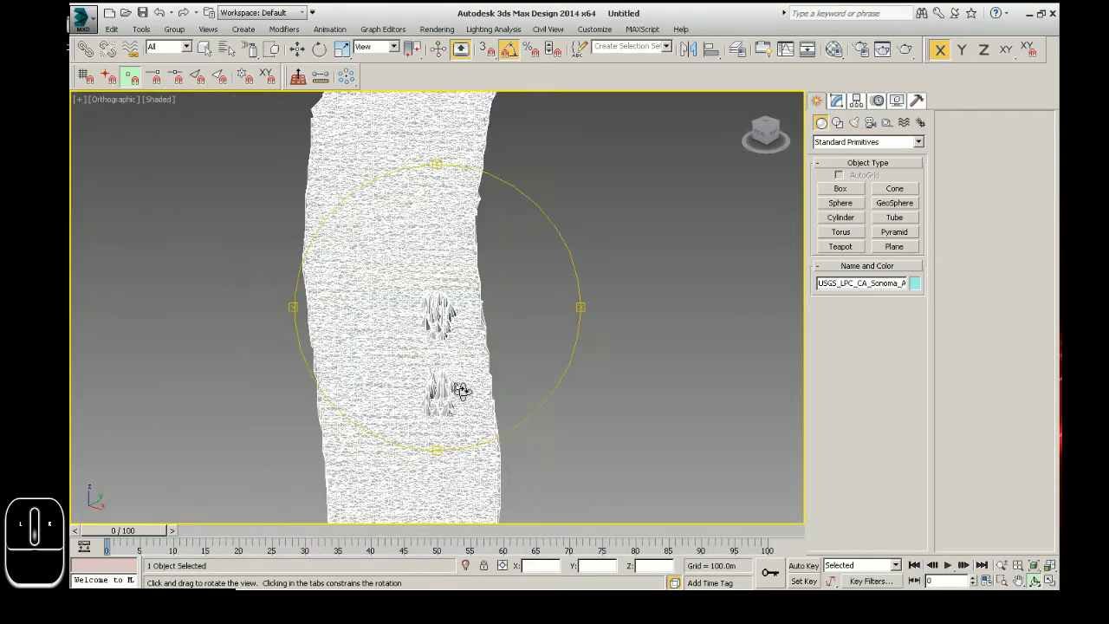
left_click_drag(433, 303, 410, 354)
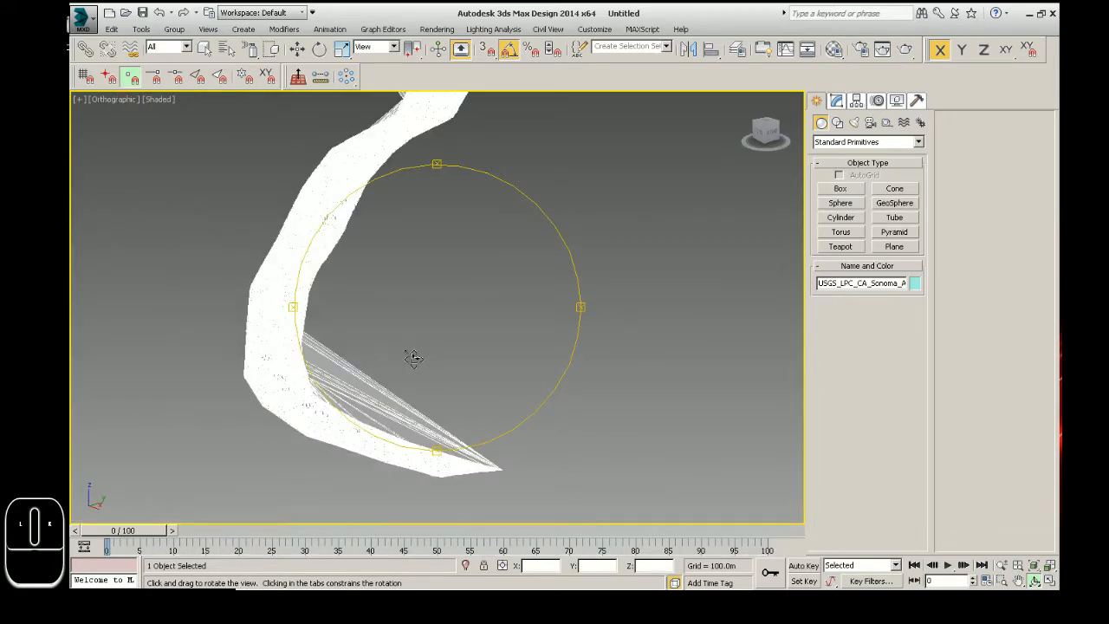
left_click_drag(413, 457, 415, 442)
left_click_drag(416, 385, 495, 332)
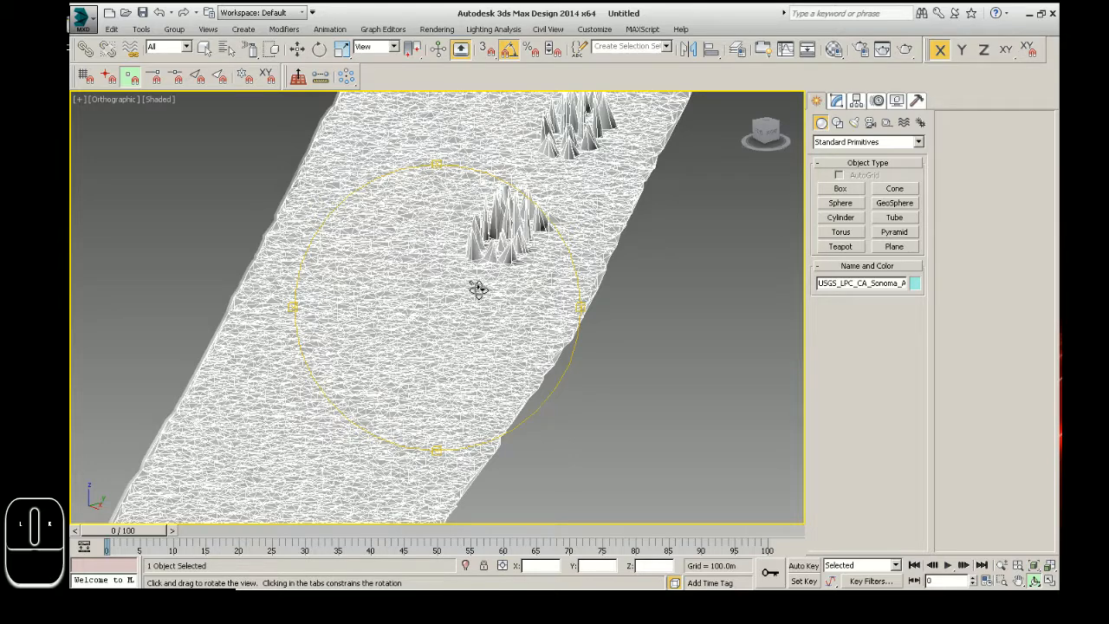
right_click(429, 360)
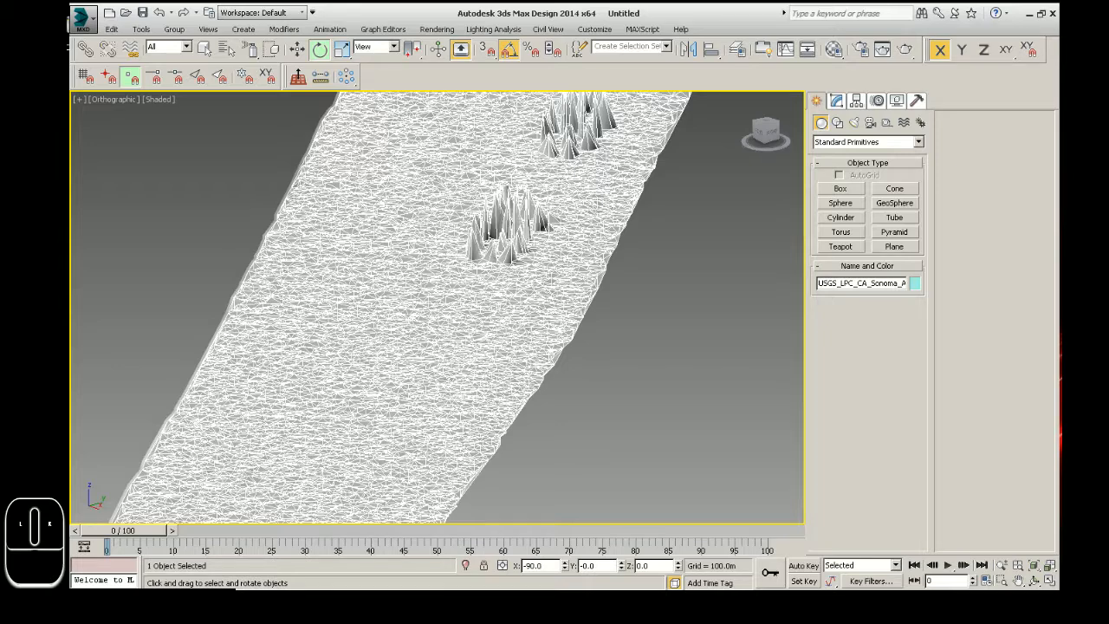
- Switch the track mesh to vertex level and examine the vertex coverage along the whole track strip
left_click(831, 104)
left_click(846, 167)
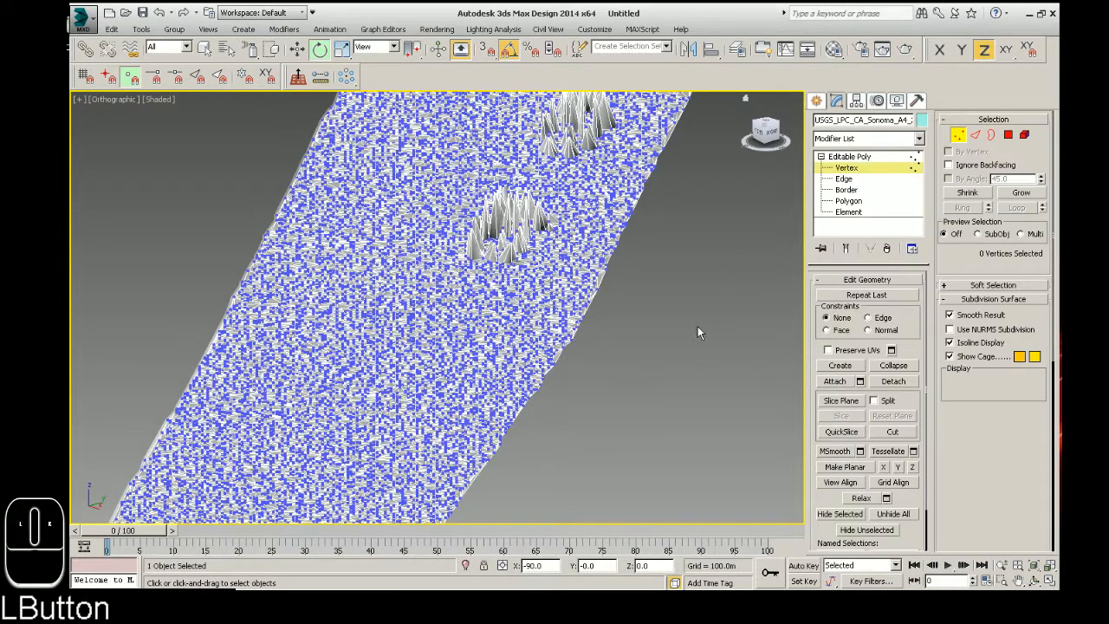
scroll(692, 333, "down", 5)
scroll(690, 346, "down", 4)
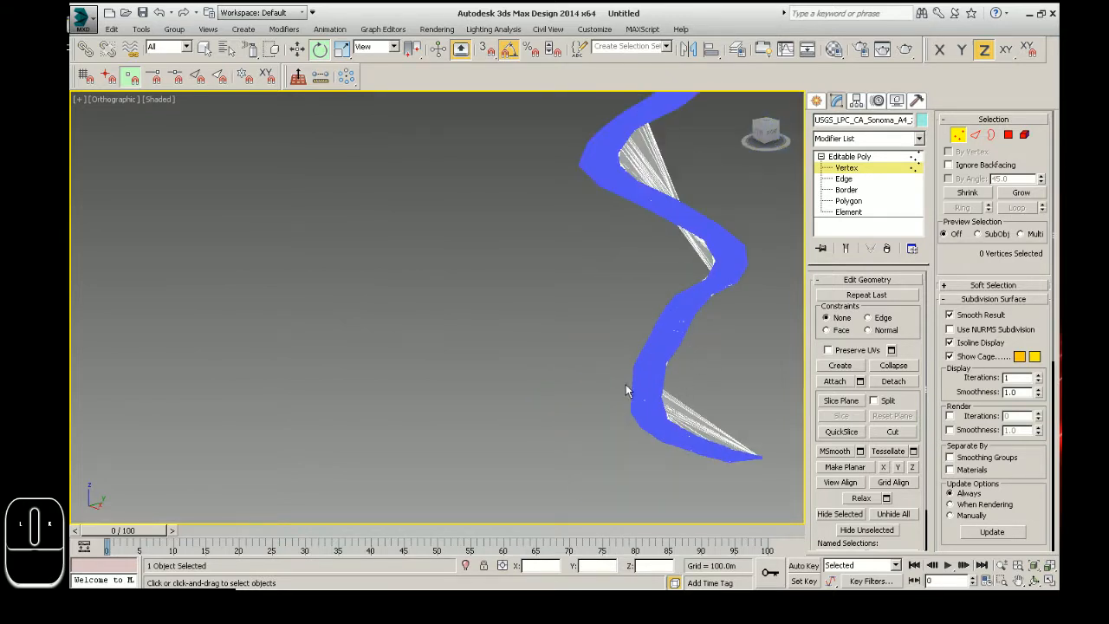
left_click(508, 294)
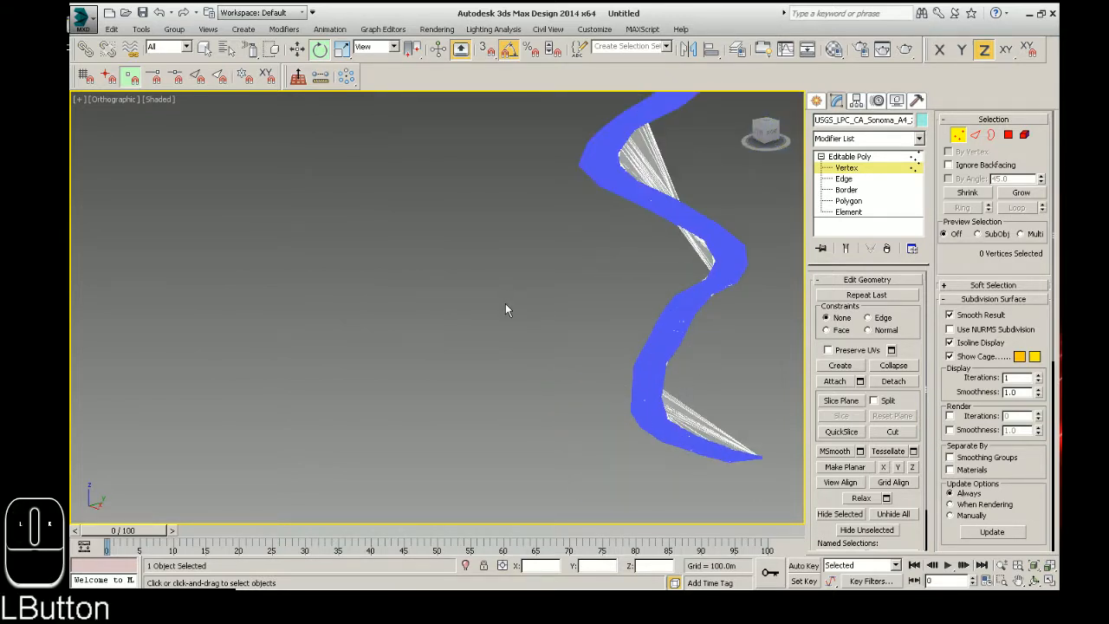
scroll(447, 370, "down", 4)
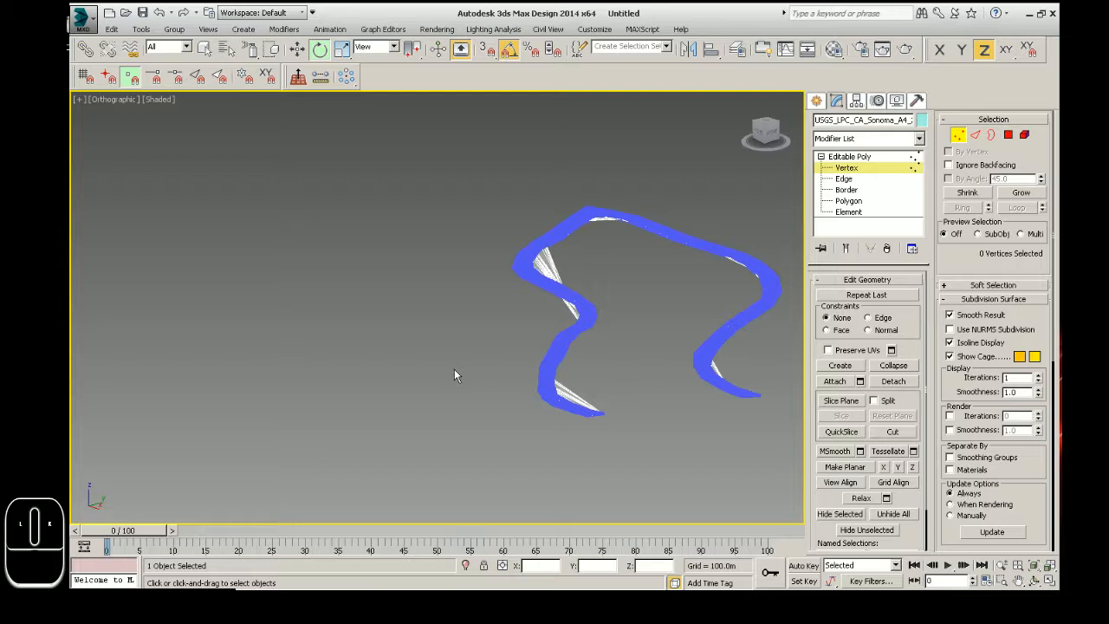
scroll(459, 369, "down", 2)
left_click(731, 451)
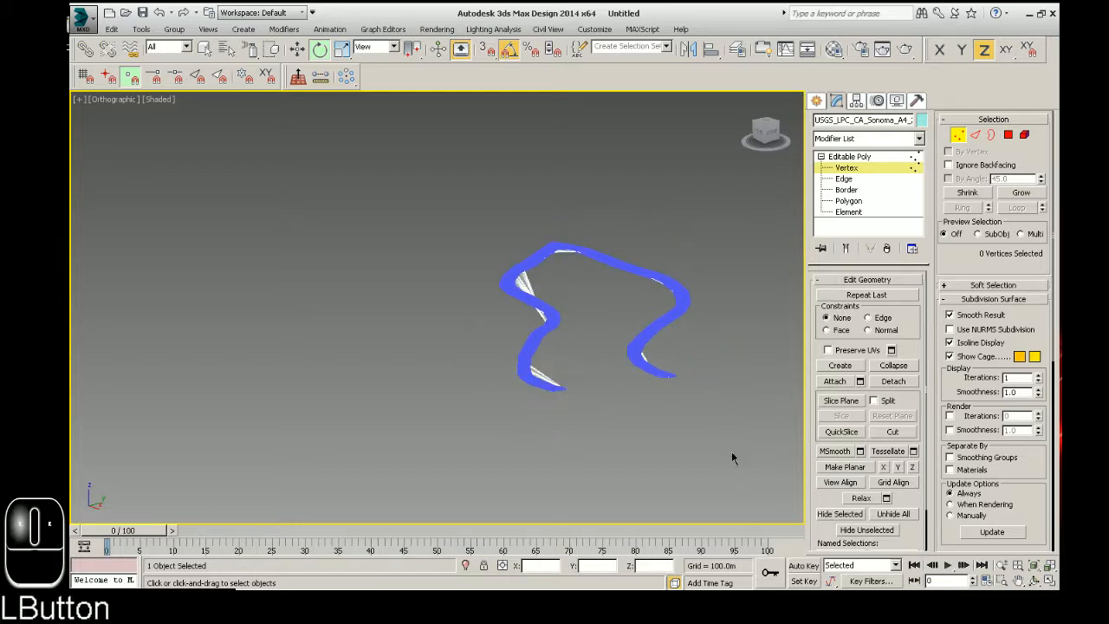
left_click(441, 208)
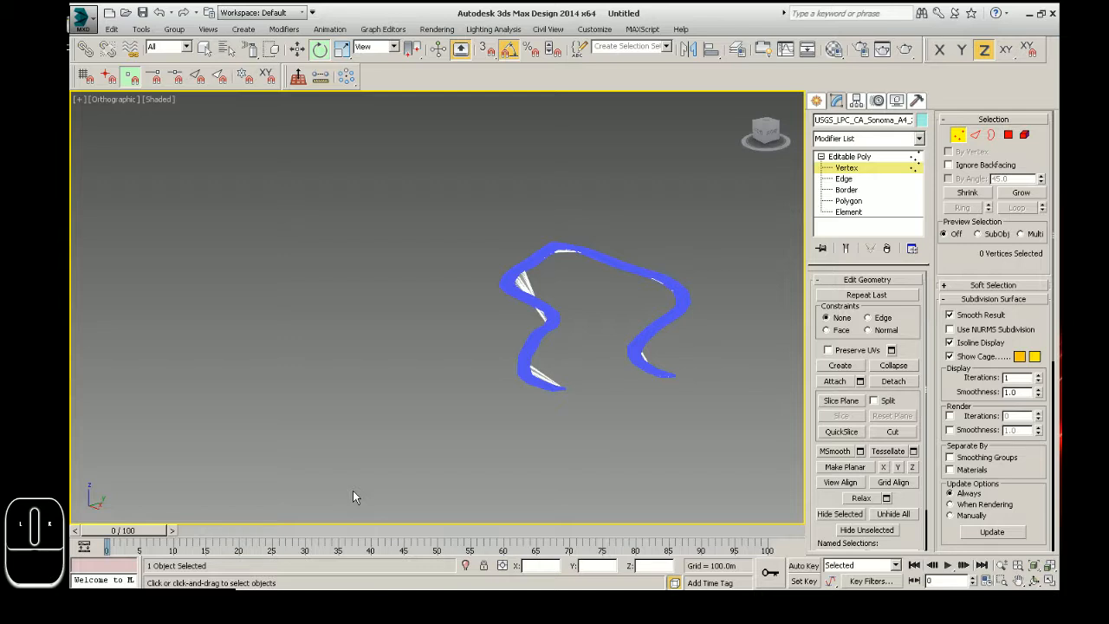
left_click_drag(737, 431, 468, 161)
left_click(358, 284)
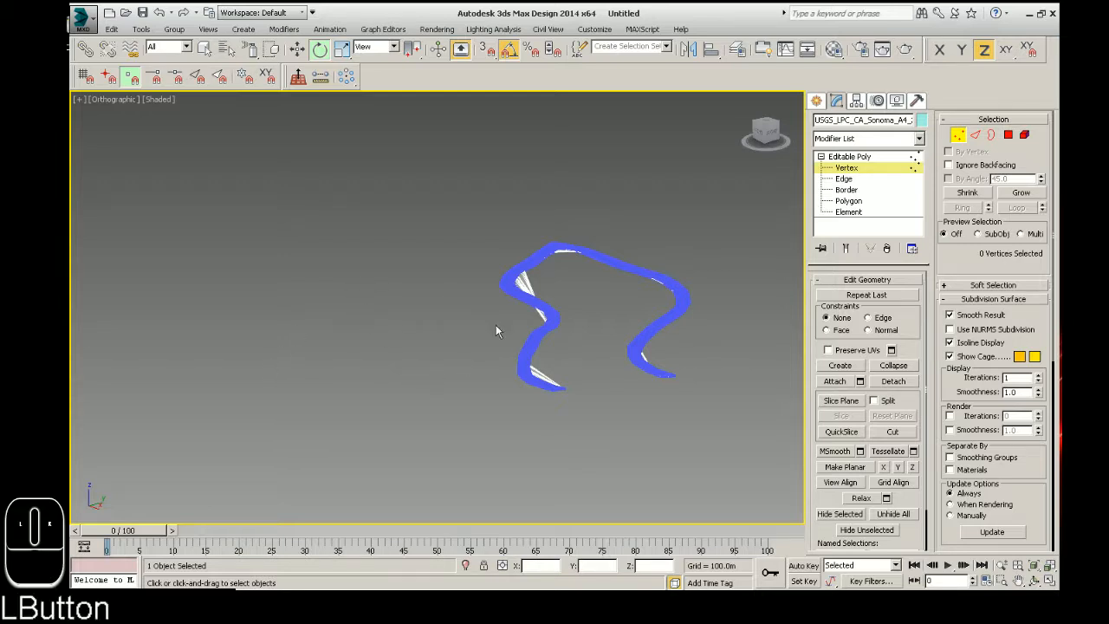
- Leave the vertex level and turn off the display of selected objects with edged faces in the viewport configuration
left_click(816, 100)
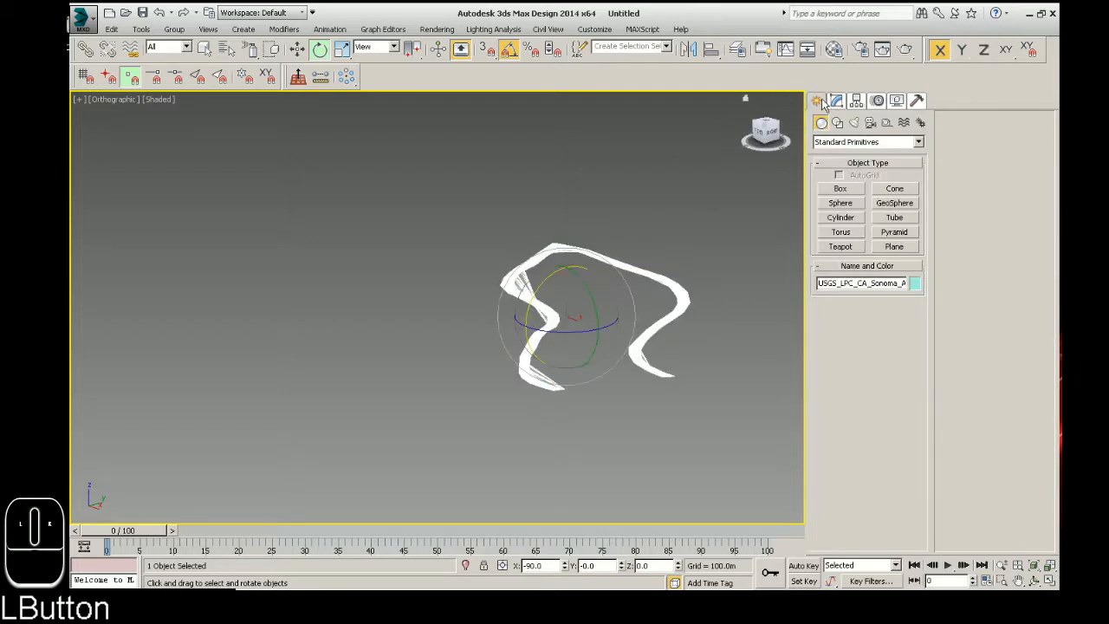
left_click(572, 420)
left_click(548, 317)
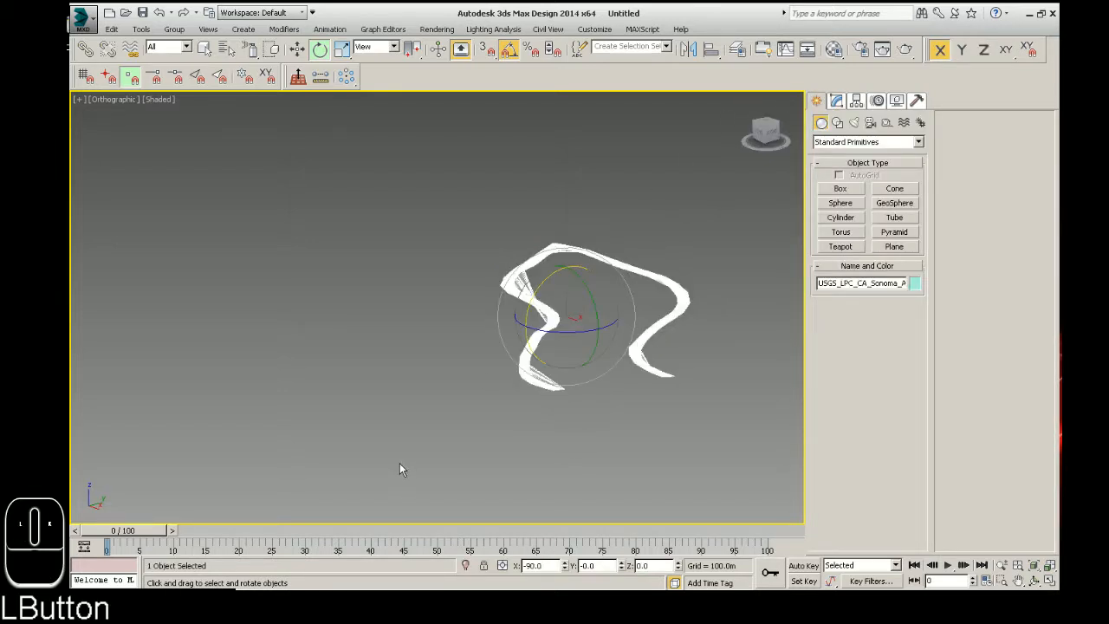
key("ctrl+r")
left_click_drag(402, 453, 436, 251)
scroll(484, 329, "down", 2)
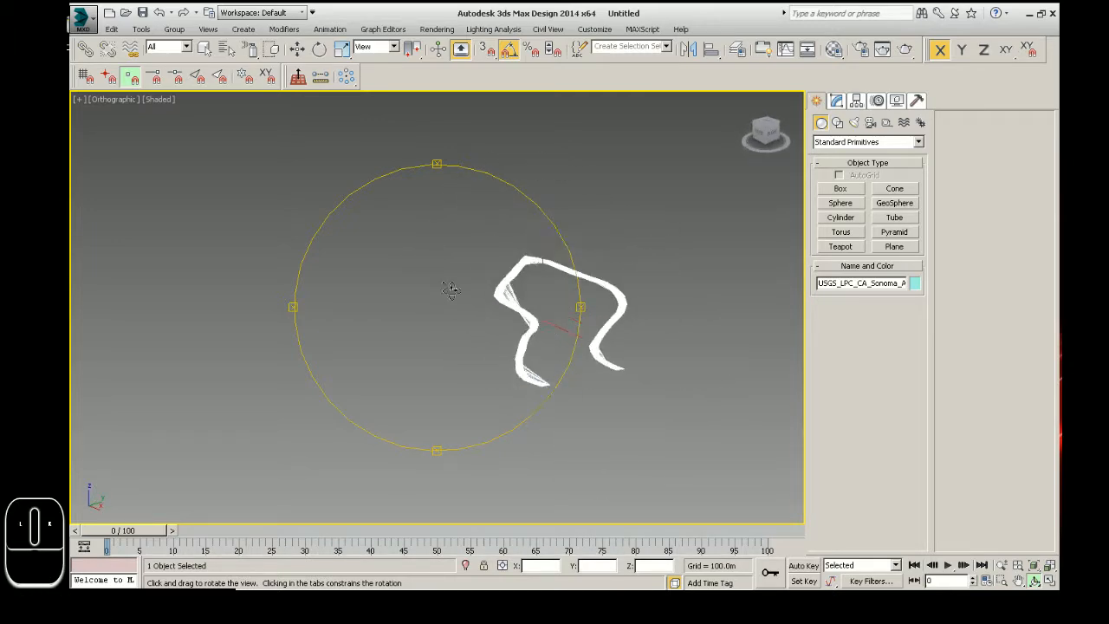
scroll(651, 351, "up", 5)
scroll(505, 307, "up", 8)
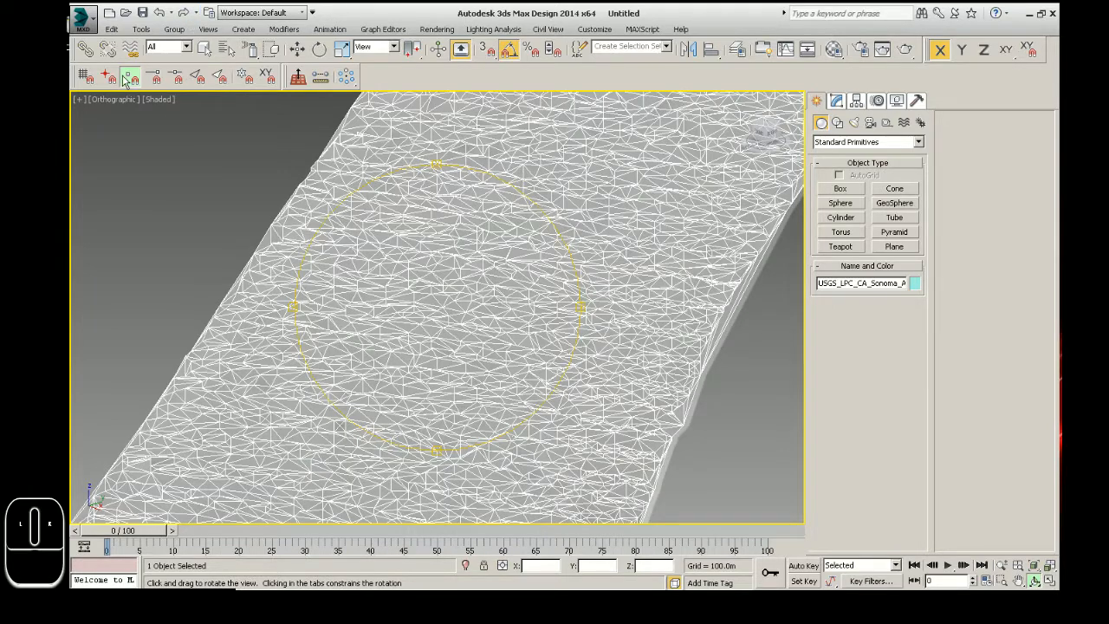
left_click(207, 29)
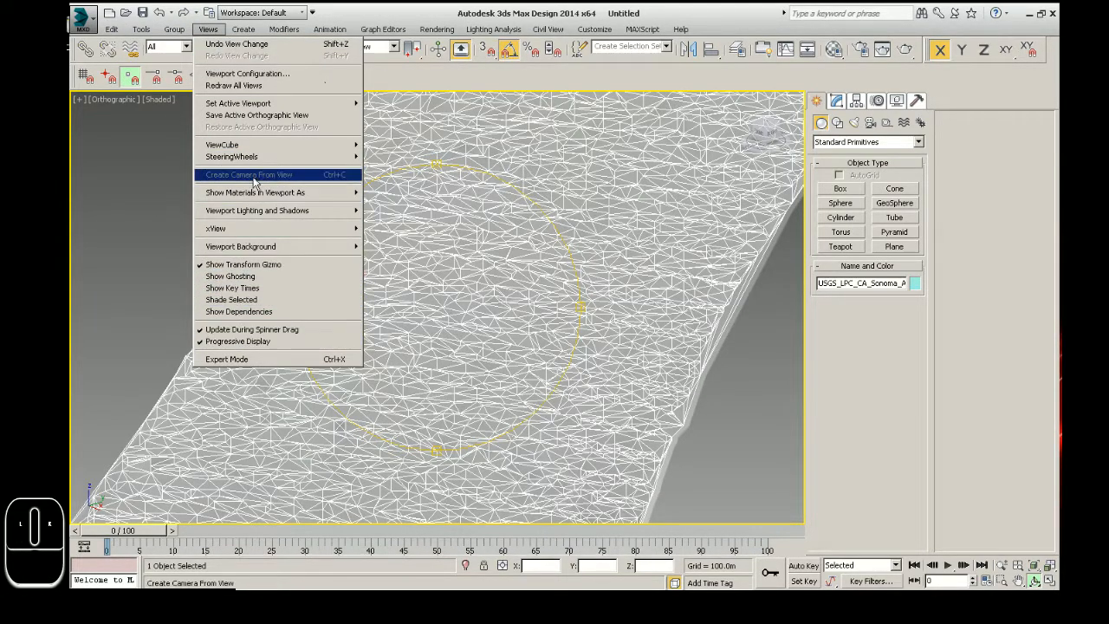
left_click(247, 74)
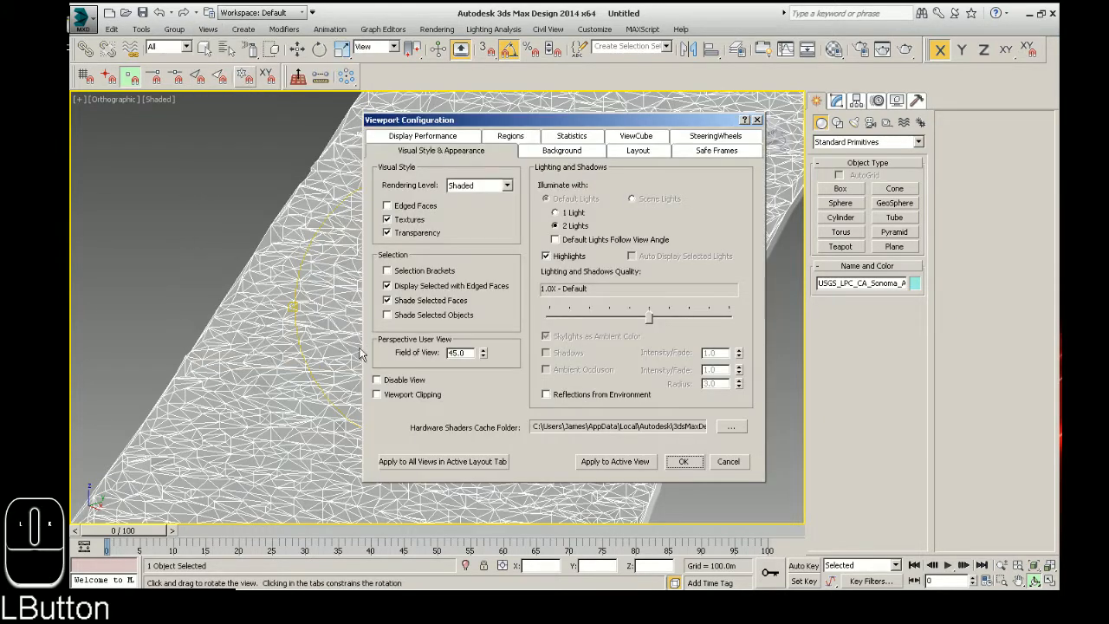
left_click(424, 289)
left_click(687, 461)
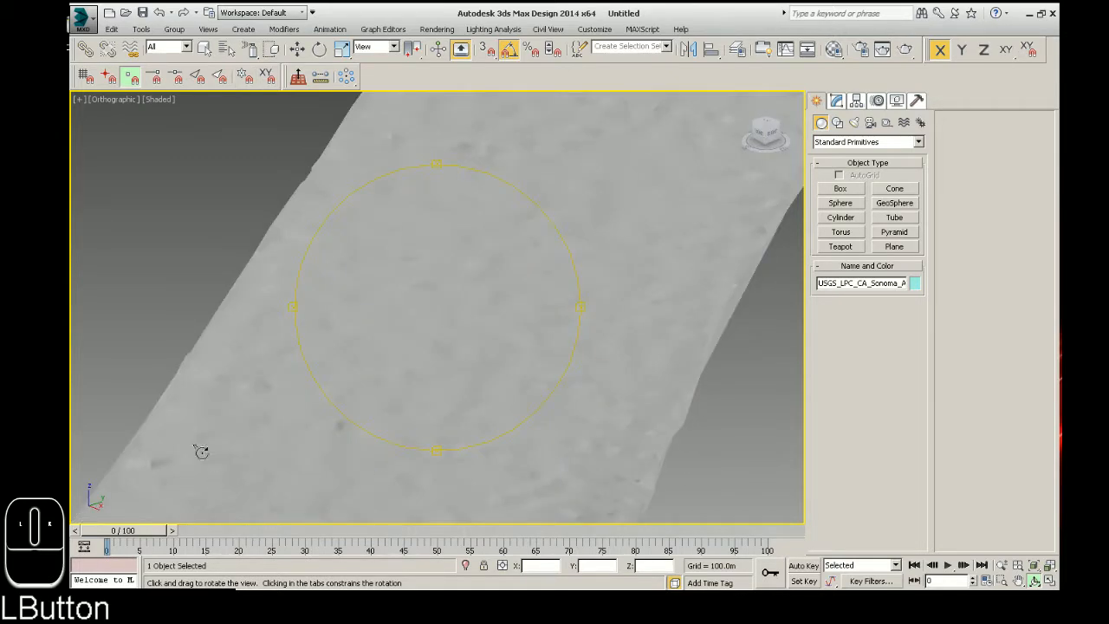
- Examine the shaded track surface up close from a low angle for bumps, spikes and surface noise
mouse_move(447, 327)
left_mouse_down()
mouse_move(469, 332)
mouse_move(451, 282)
mouse_move(421, 324)
mouse_move(407, 313)
mouse_move(433, 349)
mouse_move(302, 389)
mouse_move(419, 418)
mouse_move(589, 386)
left_mouse_up()
scroll(175, 238, "up", 5)
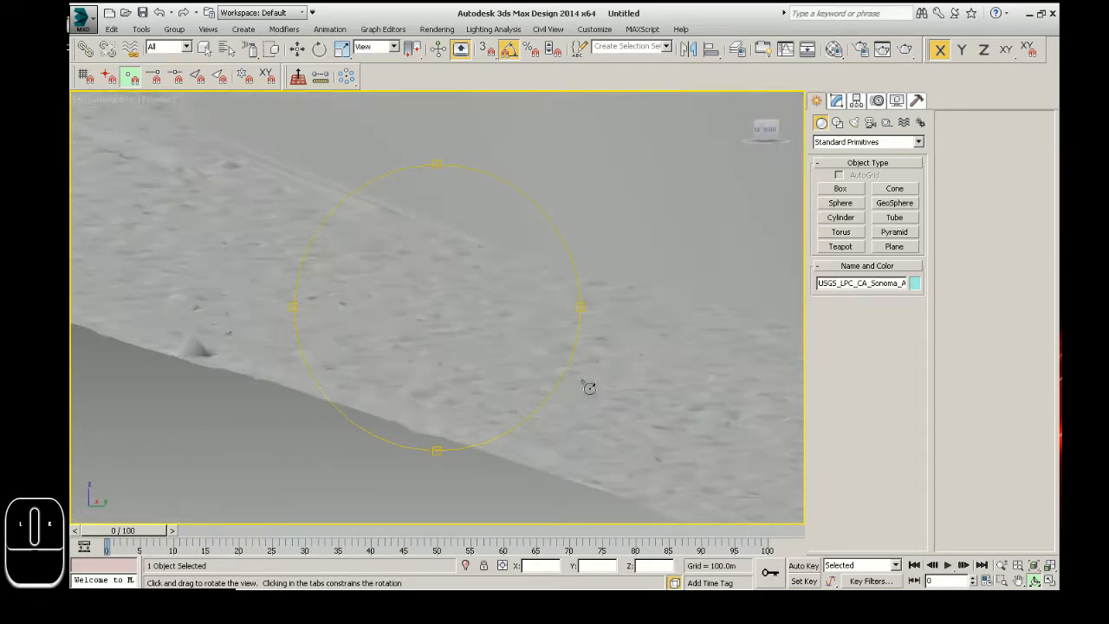
left_click_drag(525, 361, 449, 345)
left_click_drag(426, 352, 403, 338)
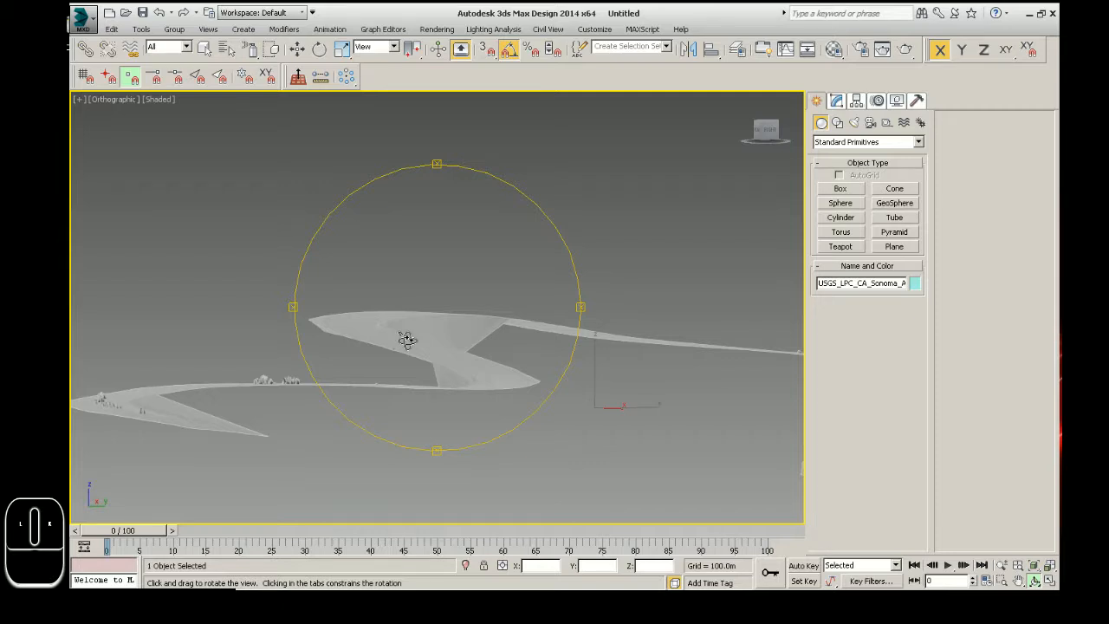
scroll(460, 353, "up", 8)
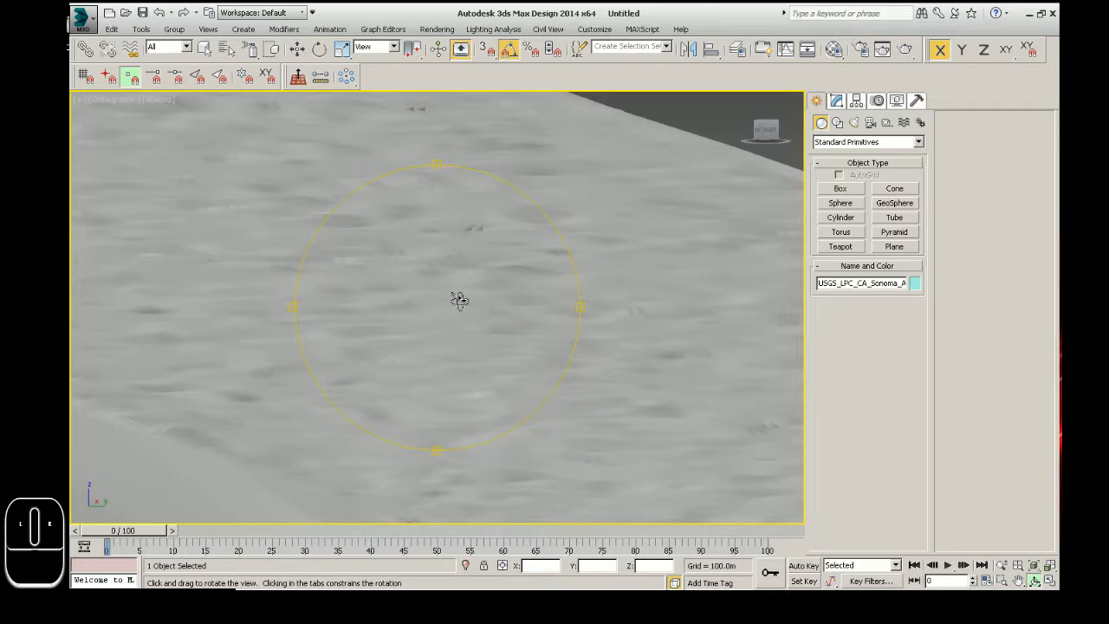
mouse_move(517, 257)
left_mouse_down()
mouse_move(512, 245)
mouse_move(511, 260)
left_mouse_up()
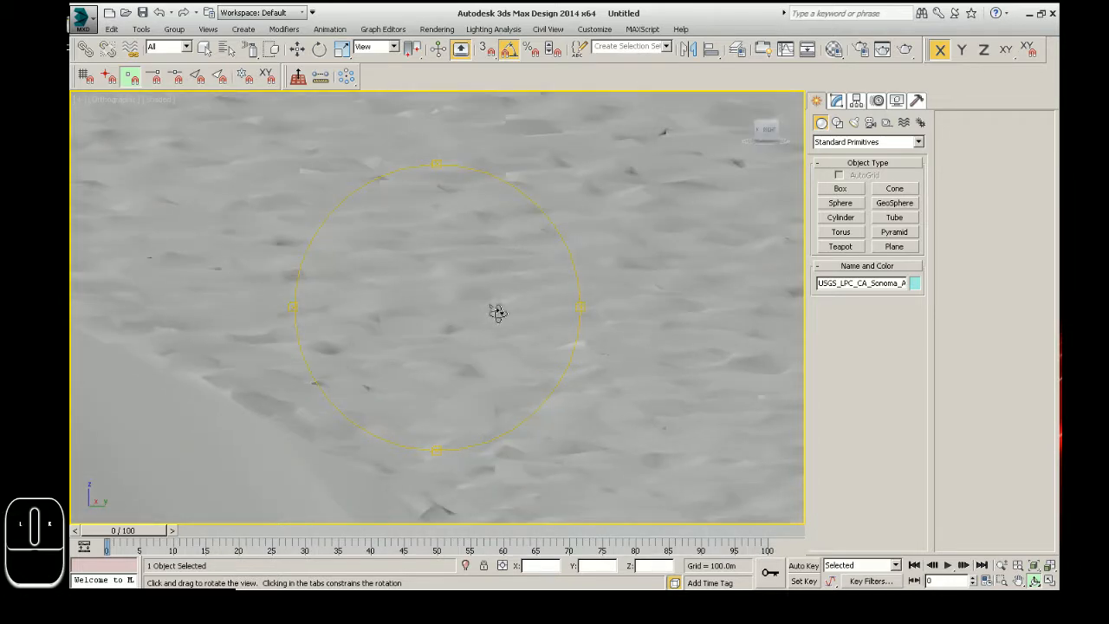
mouse_move(496, 312)
left_mouse_down()
mouse_move(482, 321)
mouse_move(492, 312)
left_mouse_up()
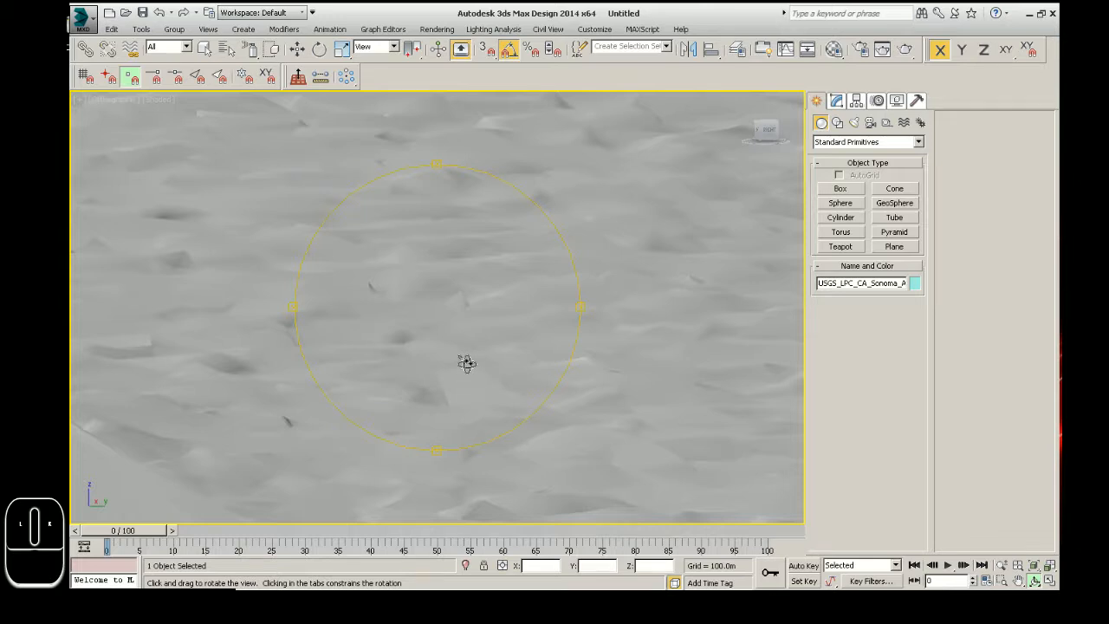
left_click_drag(465, 364, 468, 345)
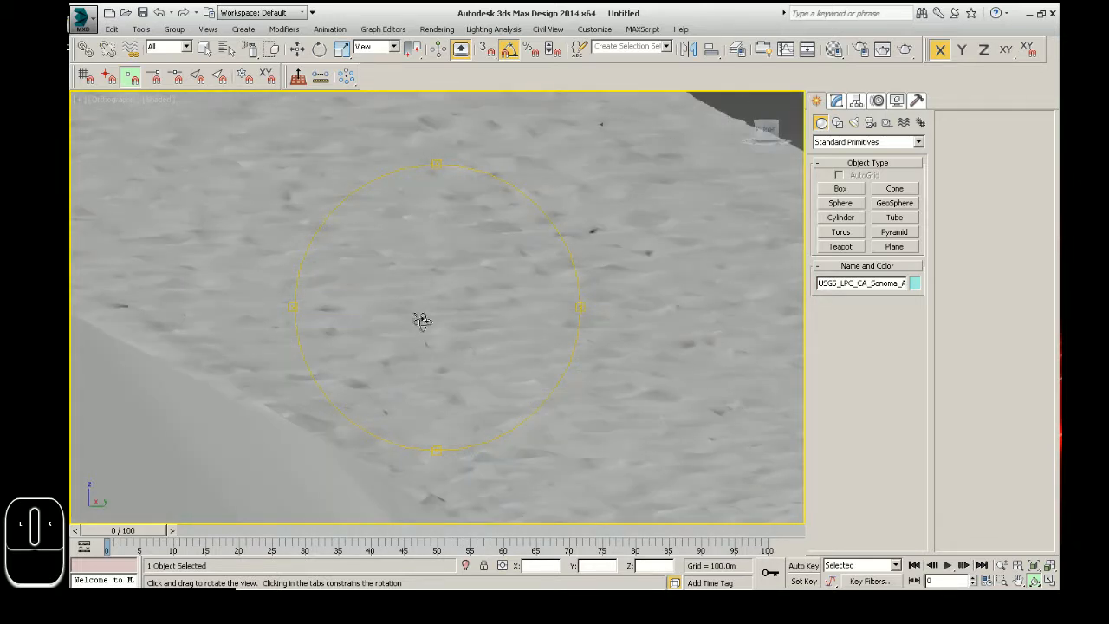
- Inspect the mesh density by showing the vertices and selecting a single polygon, and leave the sub-object level
left_click(837, 100)
left_click(844, 168)
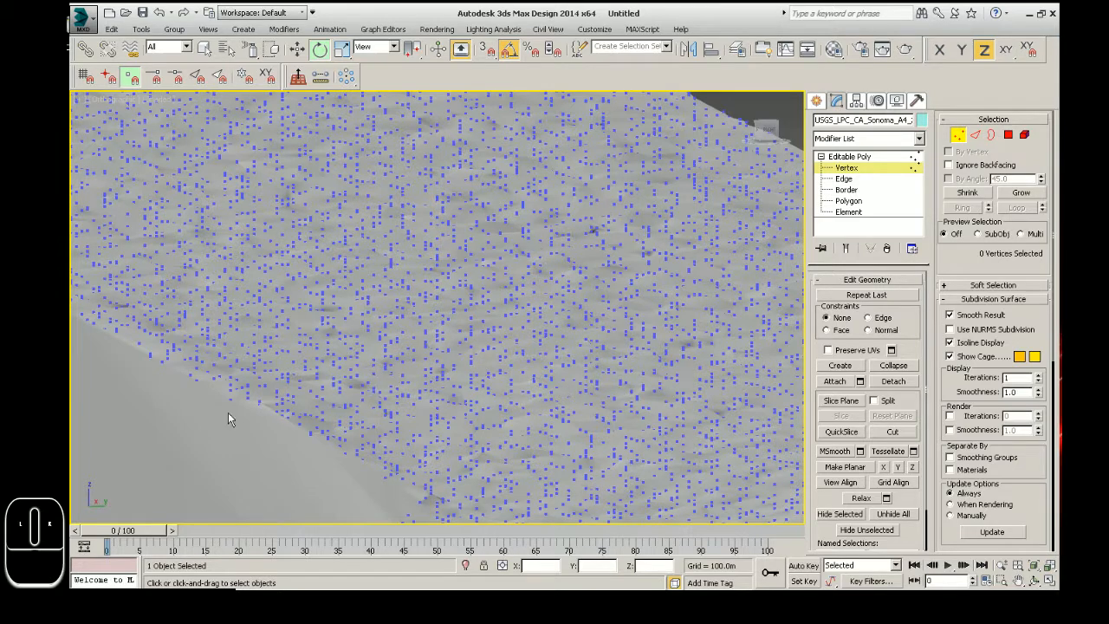
left_click(848, 200)
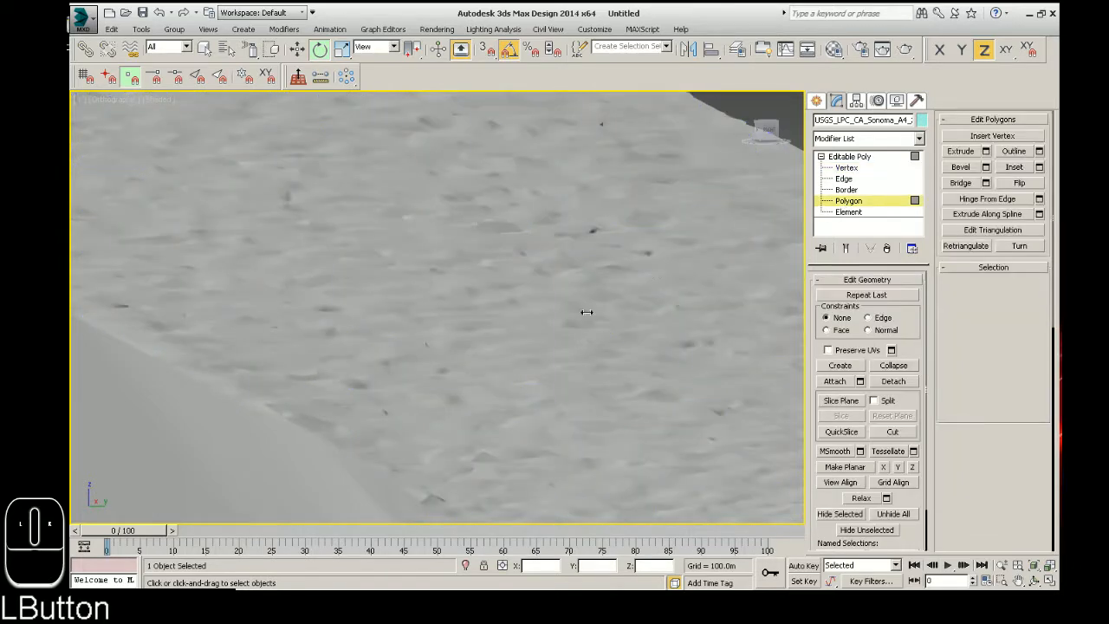
left_click(379, 472)
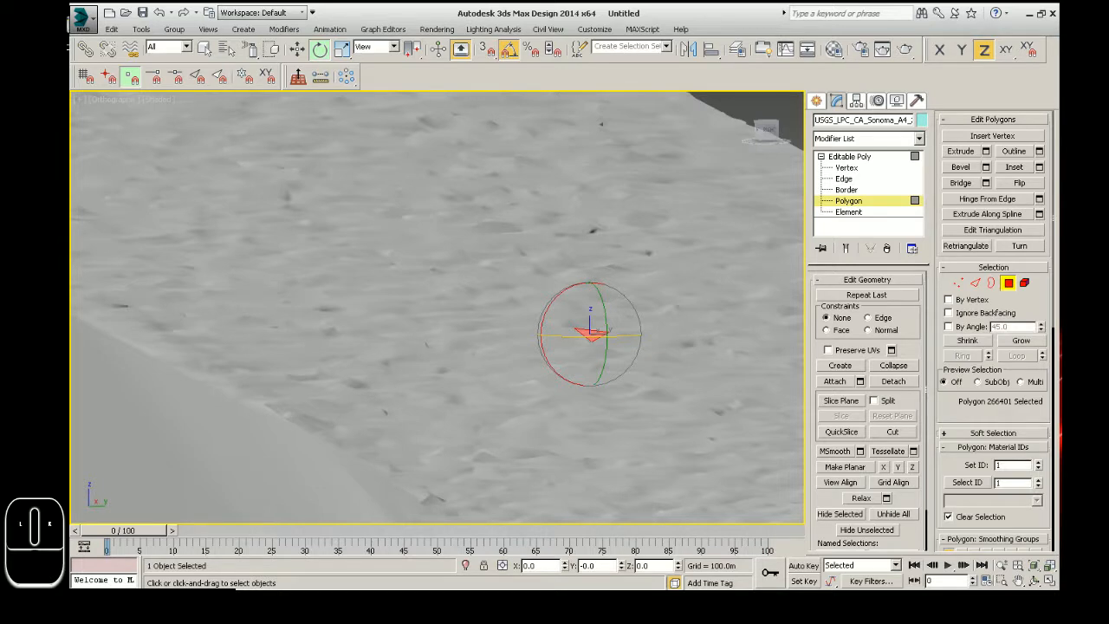
left_click(846, 168)
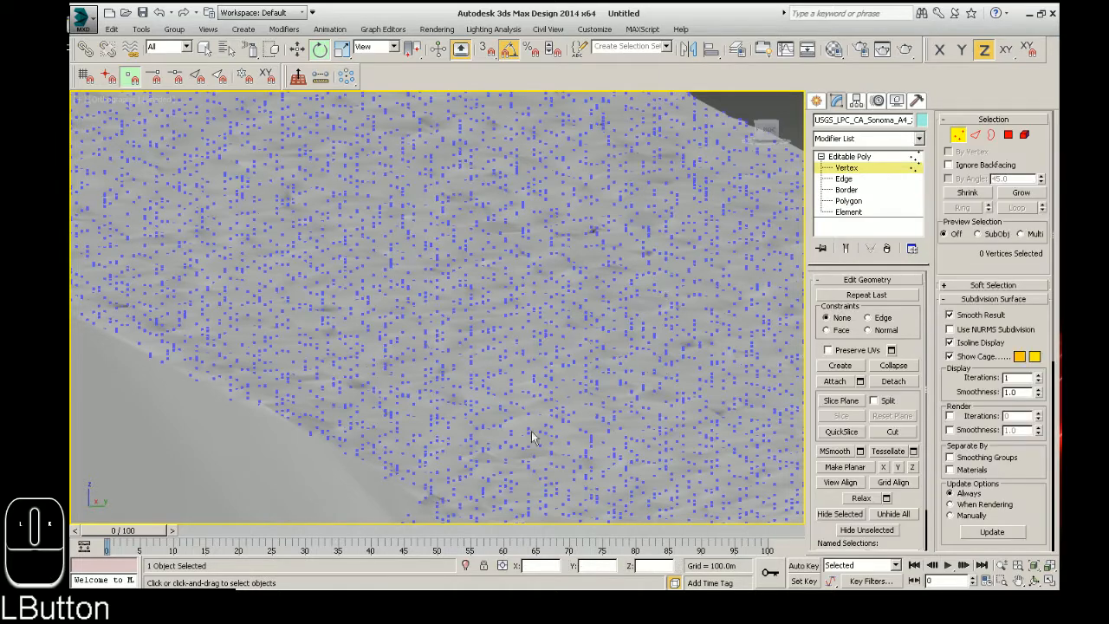
left_click(818, 101)
- Rotate the whole track mesh freehand to about 13 degrees around the Z axis and deselect it
scroll(437, 308, "down", 10)
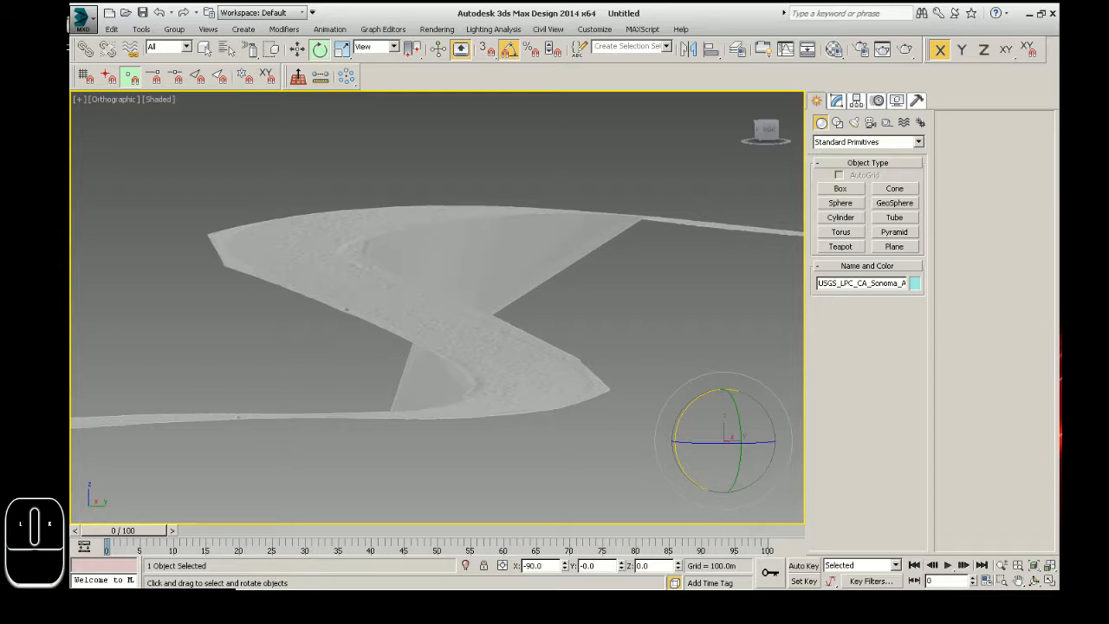
left_click_drag(679, 417, 611, 466)
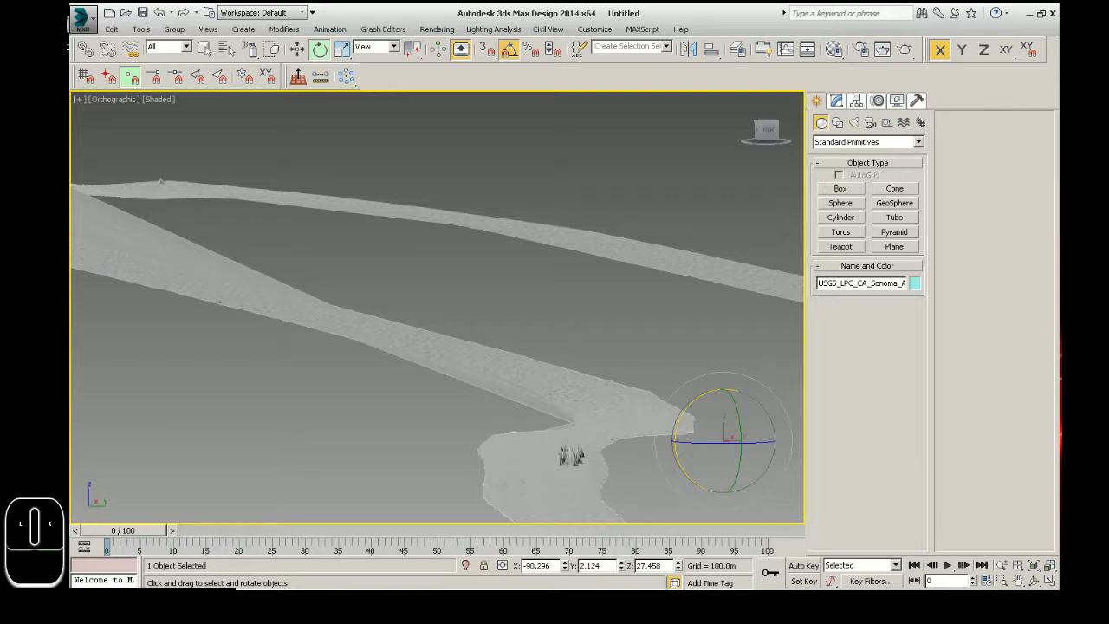
mouse_move(704, 433)
left_mouse_down()
mouse_move(712, 446)
mouse_move(683, 437)
left_mouse_up()
left_click(290, 198)
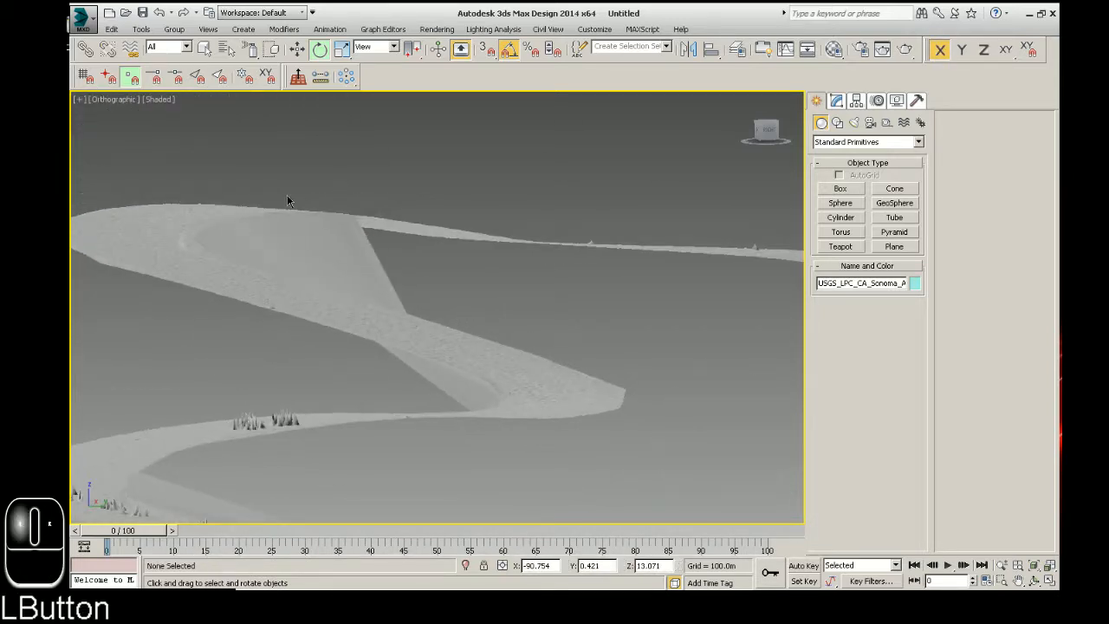
left_click(614, 503)
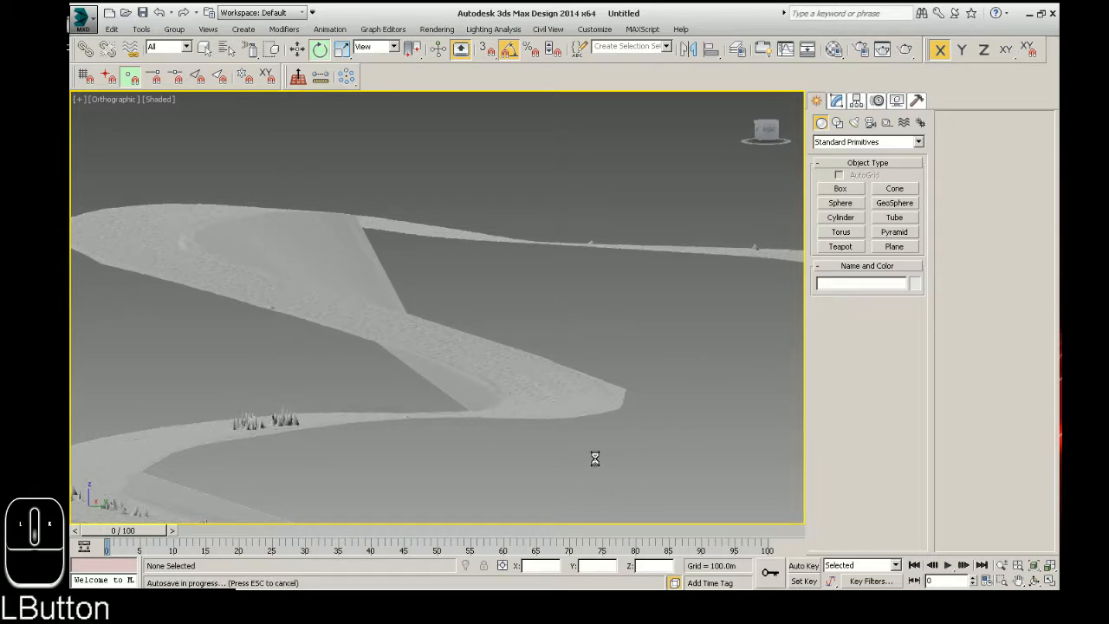
- Create a large plane across the track area, about 1924.5 m long and 4562.3 m wide
scroll(601, 451, "down", 3)
scroll(455, 390, "down", 3)
scroll(454, 392, "down", 3)
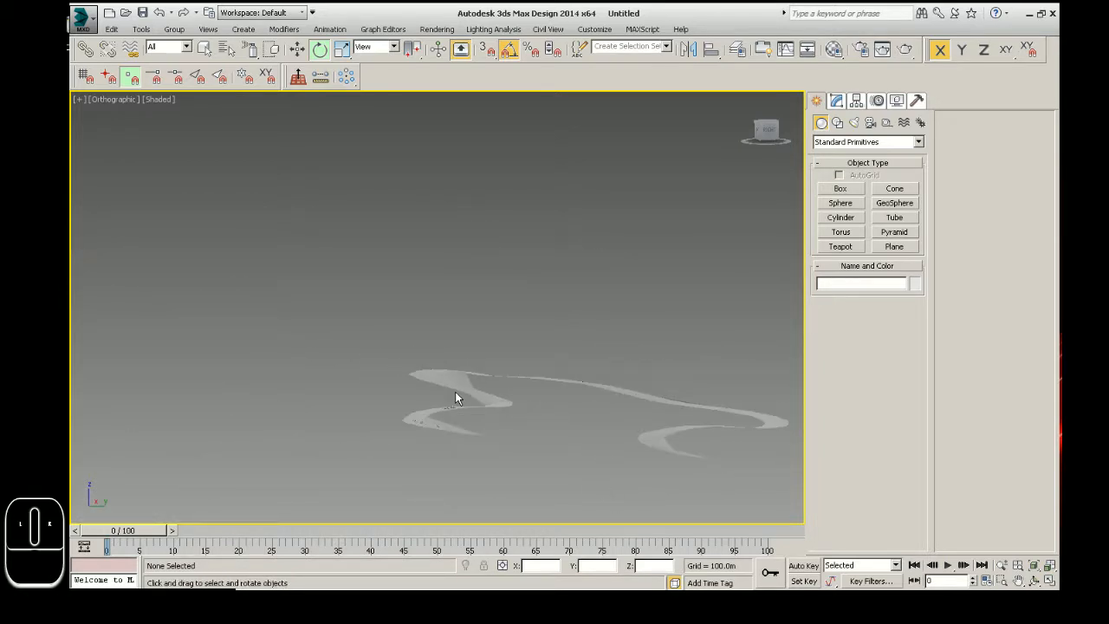
left_click(768, 131)
mouse_move(769, 132)
left_mouse_down()
mouse_move(767, 161)
mouse_move(760, 135)
left_mouse_up()
left_click(894, 246)
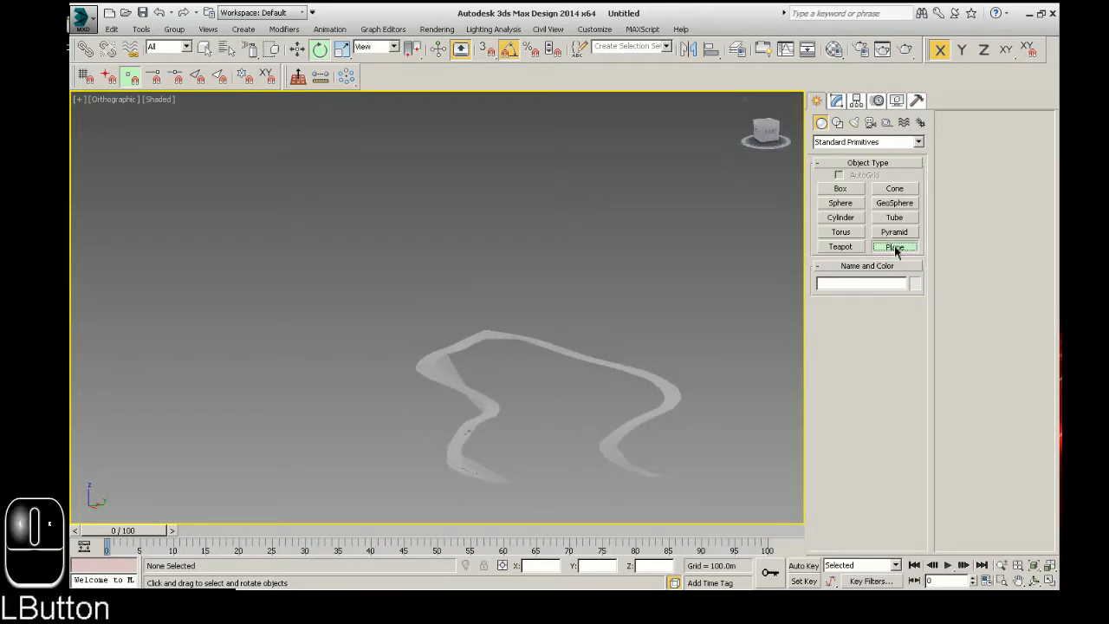
left_click_drag(327, 232, 421, 623)
scroll(292, 342, "down", 2)
scroll(354, 397, "up", 1)
scroll(405, 453, "up", 1)
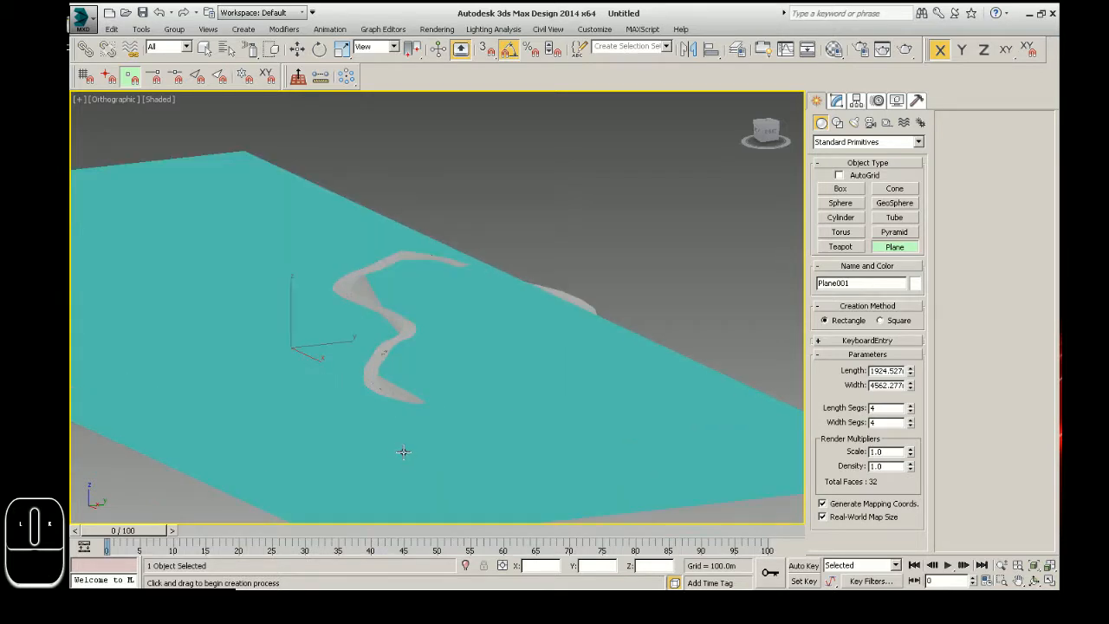
- Position the plane at X 0, Y 0 and about Z -73 m, beneath the track, and narrow the command panel to one column
left_click(303, 49)
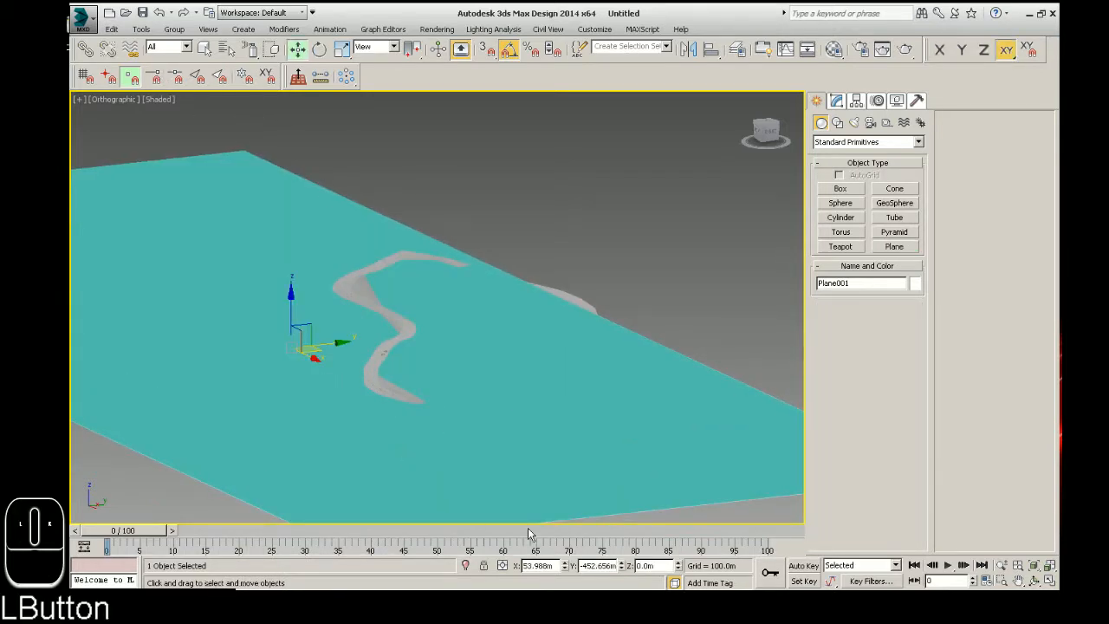
right_click(563, 566)
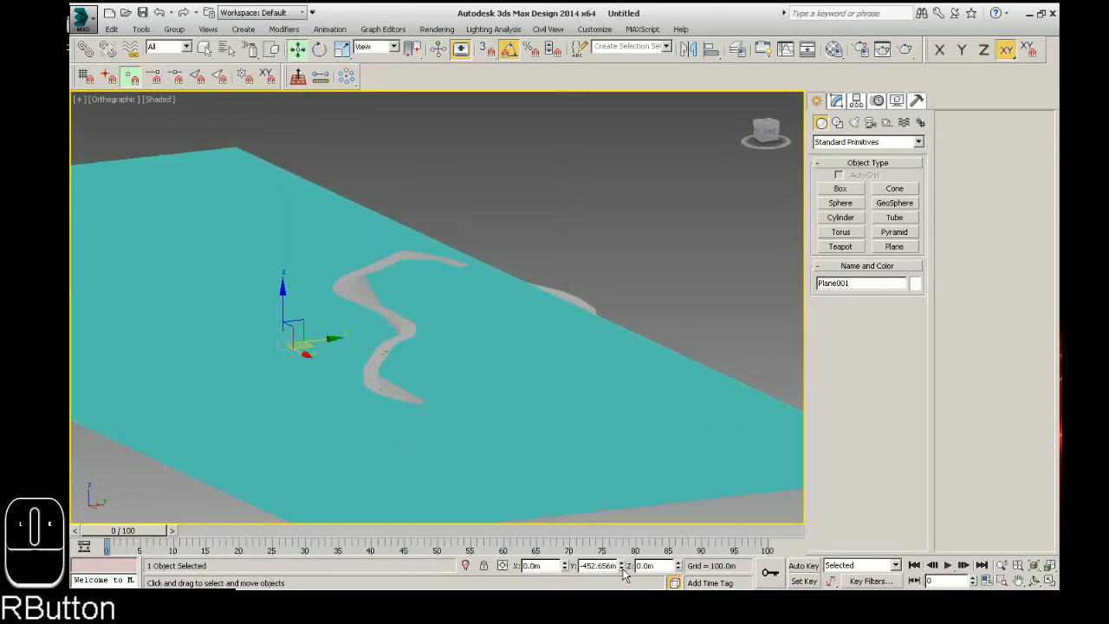
right_click(621, 568)
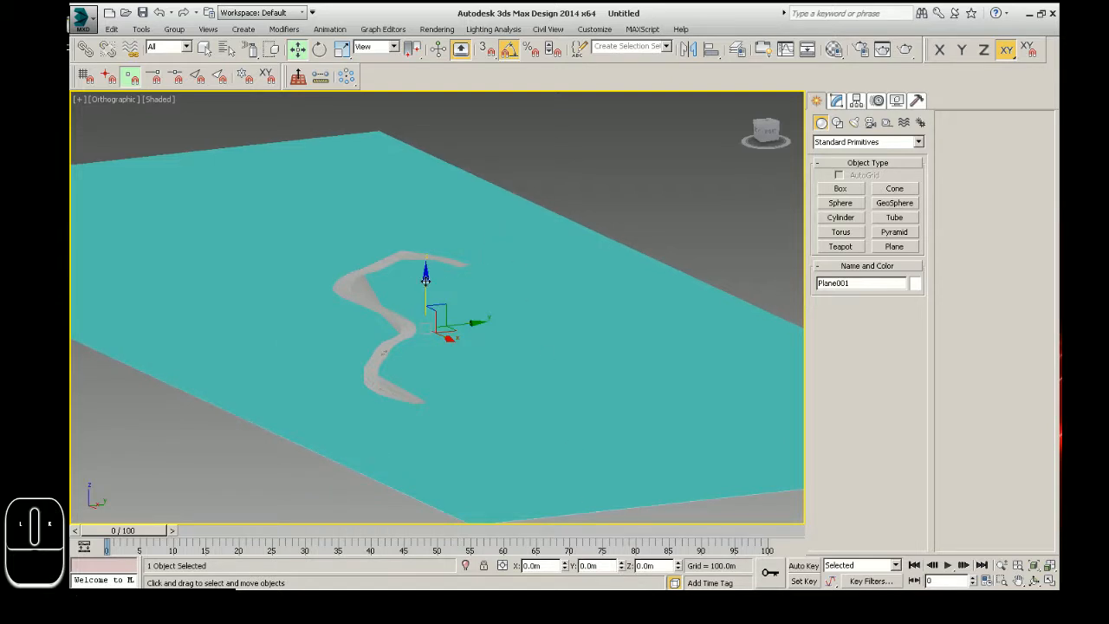
left_click_drag(805, 469, 953, 481)
left_click_drag(481, 280, 555, 304)
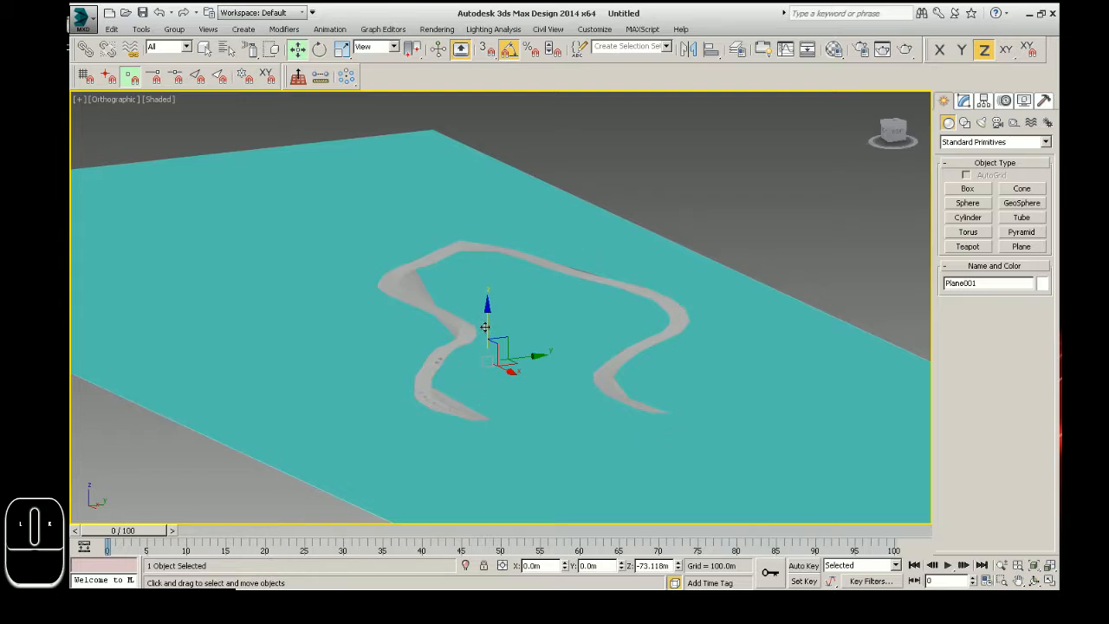
- Slide the ground plane repeatedly up and down along Z to compare it with the track's elevations, ending at about Z -78 m
left_click_drag(485, 326, 481, 414)
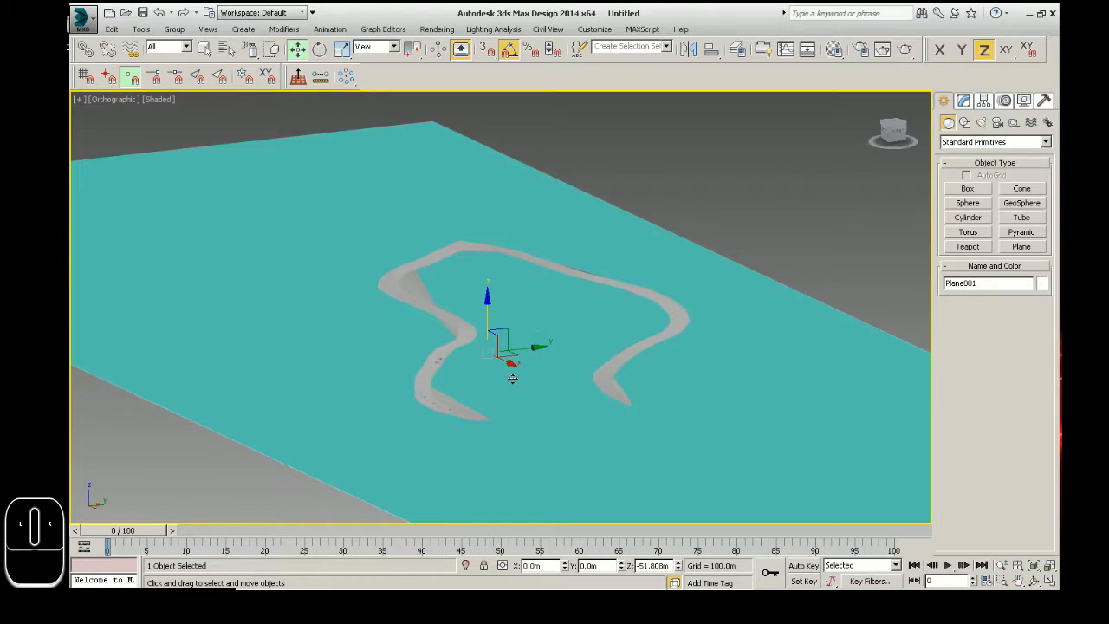
left_click_drag(486, 310, 492, 365)
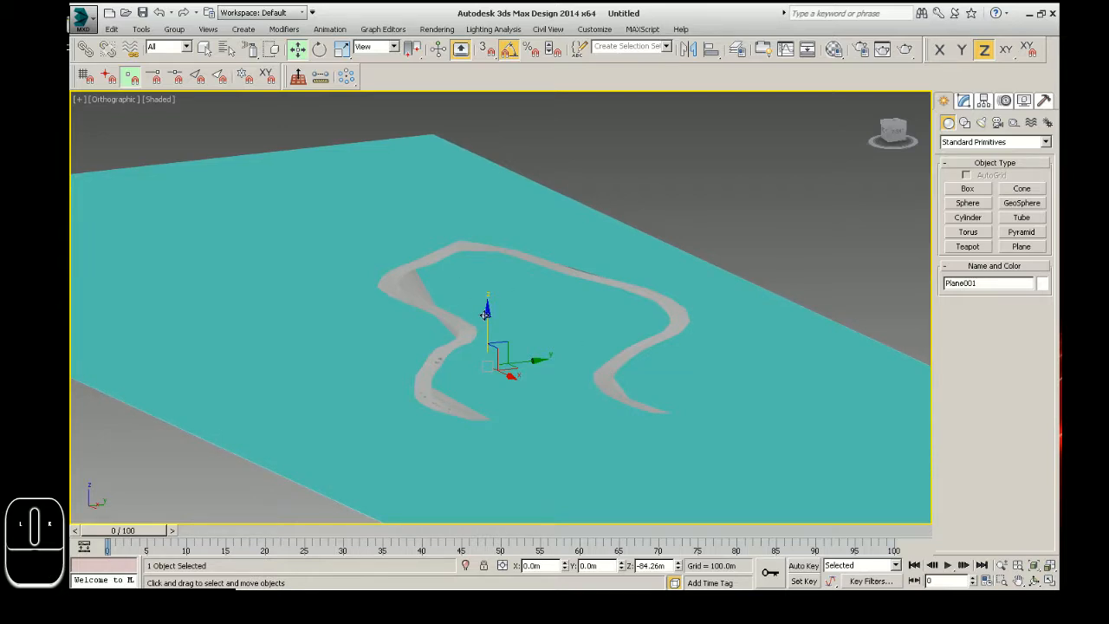
left_click_drag(485, 314, 567, 301)
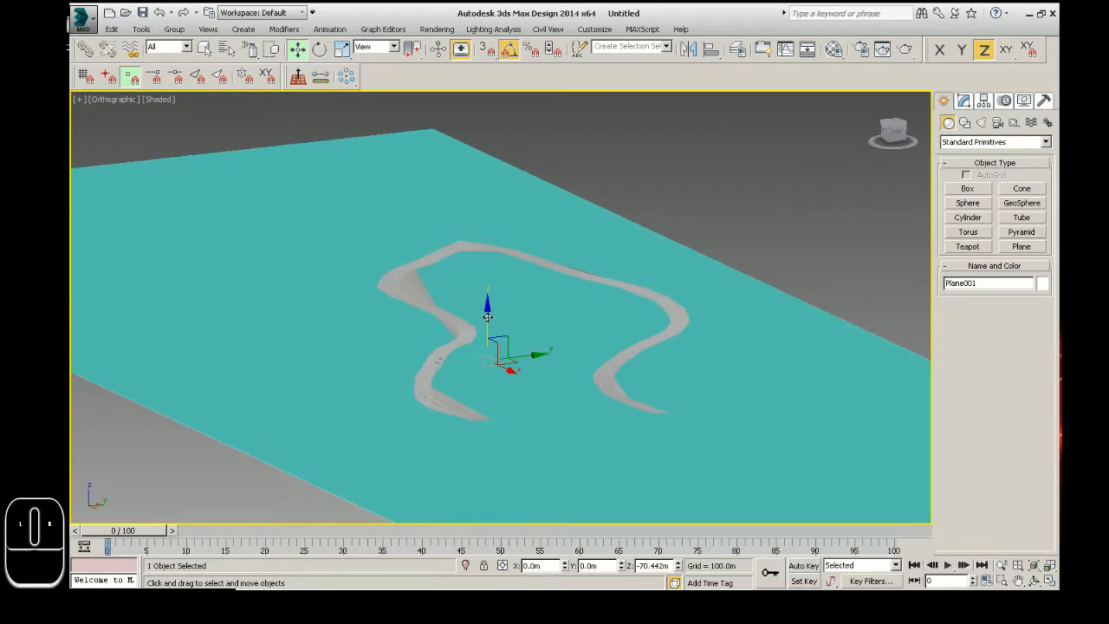
left_click_drag(488, 317, 519, 306)
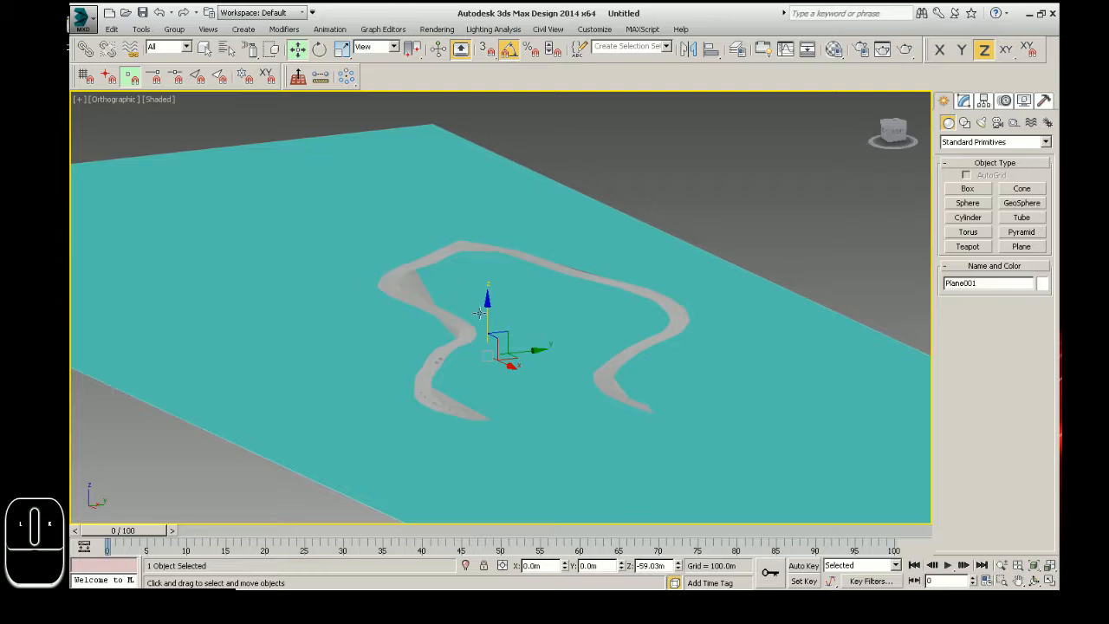
left_click_drag(488, 313, 499, 268)
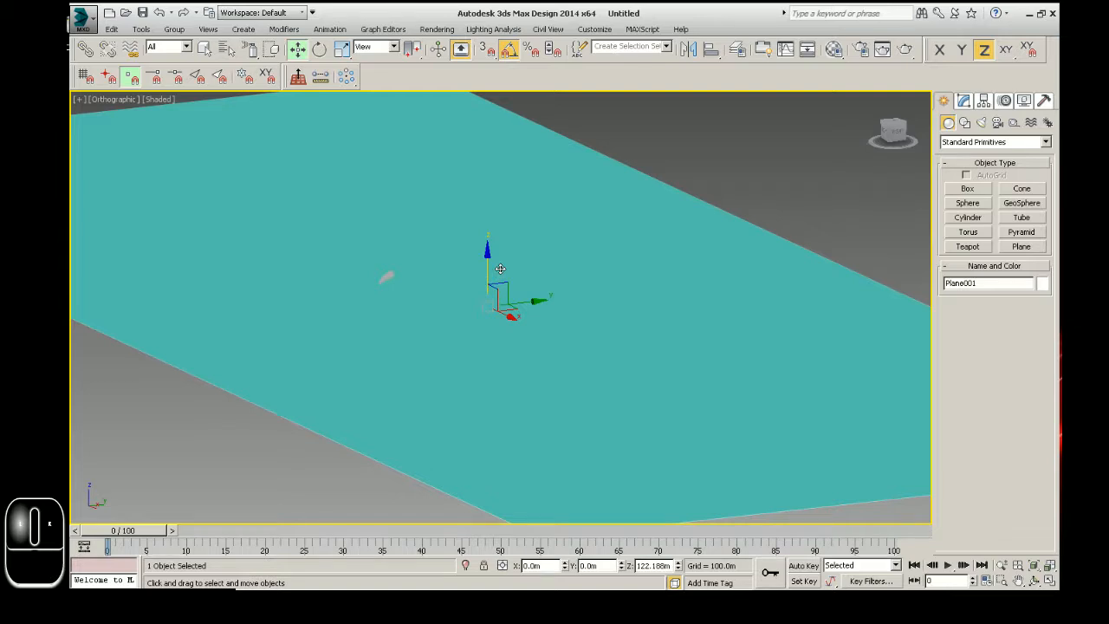
left_click_drag(500, 269, 563, 309)
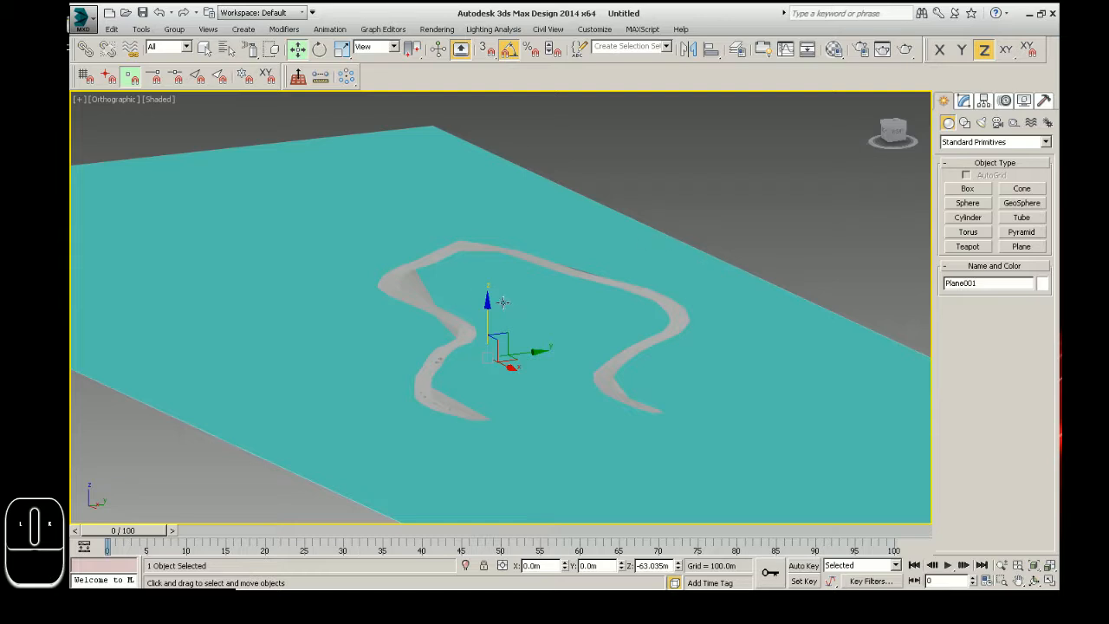
left_click_drag(502, 302, 571, 301)
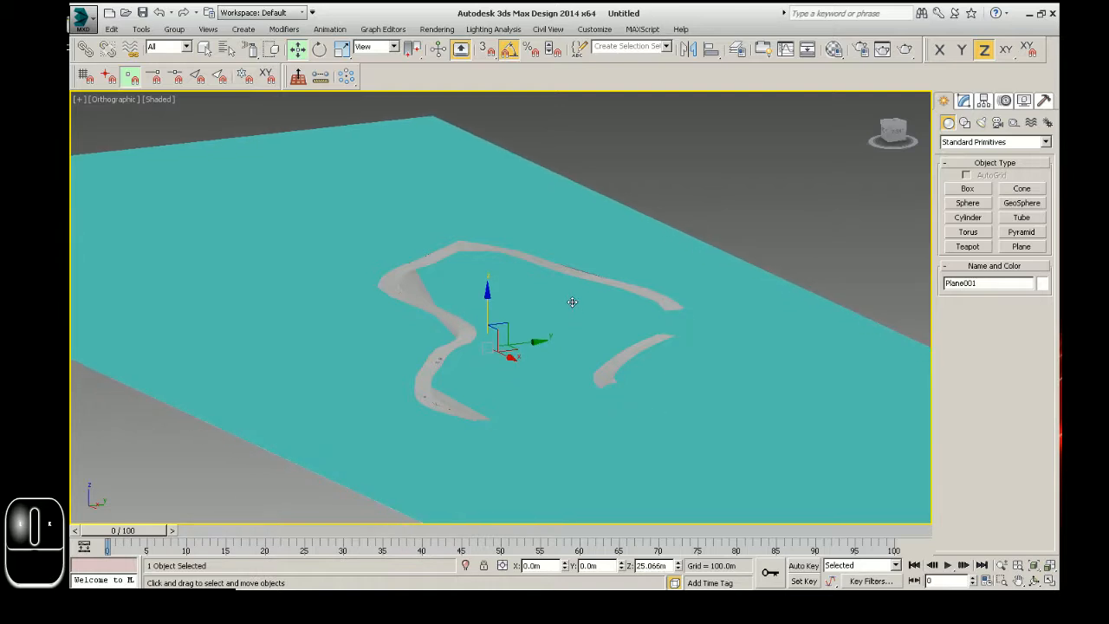
left_click_drag(572, 302, 568, 303)
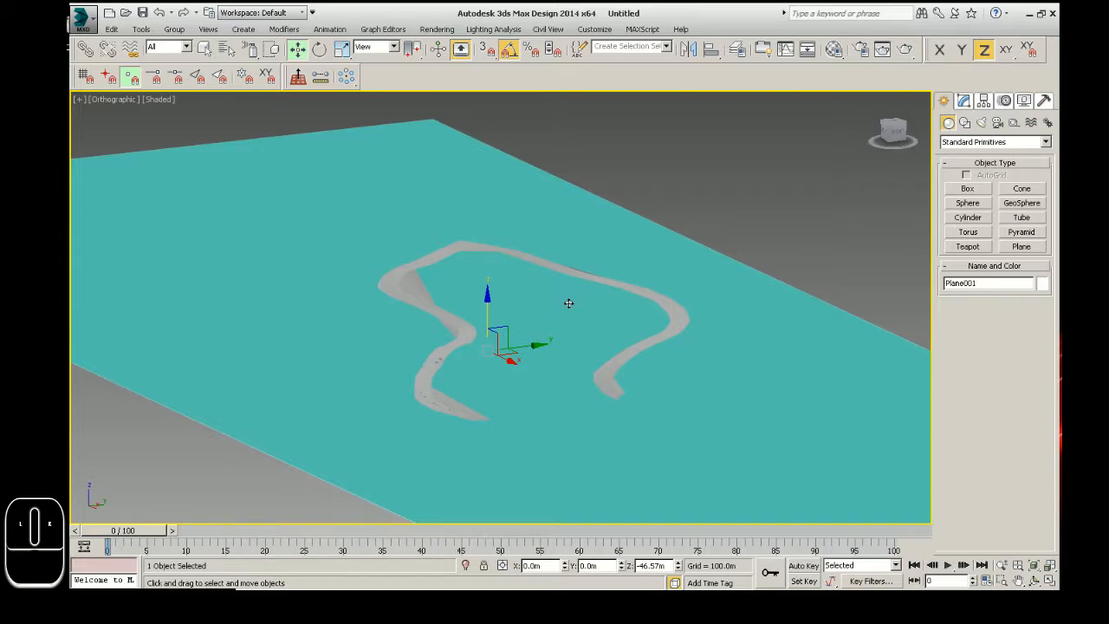
left_click_drag(489, 307, 538, 318)
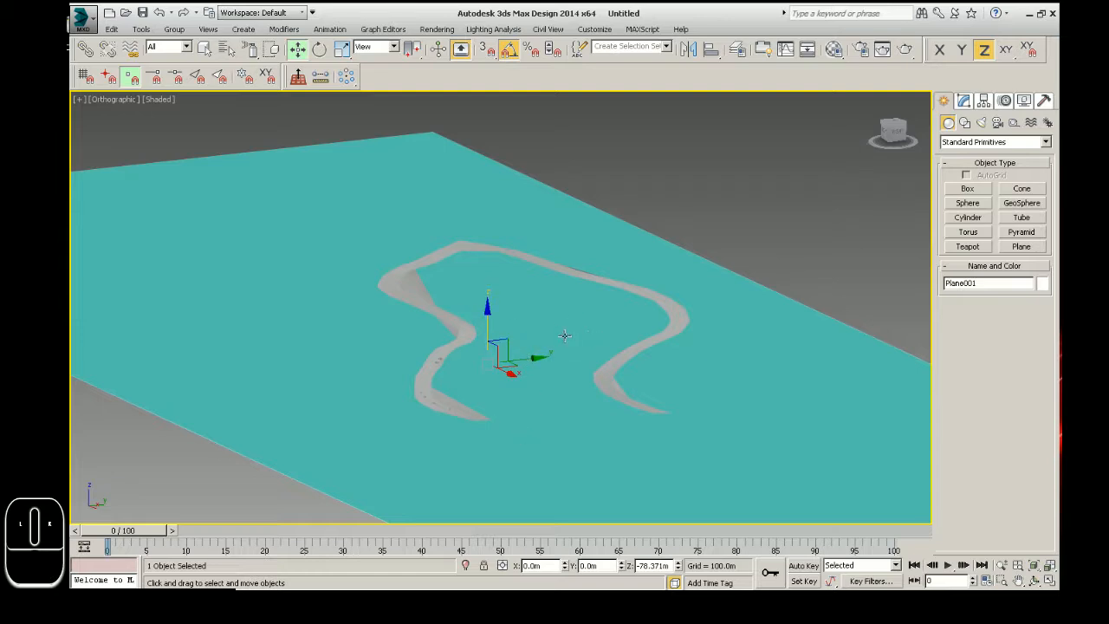
- Hide the ground plane and select the track mesh
left_click(409, 293)
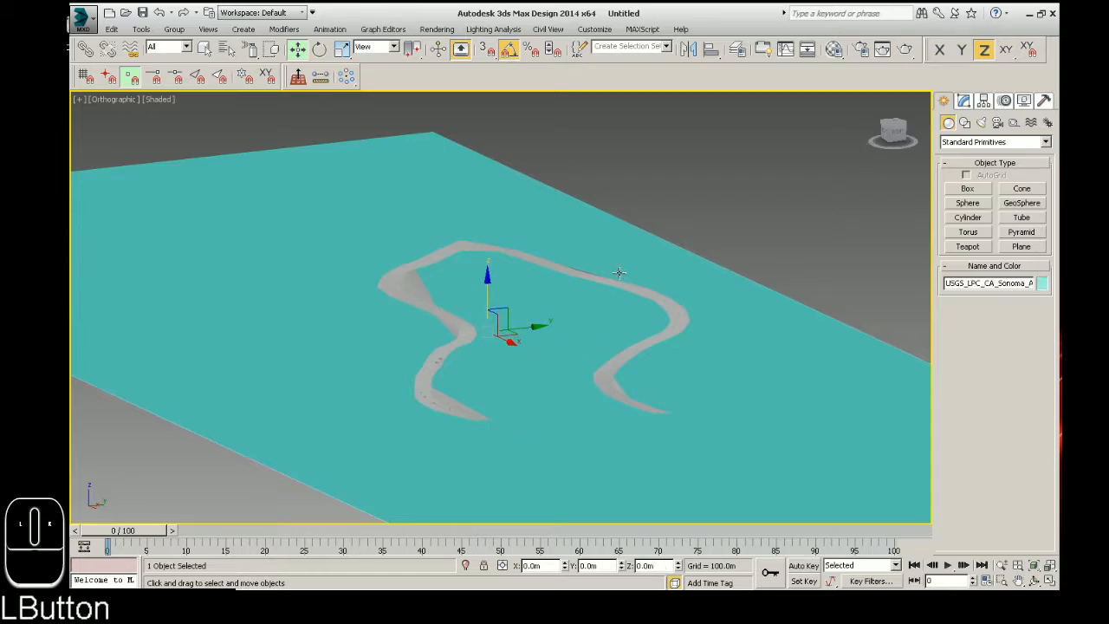
left_click(514, 215)
right_click(511, 212)
left_click(550, 172)
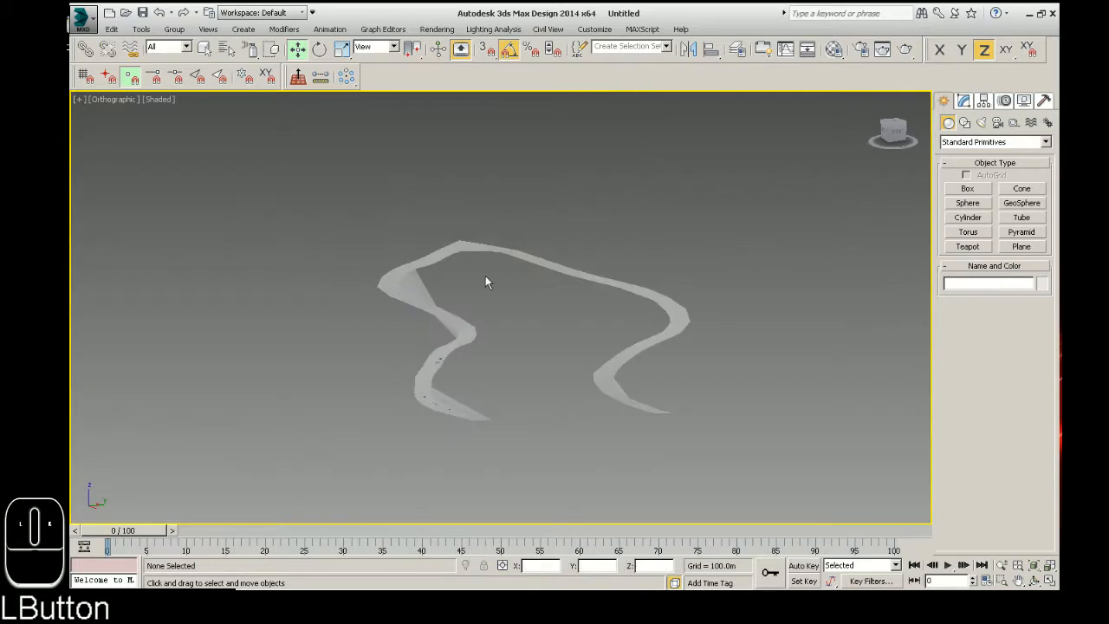
left_click(433, 318)
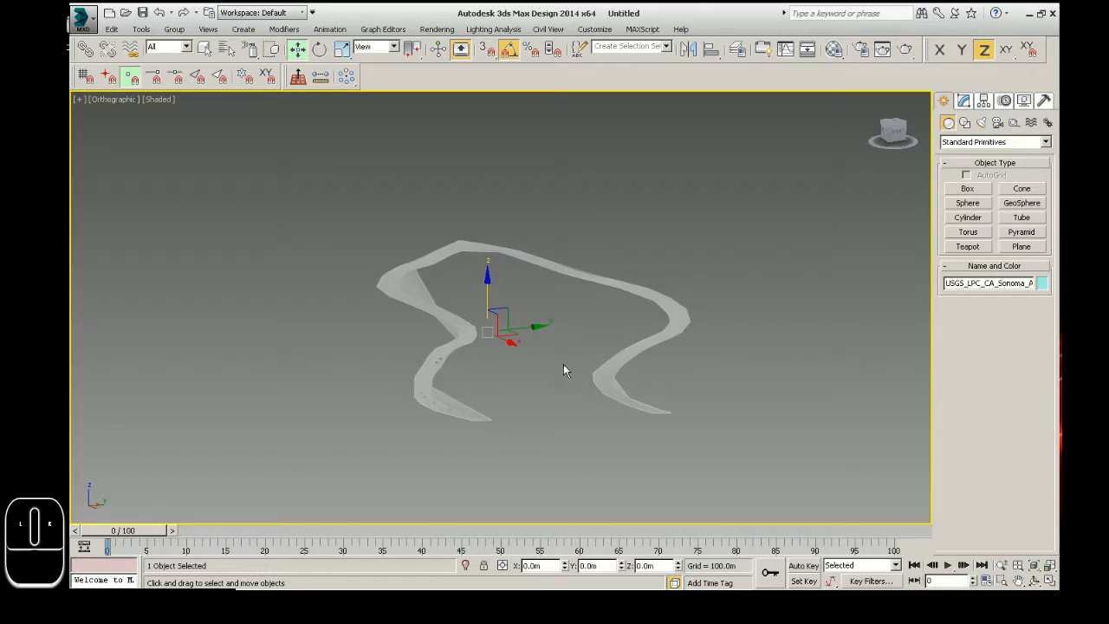
left_click(608, 371)
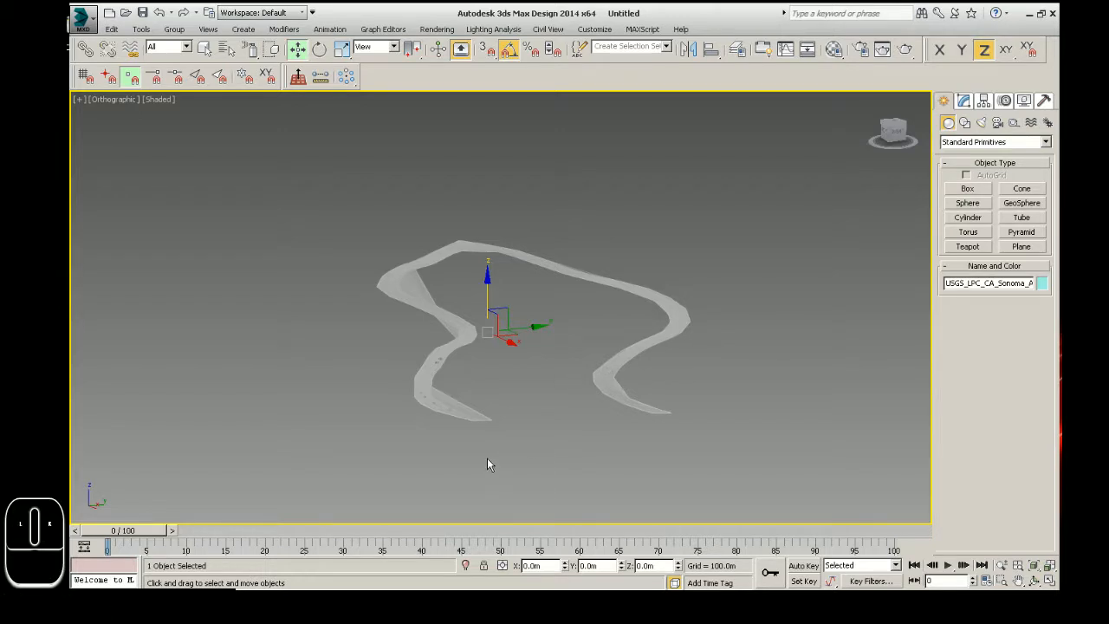